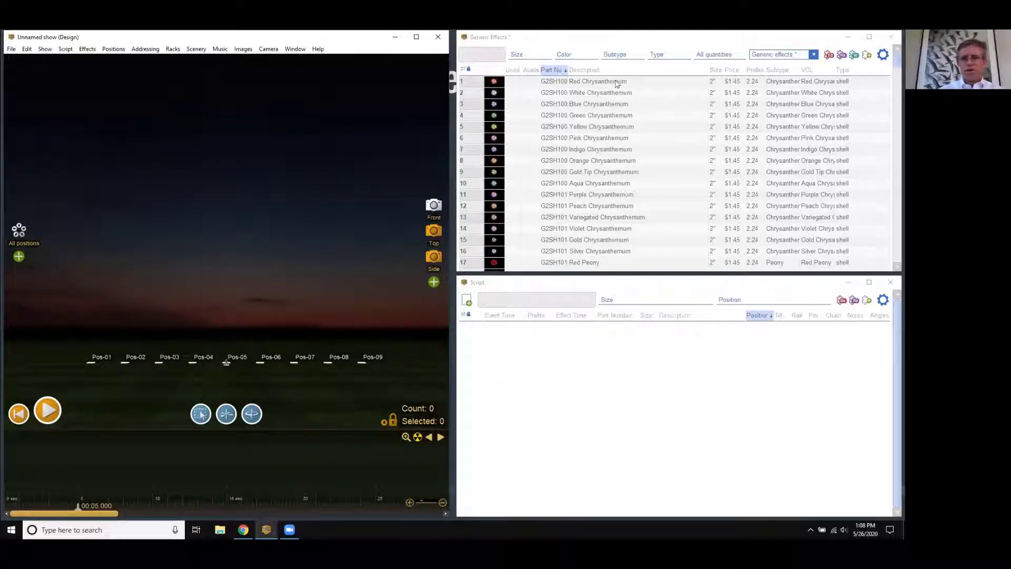
Step: Filter the generic effects to comets of 3" size
click(656, 55)
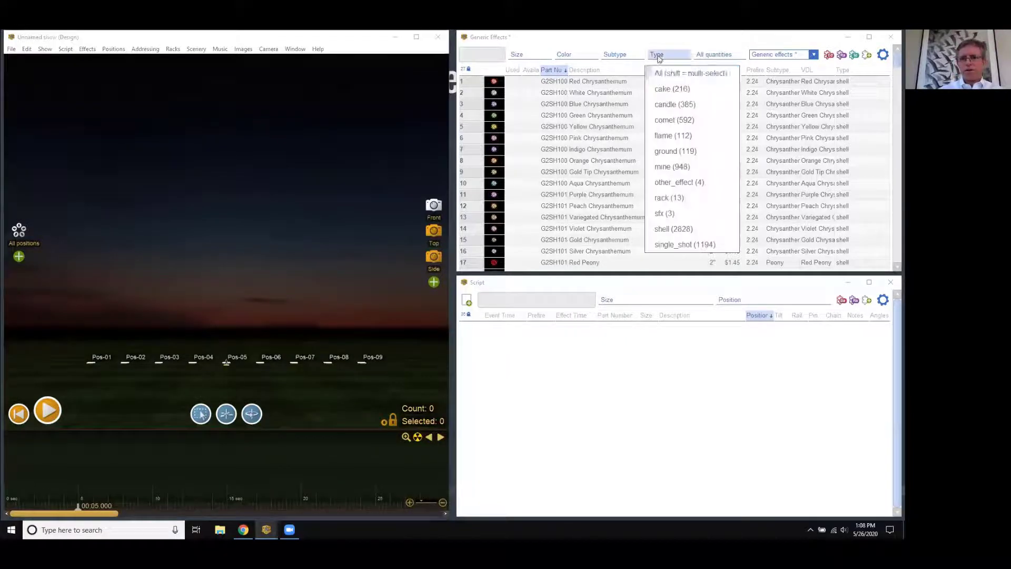
click(665, 120)
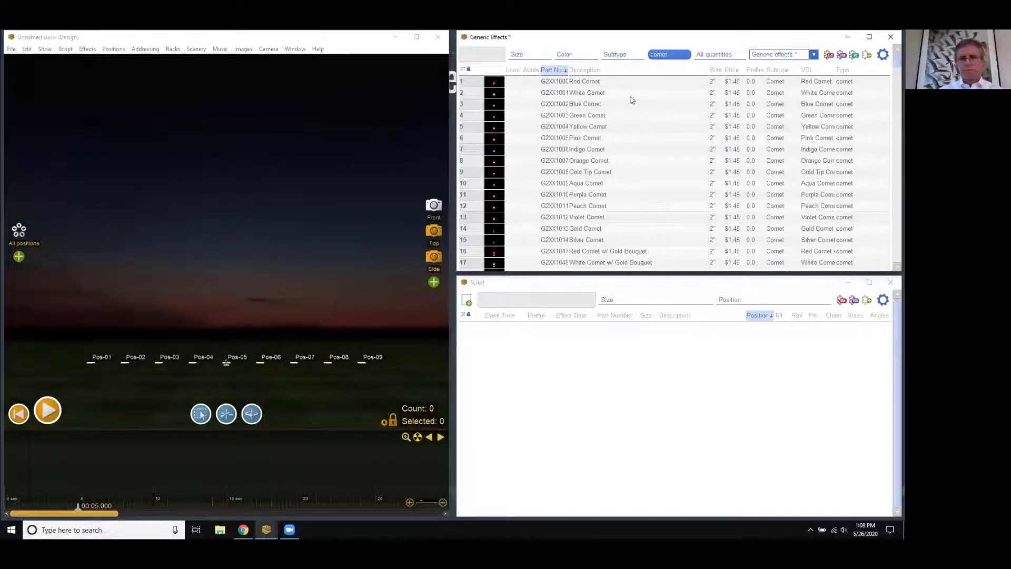
click(529, 56)
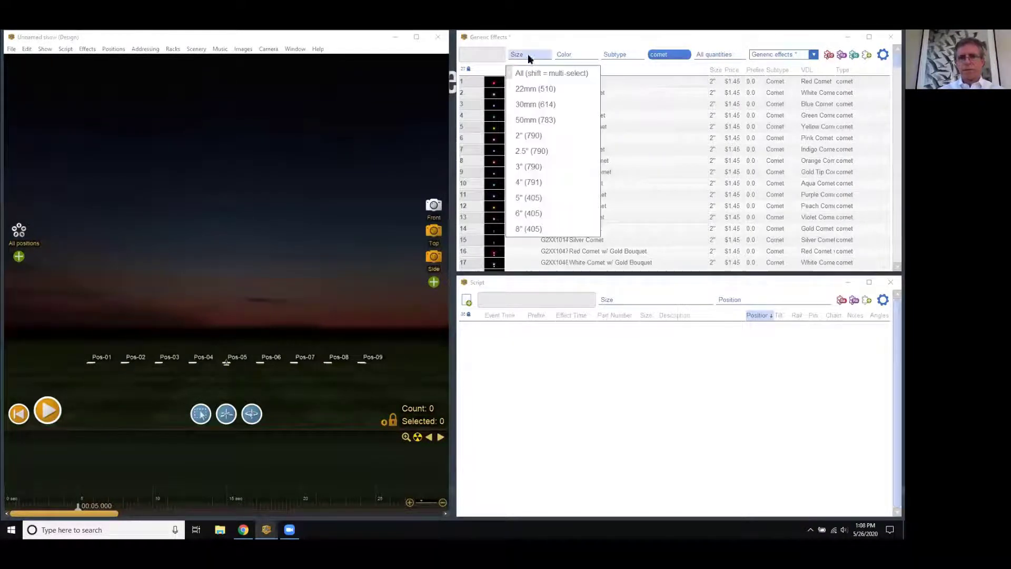
click(535, 167)
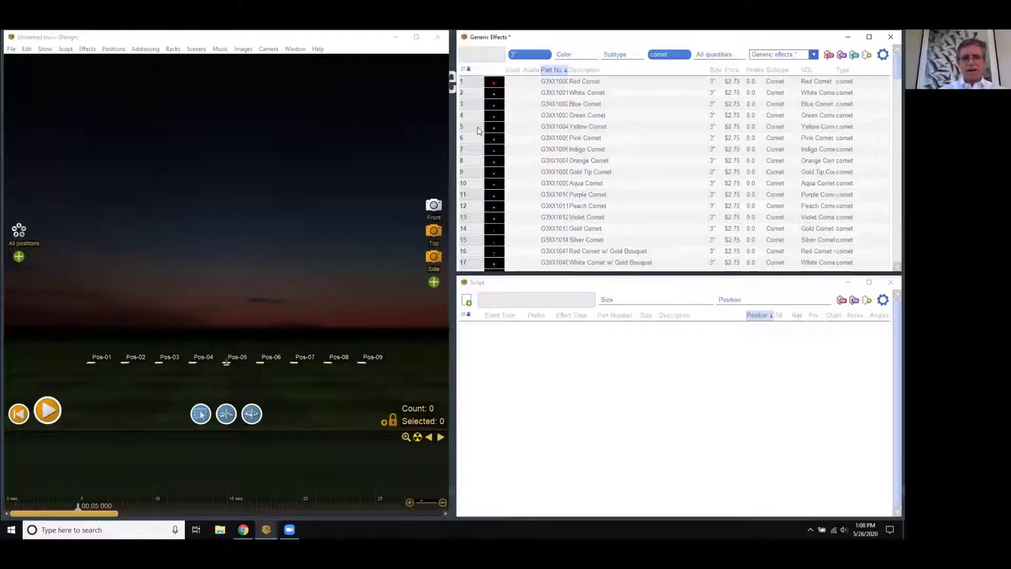
Step: Insert the 3" Red Comet w/ Gold Bouquet at all nine positions and try a forward/backward fan with a 60-degree total angle
drag(494, 254, 300, 356)
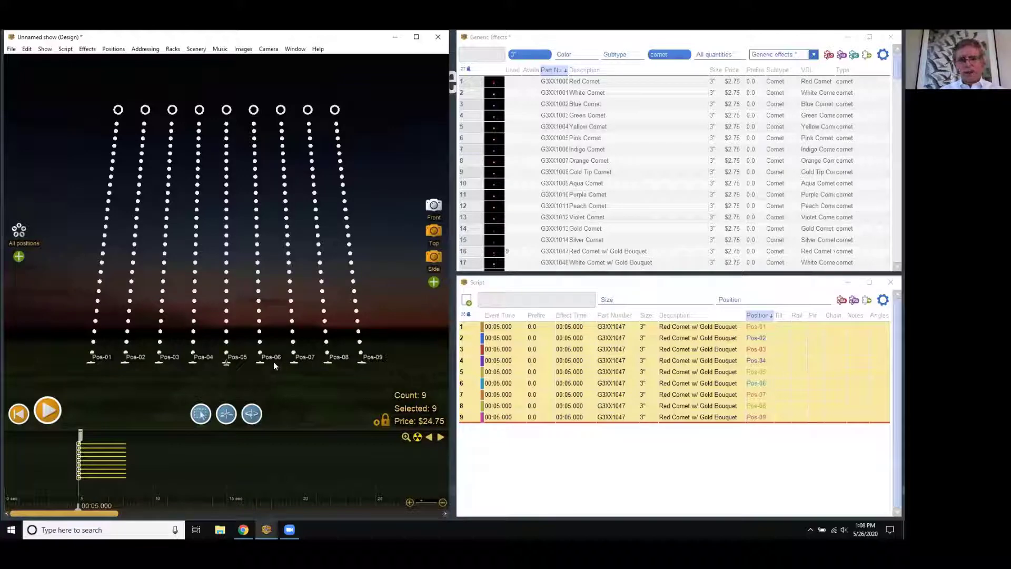
key(ctrl+shift+f)
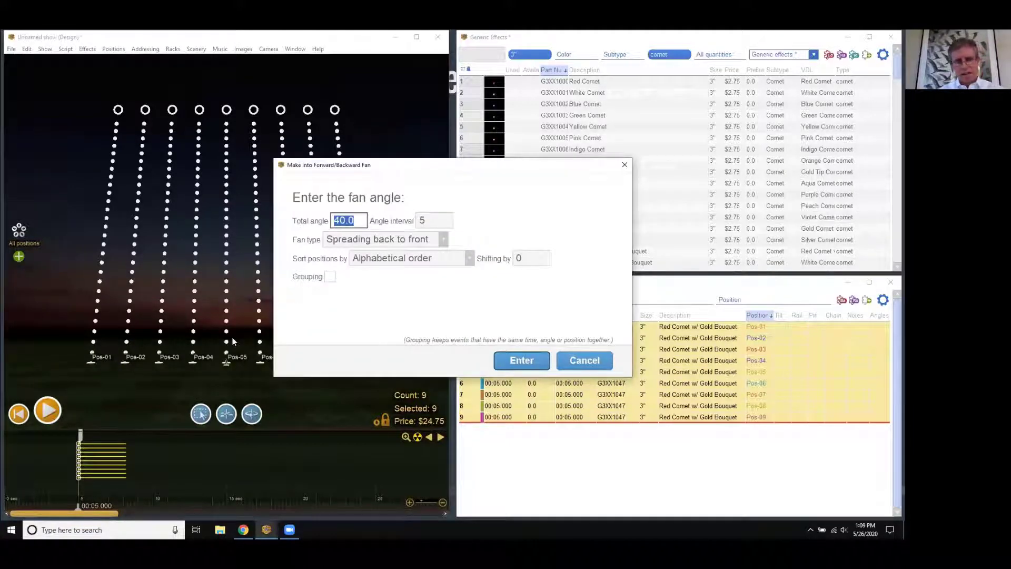
text(60)
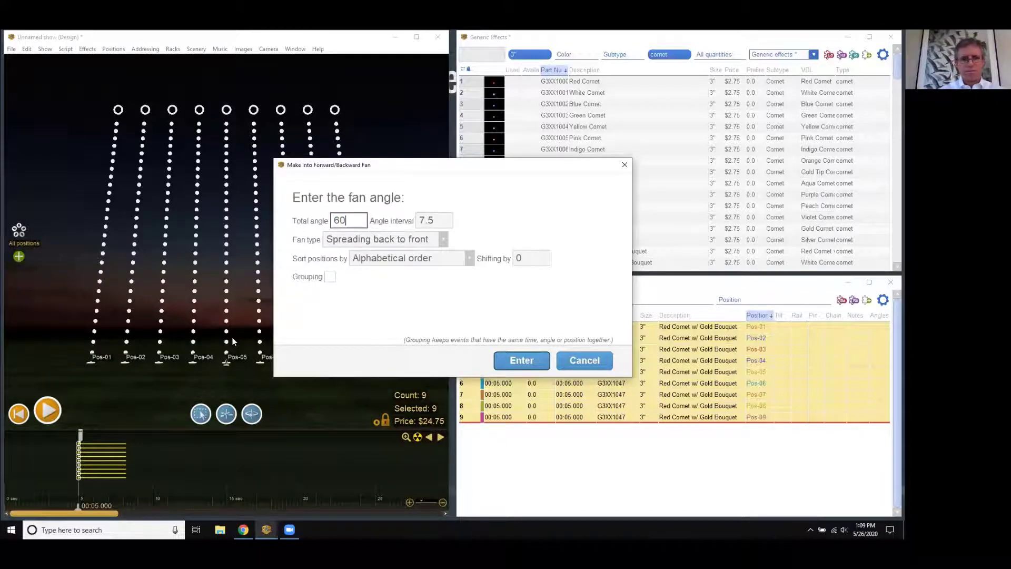
key(Return)
key(ctrl+z)
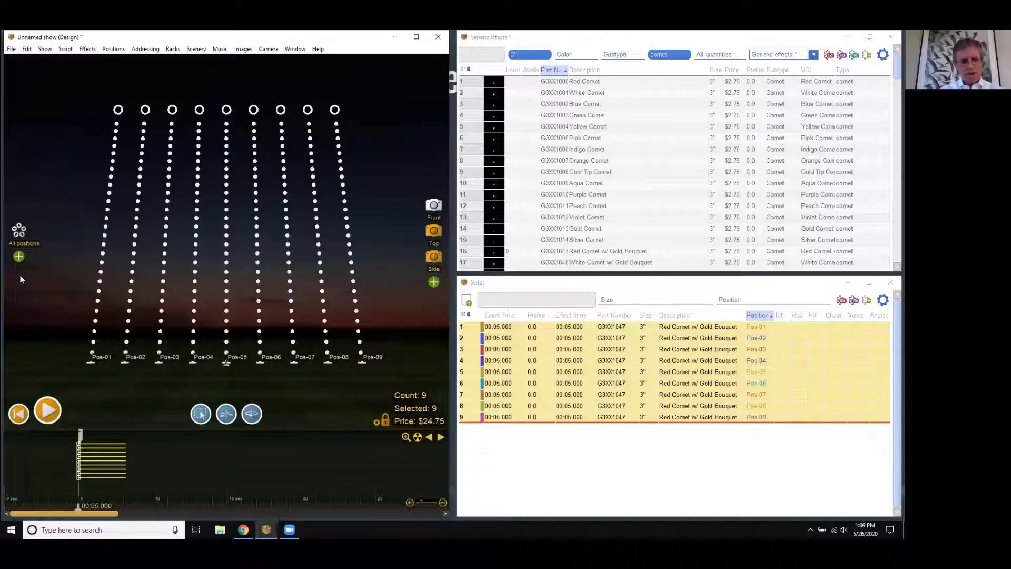
Step: Try the forward/backward fan on the nine comets again with a total angle of 60, and undo it
key(ctrl+shift+f)
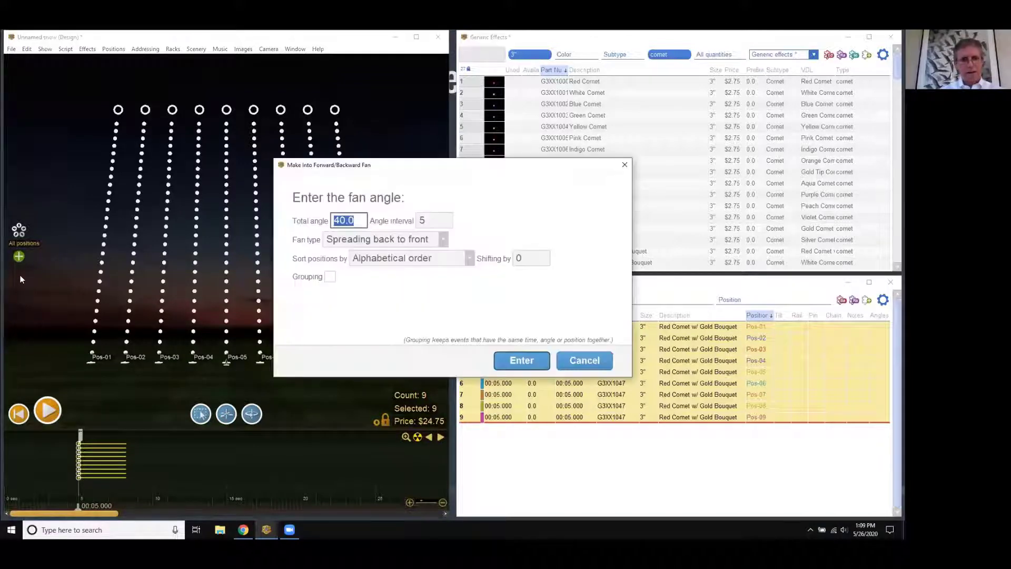
text(60)
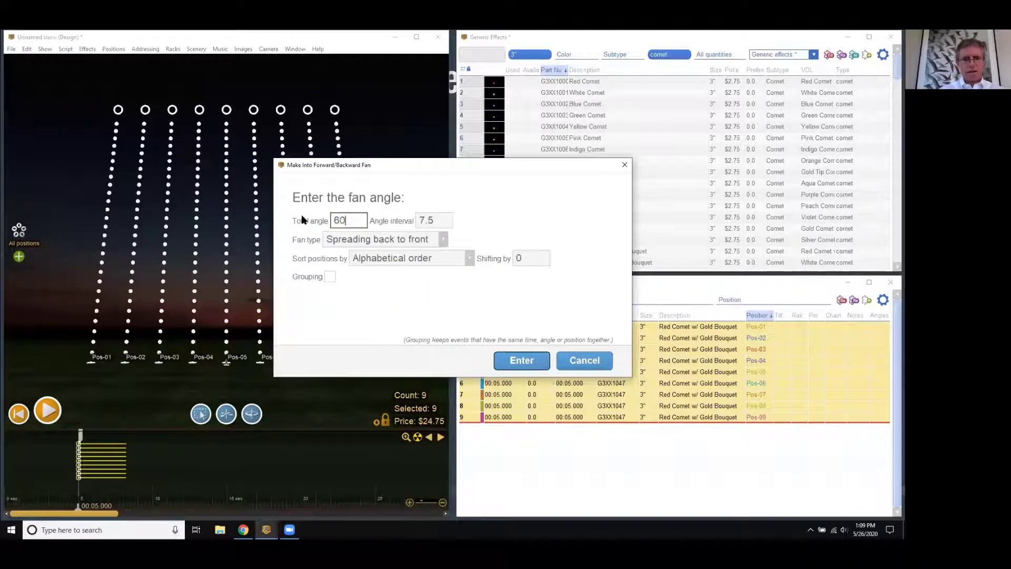
key(Return)
key(ctrl+z)
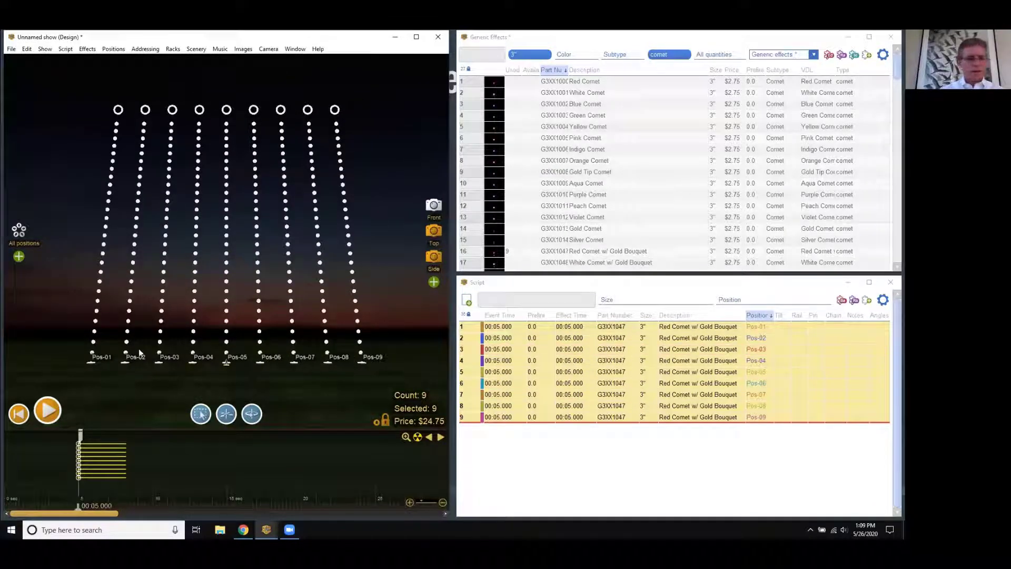
Step: Look at the comet row from a different camera angle and start a new show in its place
click(250, 416)
drag(211, 384, 197, 401)
scroll(199, 365, down, 6)
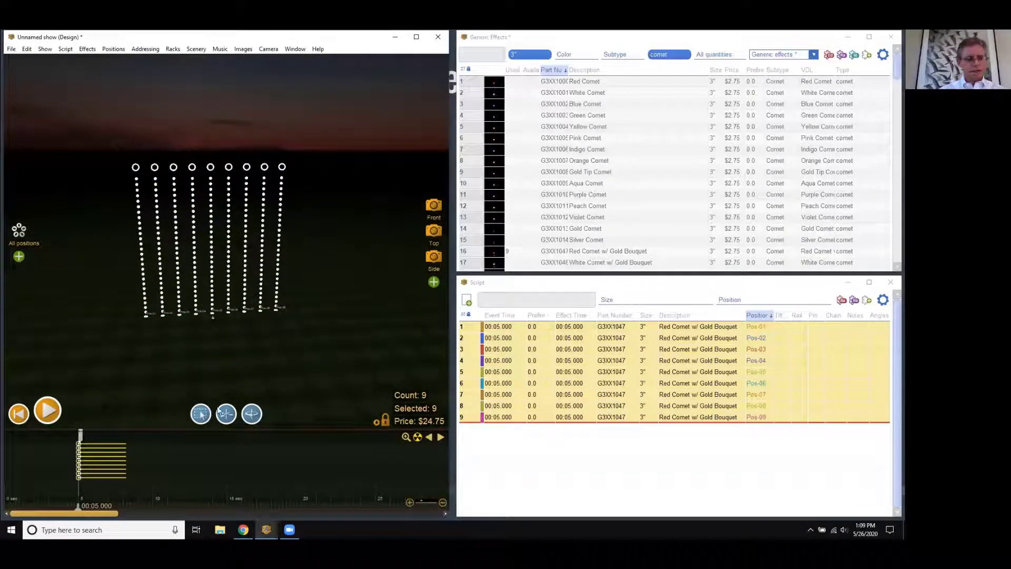
click(10, 49)
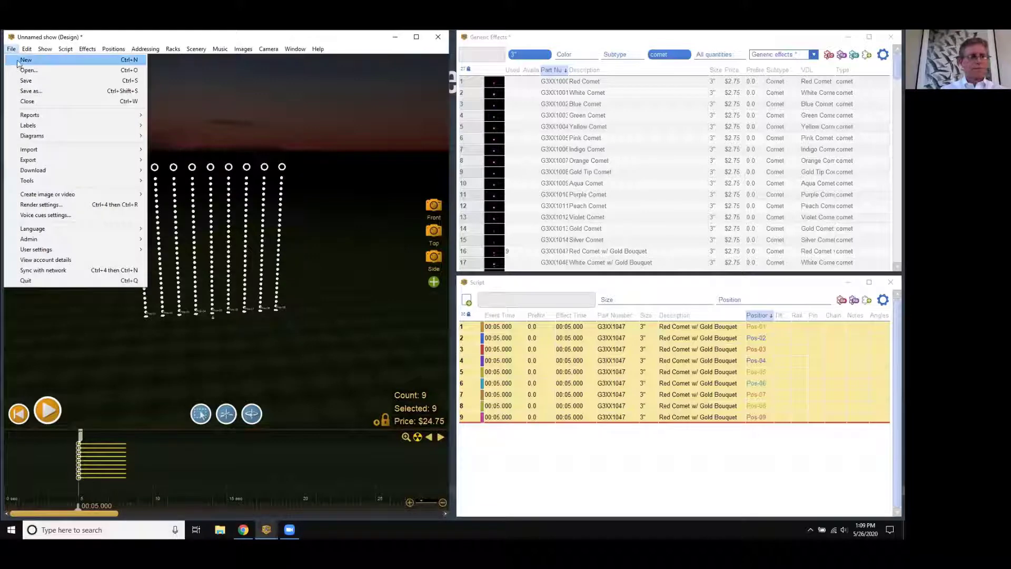
click(18, 61)
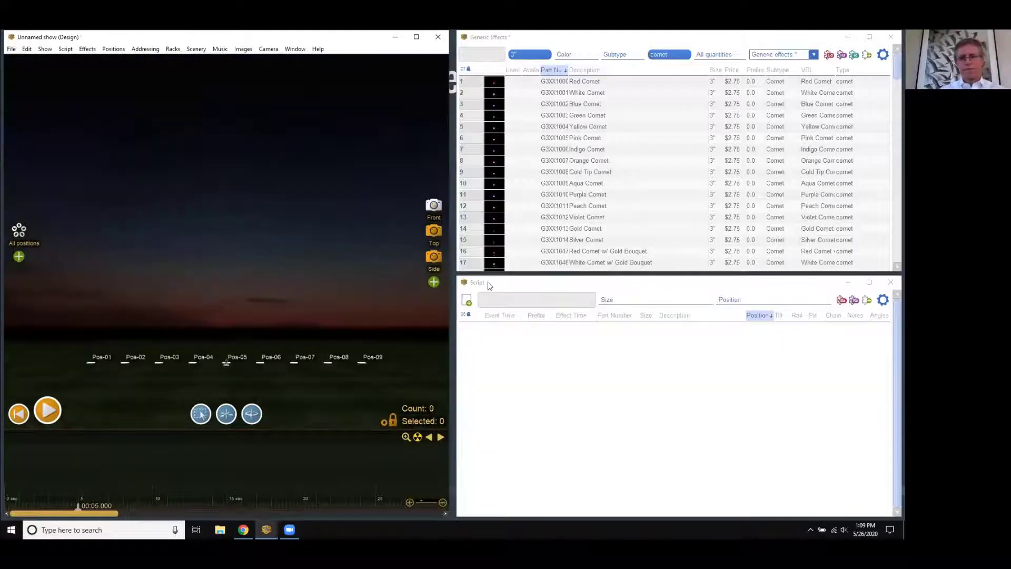
Step: Insert the 3" Red Comet w/ Gold Bouquet at all nine positions and duplicate the comets into pairs with an angle of 15
click(494, 253)
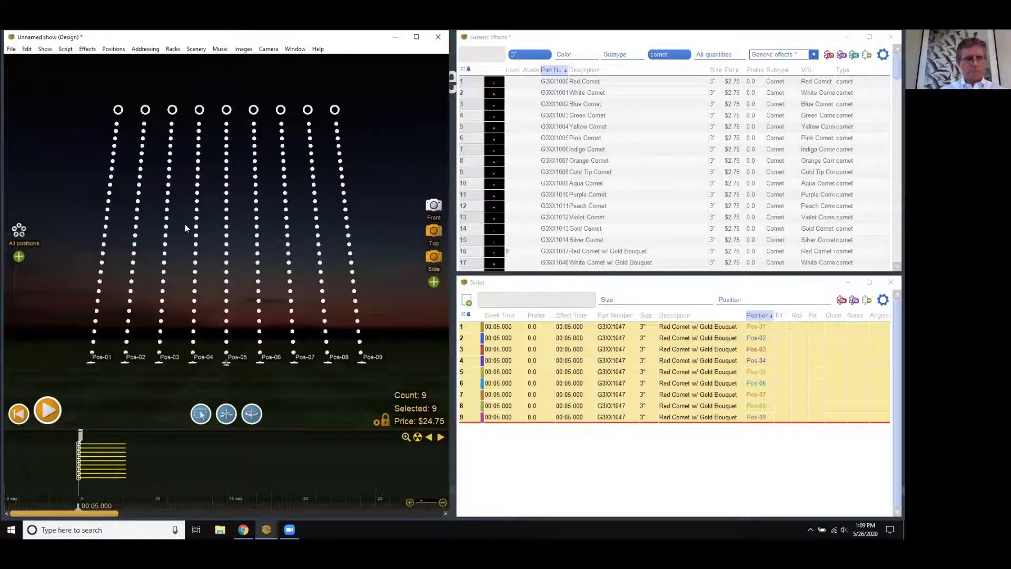
click(64, 51)
mouse_move(102, 206)
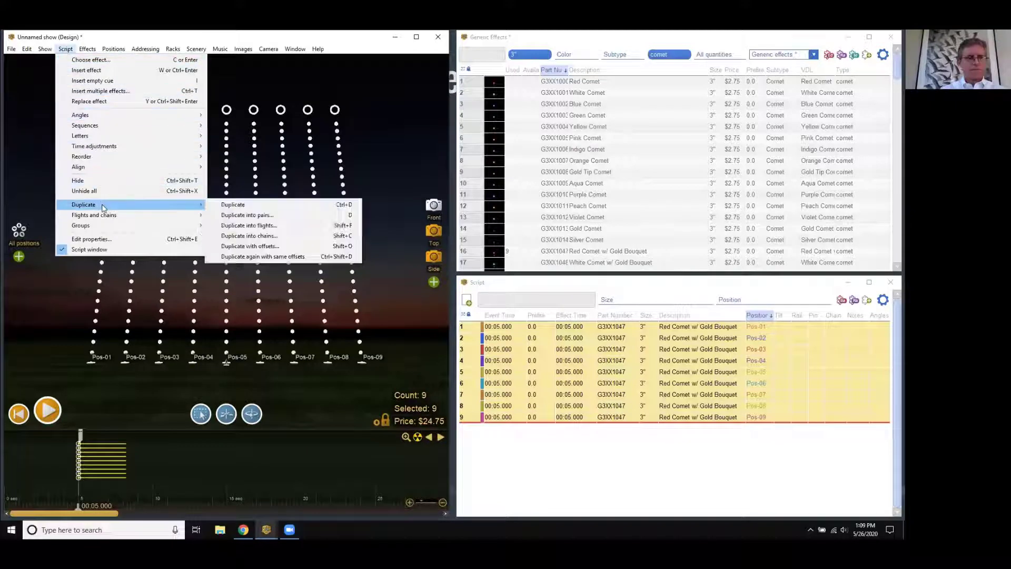
click(235, 216)
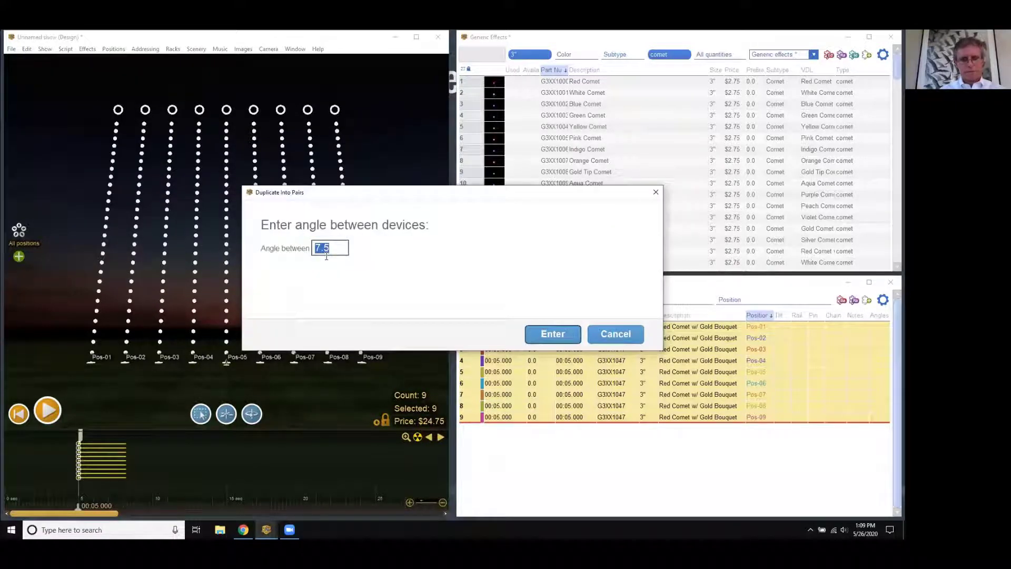
text(15)
key(Return)
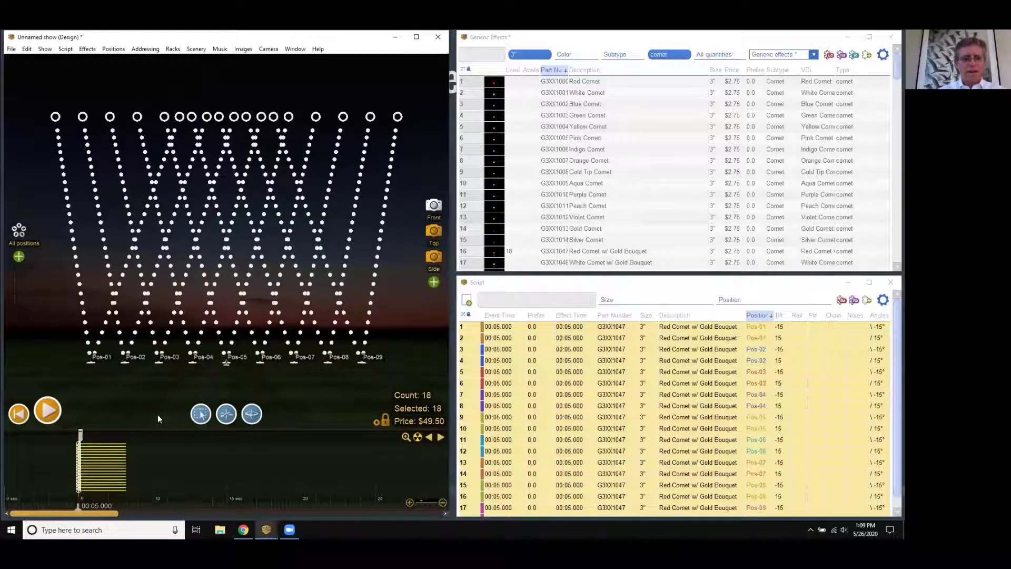
Step: Preview the comet pairs shortly after launch and make them into a sequence with grouping enabled, firing center to outside
mouse_move(86, 509)
mouse_down()
mouse_move(69, 508)
mouse_move(115, 507)
mouse_move(99, 508)
mouse_up()
click(97, 453)
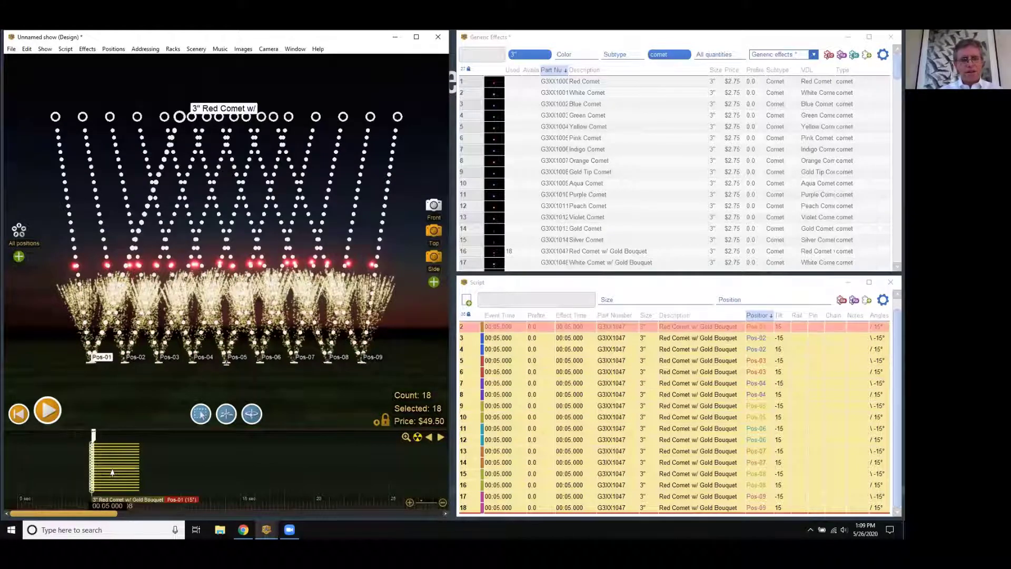
click(65, 48)
mouse_move(90, 128)
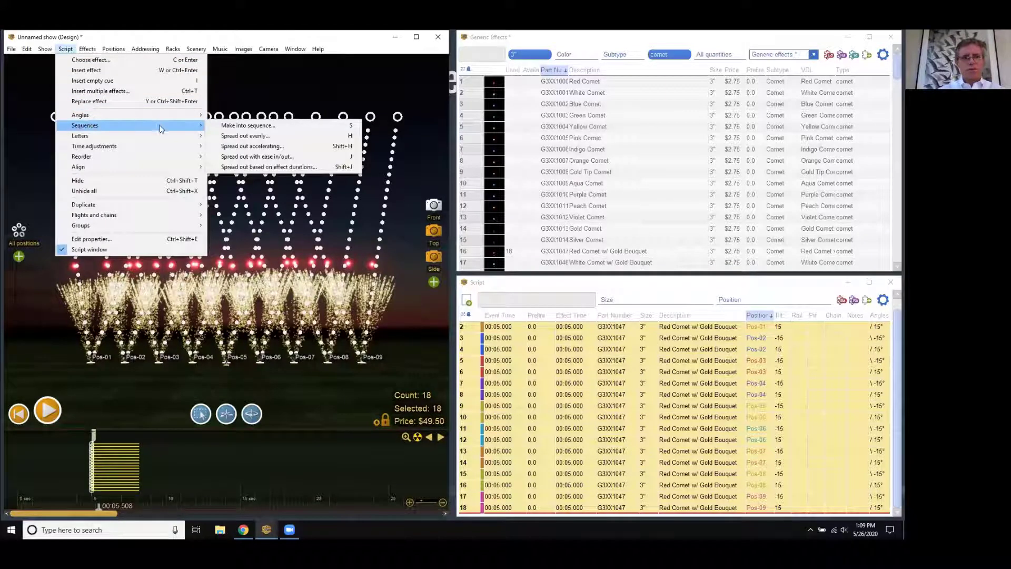
click(233, 127)
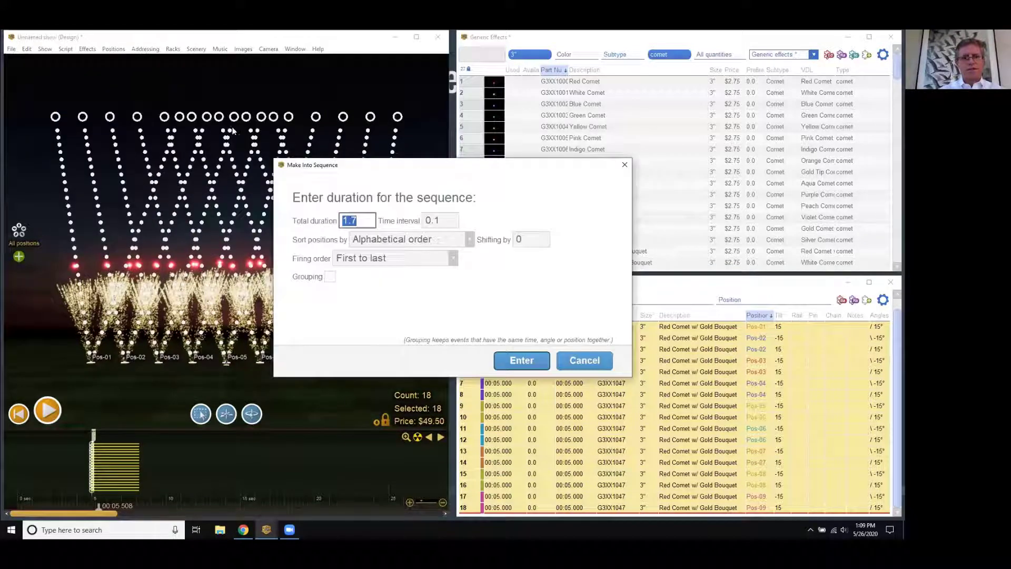
click(330, 277)
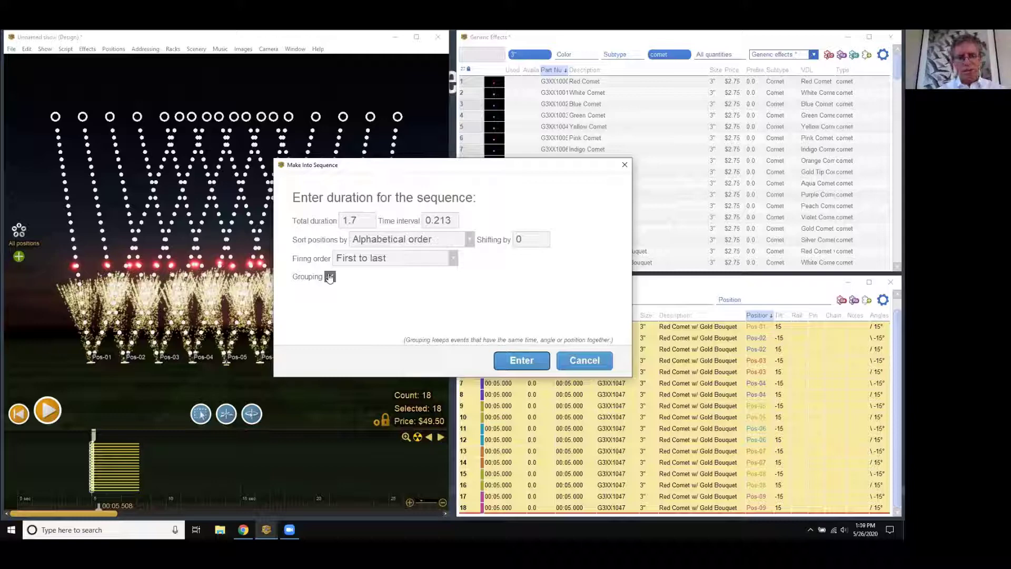
click(375, 258)
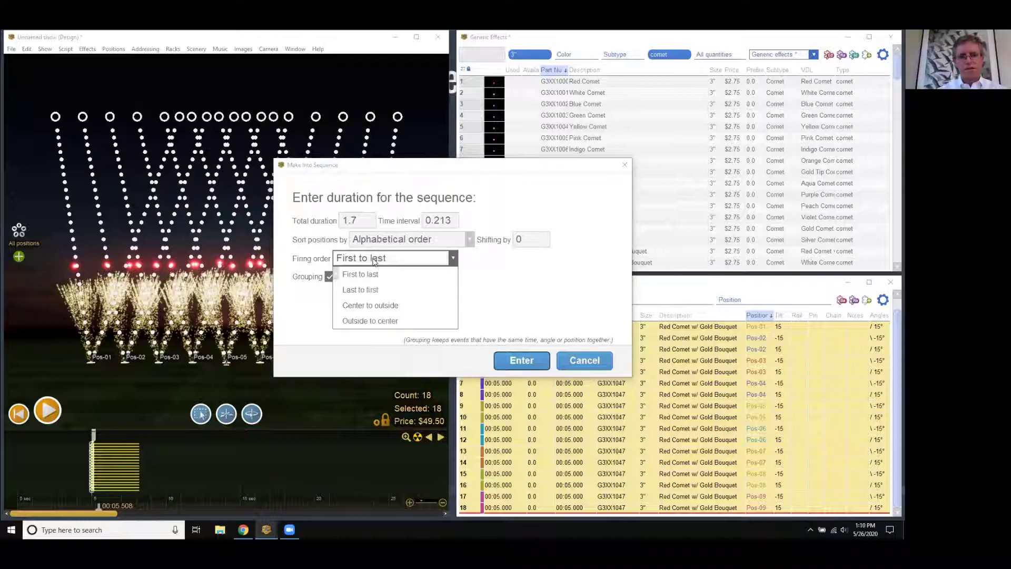
click(383, 307)
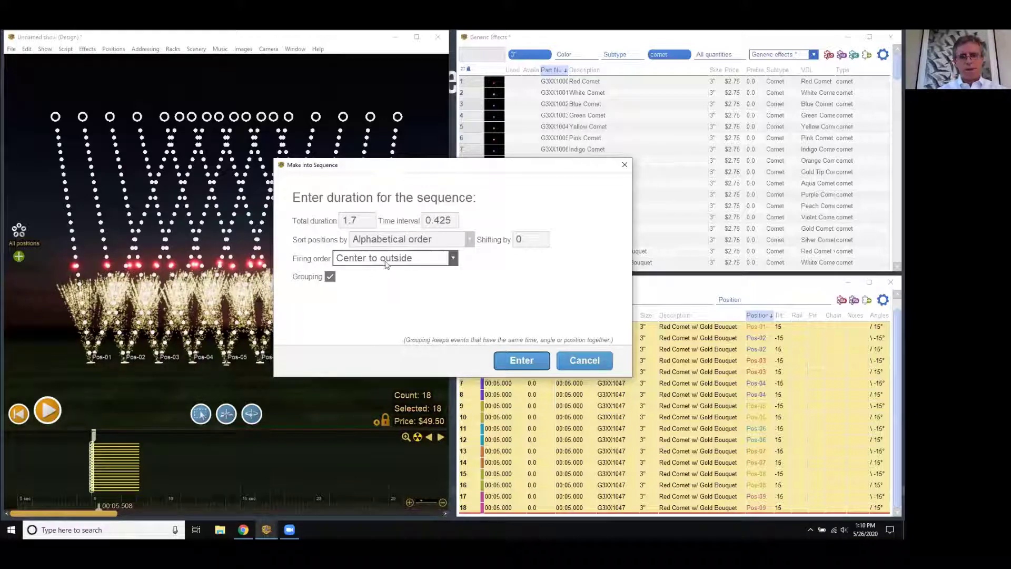
click(506, 359)
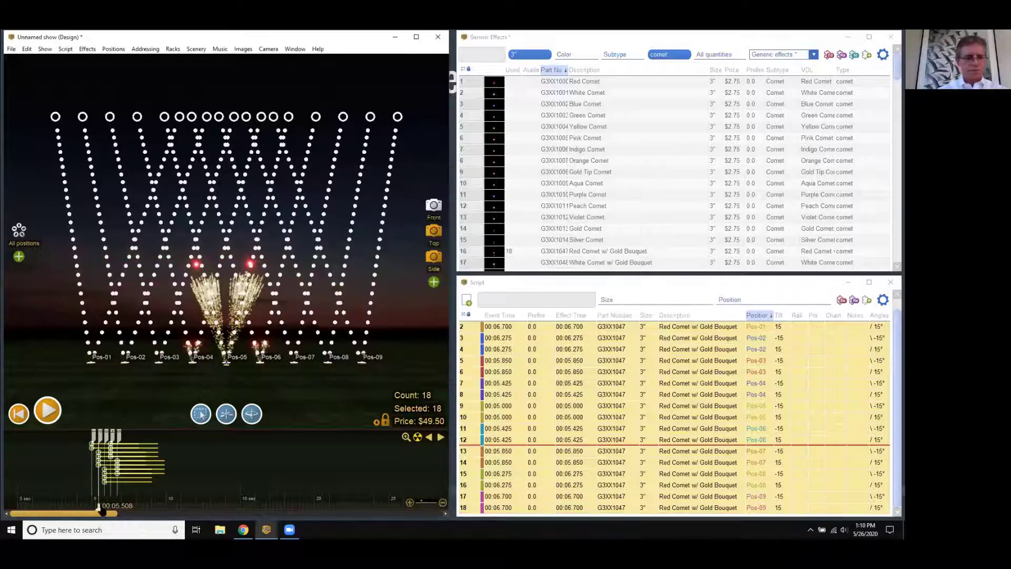
Step: Preview the comet sequence at about 7.1 seconds on the timeline and examine it from a different camera angle
drag(99, 507, 126, 511)
drag(254, 417, 274, 401)
scroll(273, 401, down, 8)
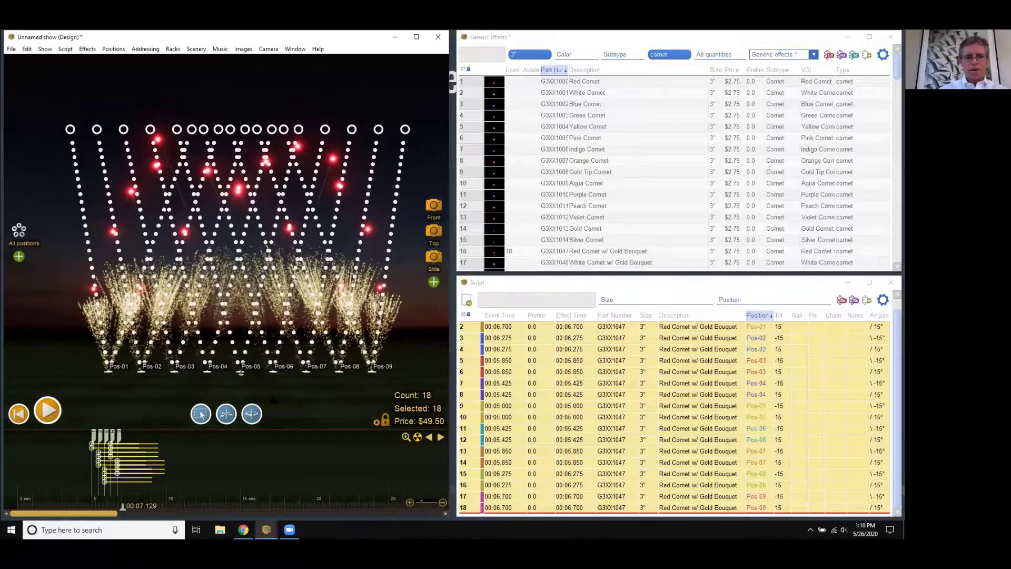
drag(250, 365, 236, 338)
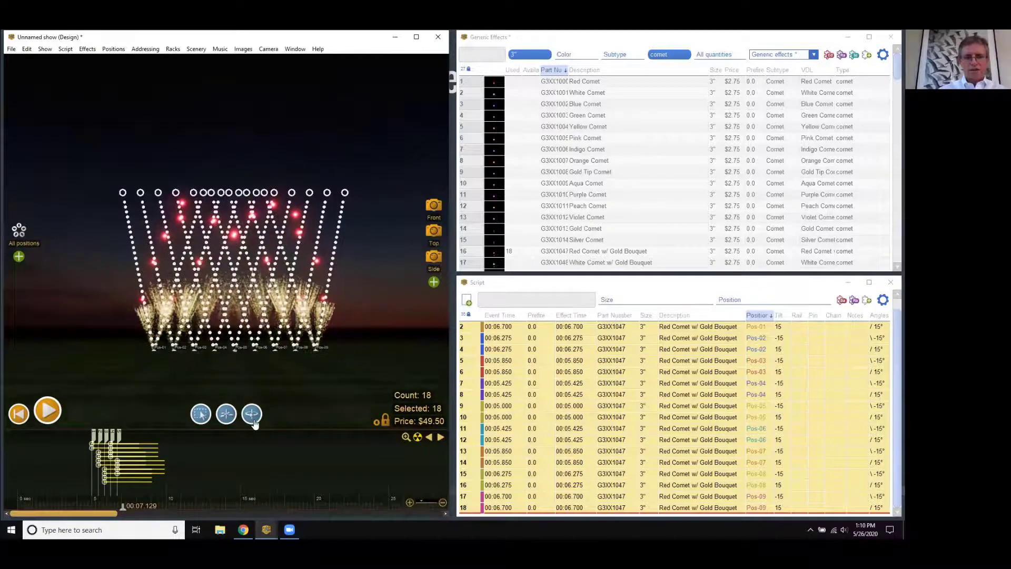
drag(250, 407, 241, 368)
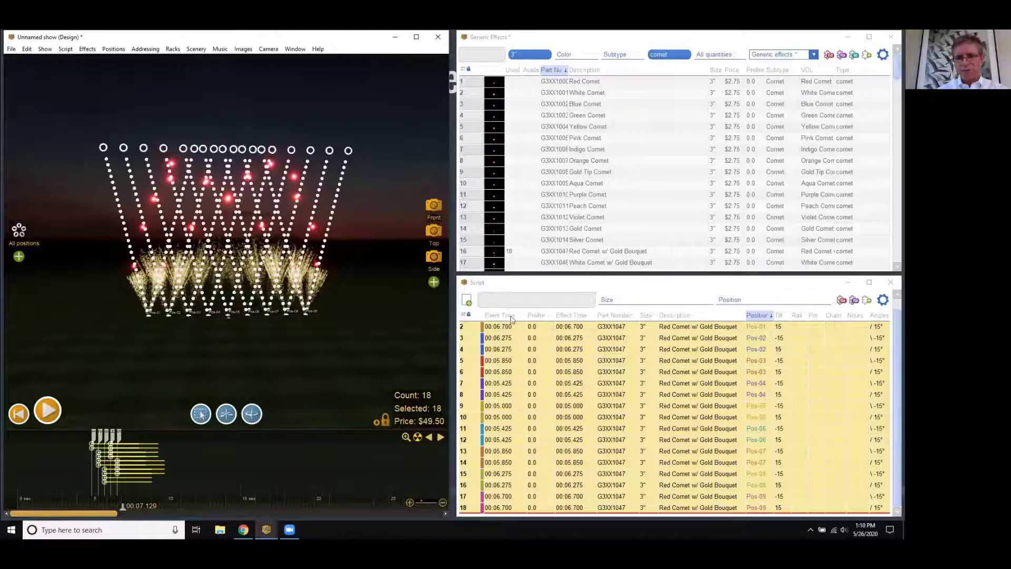
Step: Examine the comet events in the script and select all rows from Pos-01 through Pos-09
click(491, 327)
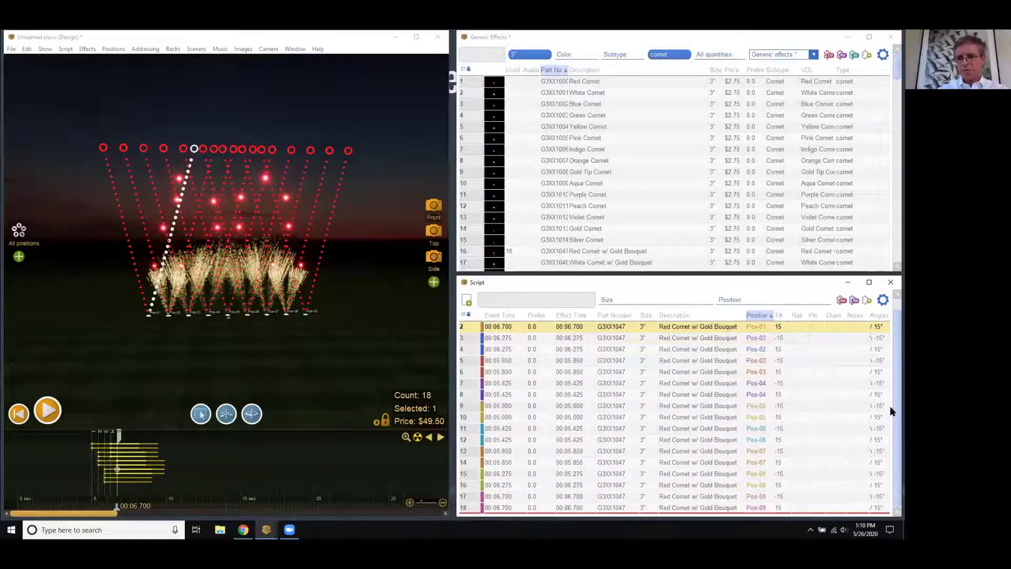
scroll(890, 400, down, 1)
scroll(891, 388, up, 1)
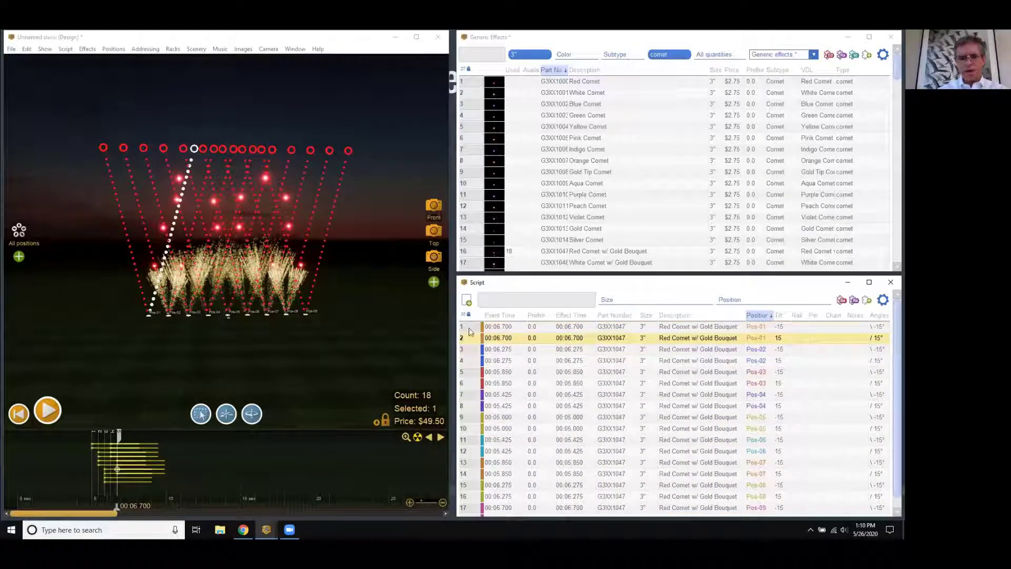
drag(469, 327, 541, 523)
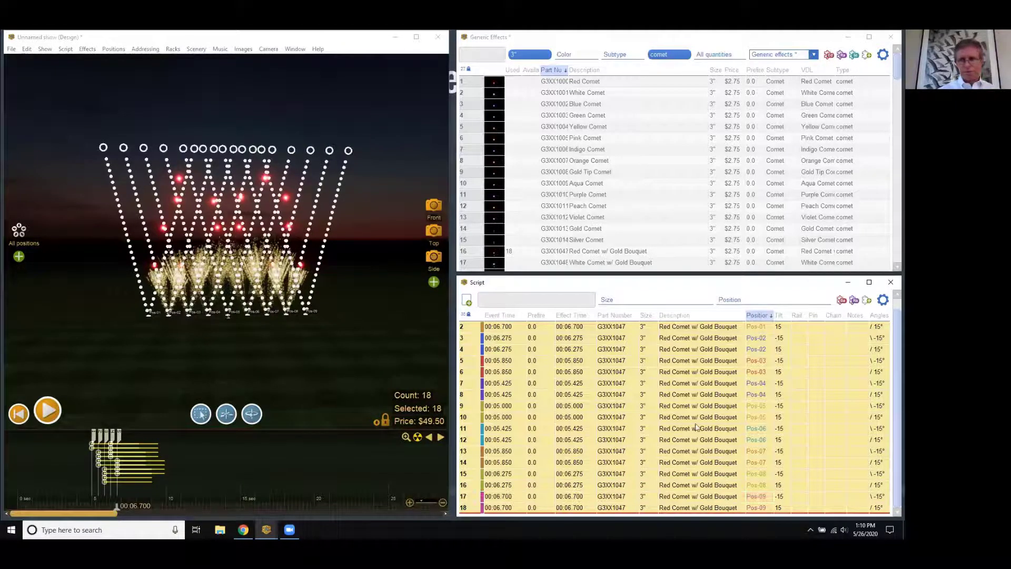
scroll(890, 369, up, 1)
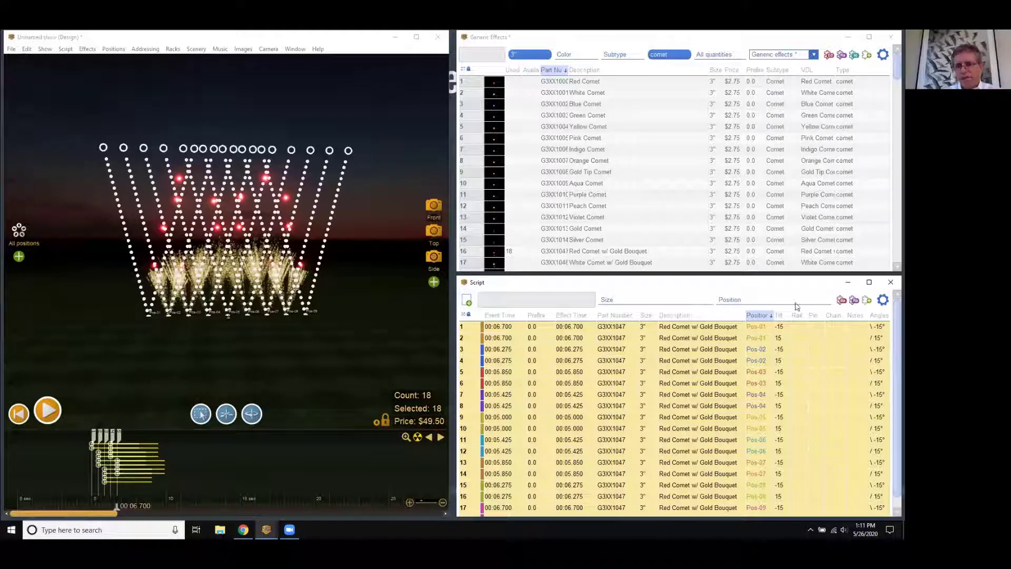
Step: Set the rail of the first script event to 1 and fill that value down to all the other events
click(799, 329)
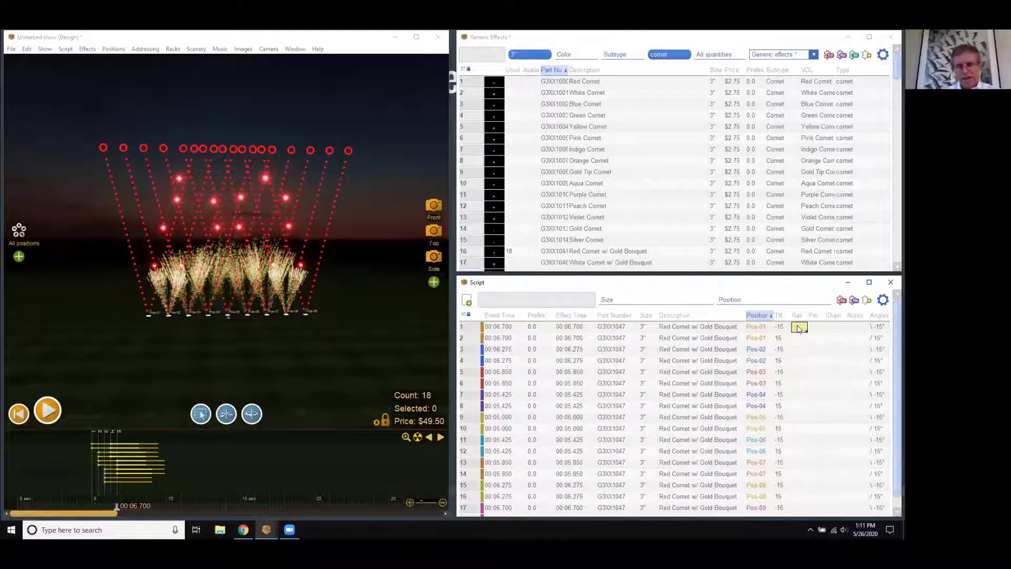
text(1)
key(Return)
click(798, 328)
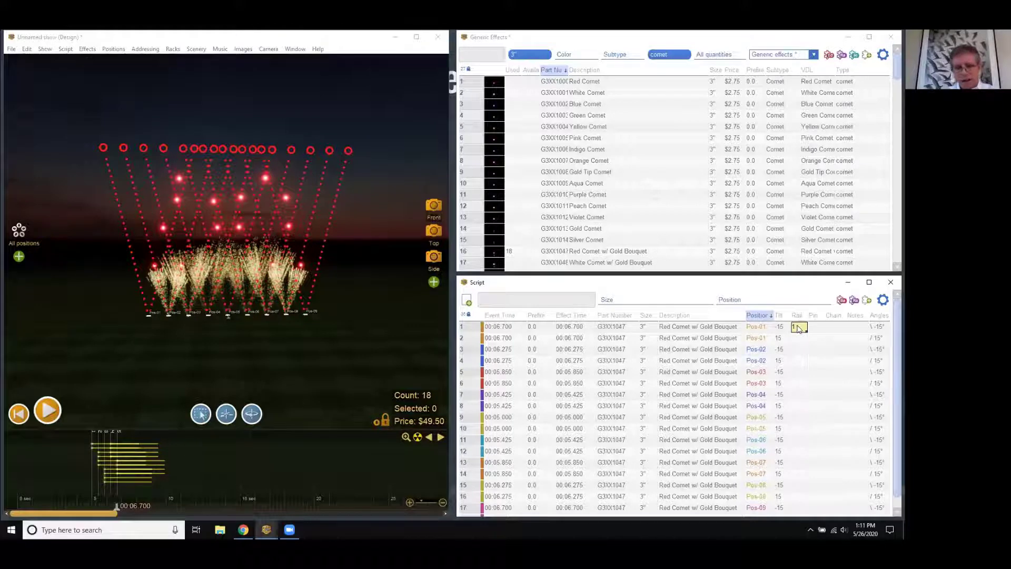
drag(798, 328, 806, 511)
scroll(816, 448, up, 1)
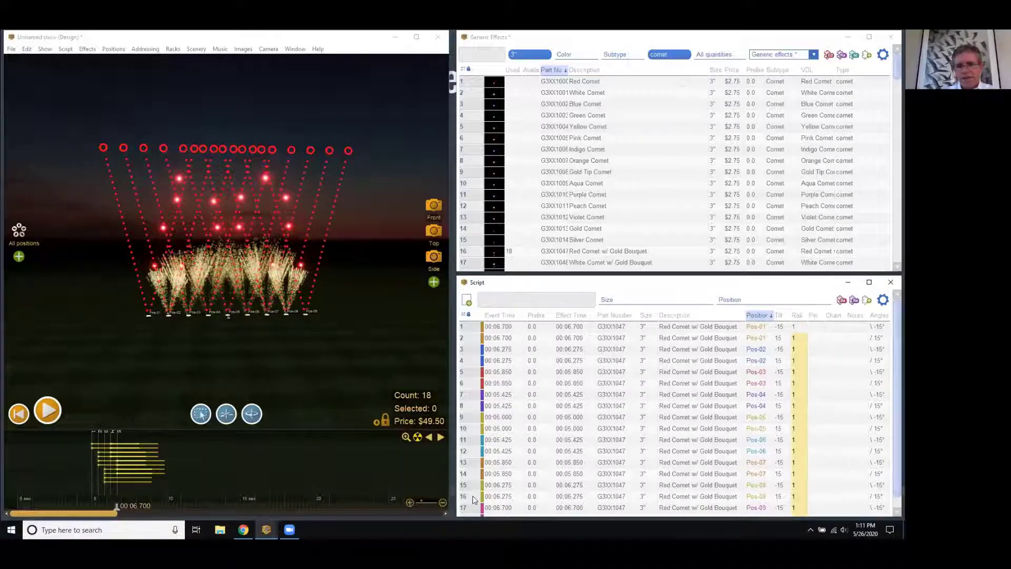
Step: Set the pins of the first two script events to 1 and 2 and fill the incrementing numbers down to 18
click(814, 327)
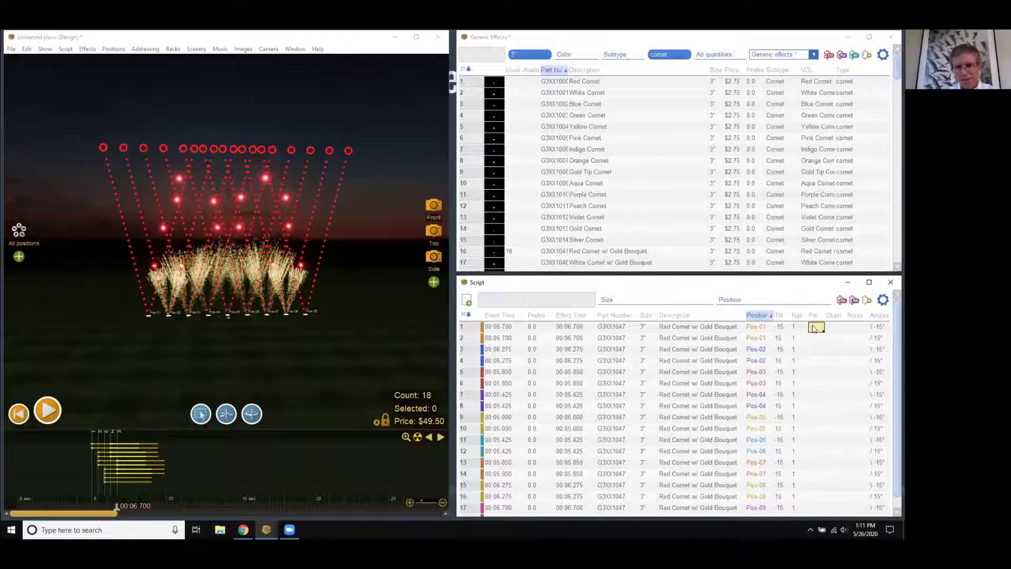
text(1)
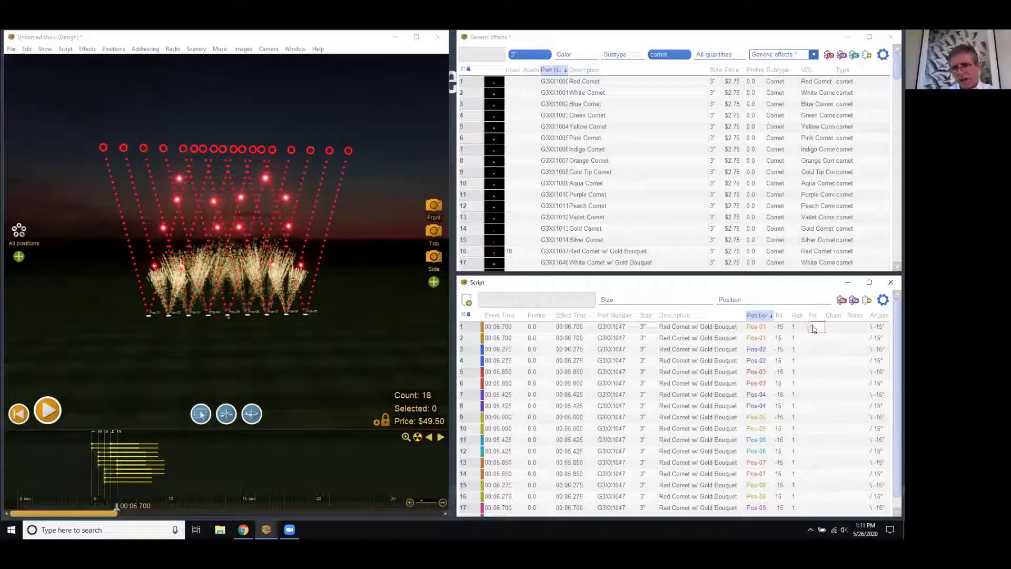
key(Return)
text(2)
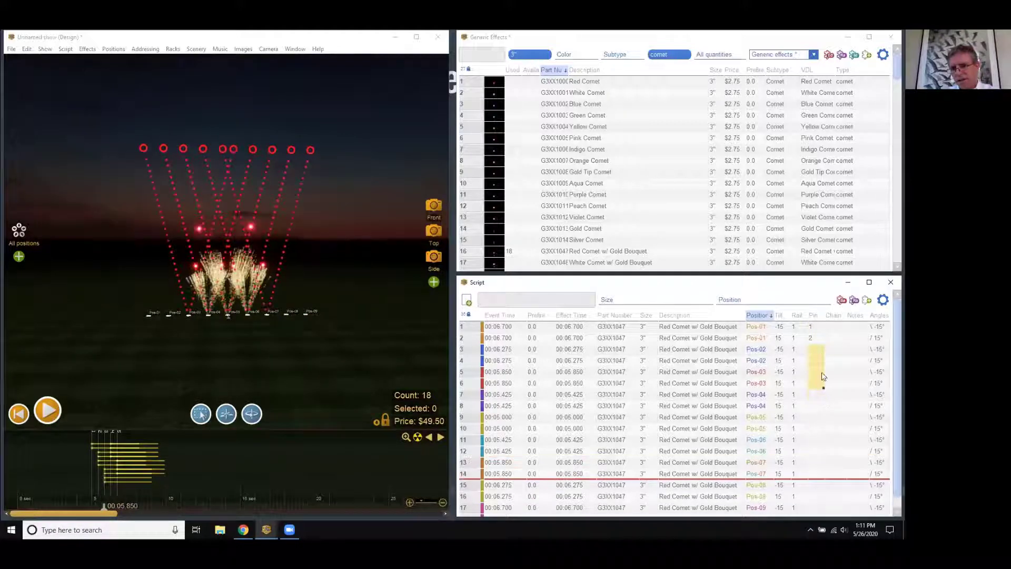
drag(823, 343, 819, 470)
drag(823, 511, 823, 512)
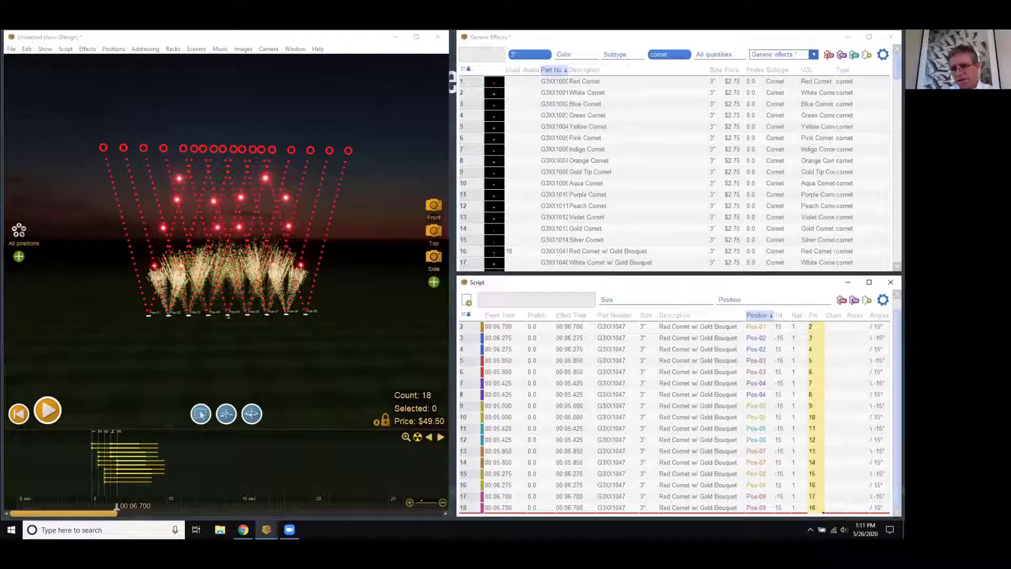
scroll(827, 416, up, 1)
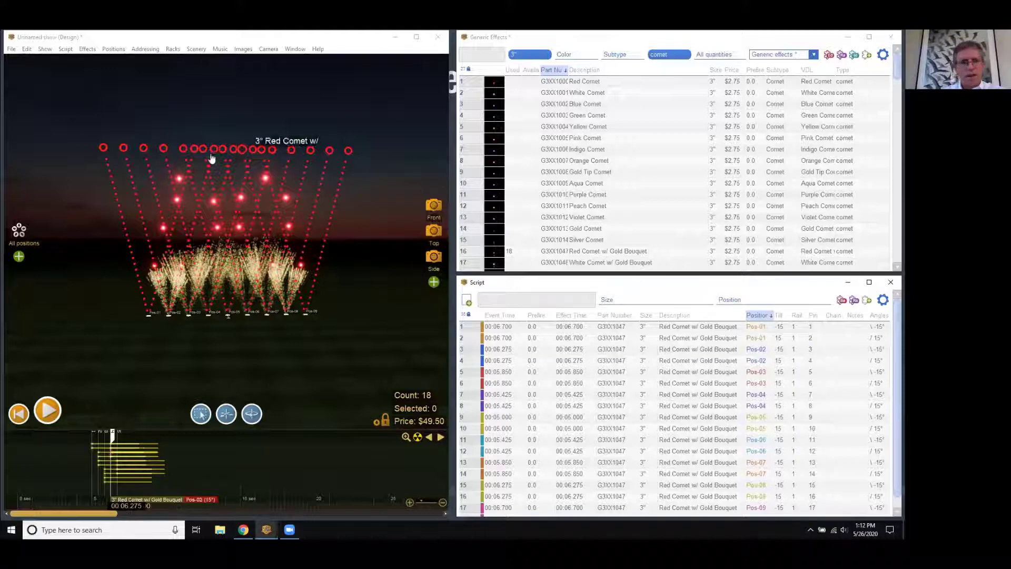
Step: Set the show's firing system to FireOne with the FireOne Module 32 Pins module type
click(45, 48)
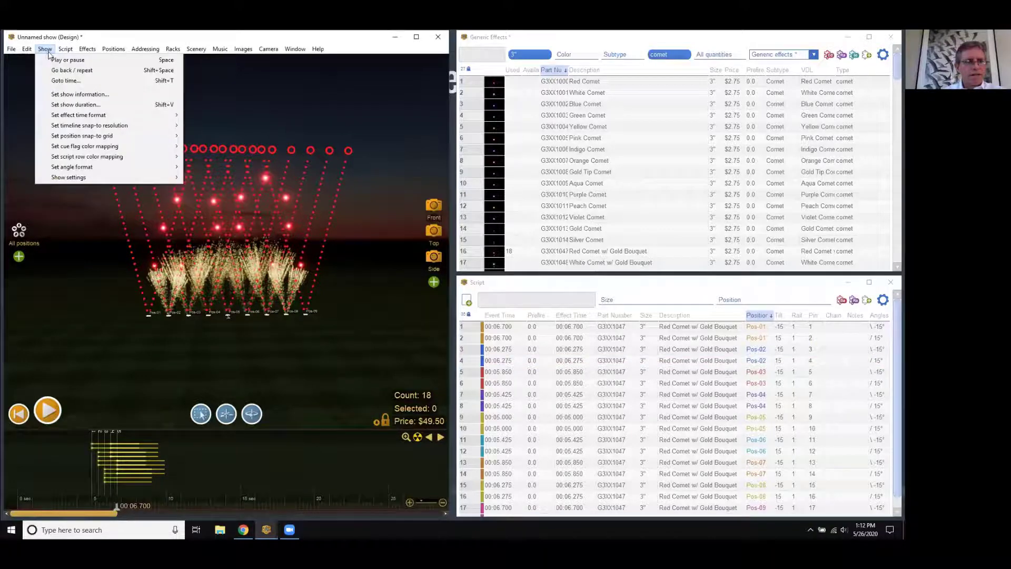
click(79, 97)
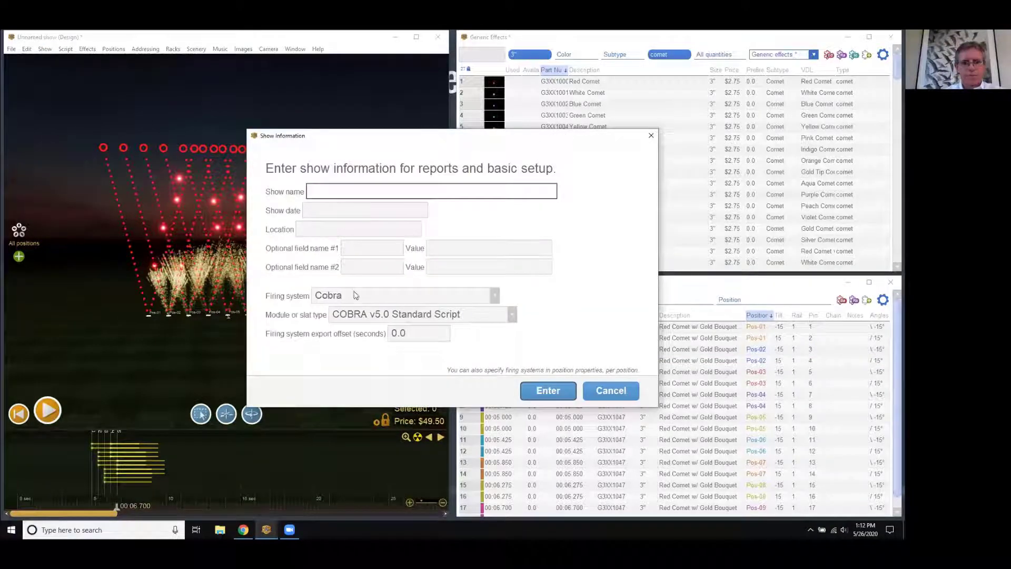
click(356, 295)
click(388, 436)
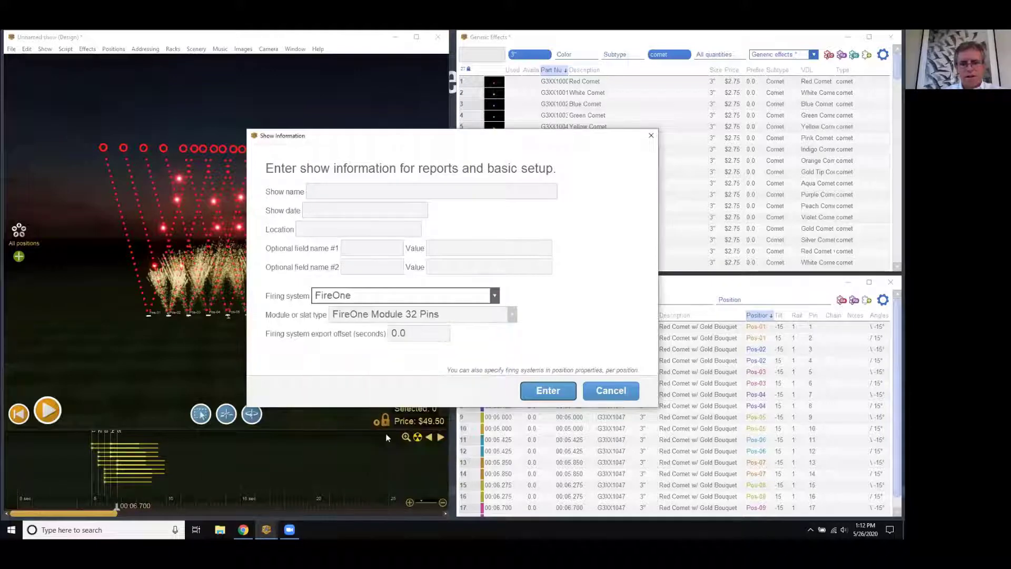
click(554, 387)
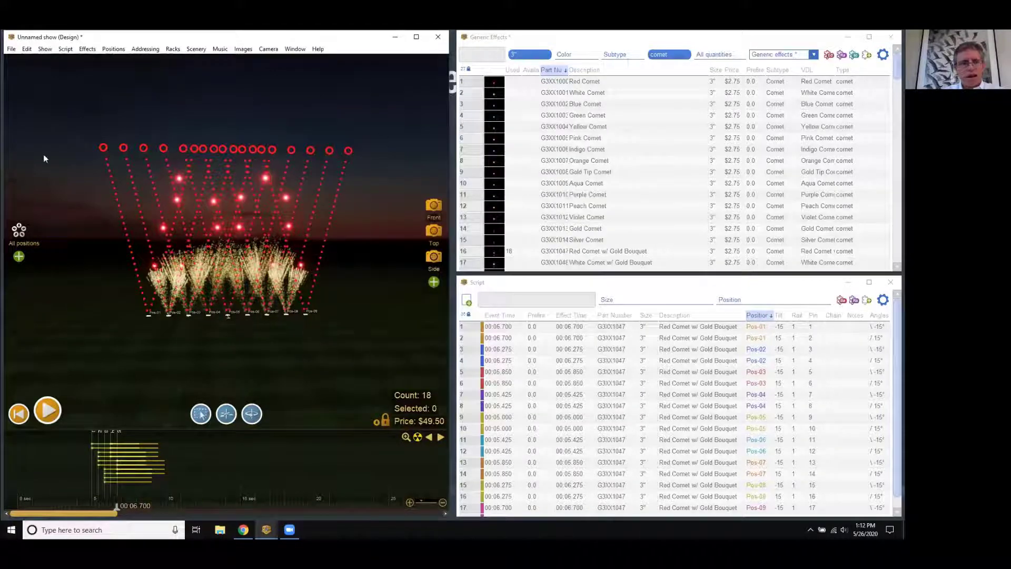
Step: Export the firing system script as fireone05 to the ptc folder and check the exported file there
click(11, 49)
mouse_move(34, 161)
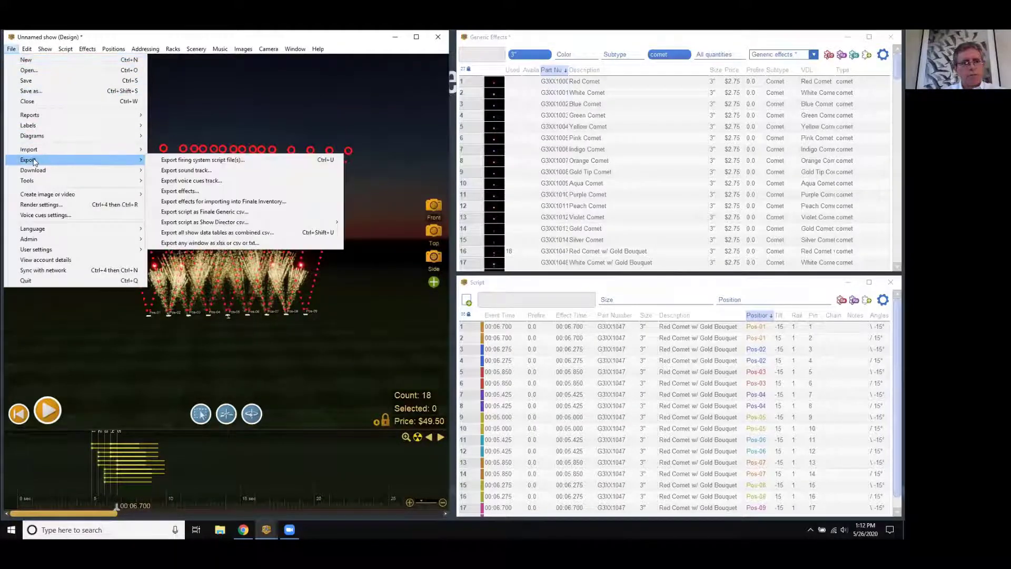
click(177, 160)
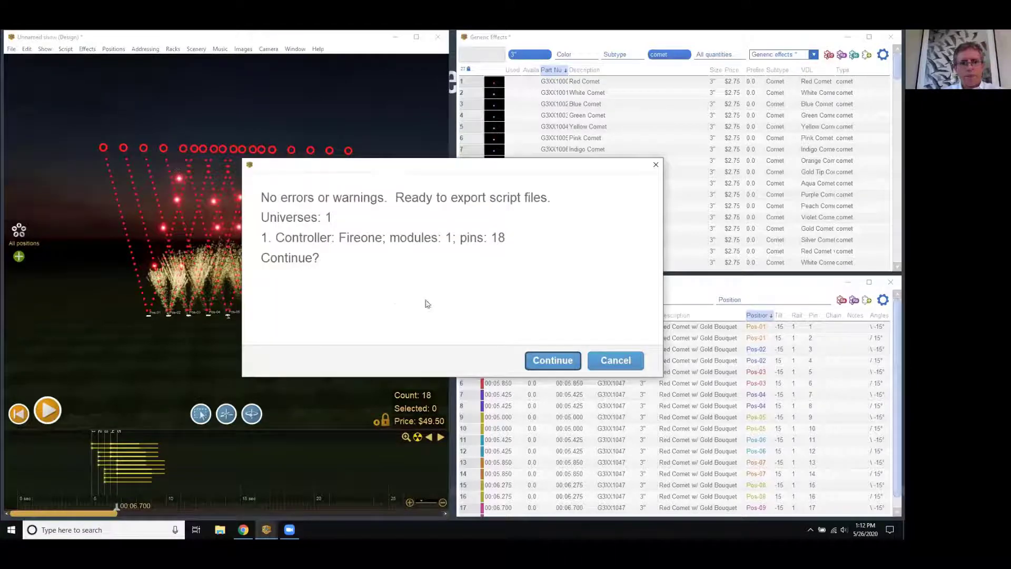
click(538, 362)
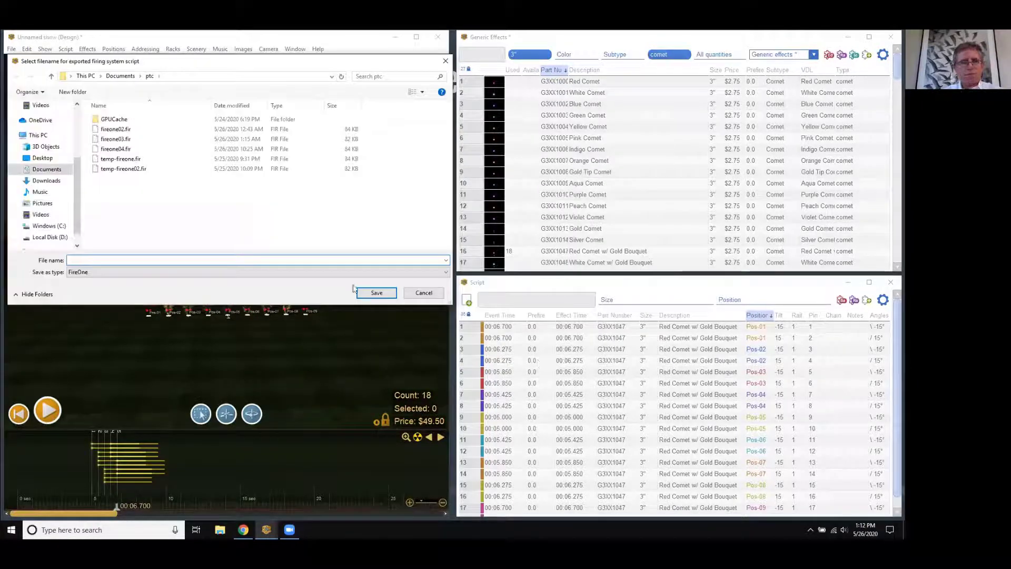
text(fireone)
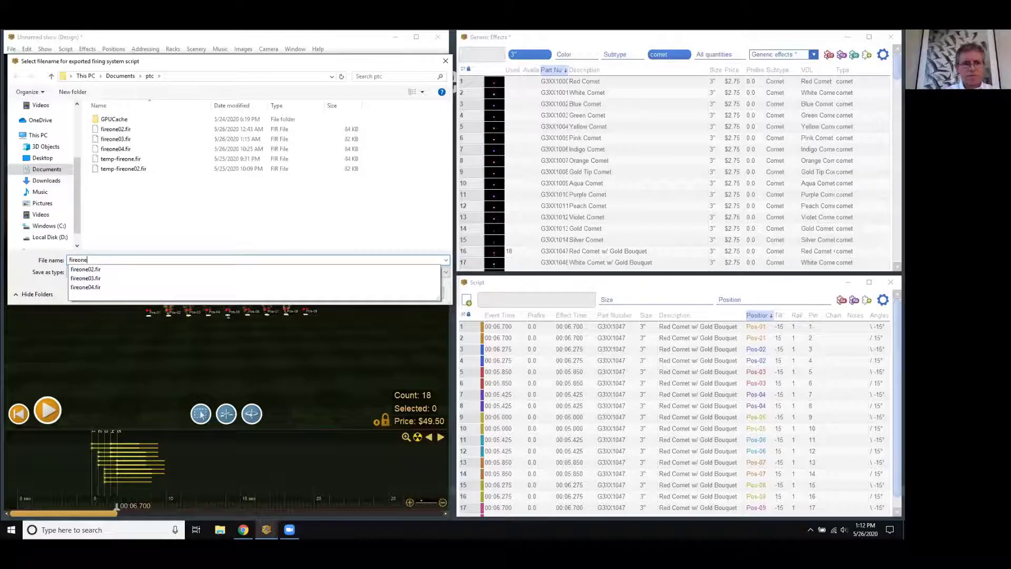
text(05)
key(Return)
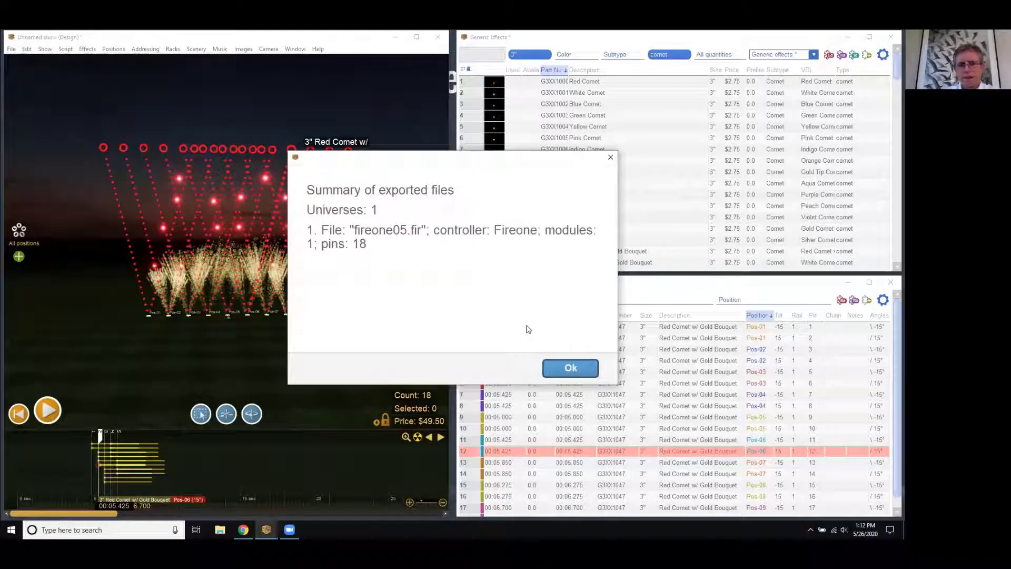
click(561, 369)
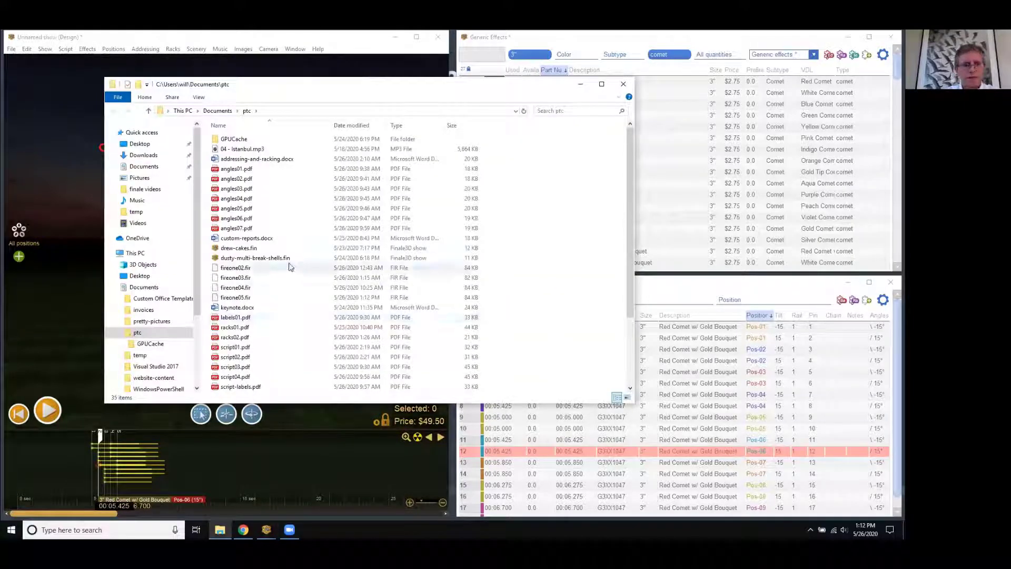
scroll(343, 262, down, 1)
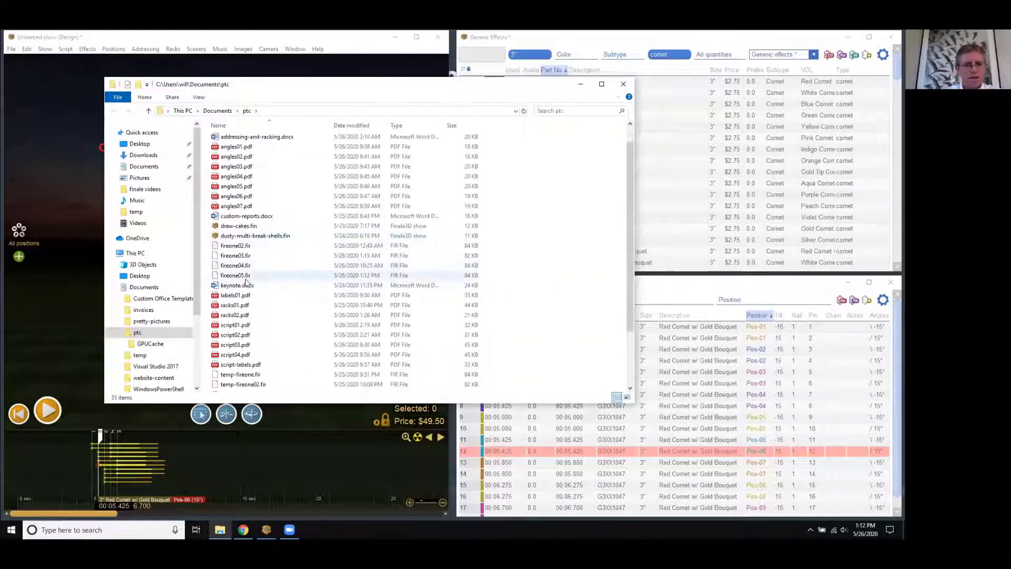
click(81, 141)
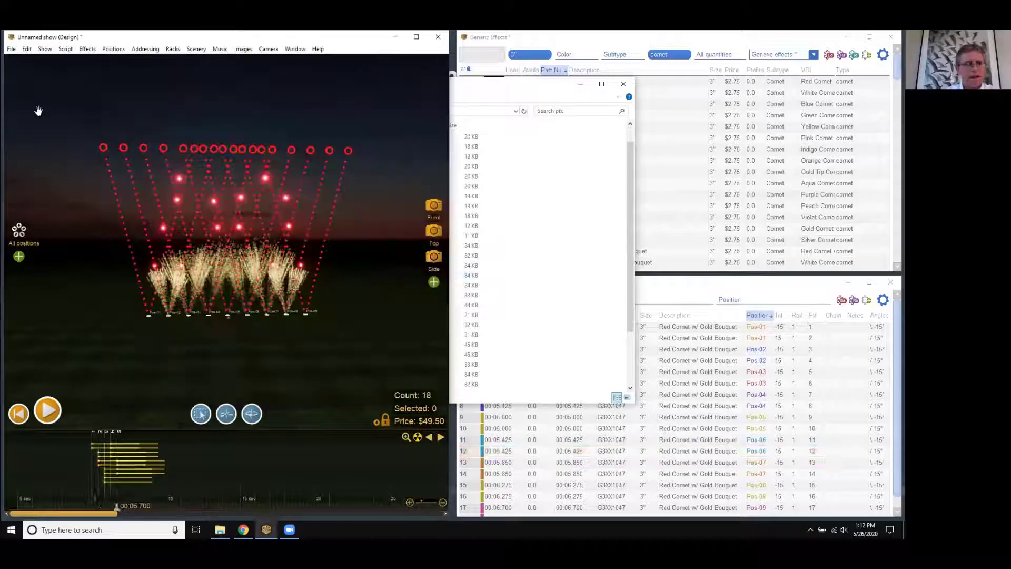
Step: Open the exported script fireone05.fir as a generic table
click(11, 48)
mouse_move(57, 181)
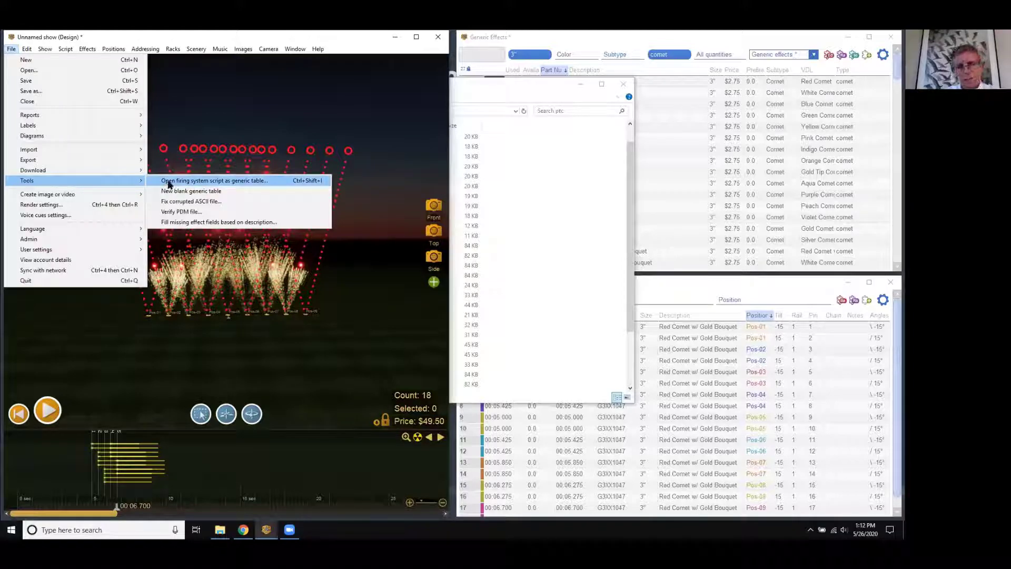
click(221, 182)
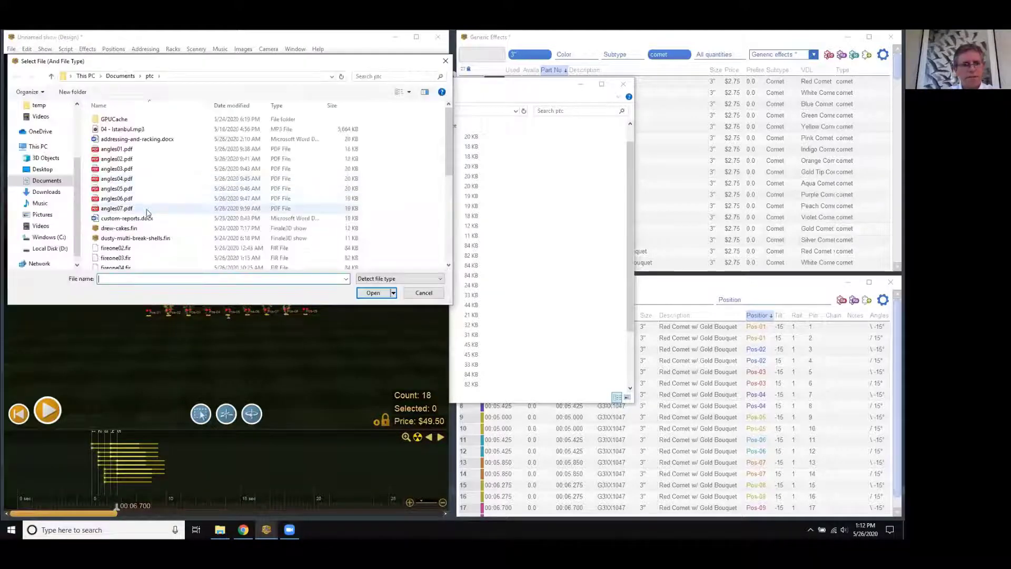
scroll(145, 215, down, 2)
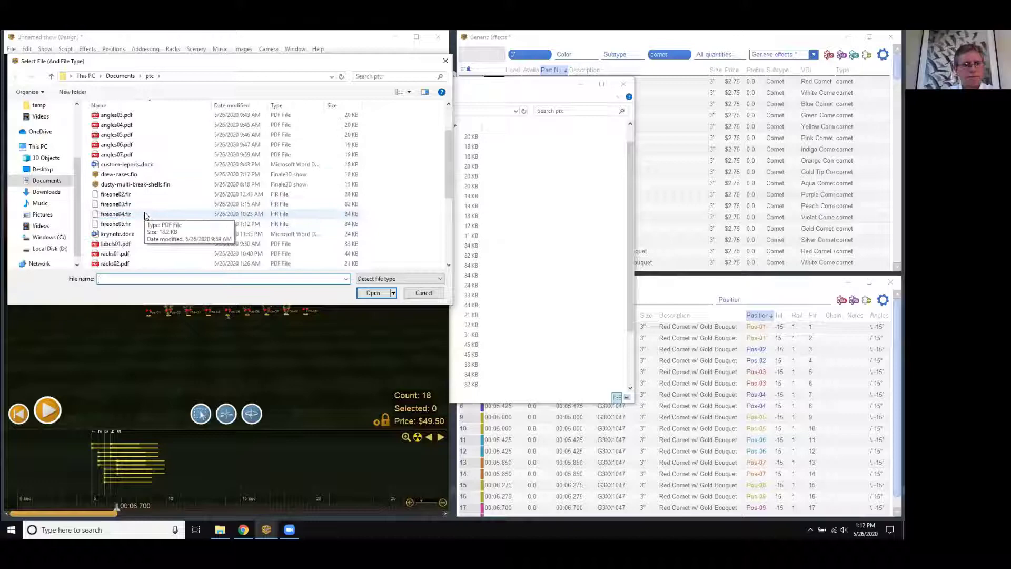
double_click(120, 227)
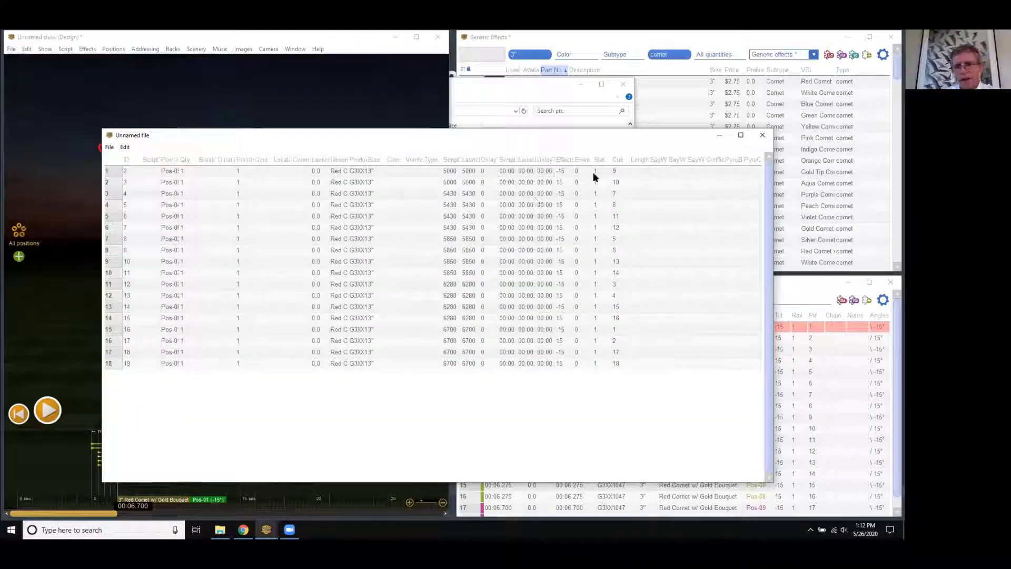
Step: Examine the module and cue address columns of the exported script table and close it
drag(599, 170, 604, 350)
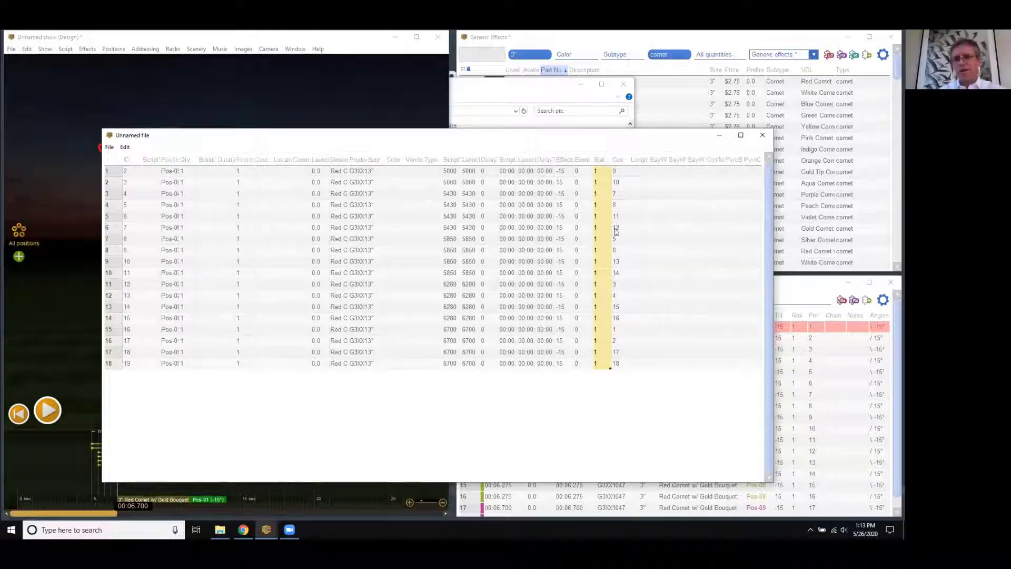
drag(652, 132, 618, 126)
click(729, 129)
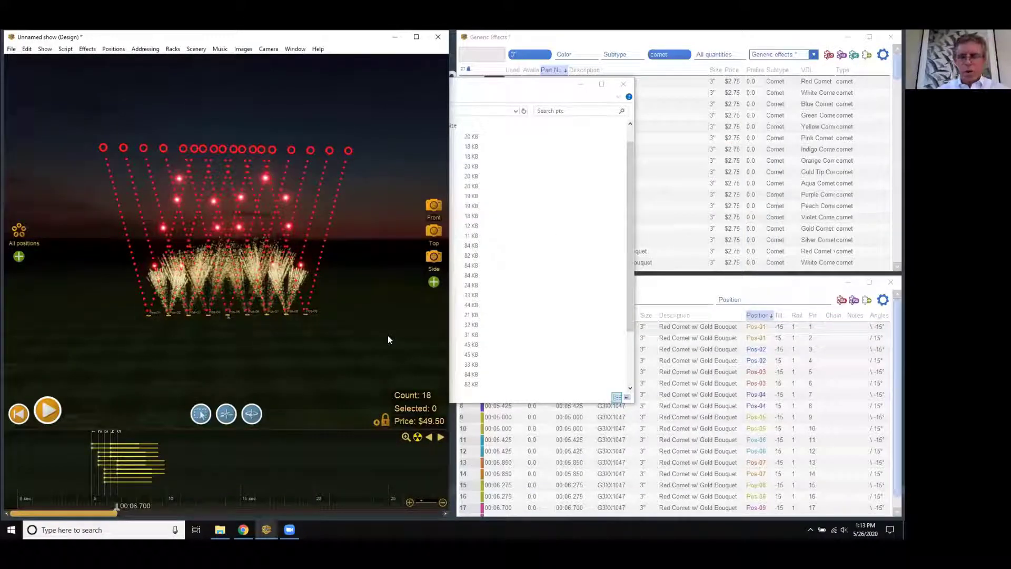
Step: Number the script's rails by position: 1 for both Pos-01 events, 2 for Pos-02 and 3 for Pos-03
click(662, 289)
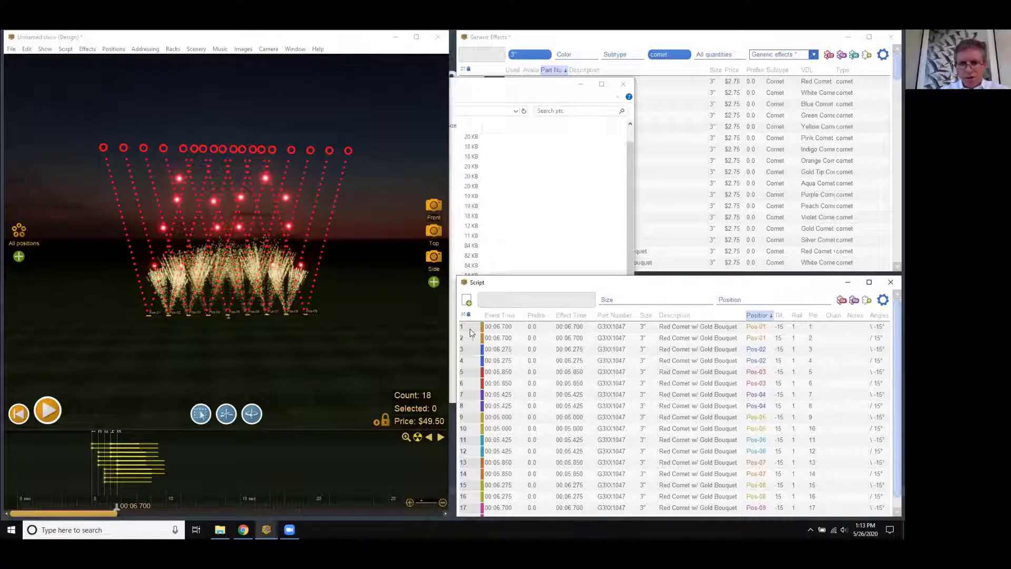
drag(470, 332, 471, 339)
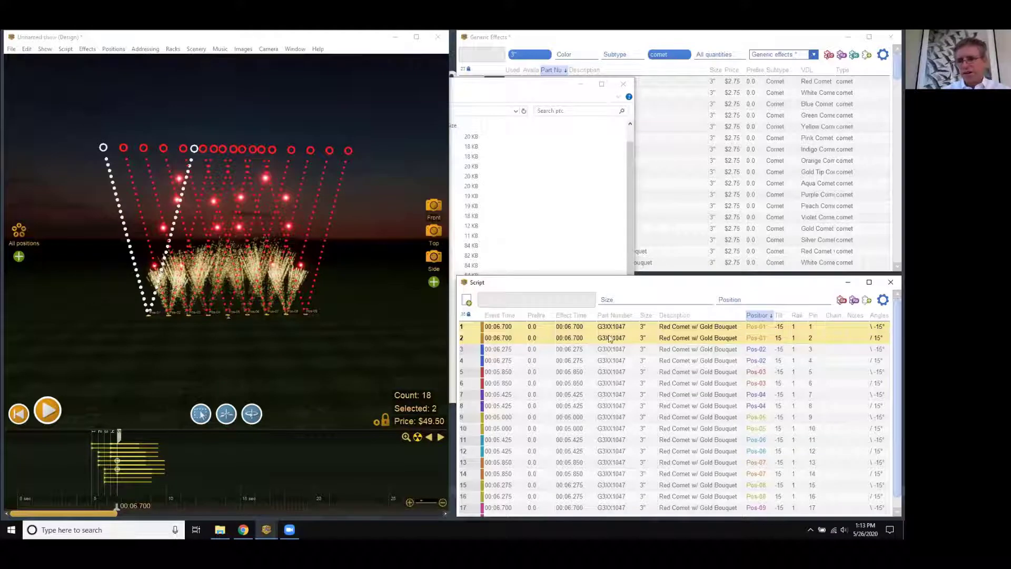
click(795, 327)
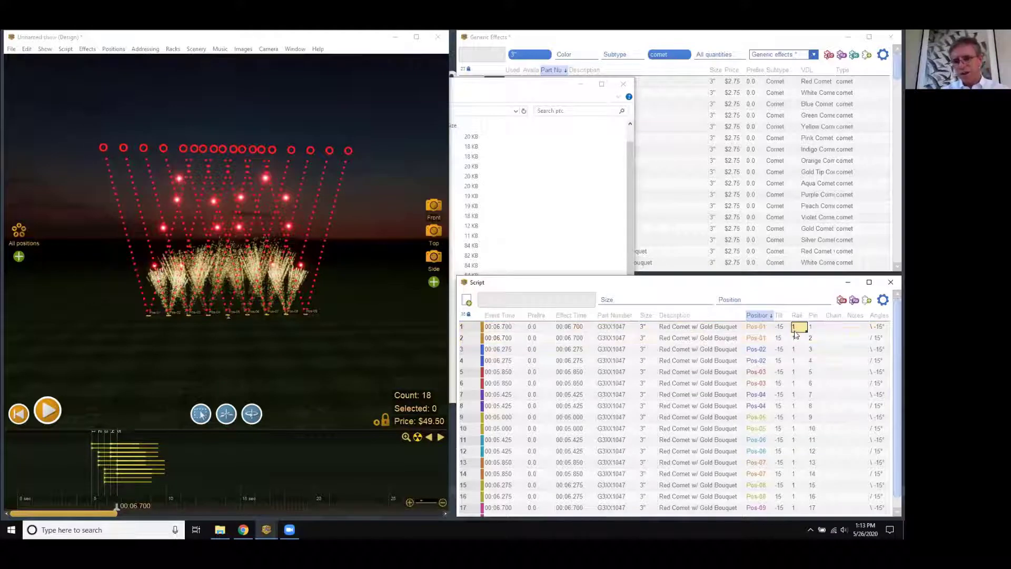
text(1)
key(Return)
text(1)
key(Return)
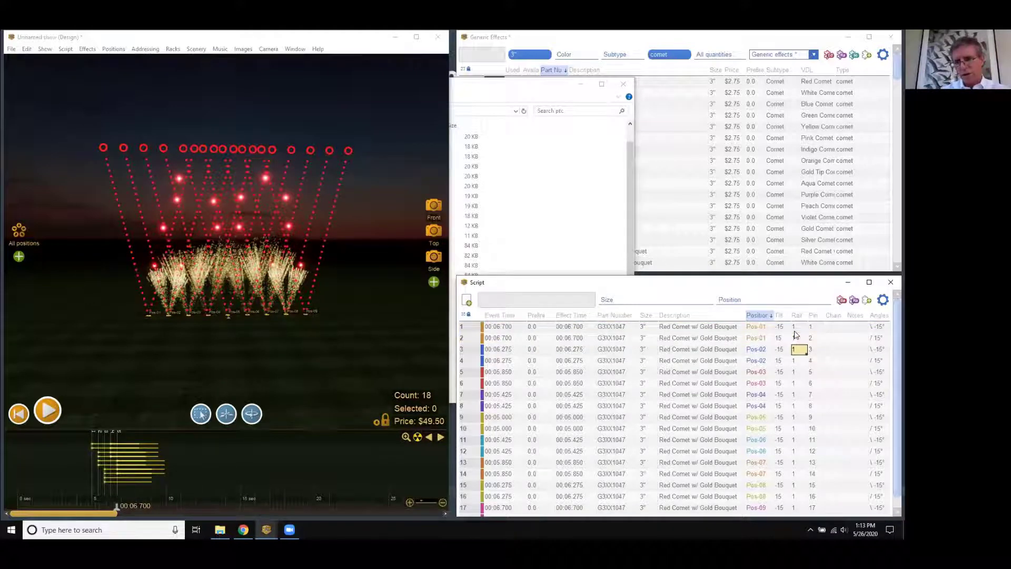
text(2)
key(Return)
text(2)
key(Return)
text(3)
key(Return)
text(3)
key(Return)
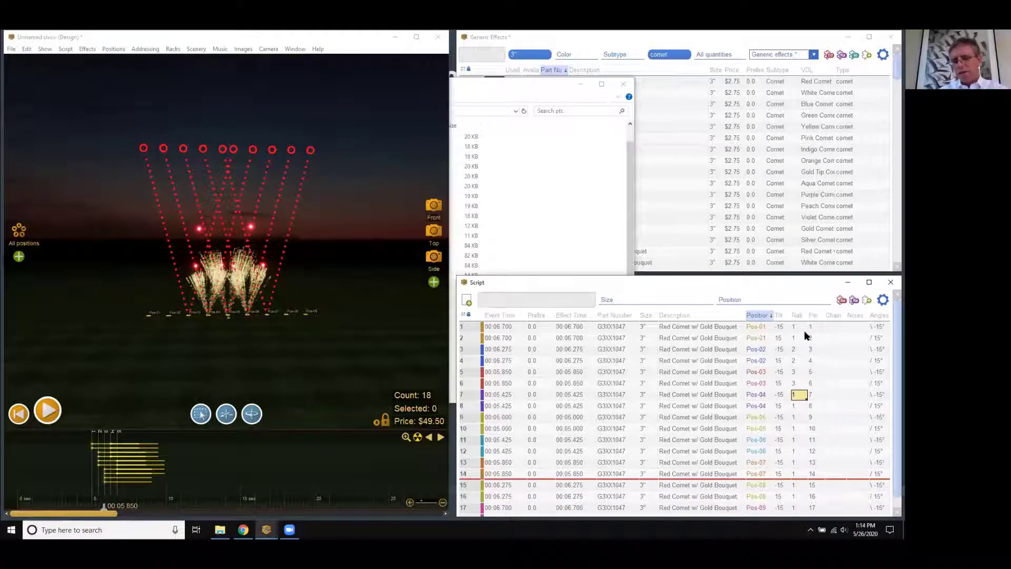
text(1)
Step: Fill down FireOne addresses for all script rows from rail 01, pin 01, advancing the module on change of Position
drag(462, 327, 465, 515)
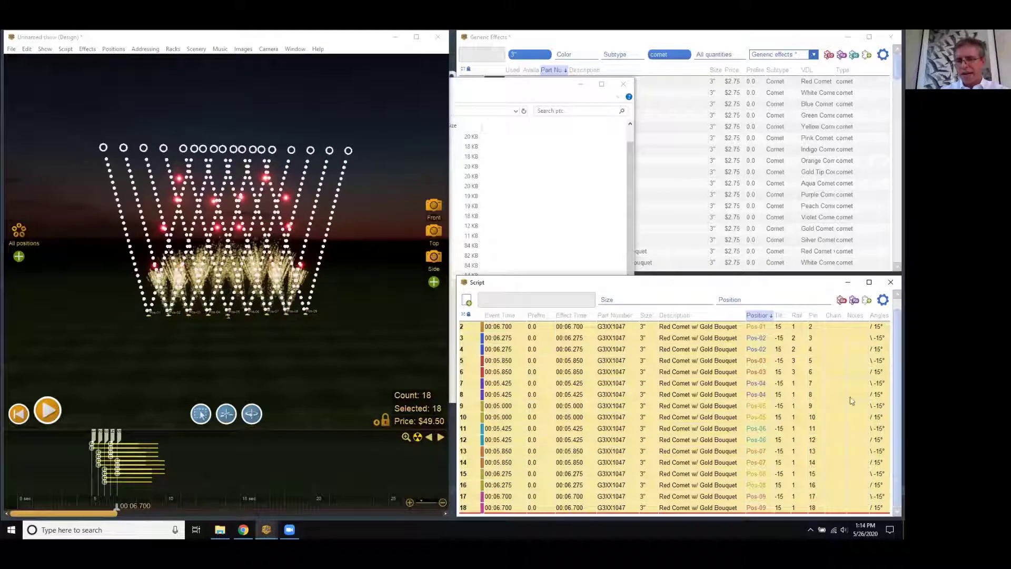
scroll(893, 372, up, 1)
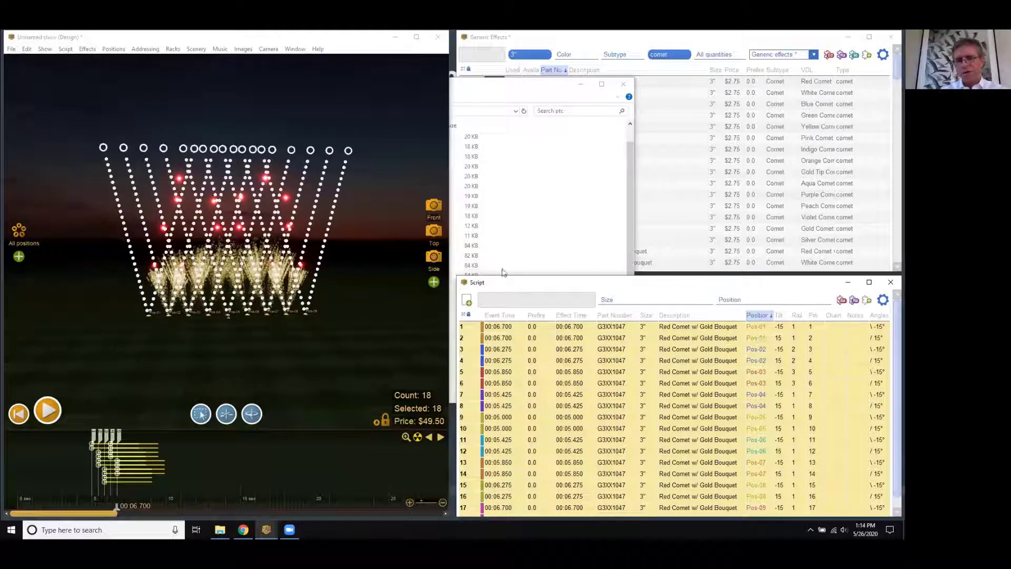
click(146, 48)
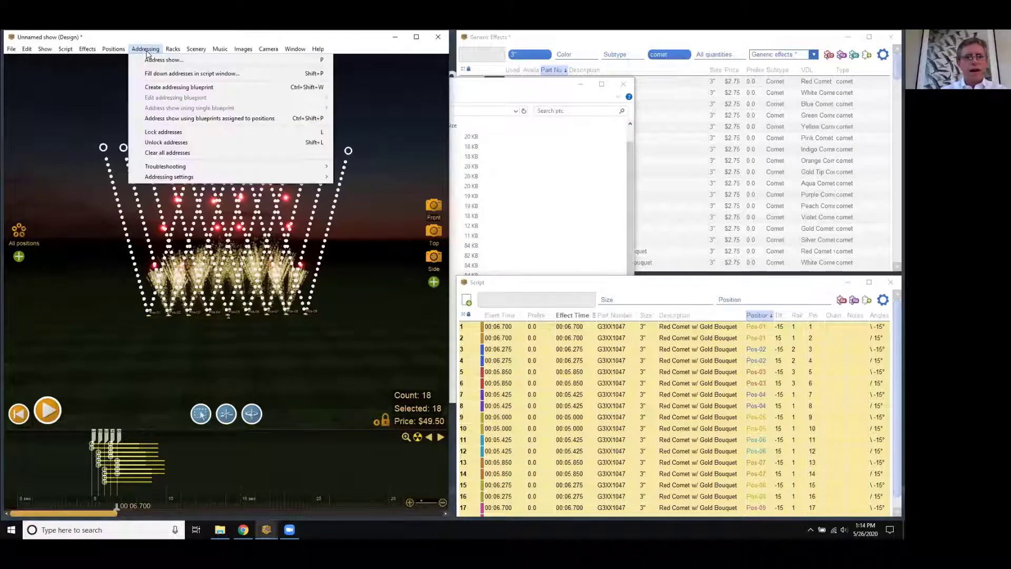
click(183, 75)
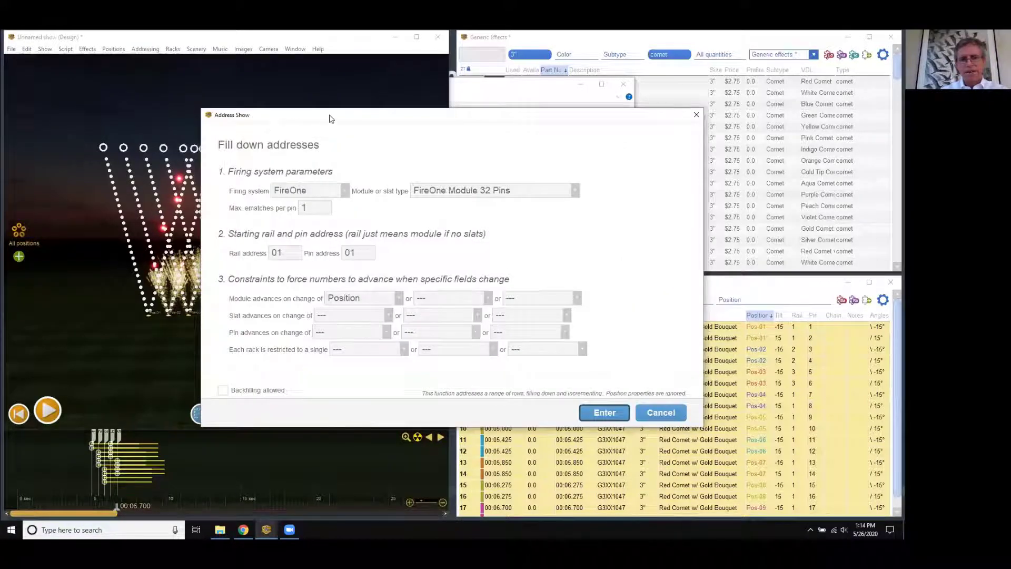
drag(331, 118, 189, 85)
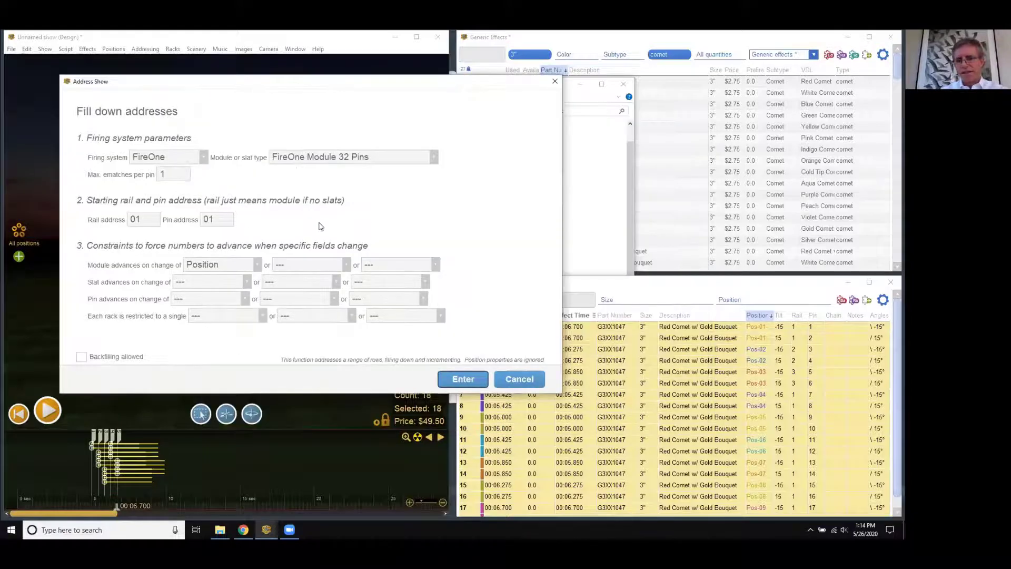
click(150, 222)
click(203, 217)
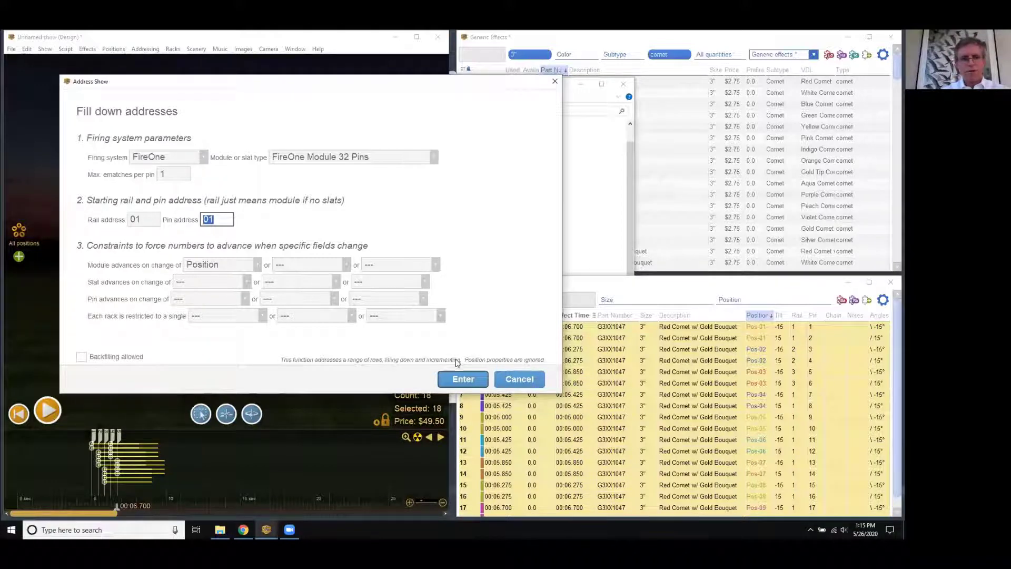
click(455, 380)
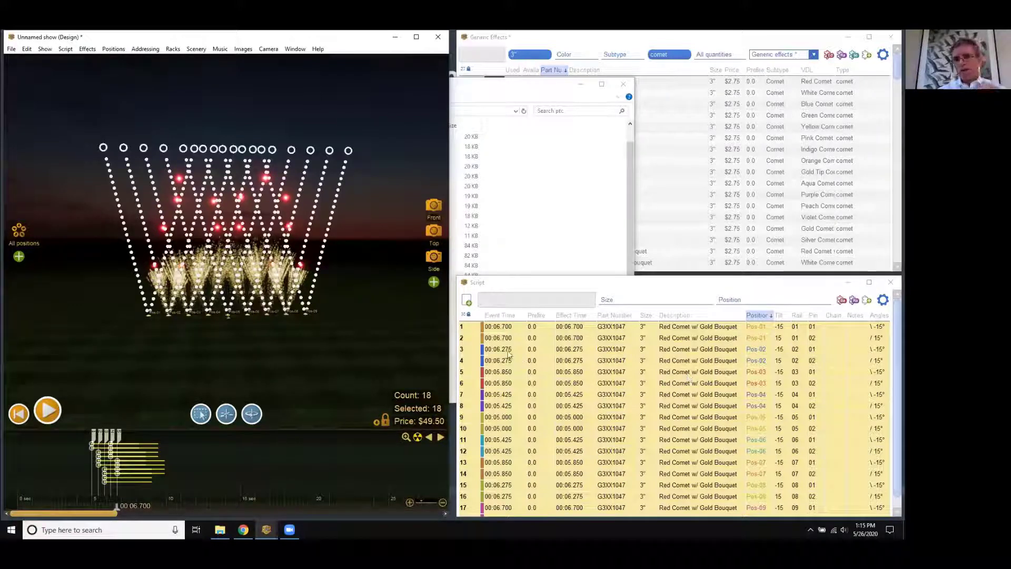
Step: Fill down addresses for script rows 1 to 8, Pos-01 through Pos-04, starting from rail 10, pin 01
drag(473, 327, 470, 409)
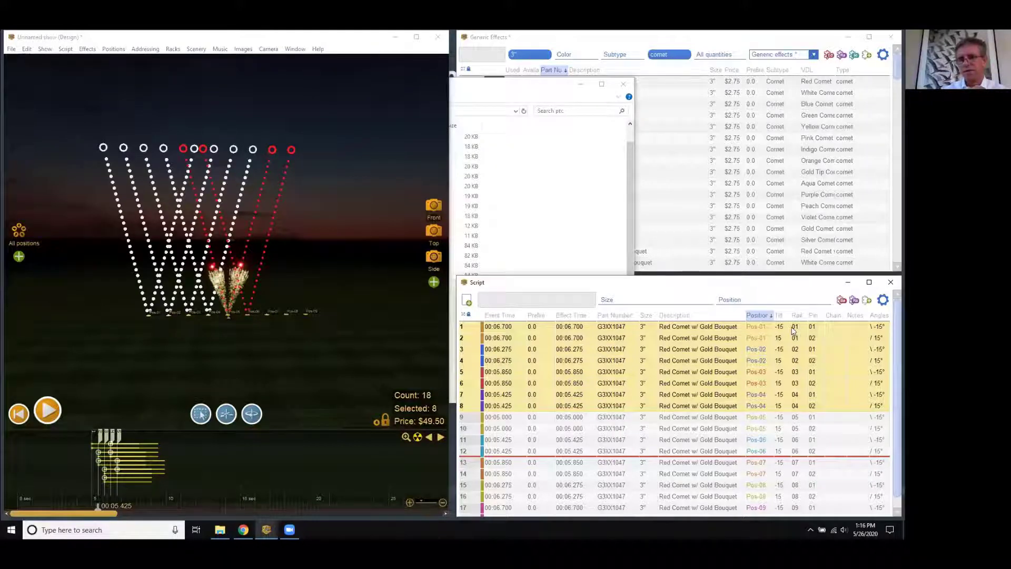
click(145, 48)
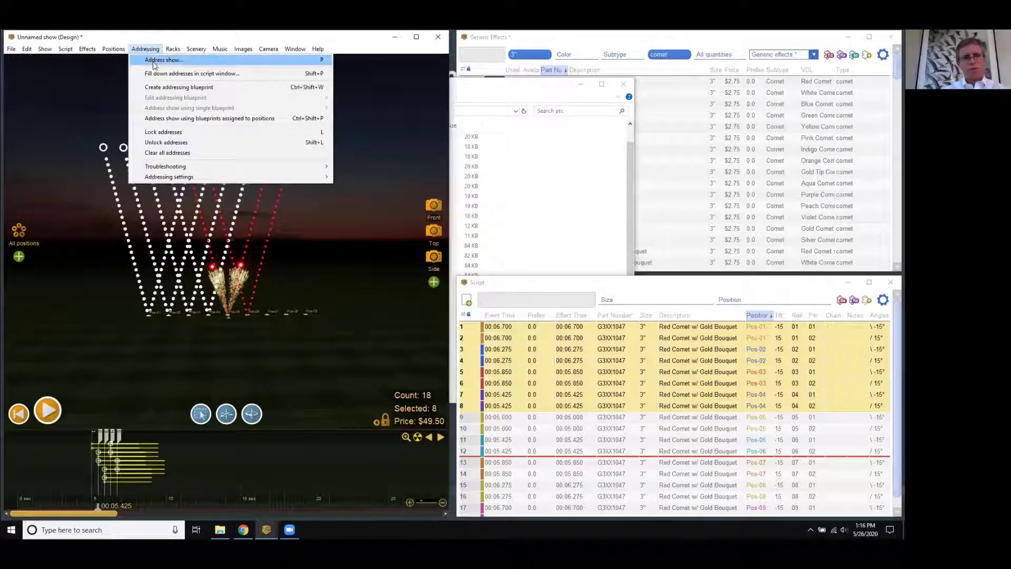
click(155, 72)
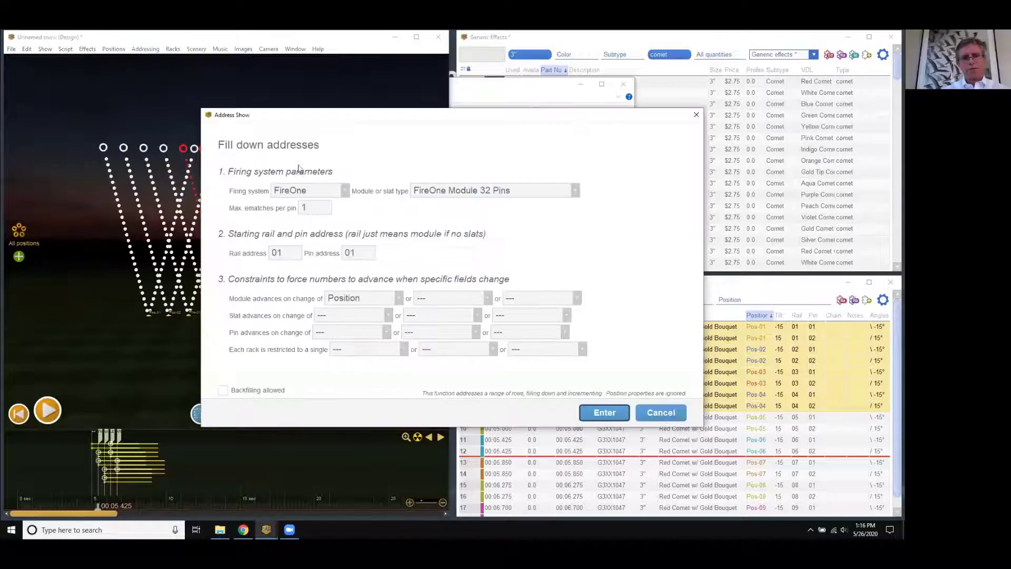
double_click(285, 254)
text(10)
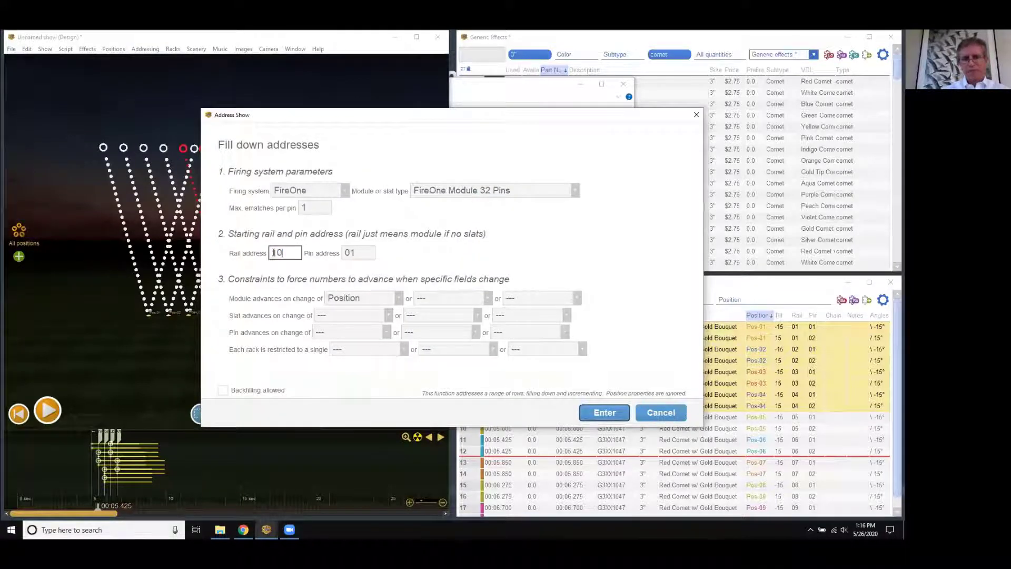
click(605, 412)
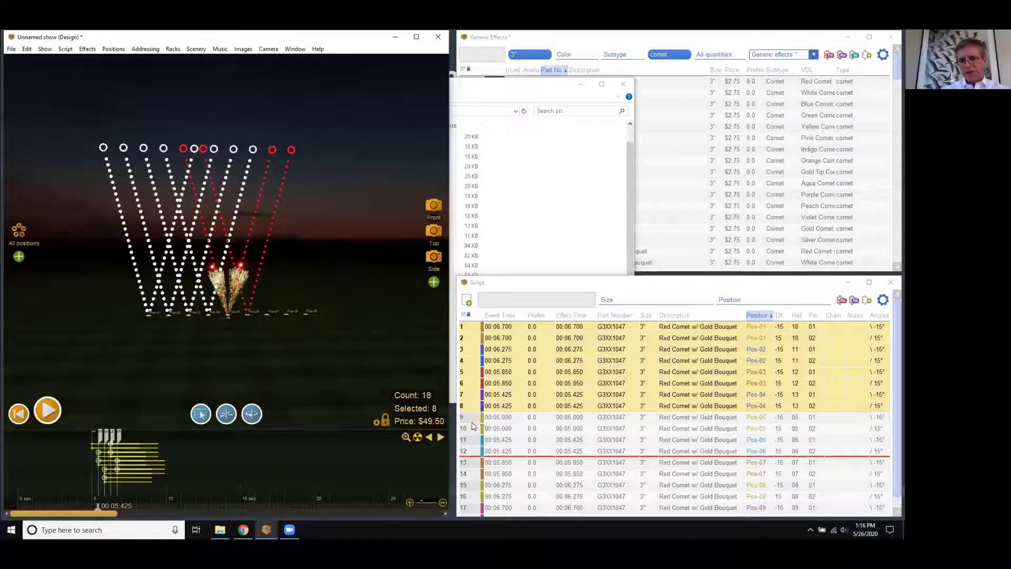
Step: Fill down addresses for script rows 9 to 18, Pos-05 through Pos-09, starting from rail 20, pin 01
drag(472, 420, 468, 519)
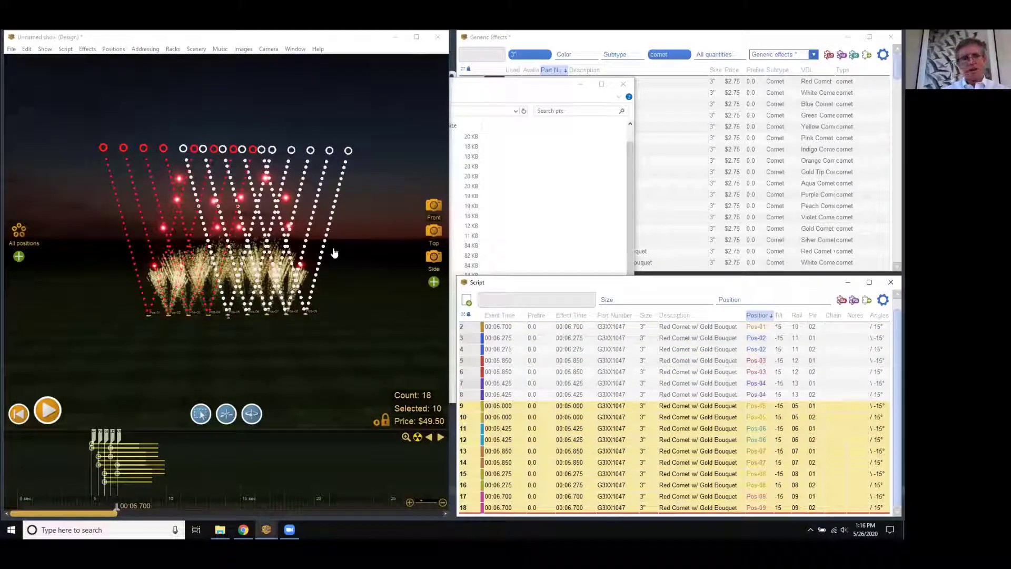
click(146, 48)
click(180, 74)
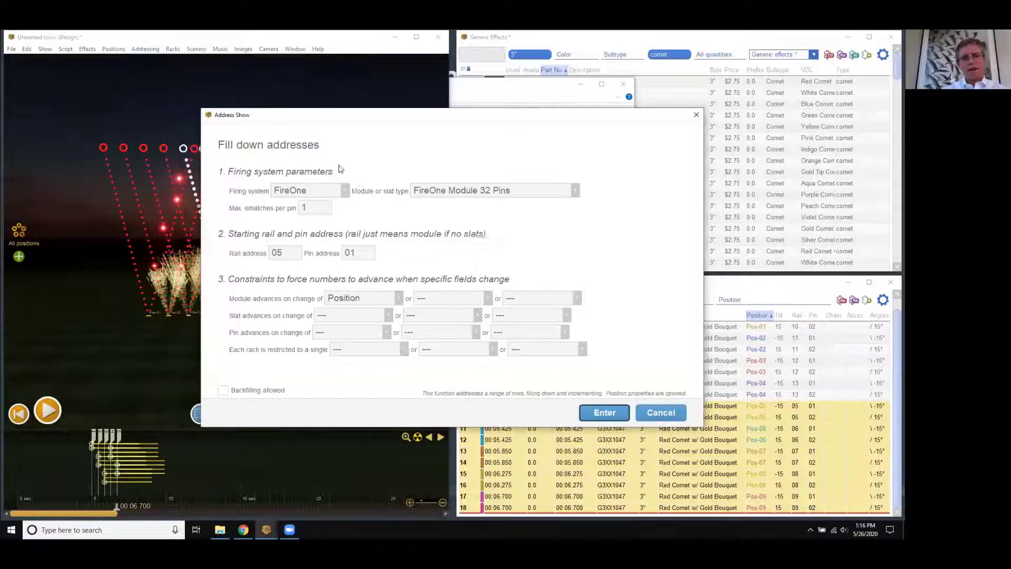
double_click(285, 252)
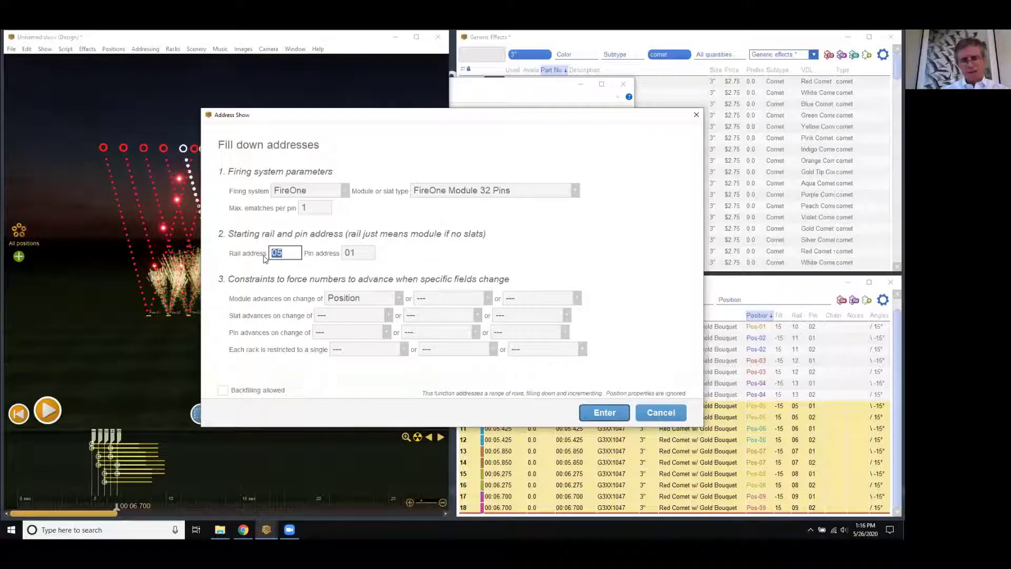
text(20)
key(Return)
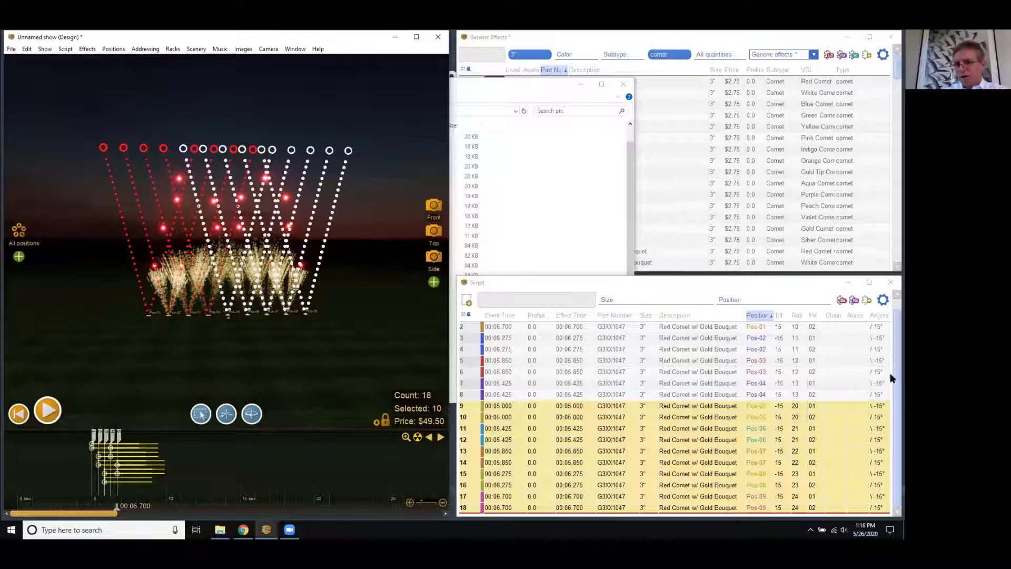
click(890, 347)
scroll(803, 371, up, 1)
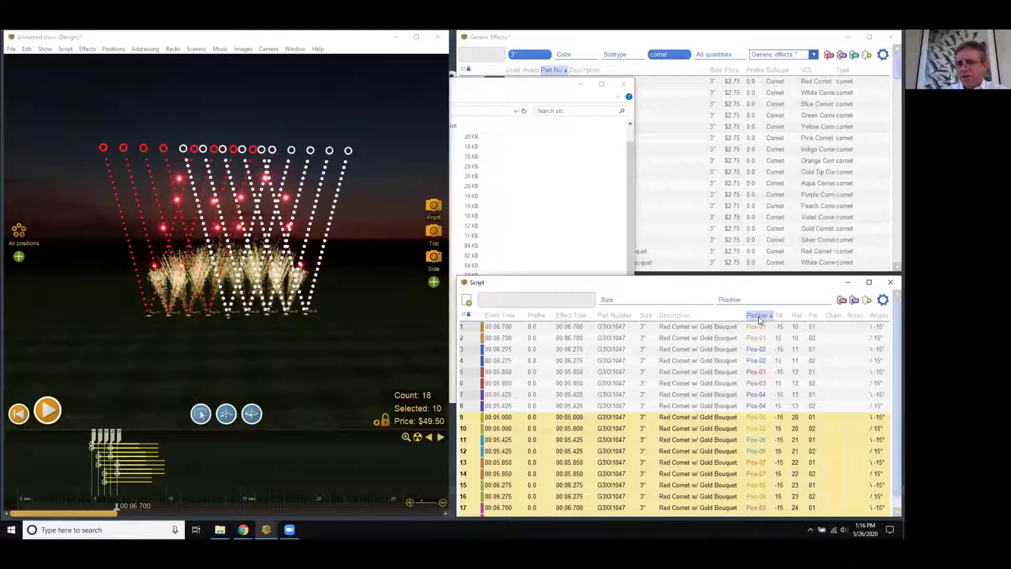
Step: Sort the script by event time and fill down addresses for all rows starting from rail 1, pin 01
click(500, 315)
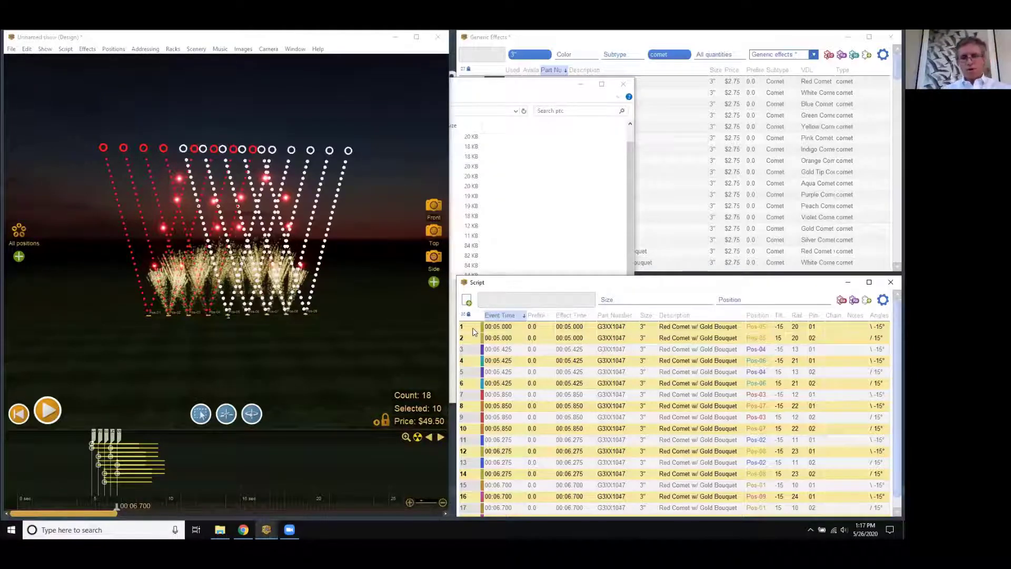
drag(473, 328, 709, 514)
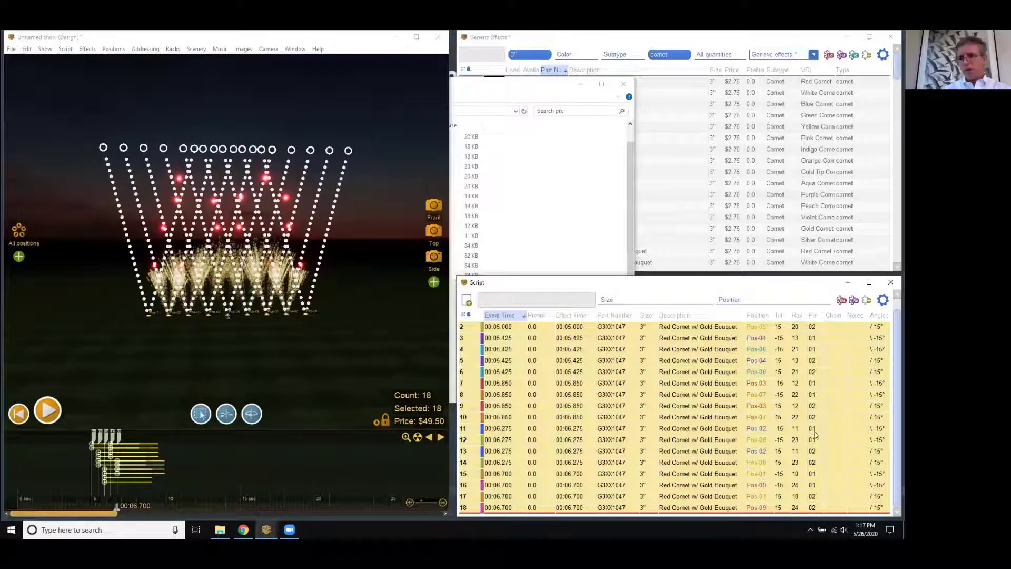
scroll(890, 400, up, 1)
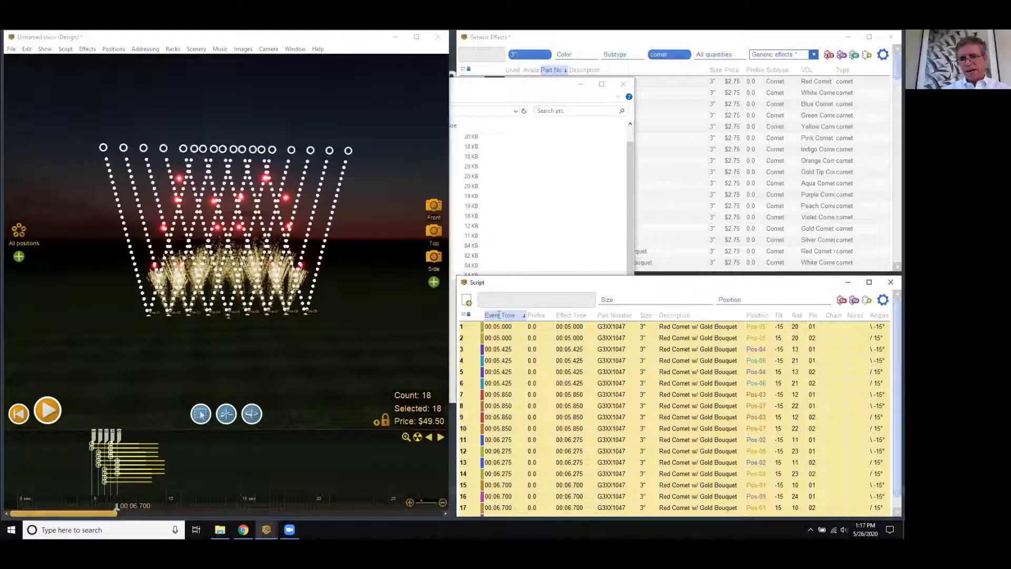
click(144, 50)
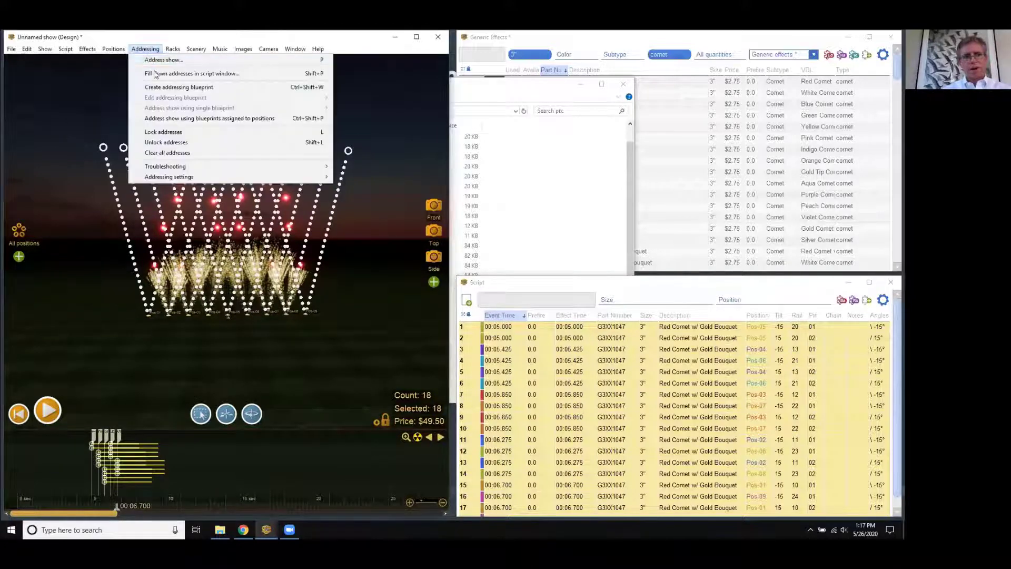
click(153, 76)
double_click(277, 254)
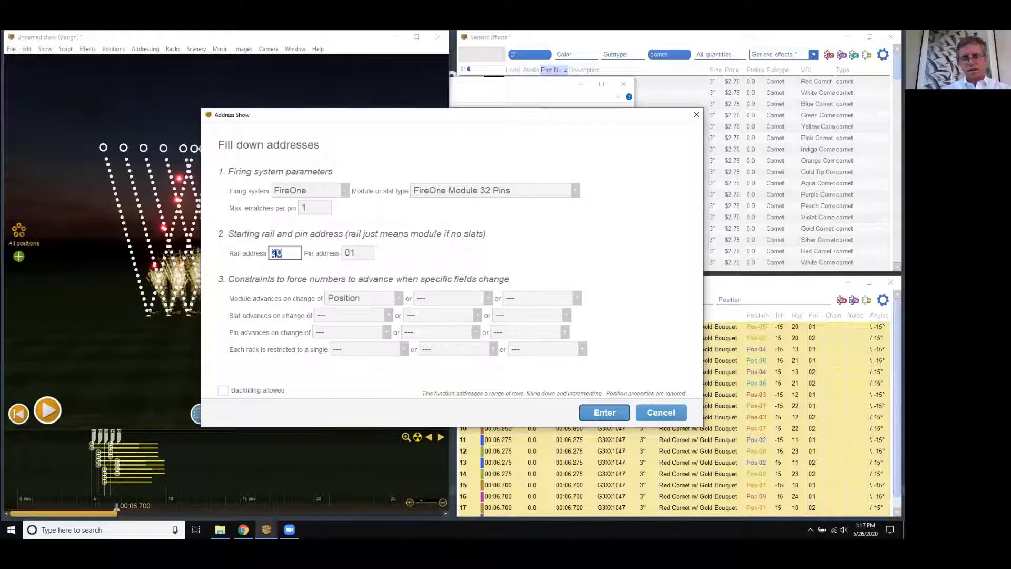
text(1)
click(606, 414)
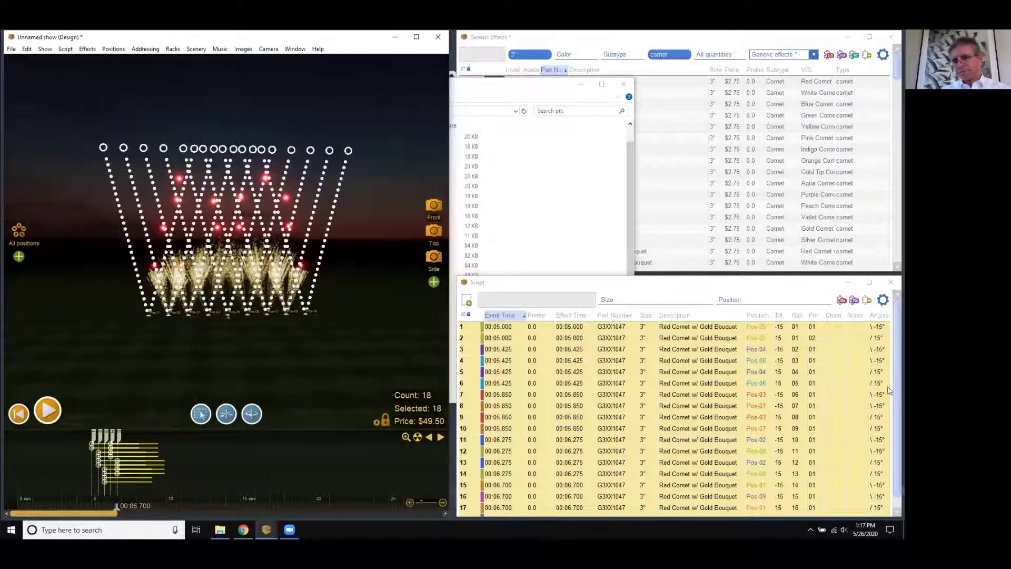
scroll(892, 416, down, 1)
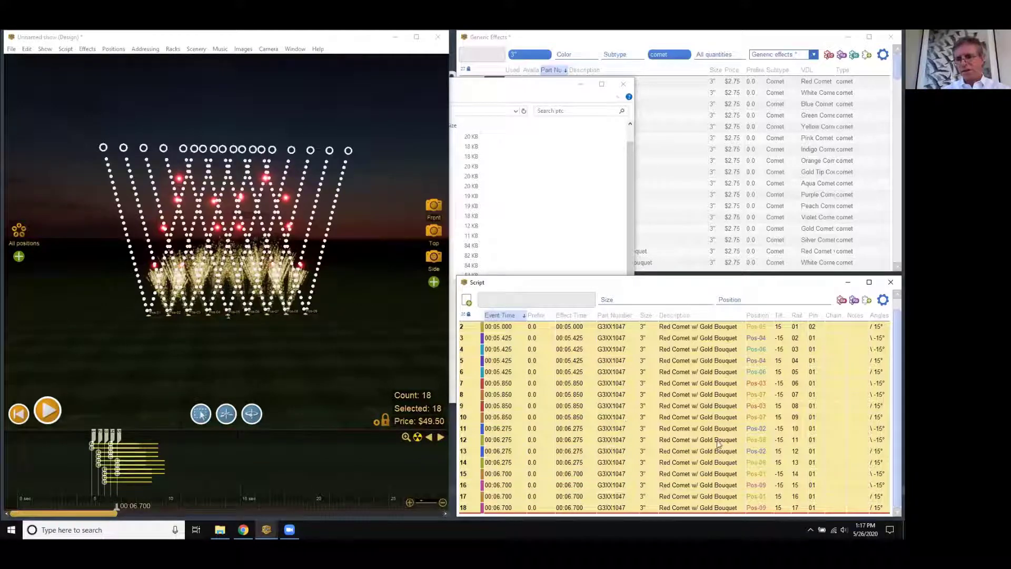
scroll(891, 358, up, 1)
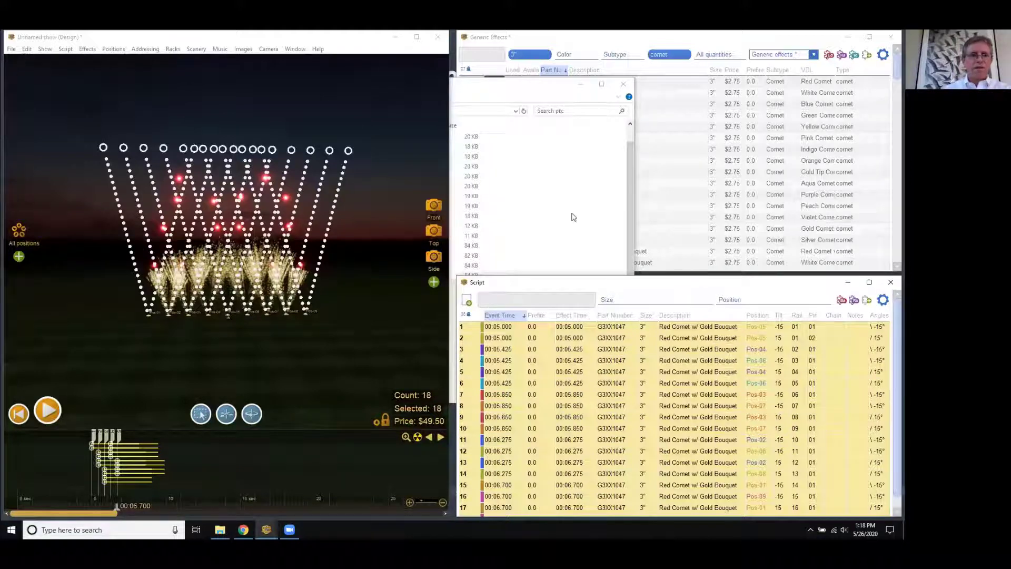
Step: Open the Address Show settings for assigning addresses to the whole show
click(147, 49)
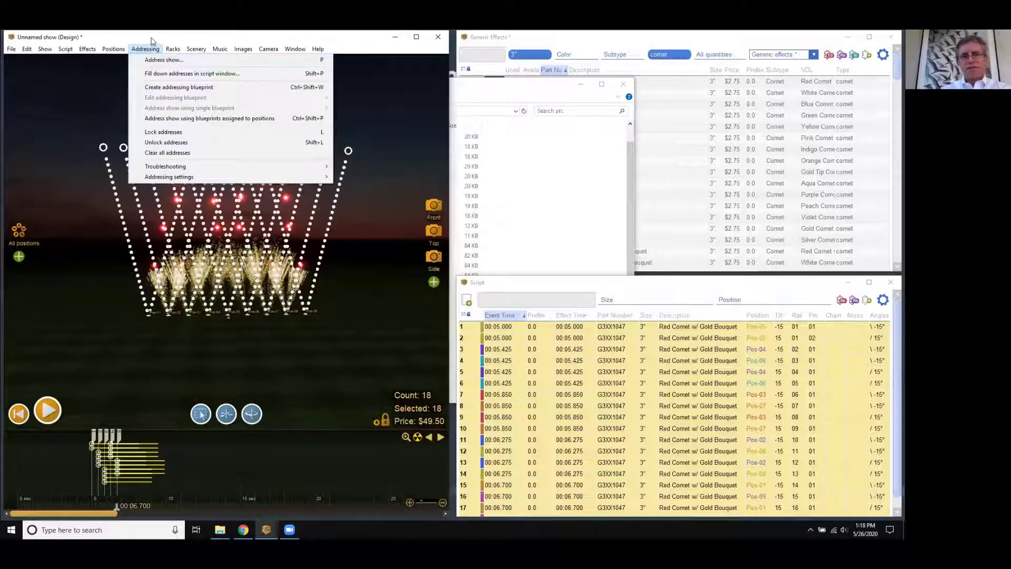
click(151, 39)
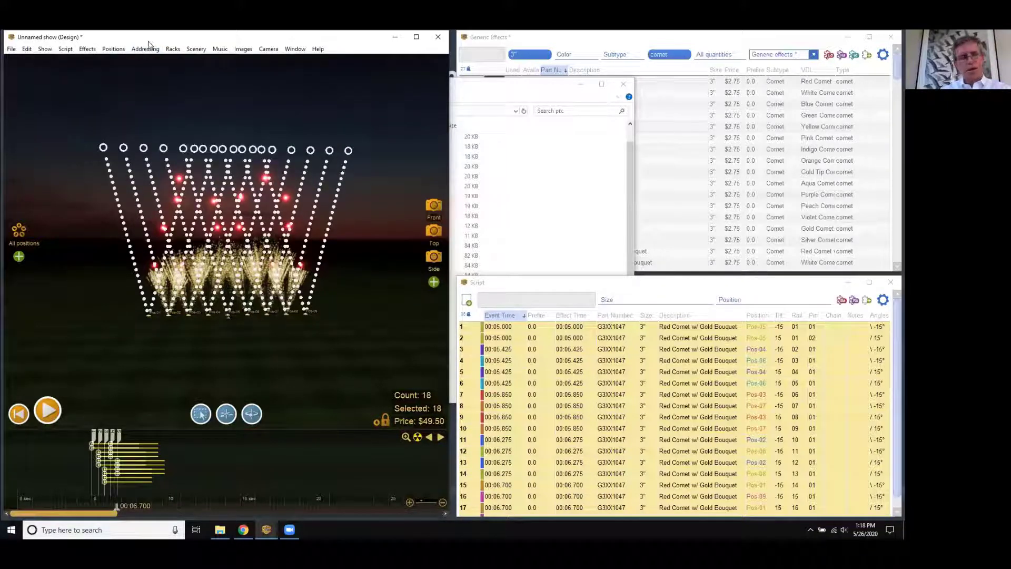
click(145, 50)
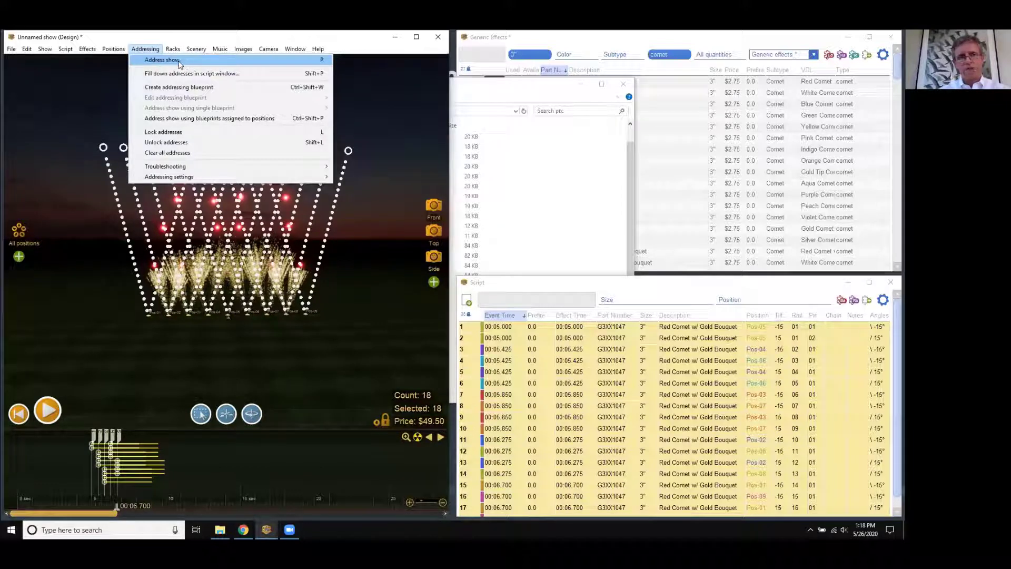
click(168, 61)
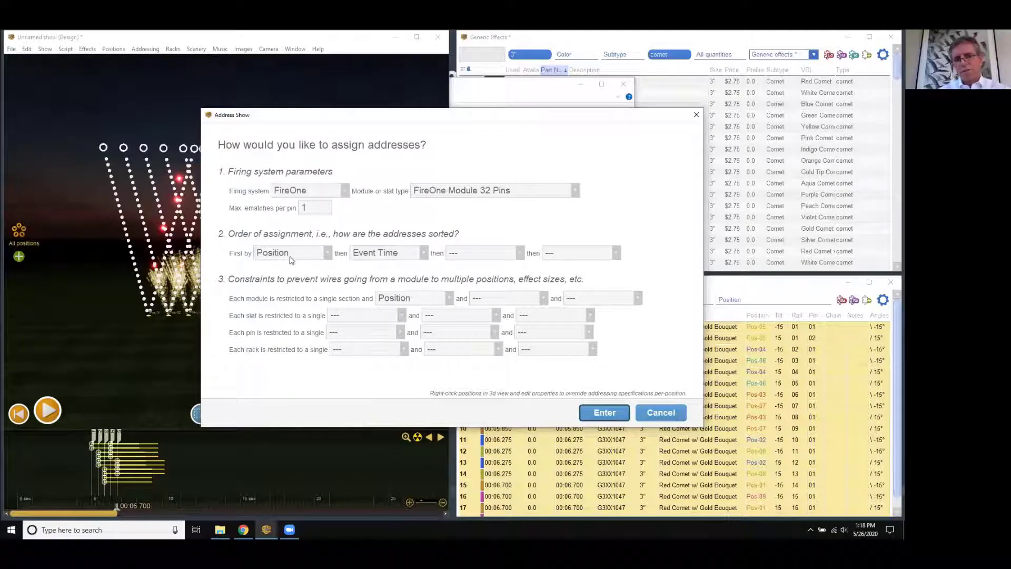
Step: Set the address assignment order to Position, then Angle, then Size
click(377, 254)
click(404, 280)
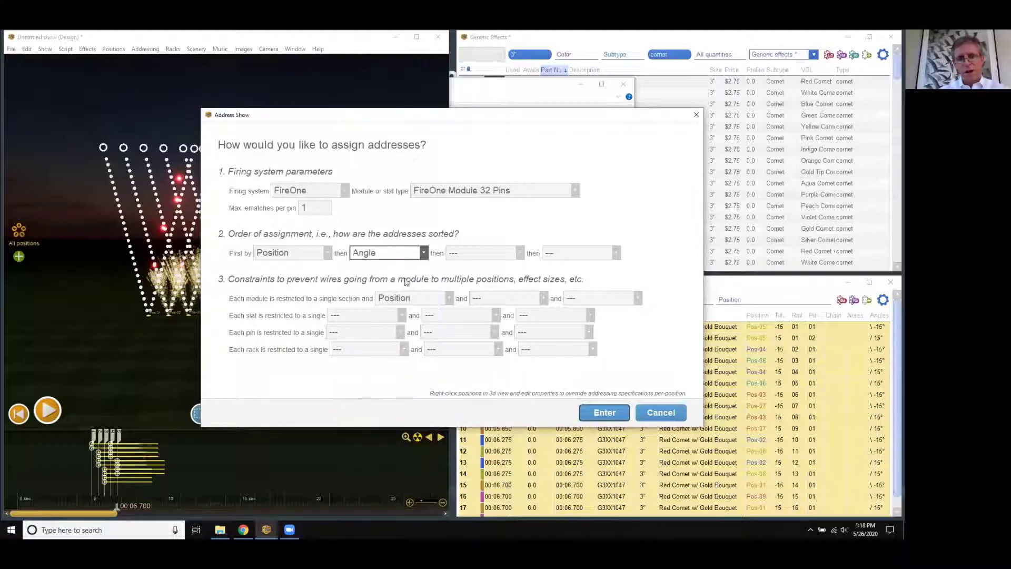
click(479, 253)
scroll(476, 321, down, 2)
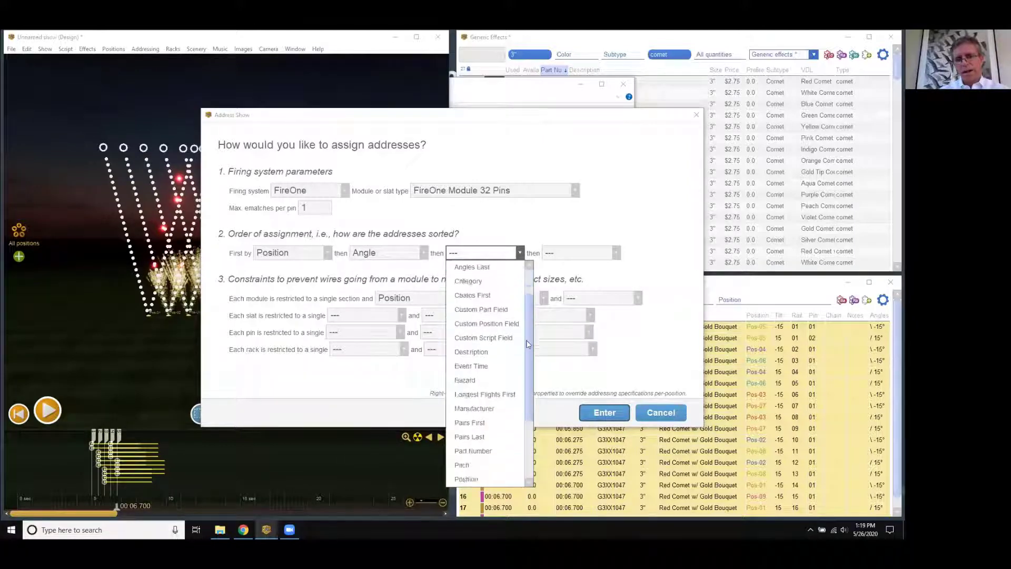
click(487, 268)
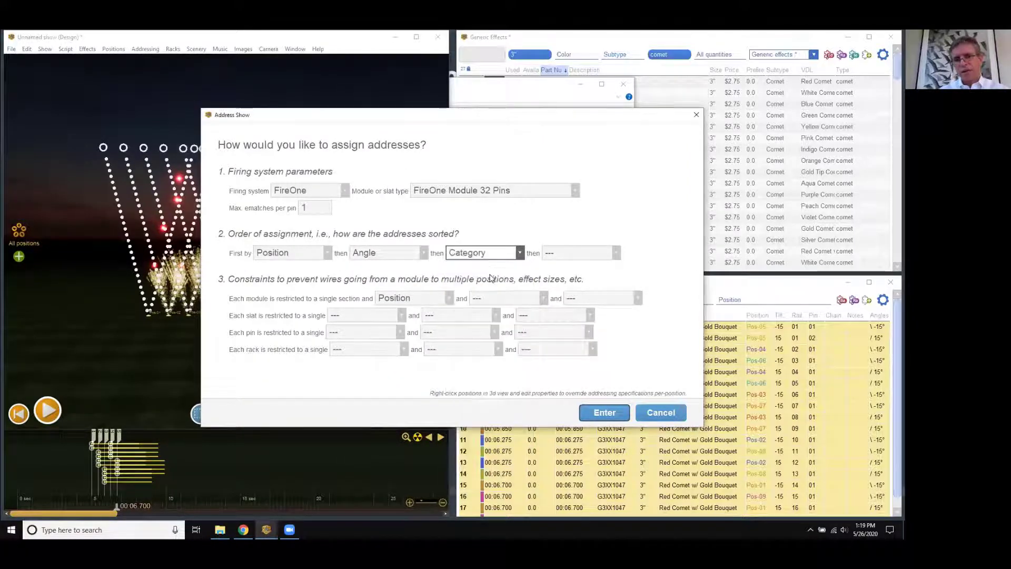
click(479, 254)
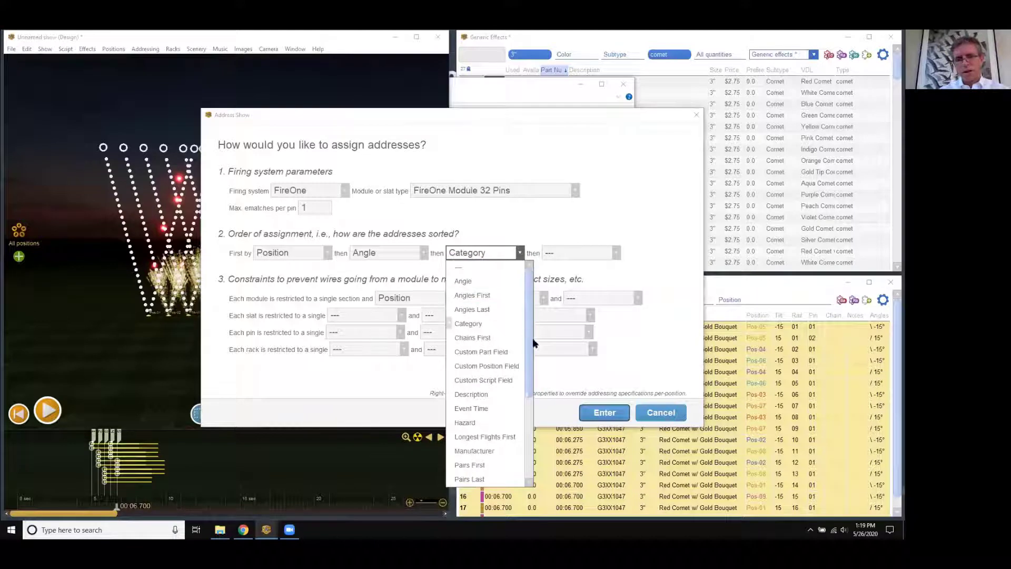
click(503, 422)
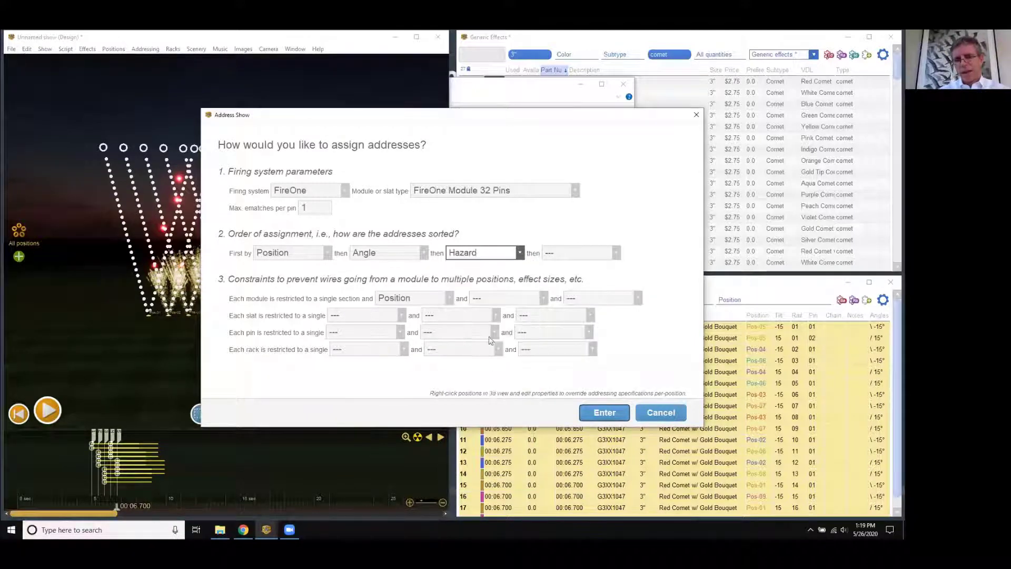
click(520, 253)
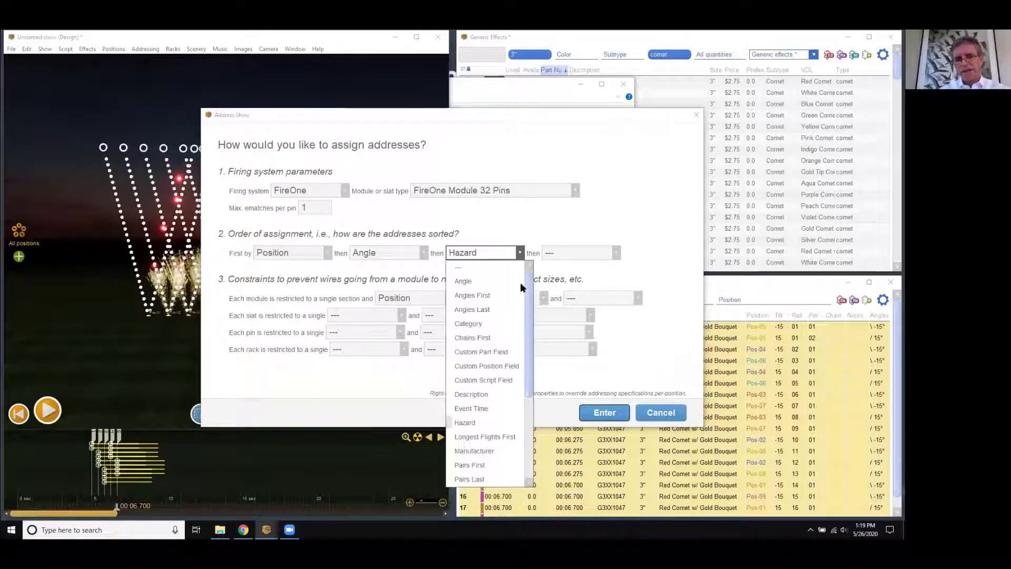
scroll(487, 347, down, 3)
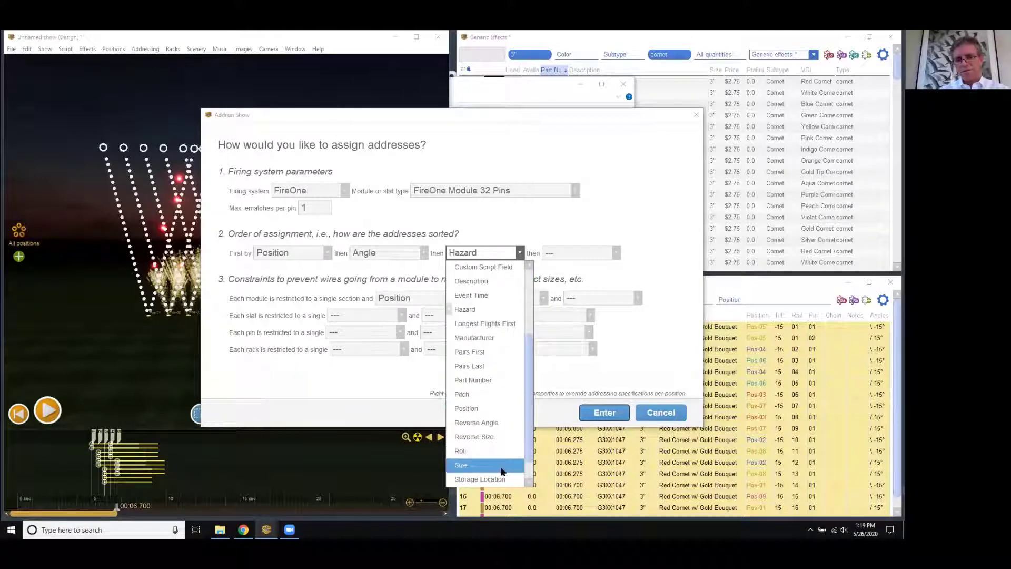
click(502, 467)
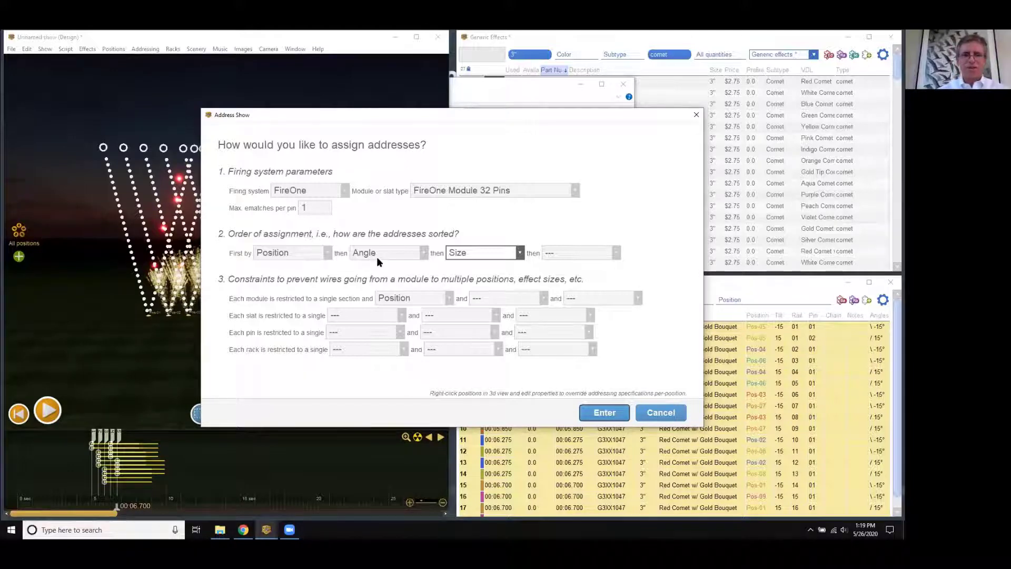
Step: Set the address assignment order to Position, then Event Time, leaving the third sort level blank
click(377, 257)
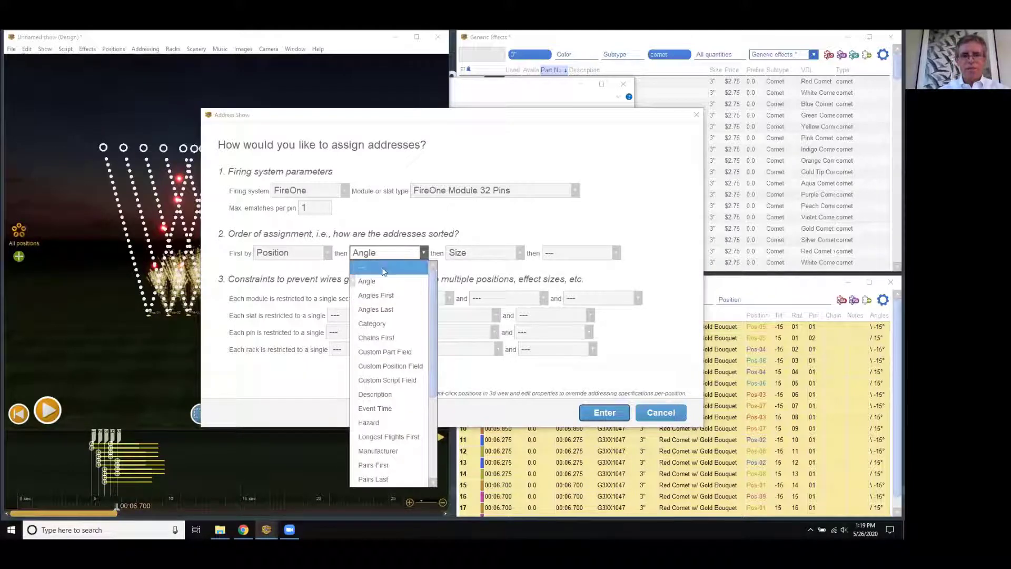
click(374, 262)
click(471, 254)
click(473, 269)
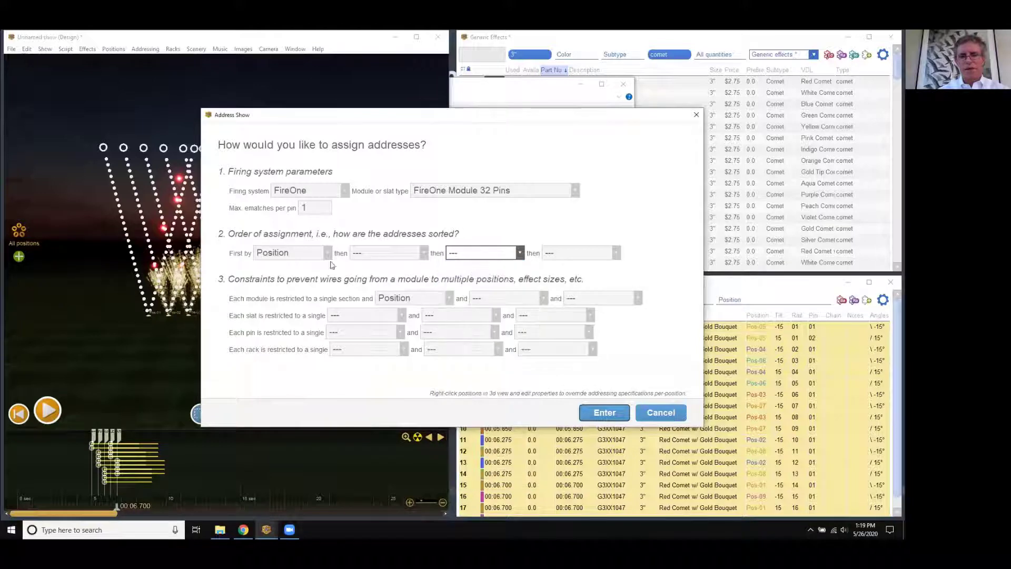
click(422, 253)
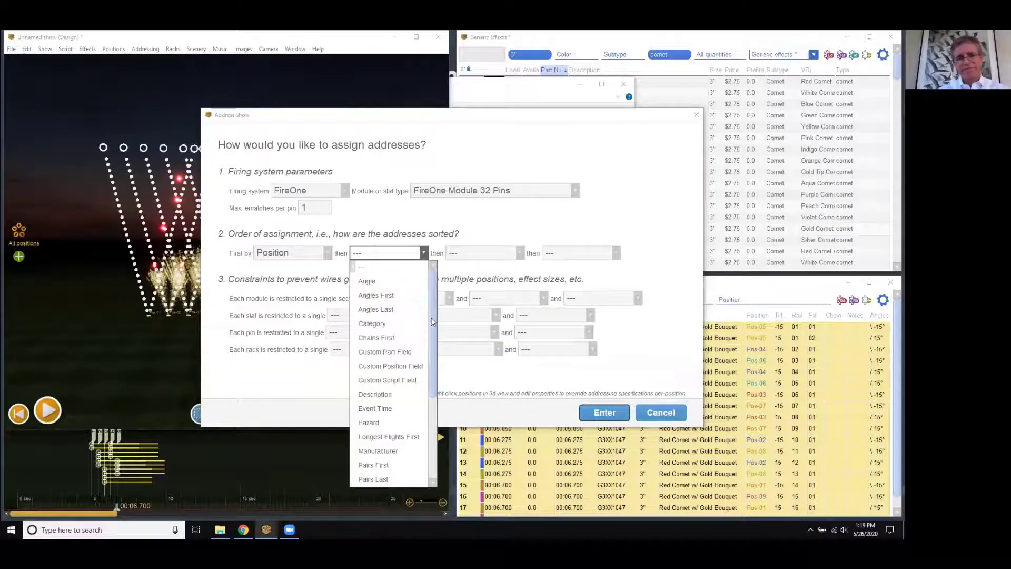
click(375, 379)
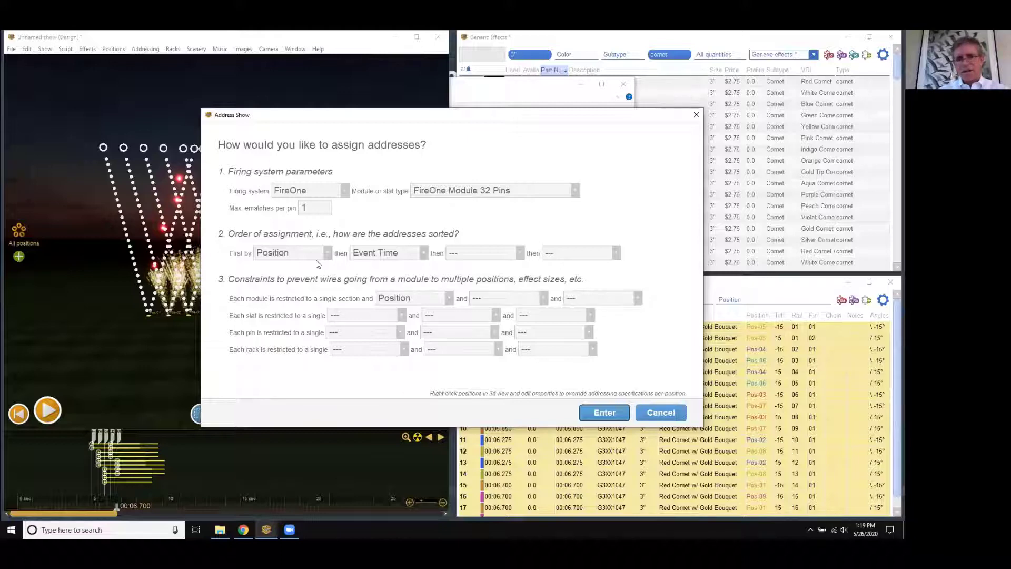
drag(343, 112, 246, 107)
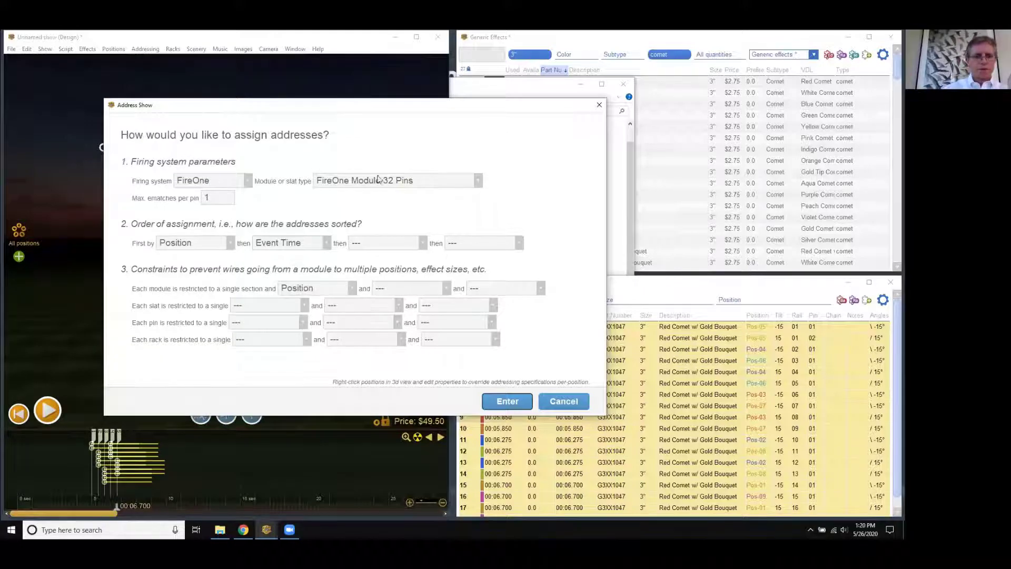
Step: Clear the single-position restriction for modules in the Address Show settings
drag(230, 110, 455, 144)
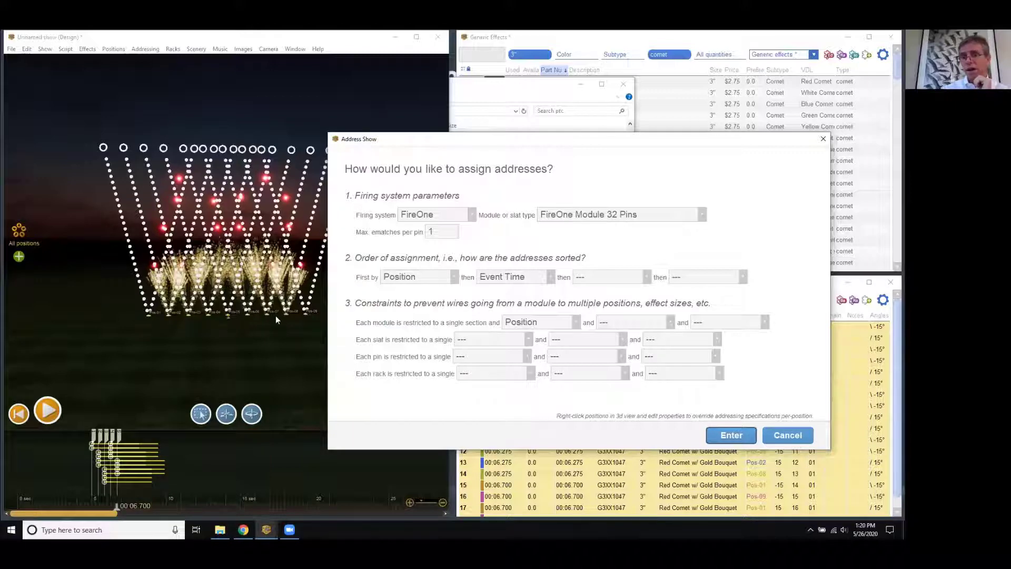
click(520, 323)
click(517, 335)
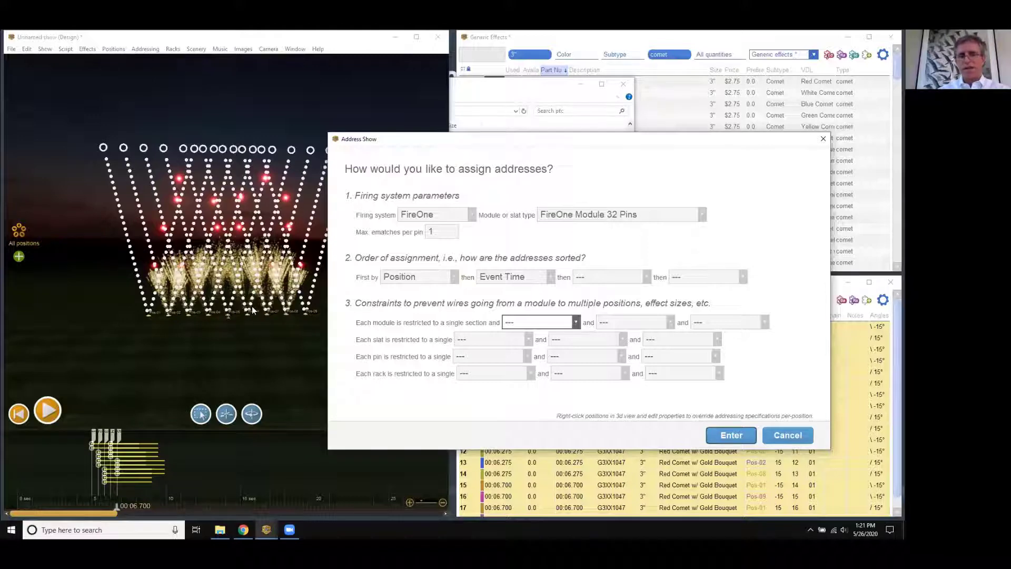
Step: Restrict each module to a single Position and address the whole show, sorted by Position, then Event Time
click(557, 324)
scroll(584, 390, down, 2)
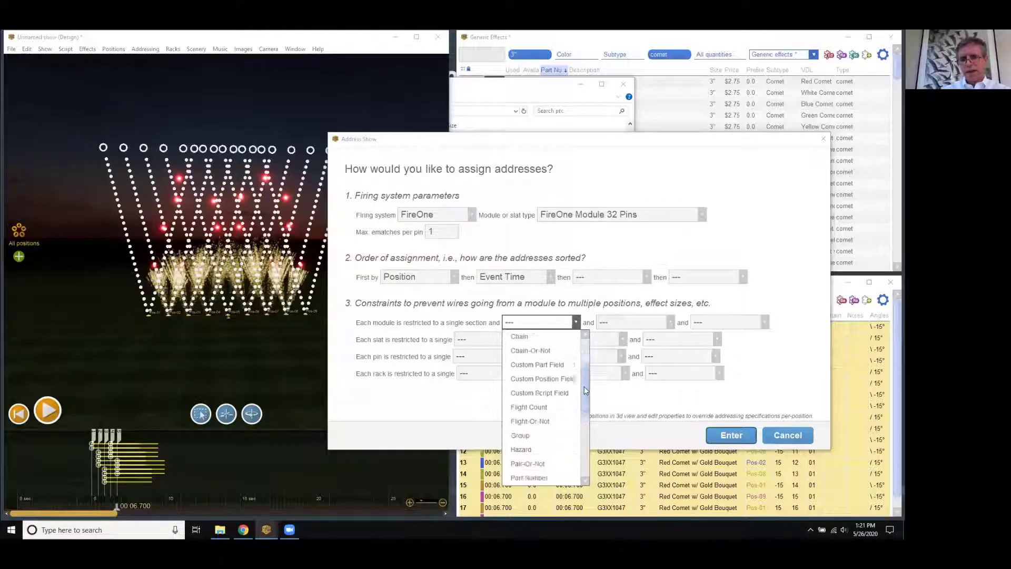
drag(584, 386, 583, 412)
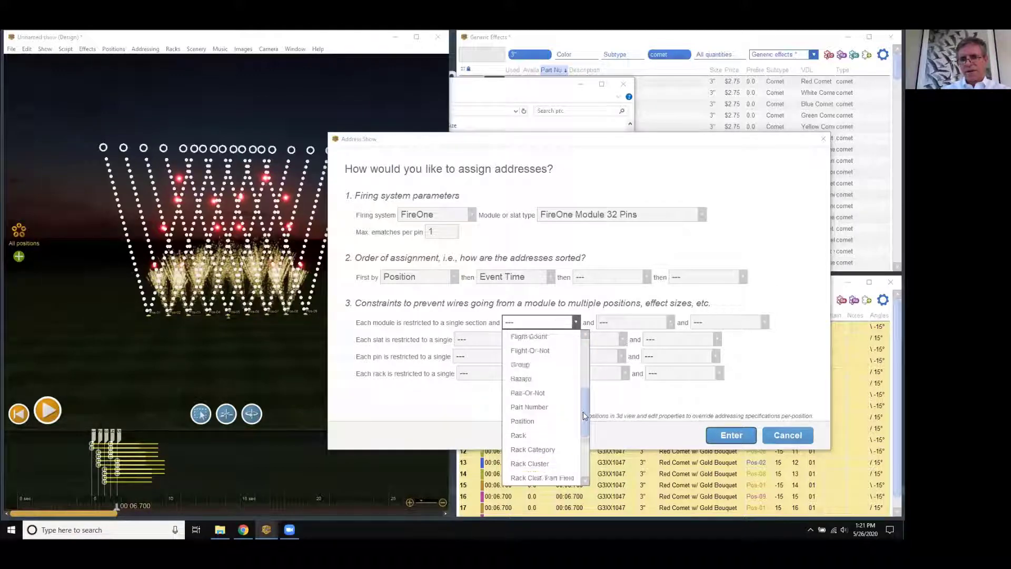
click(557, 422)
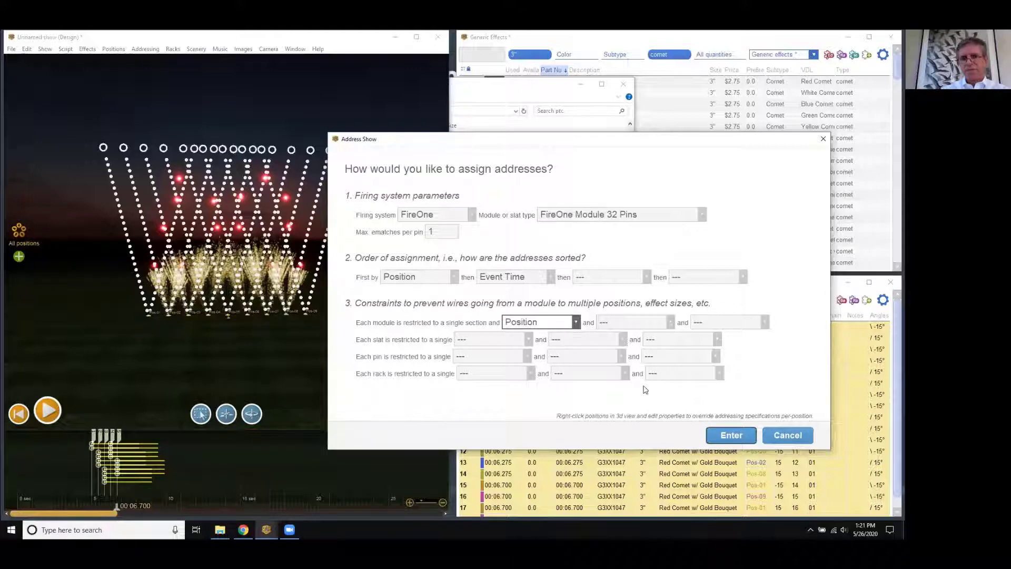
click(729, 435)
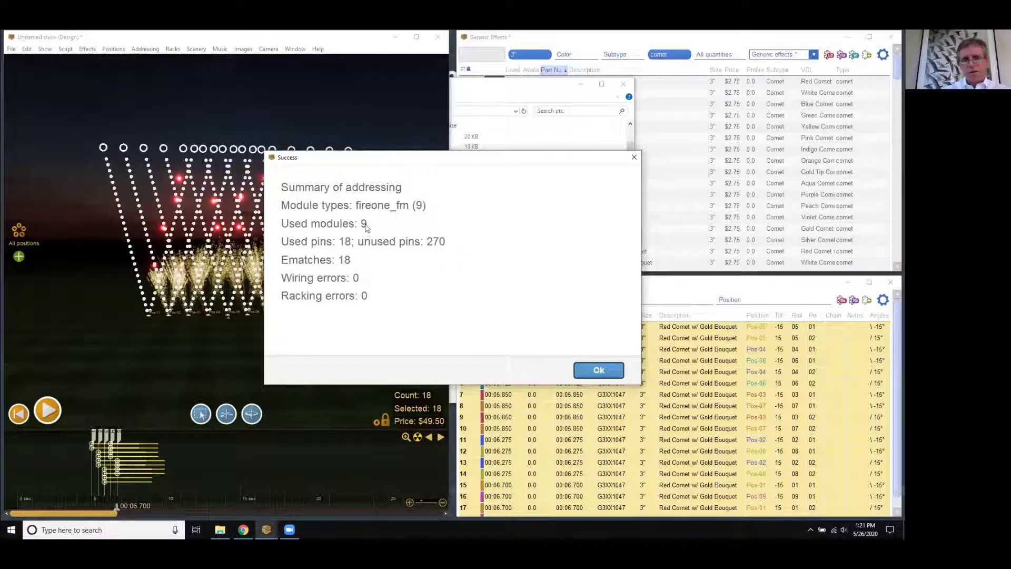
drag(380, 157, 470, 133)
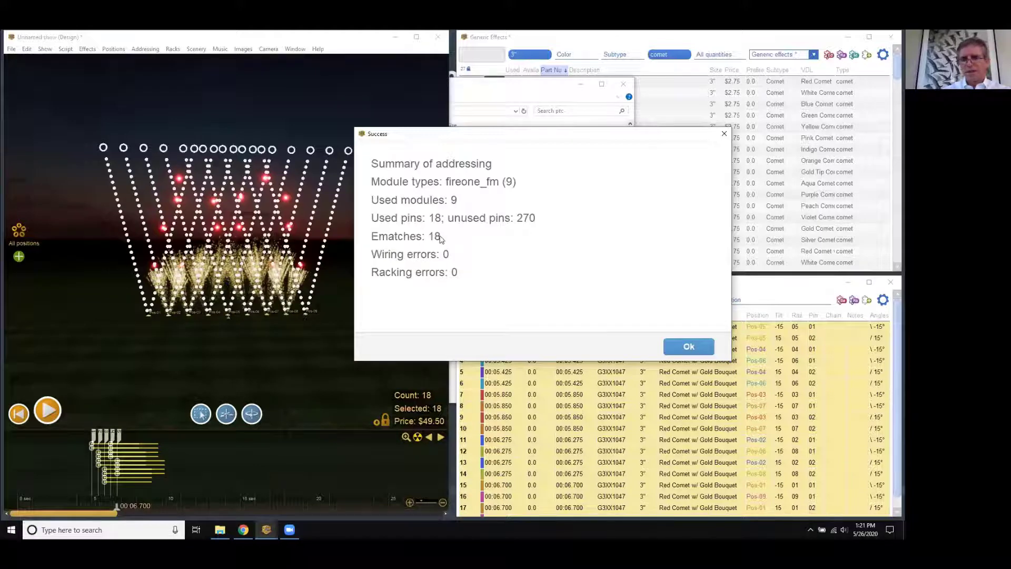
click(689, 346)
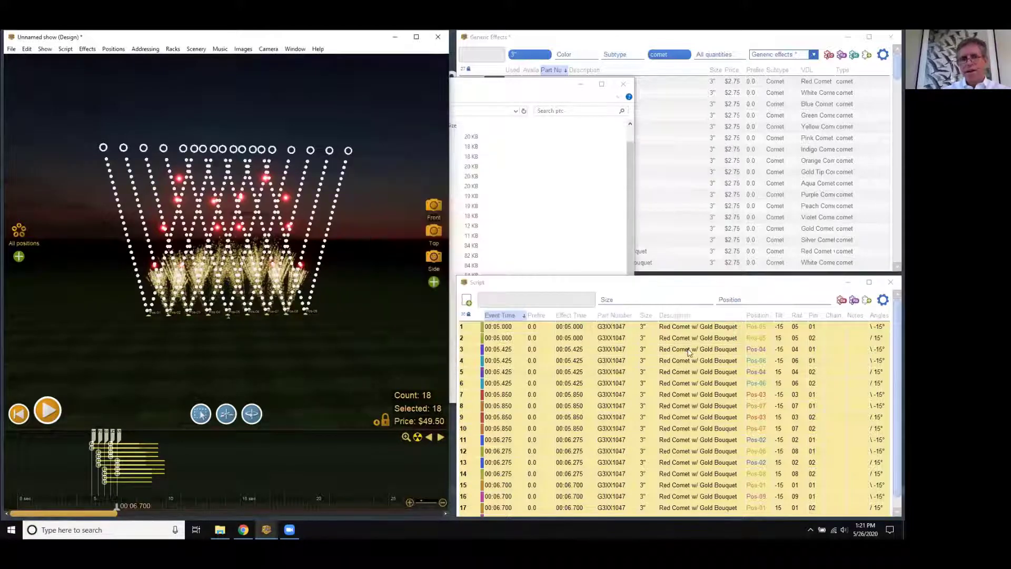
Step: Address the whole show again with the module restriction cleared, and check the rail addresses in the script
click(146, 49)
click(154, 59)
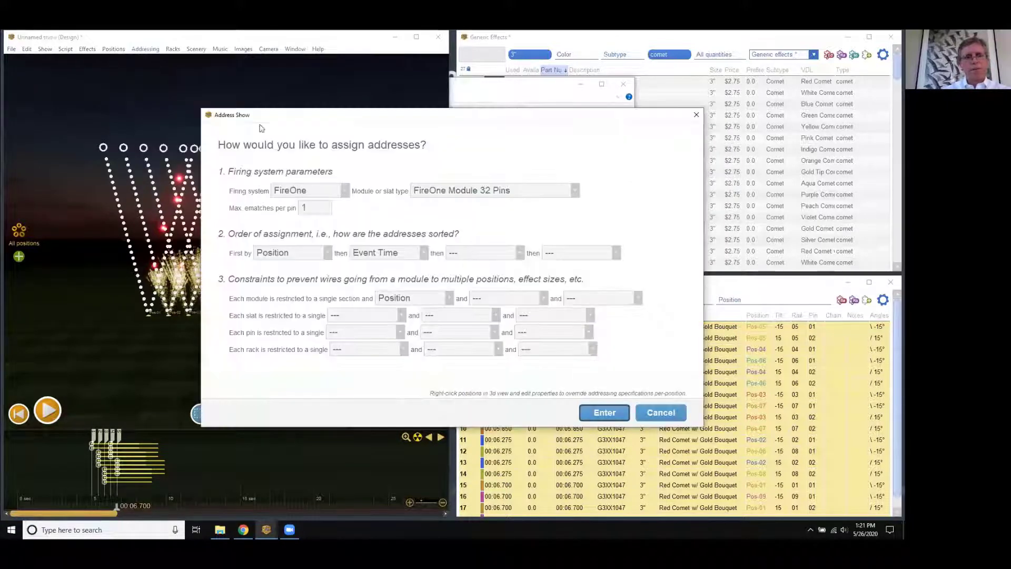
click(378, 298)
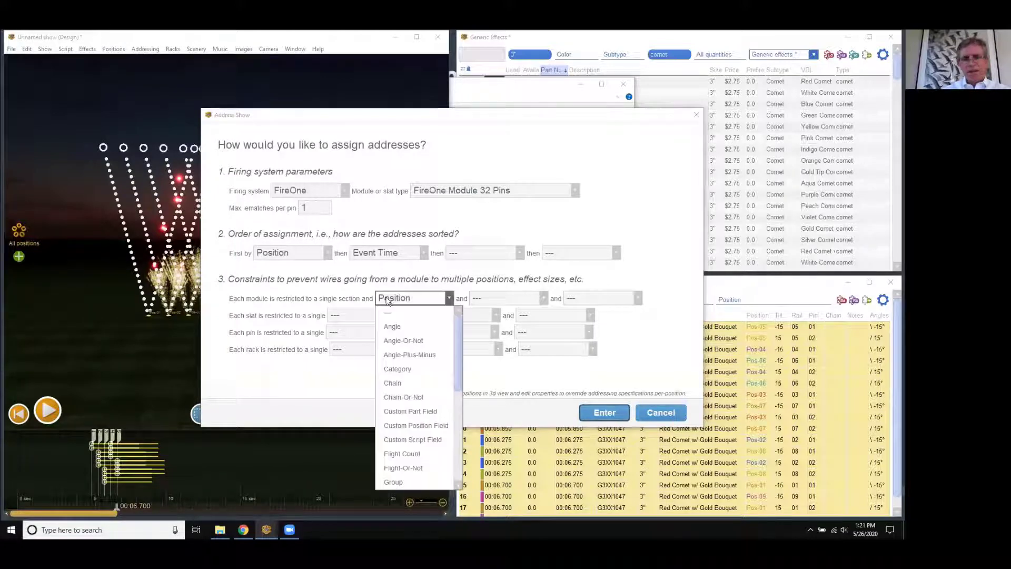
click(397, 315)
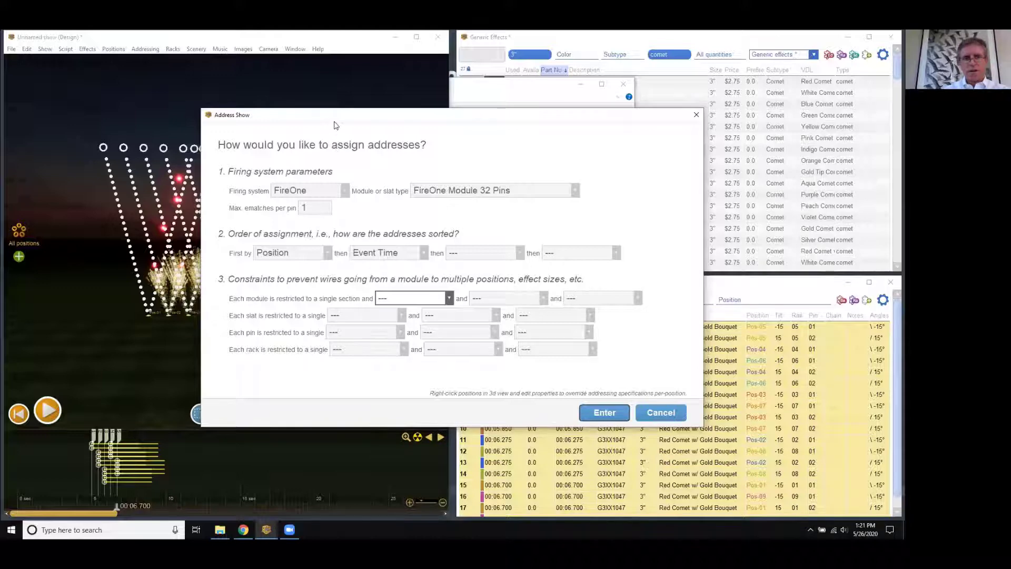
drag(333, 121, 460, 115)
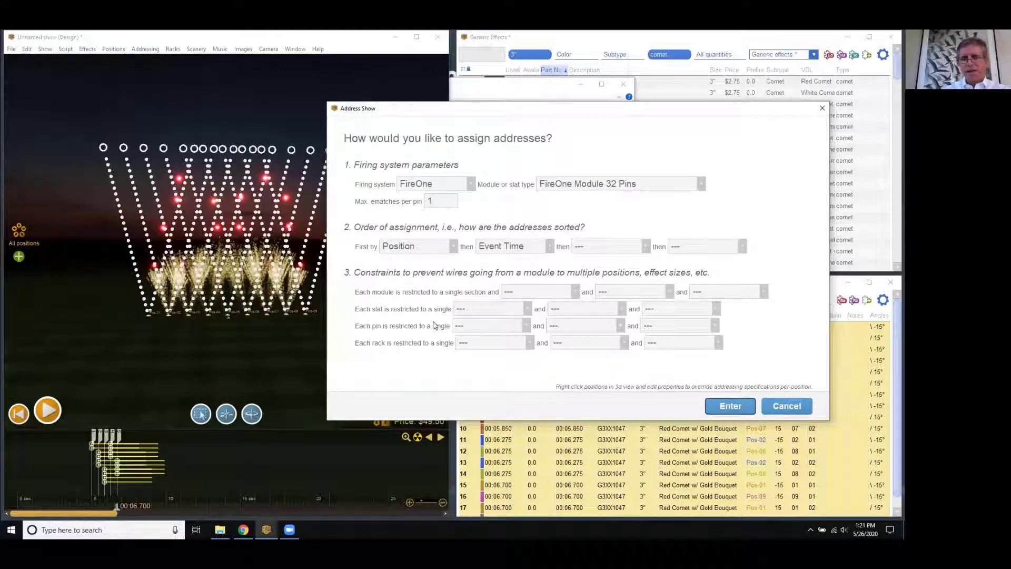
click(731, 406)
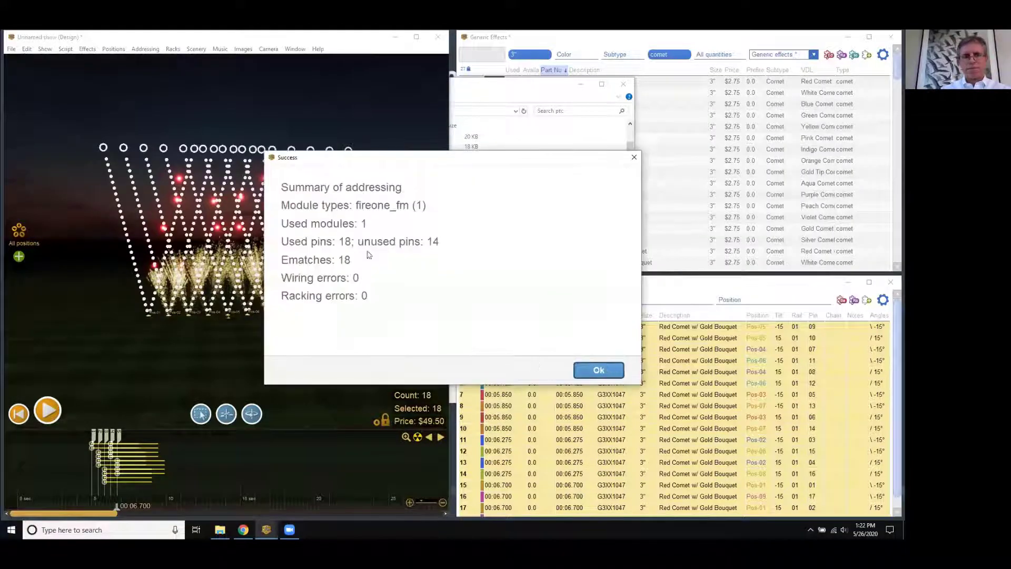
click(590, 371)
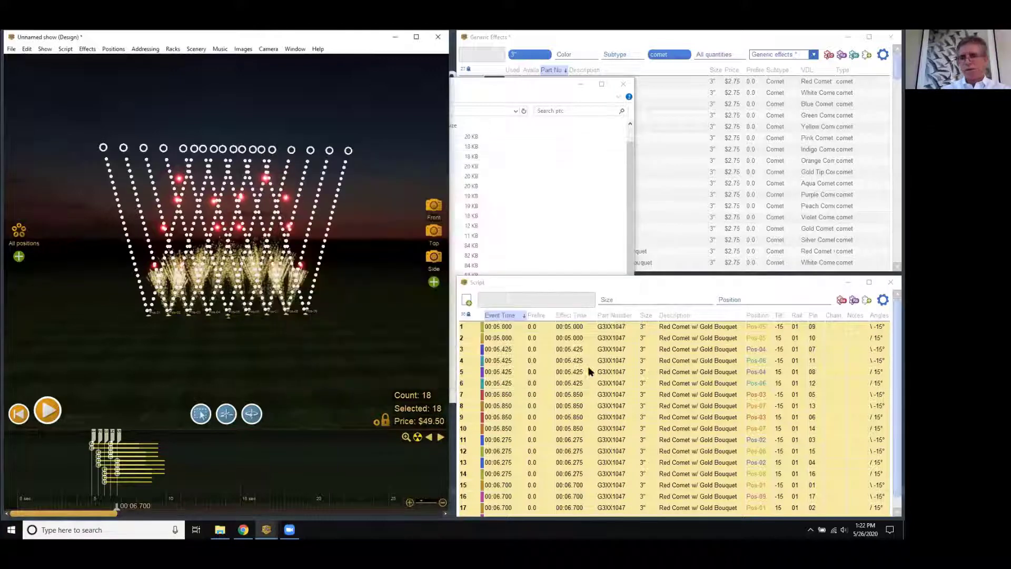
click(891, 355)
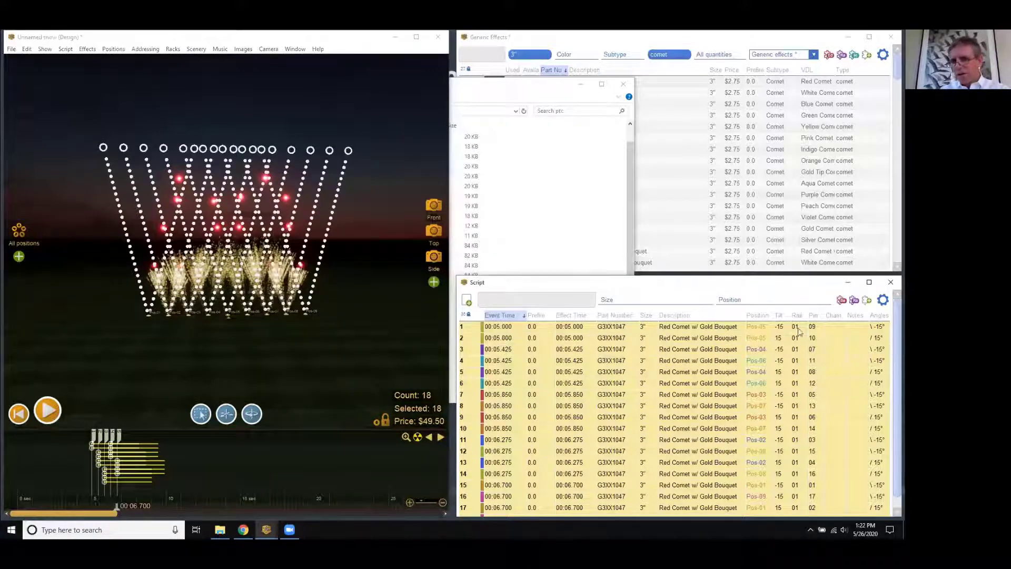
drag(796, 328, 798, 479)
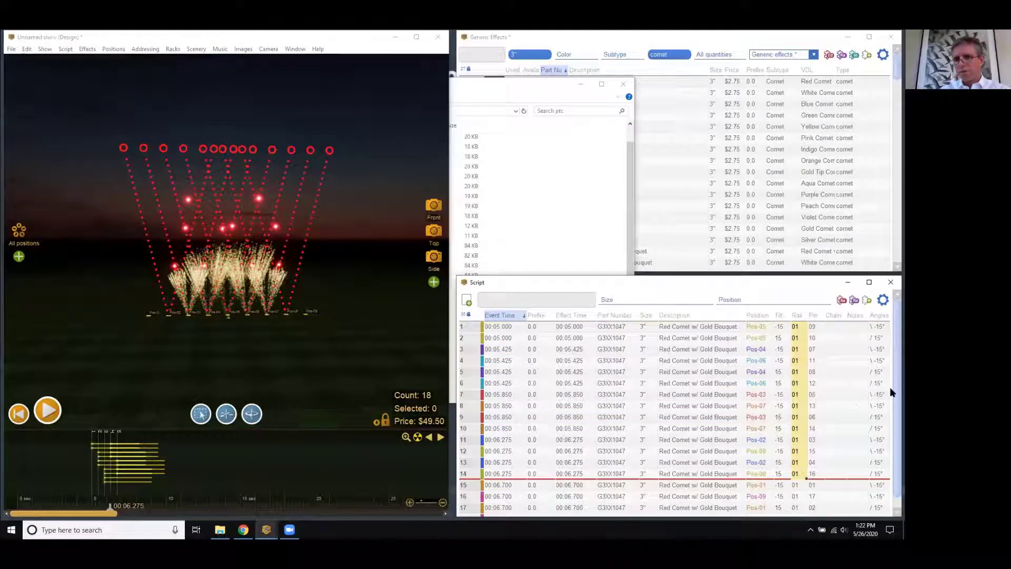
click(146, 49)
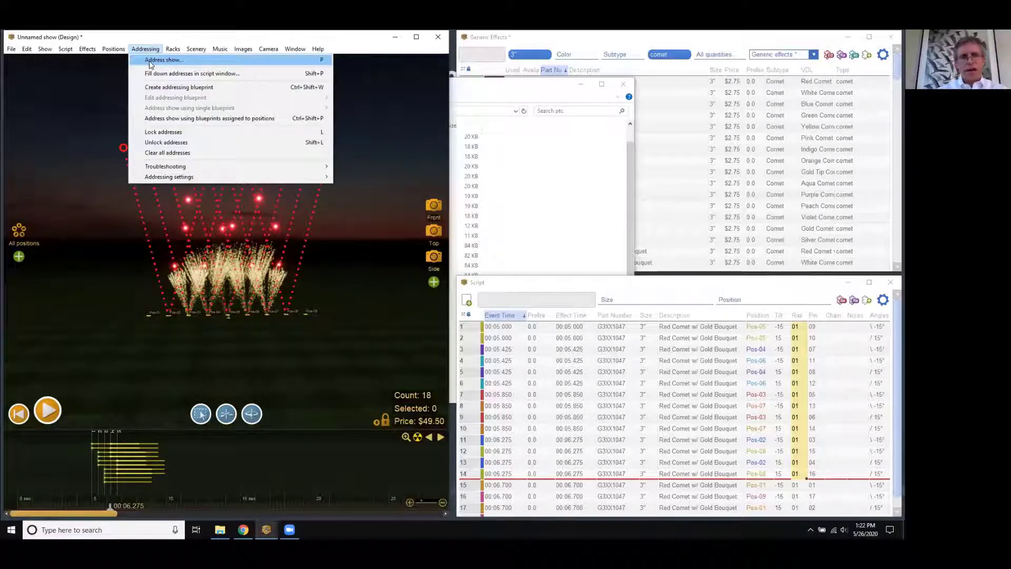
click(149, 61)
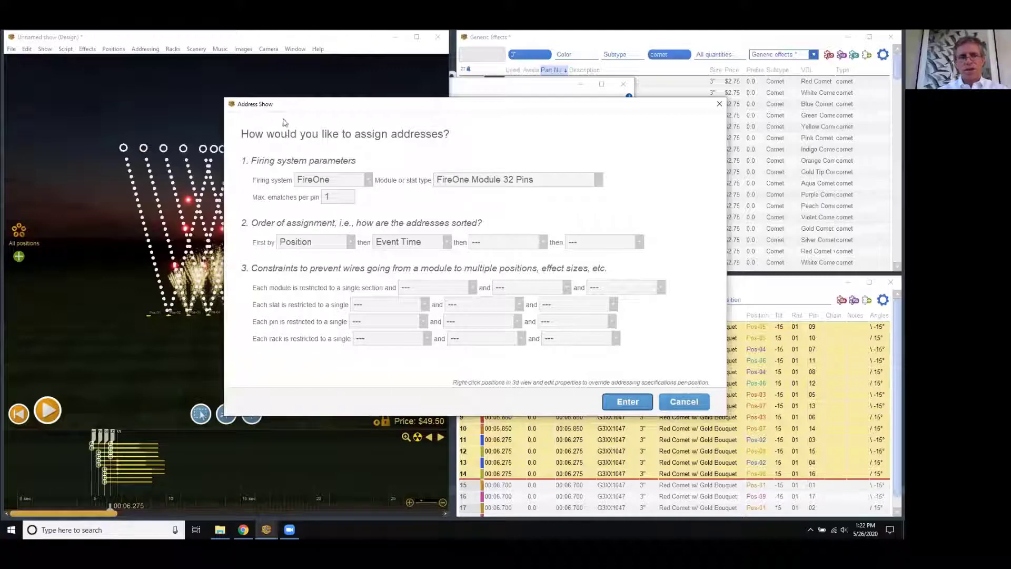
drag(290, 107, 358, 101)
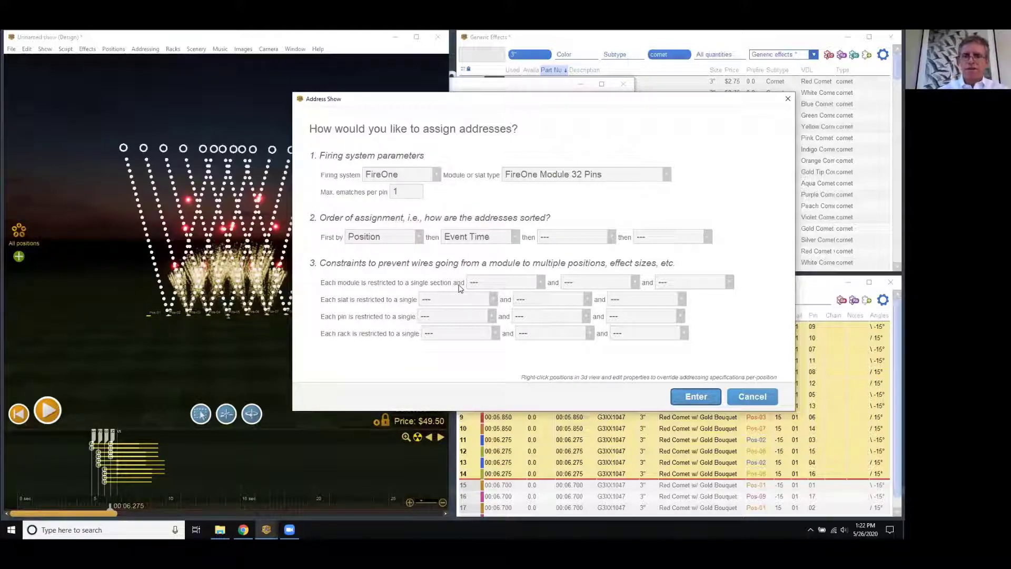
click(753, 398)
Step: Add 3" Red Chrysanthemum shells at the three rear positions, Pos-10 to Pos-12, and shift them to an effect time of about 12.15 s
drag(361, 359, 372, 382)
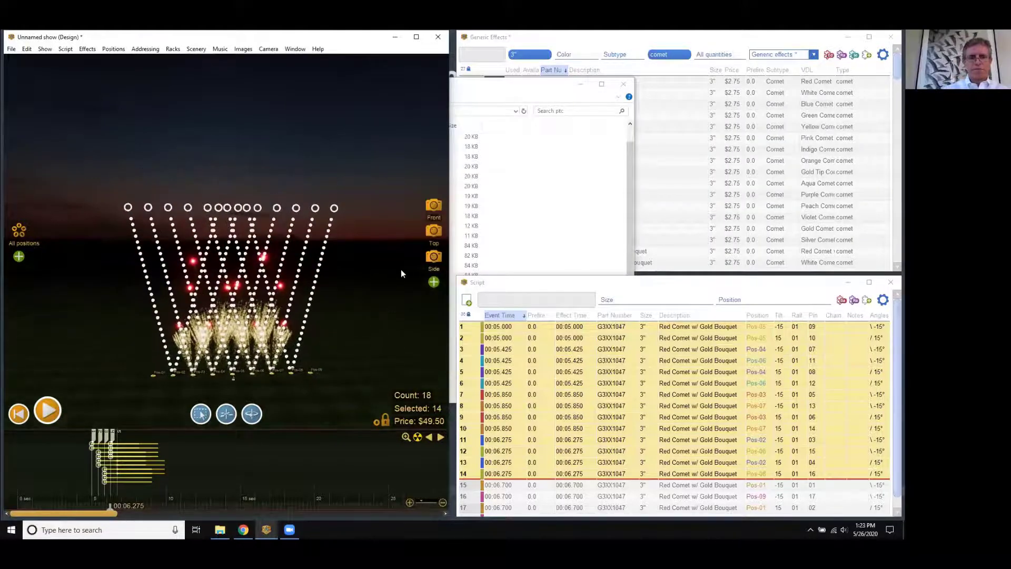
click(434, 232)
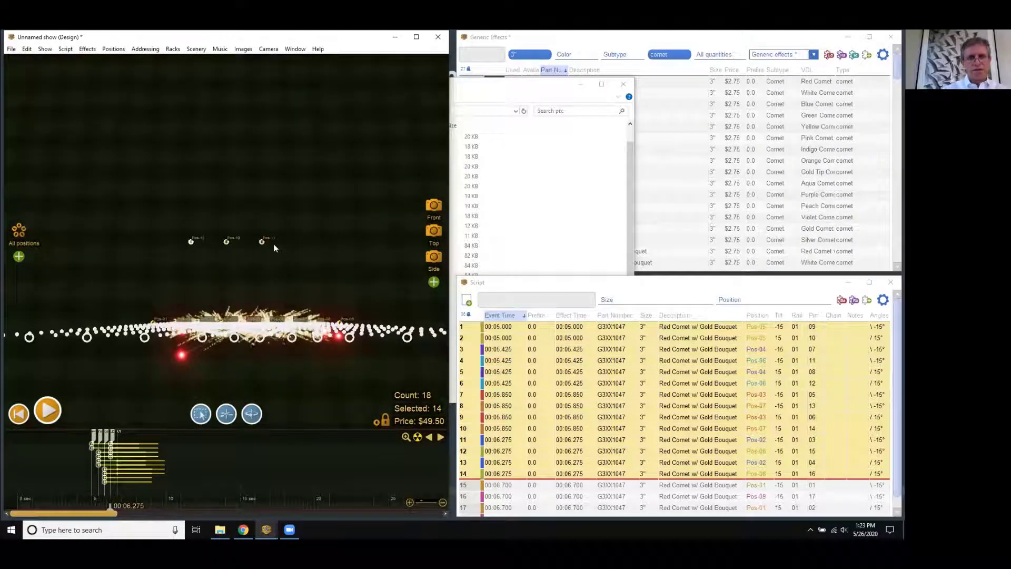
drag(170, 216, 291, 285)
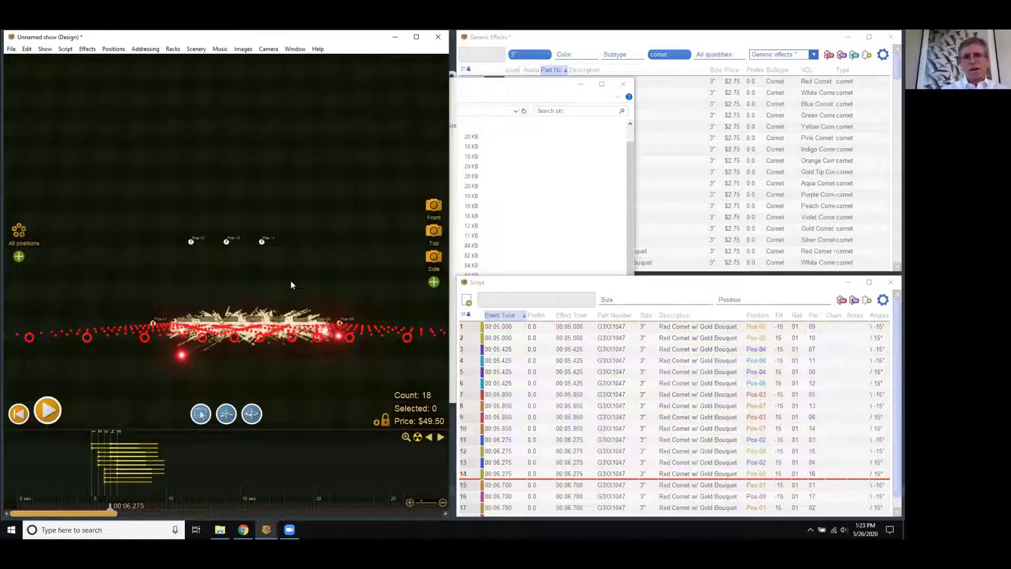
click(595, 76)
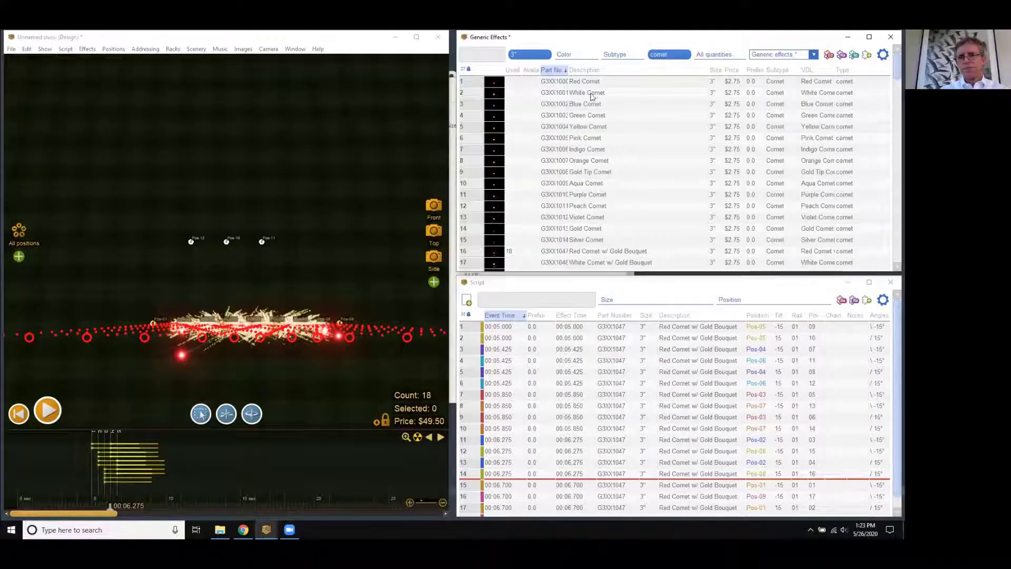
click(666, 57)
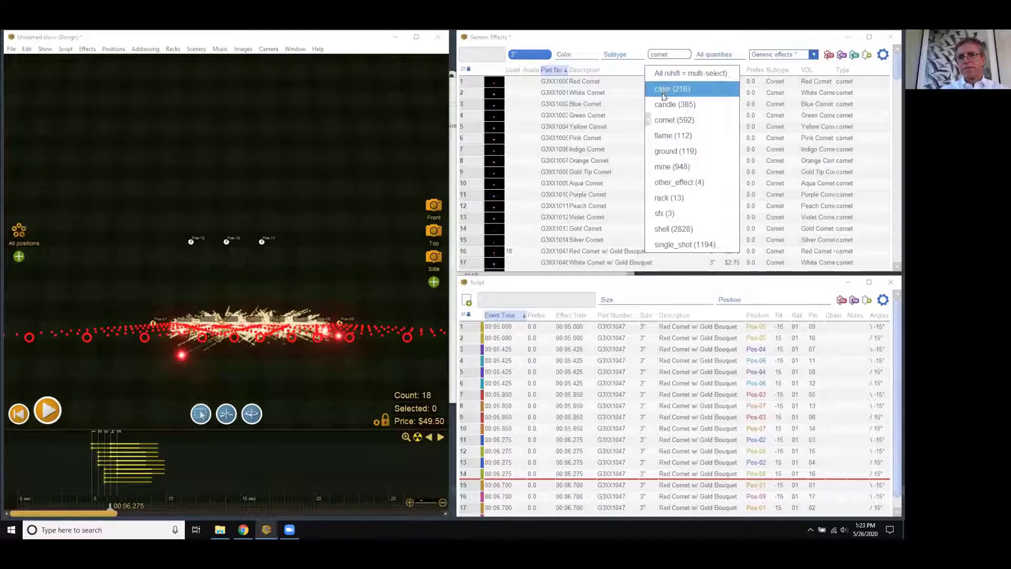
click(674, 229)
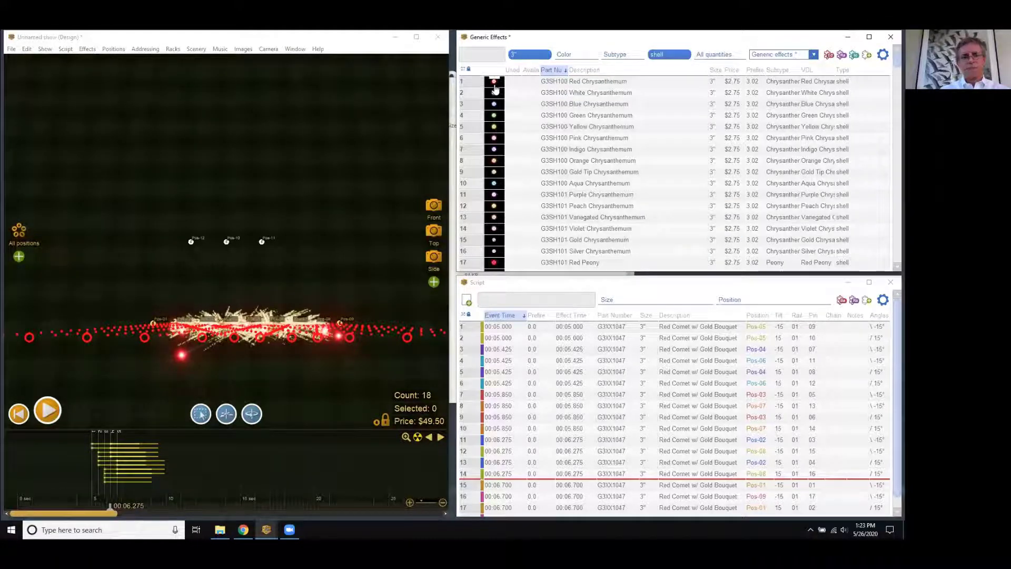
double_click(494, 83)
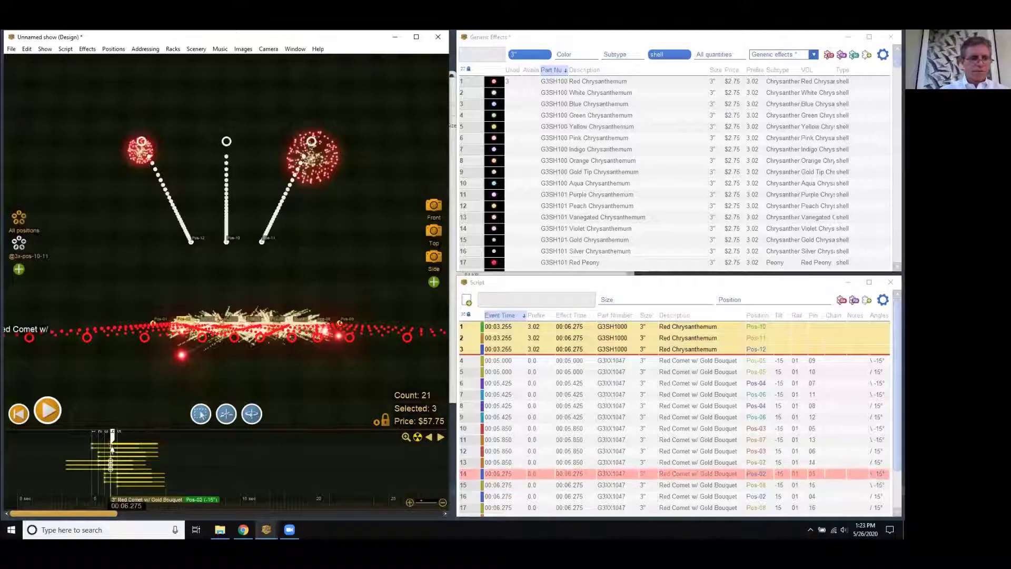
drag(111, 463, 198, 464)
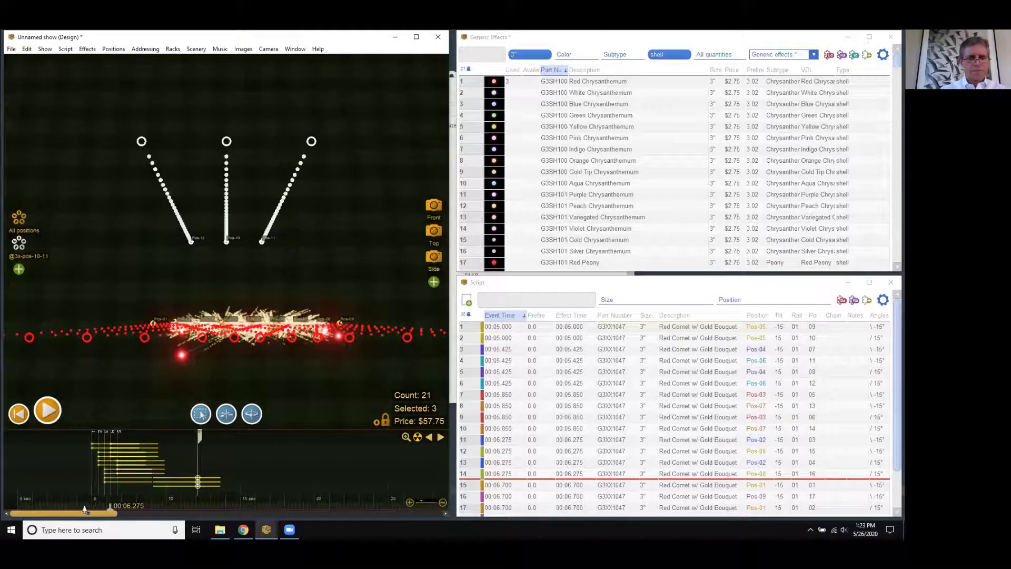
Step: Preview the chrysanthemum bursts from the front at about 12.9 s, with the front and rear position rows distinguishable
drag(87, 510, 130, 509)
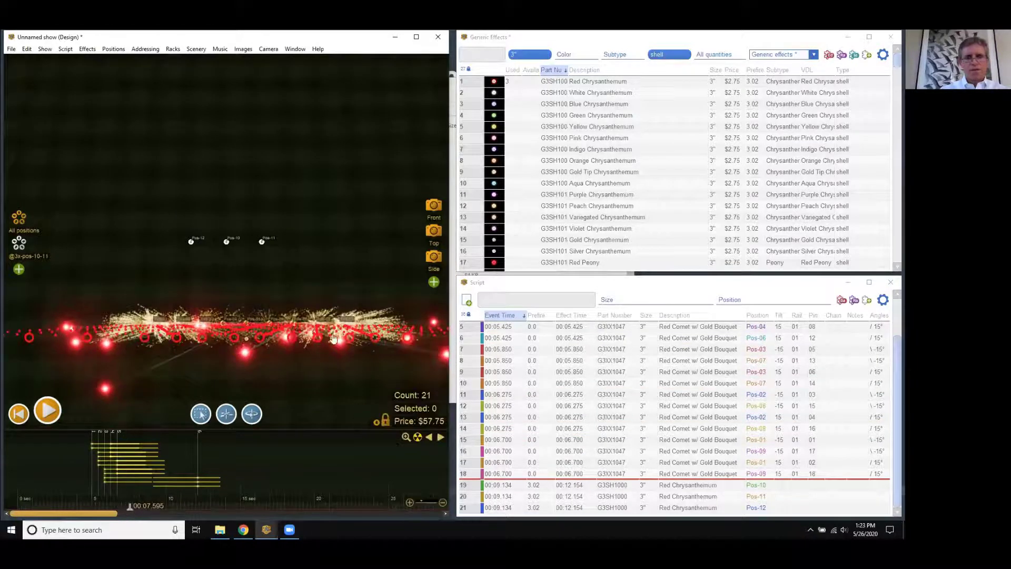
click(434, 205)
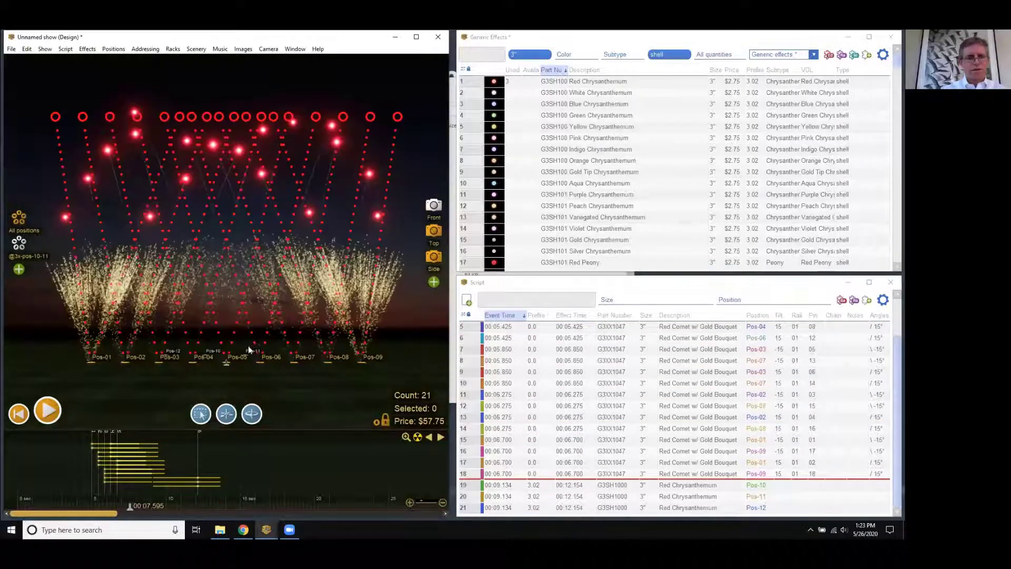
scroll(228, 401, down, 5)
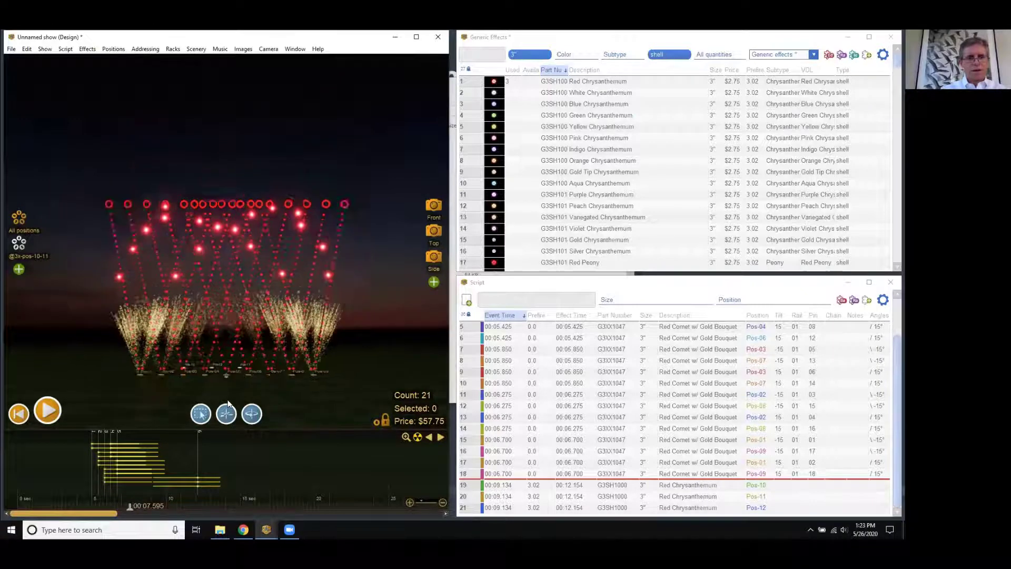
drag(131, 507, 210, 495)
click(255, 417)
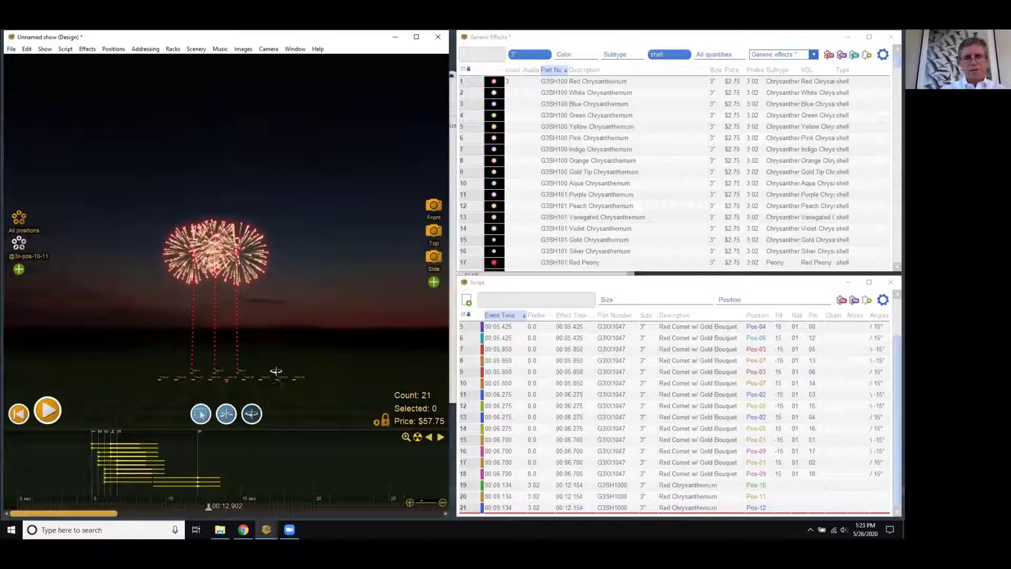
drag(289, 366, 283, 344)
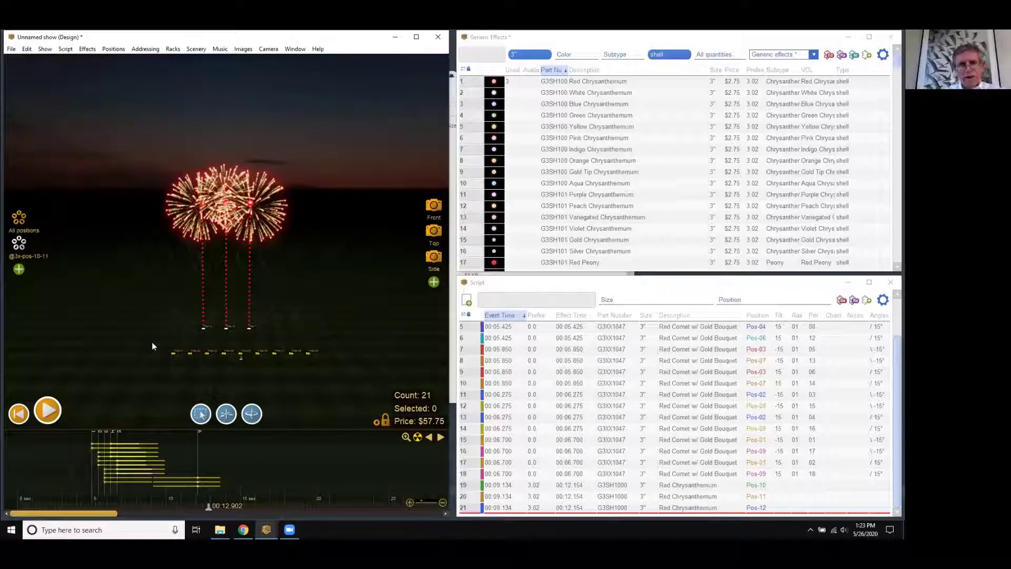
Step: Create a default addressing blueprint named "sharing", sorted by Position, then Event Time, with no module restriction
drag(151, 339, 335, 371)
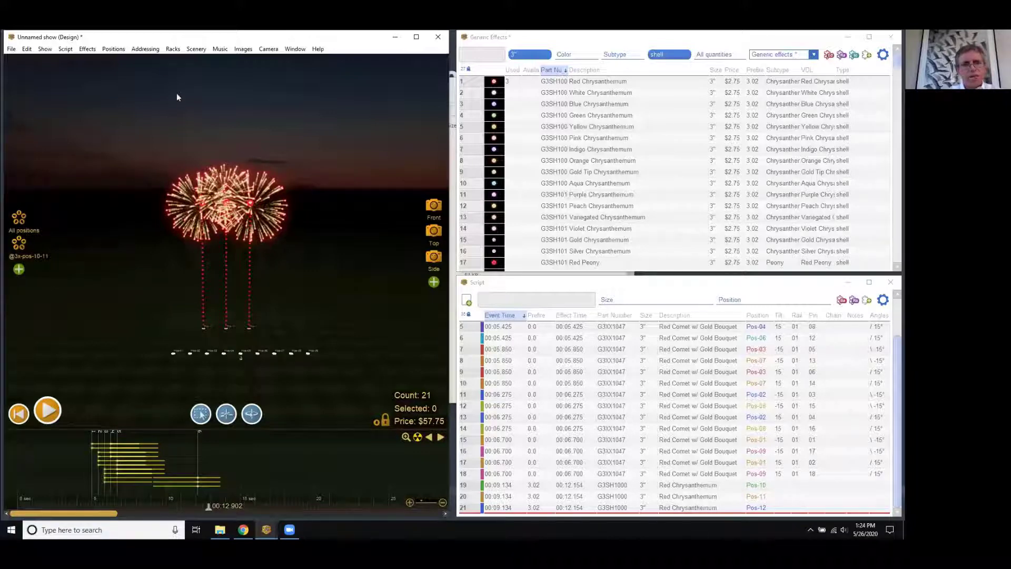
click(146, 49)
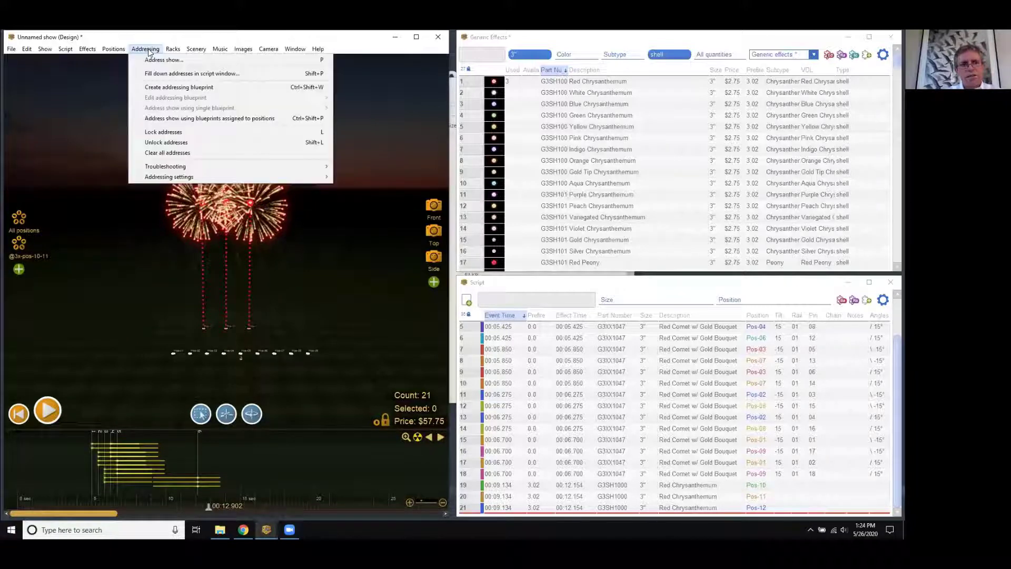
click(151, 88)
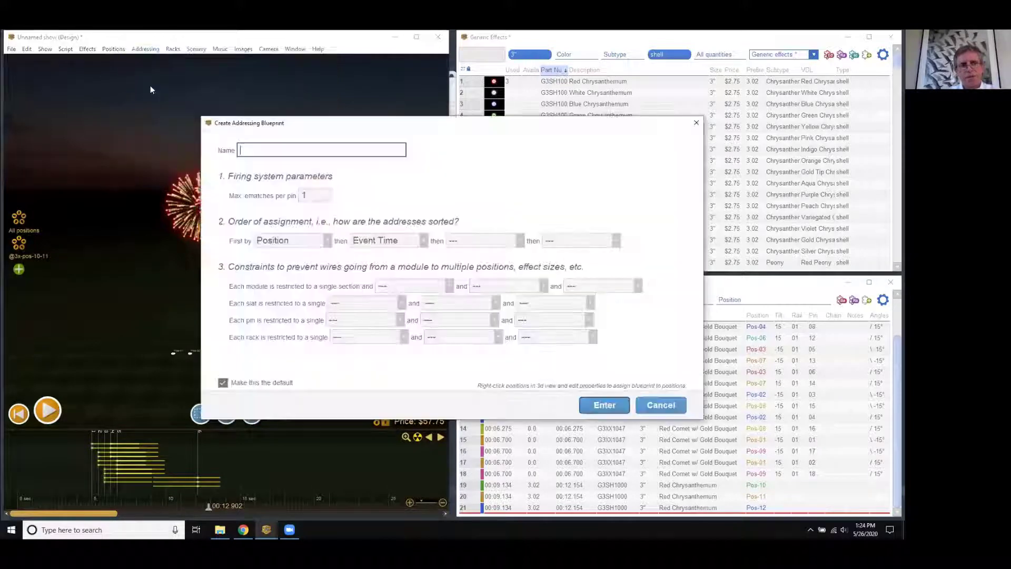
text(sharing)
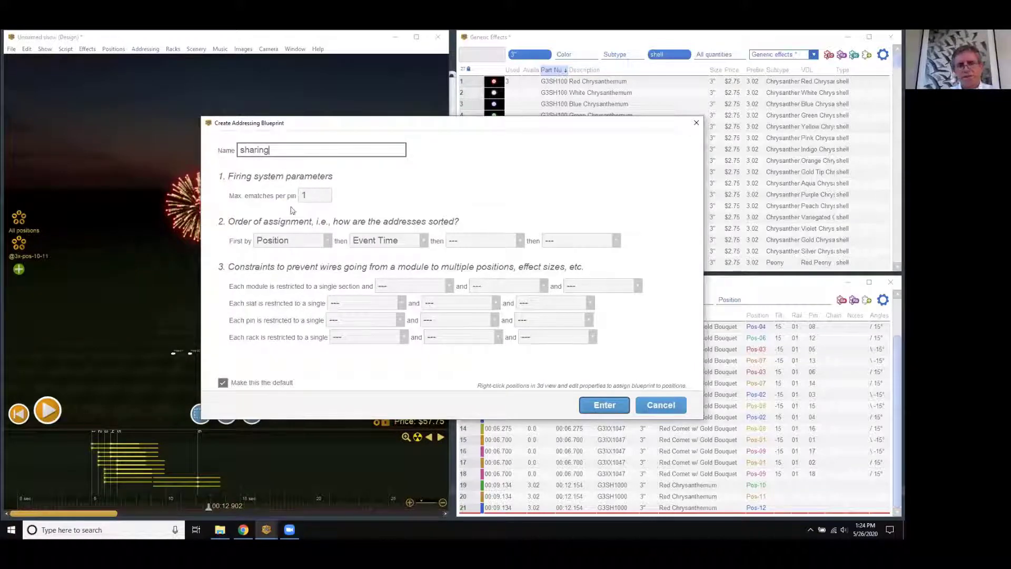
click(395, 286)
click(399, 288)
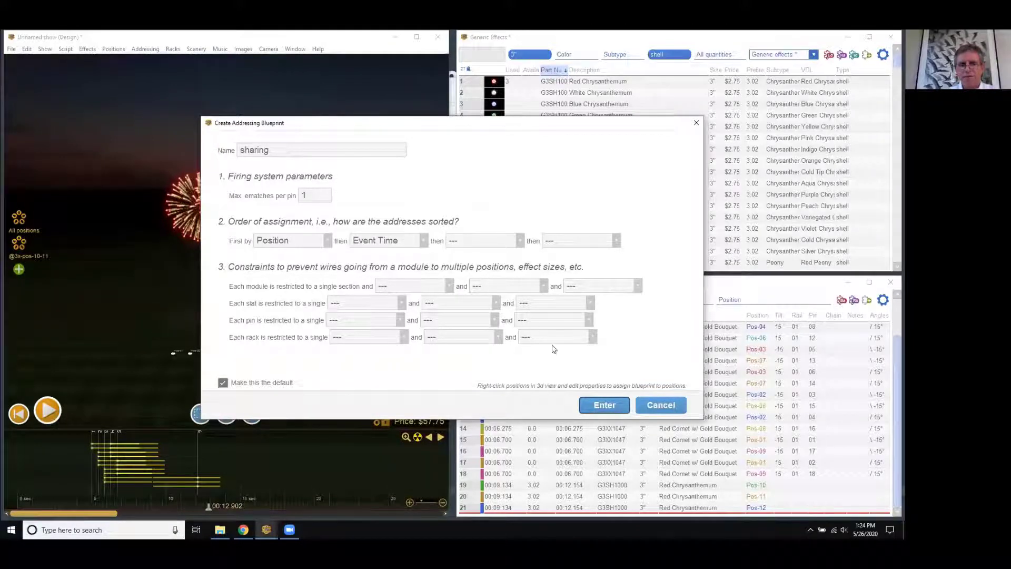
click(605, 405)
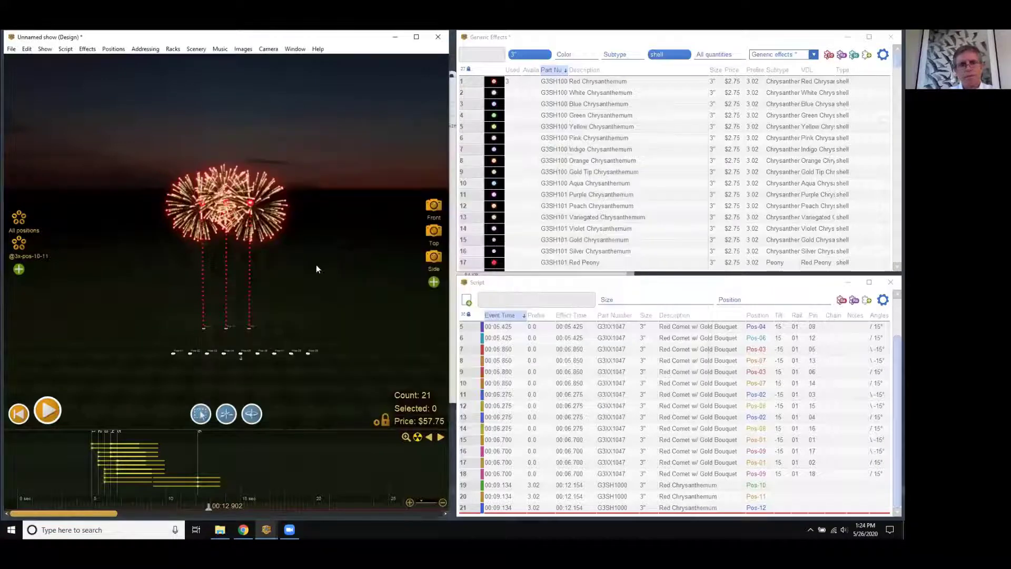
Step: Create a second addressing blueprint named "no-sharing", sorted by Position, then Event Time, that restricts each module to a single Position
click(141, 50)
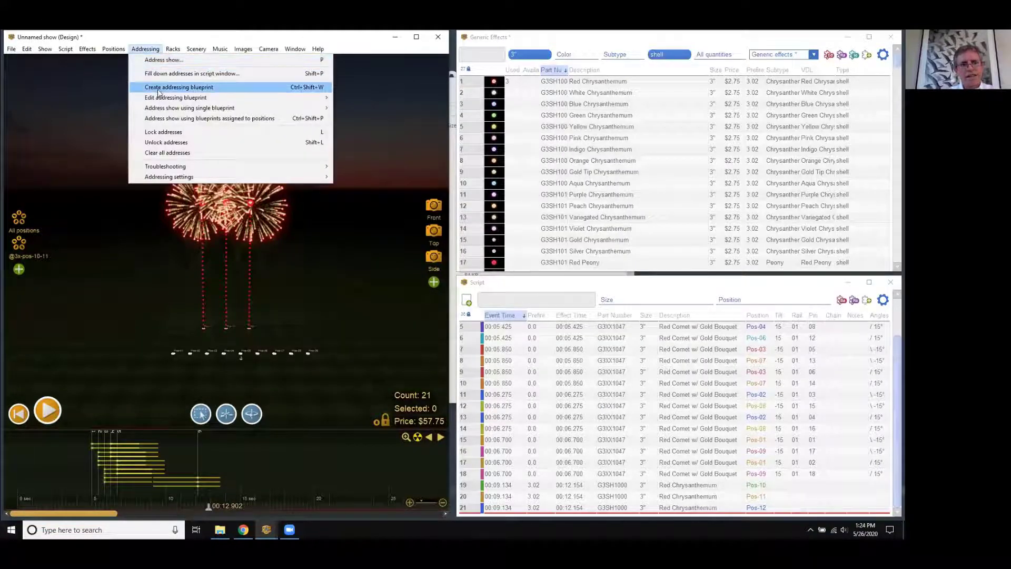
click(160, 90)
text(no-s)
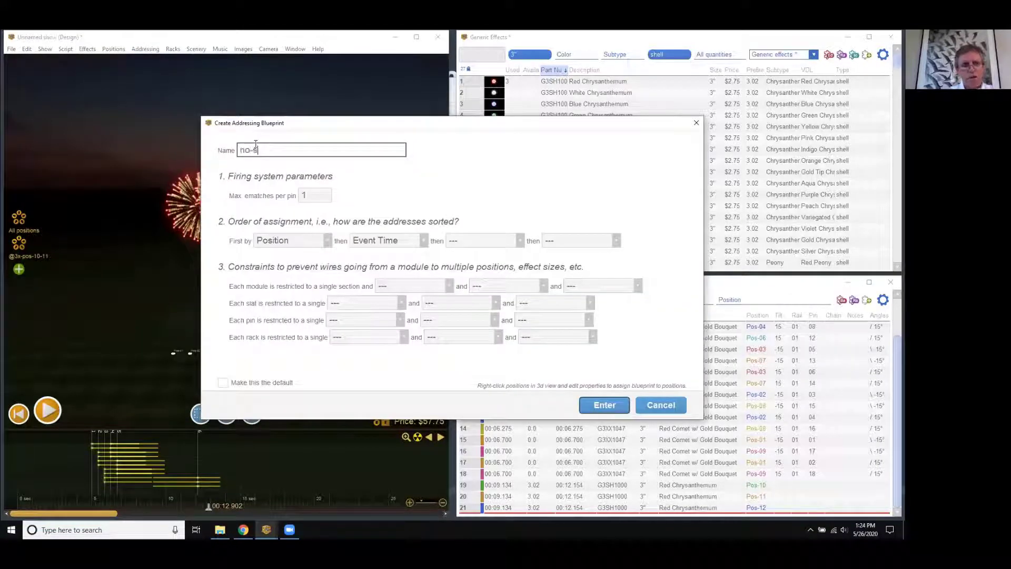
text(haring)
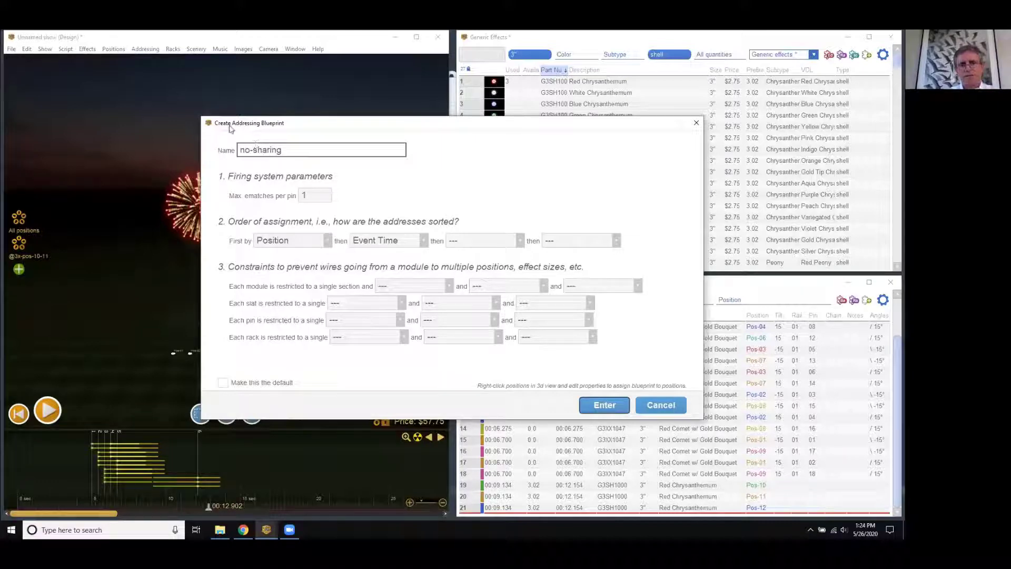
click(396, 287)
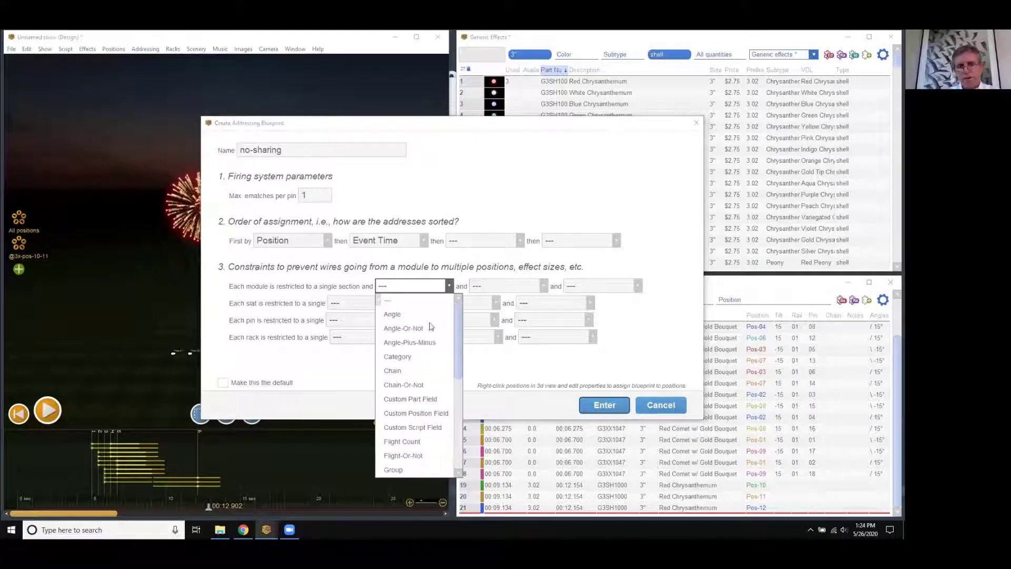
drag(457, 338, 462, 381)
click(416, 427)
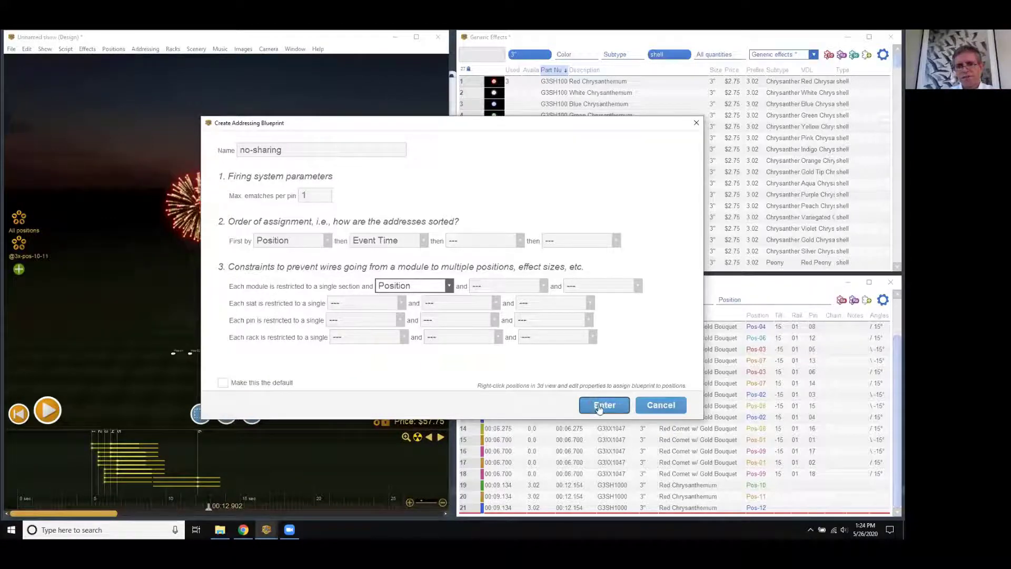
click(603, 405)
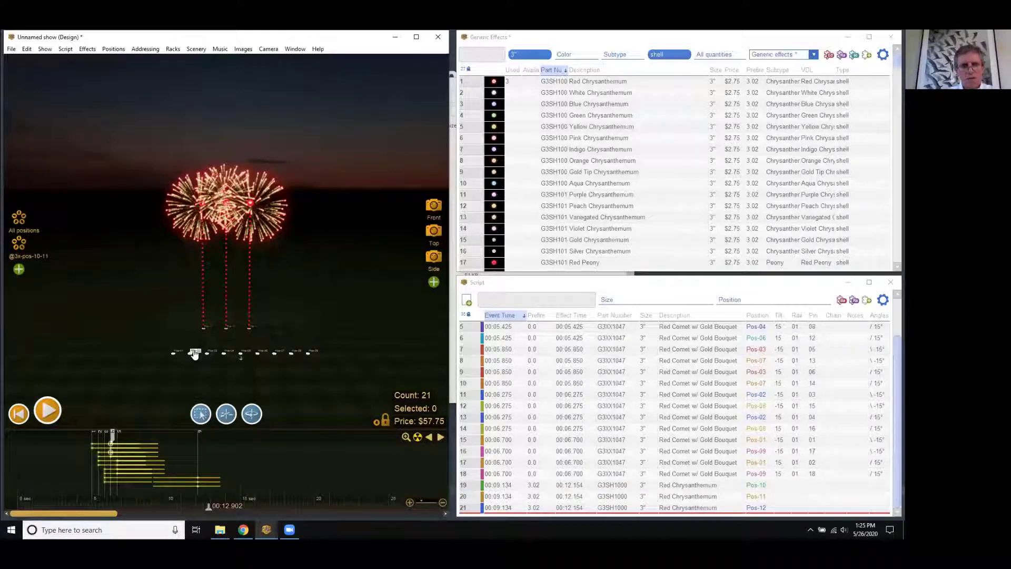
Step: Assign the "sharing" addressing blueprint to all nine positions in the front row
drag(142, 340, 337, 387)
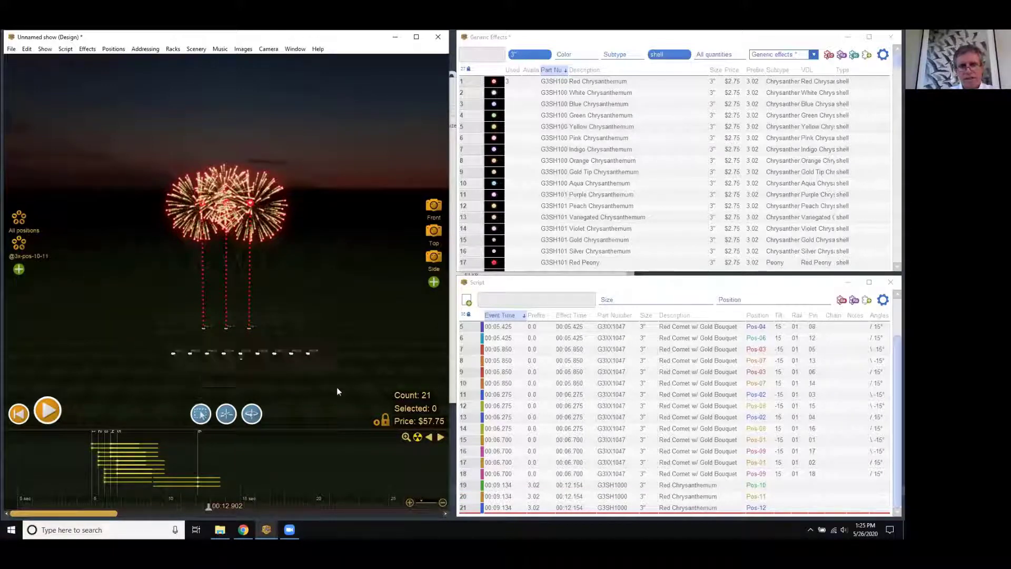
right_click(243, 354)
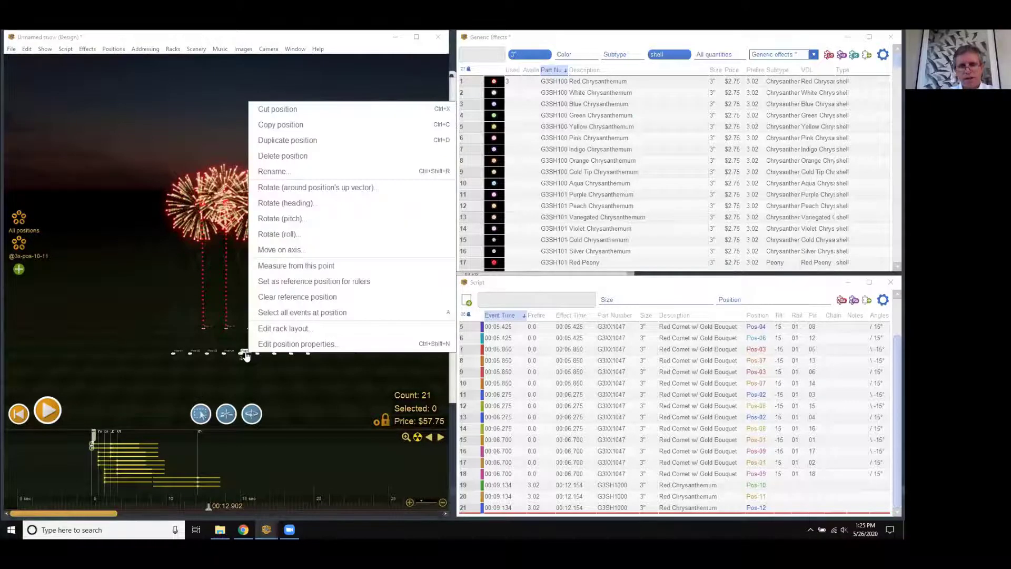
click(270, 345)
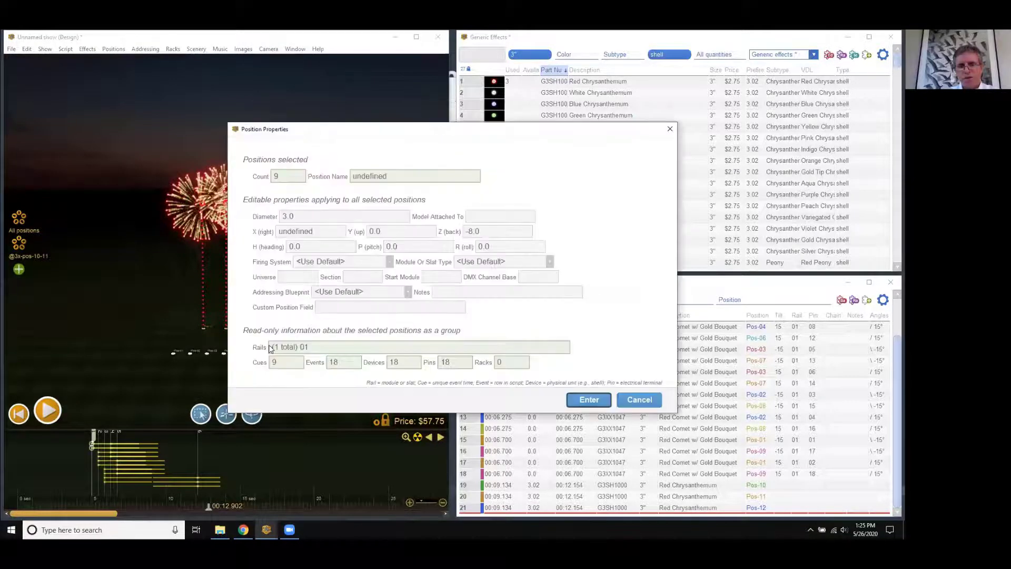
drag(304, 130, 366, 140)
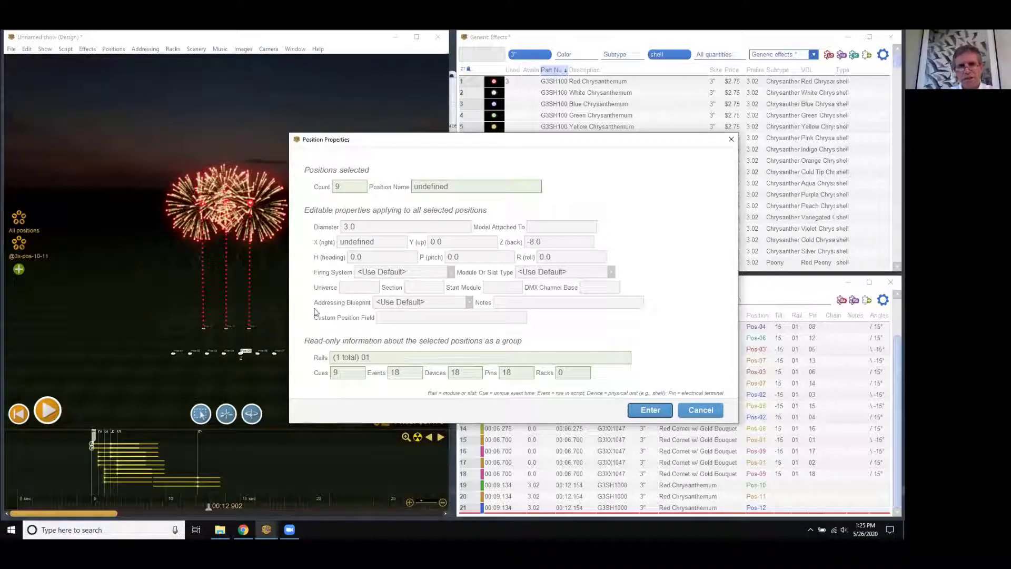
click(393, 305)
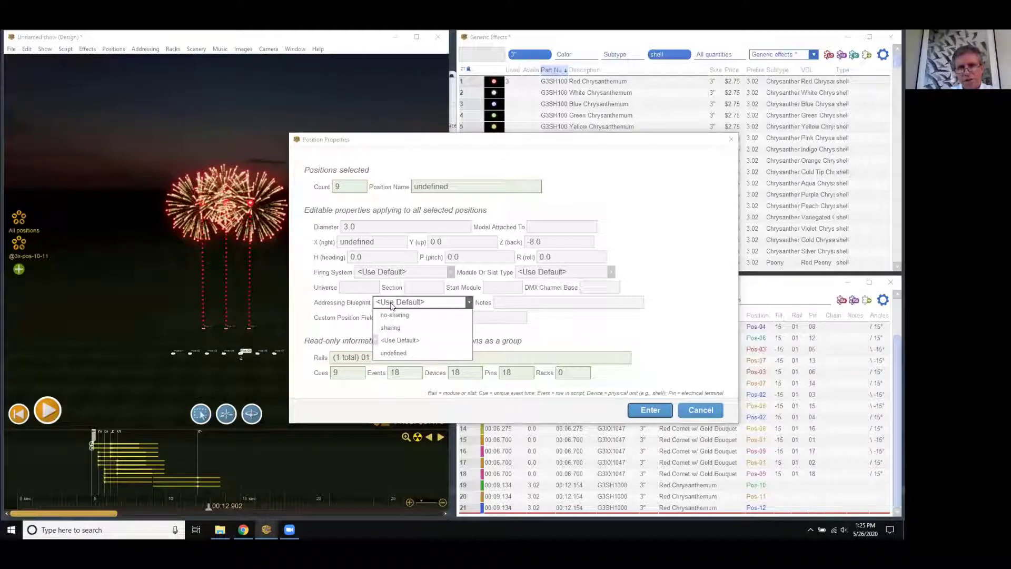
click(404, 329)
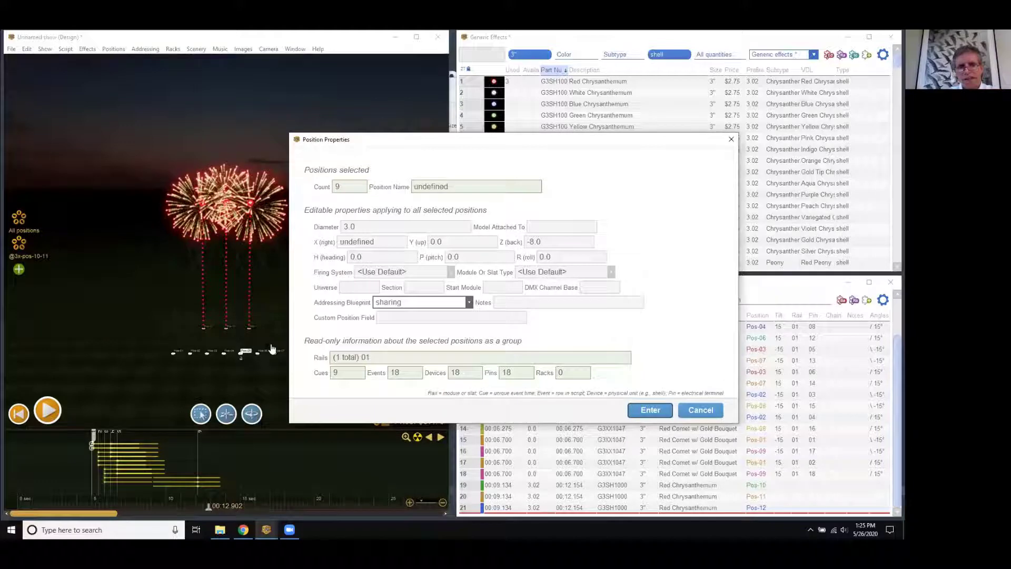
click(649, 414)
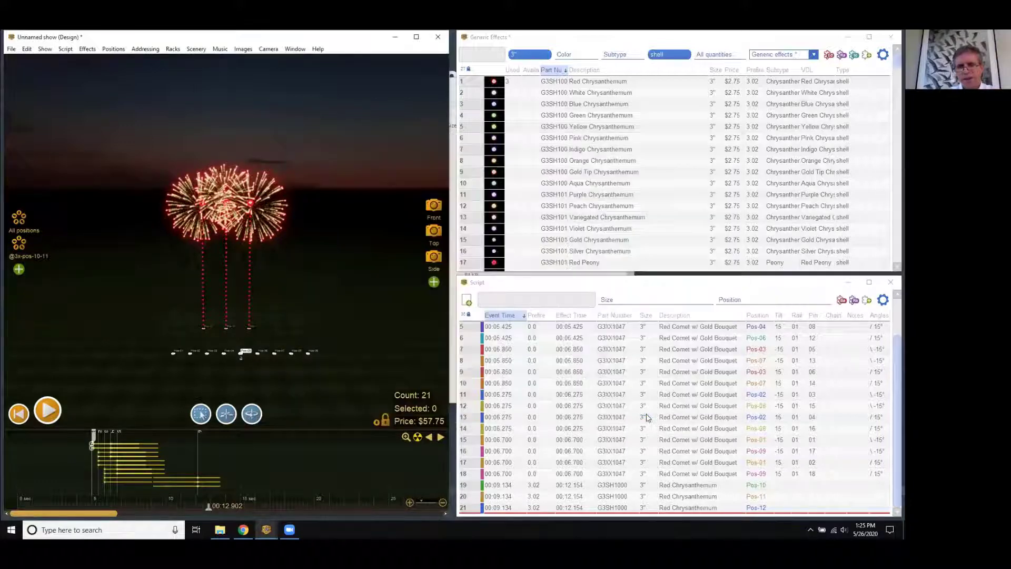
Step: Assign the "no-sharing" addressing blueprint to the three rear positions, Pos-10 to Pos-12
right_click(255, 328)
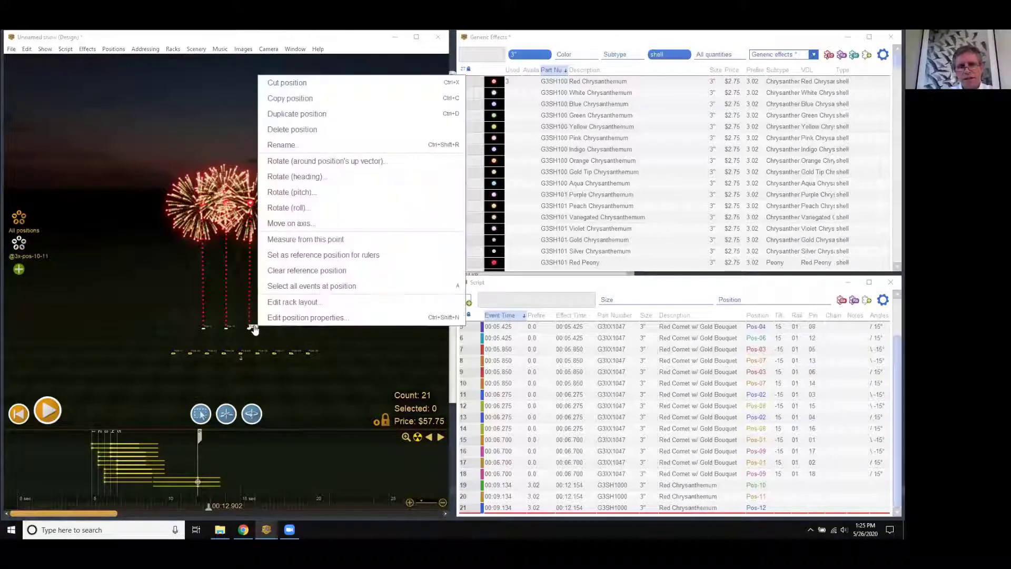
click(284, 319)
click(345, 294)
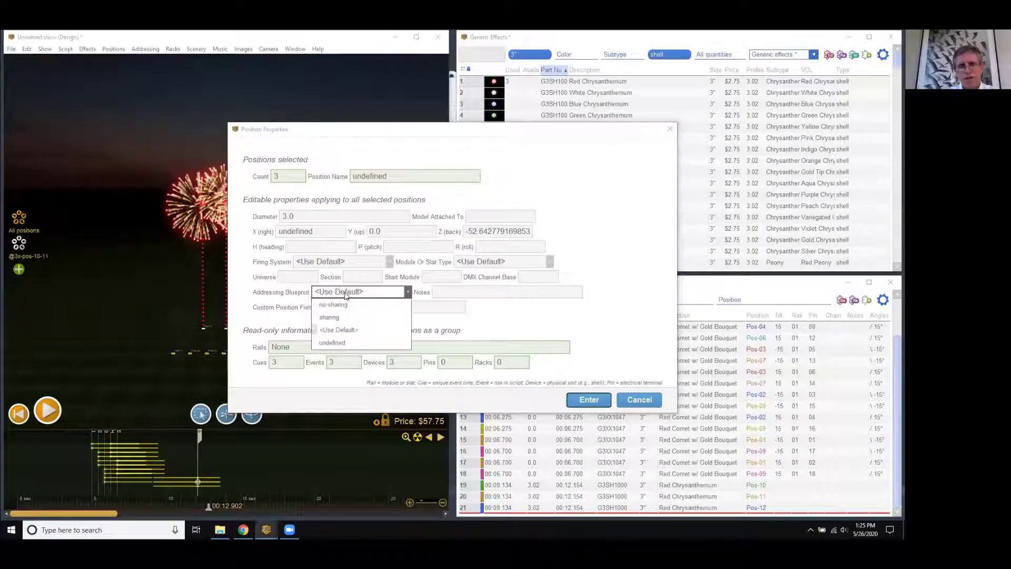
click(340, 305)
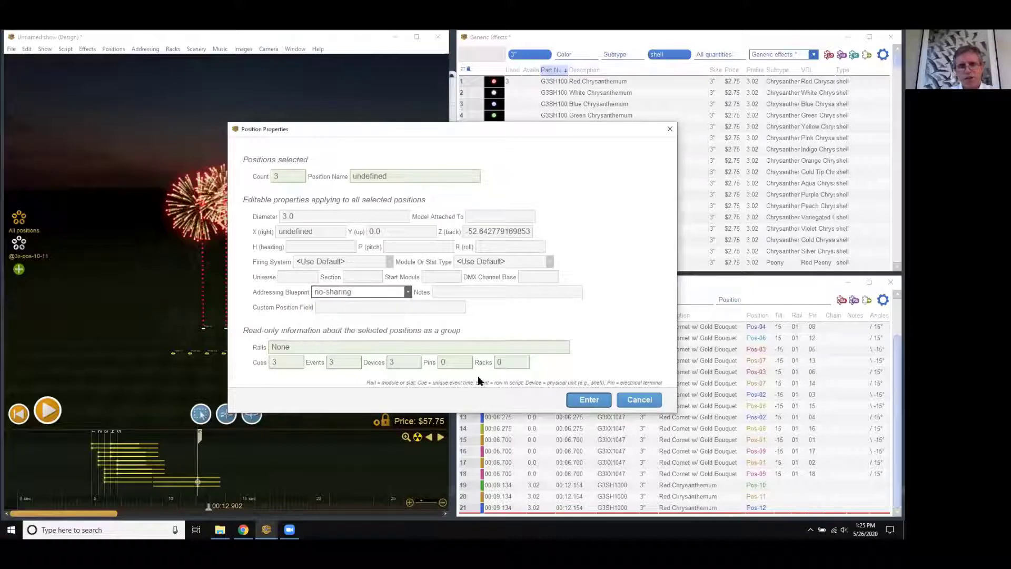
click(589, 399)
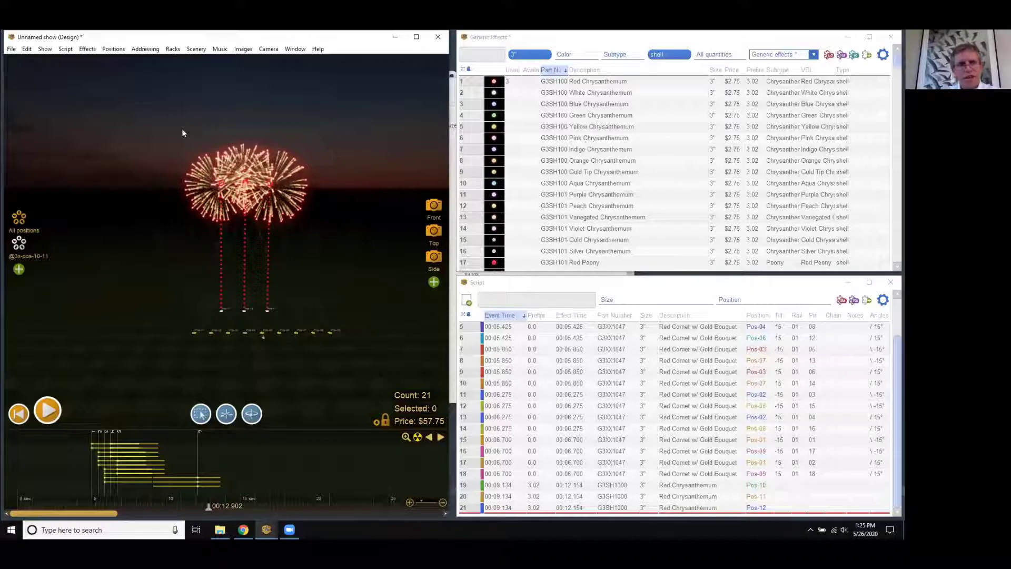
Step: Address the show using the blueprints assigned to positions, and review the addressing summary
click(144, 49)
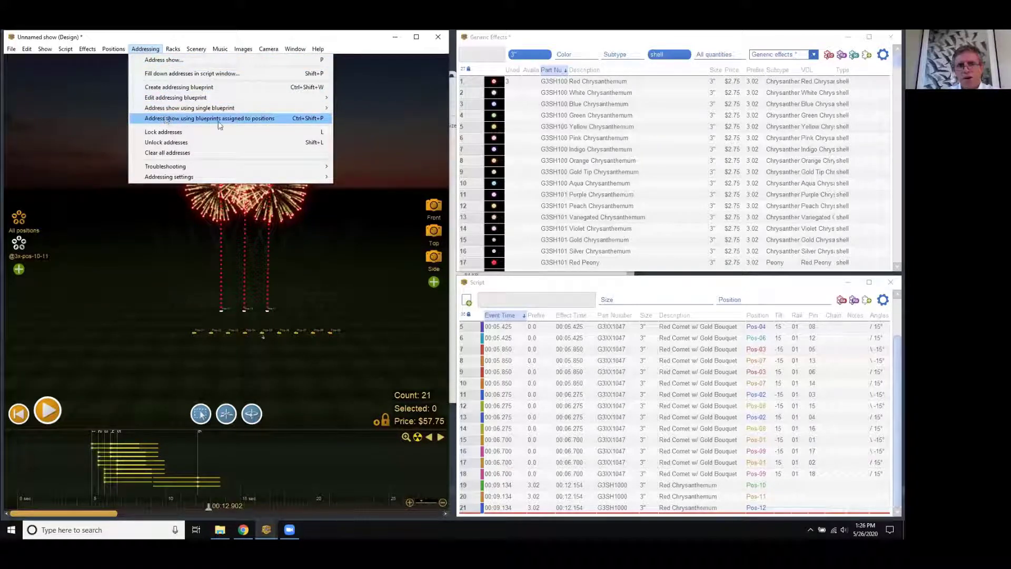
click(275, 121)
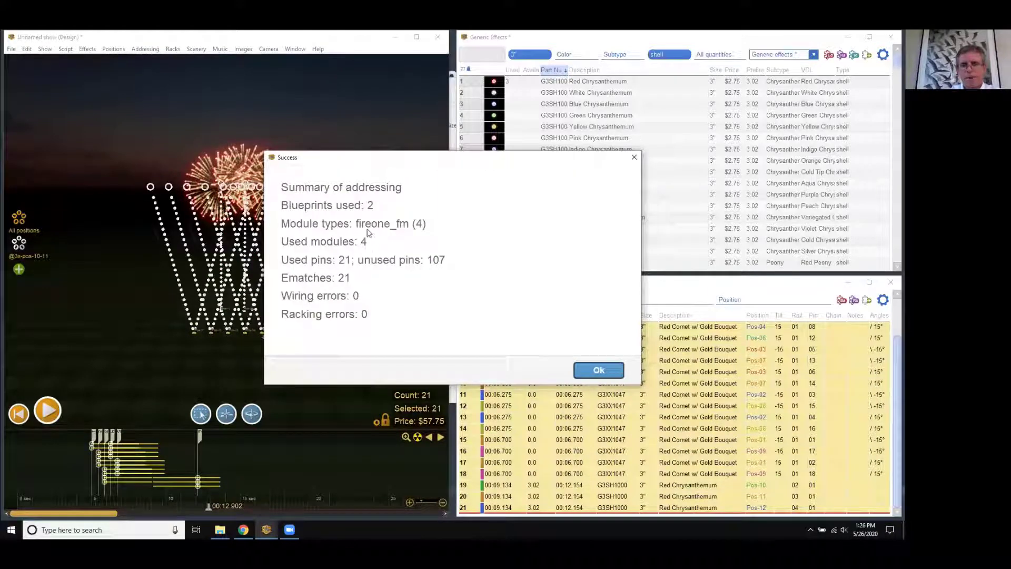
drag(375, 161, 401, 140)
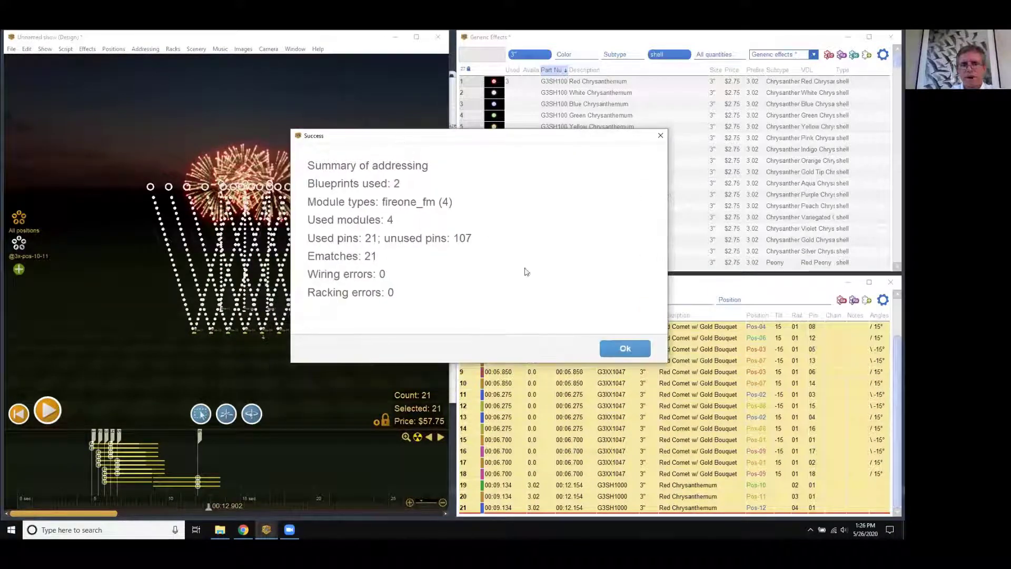
click(624, 349)
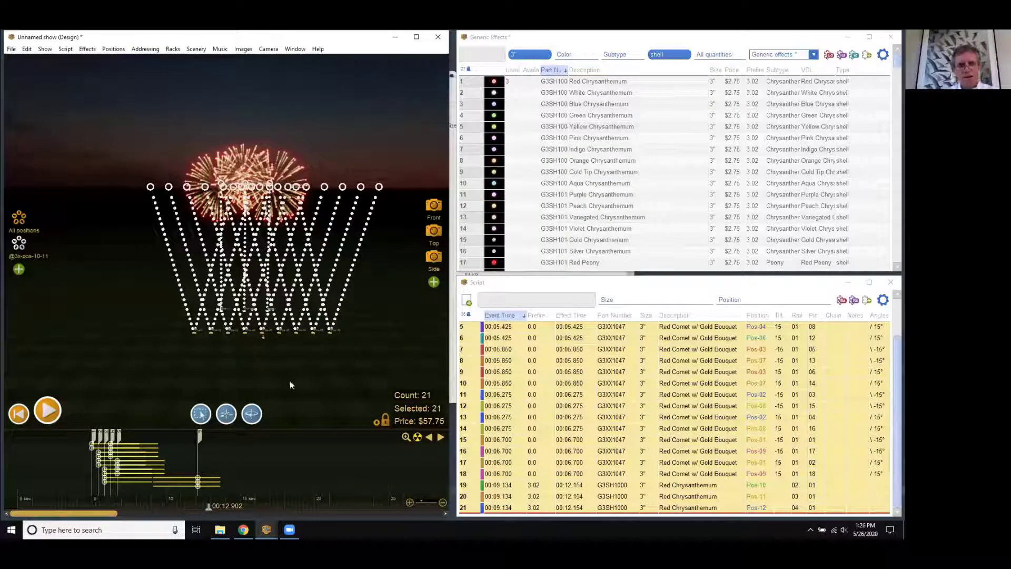
key(alt+Tab)
key(alt+Tab)
key(alt+Tab)
key(alt+Tab)
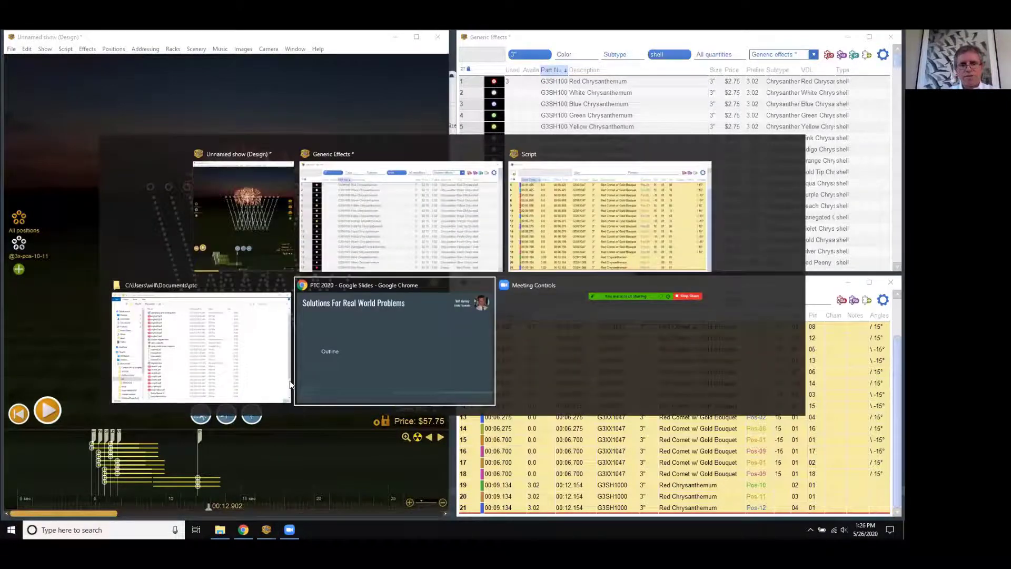
key(Left)
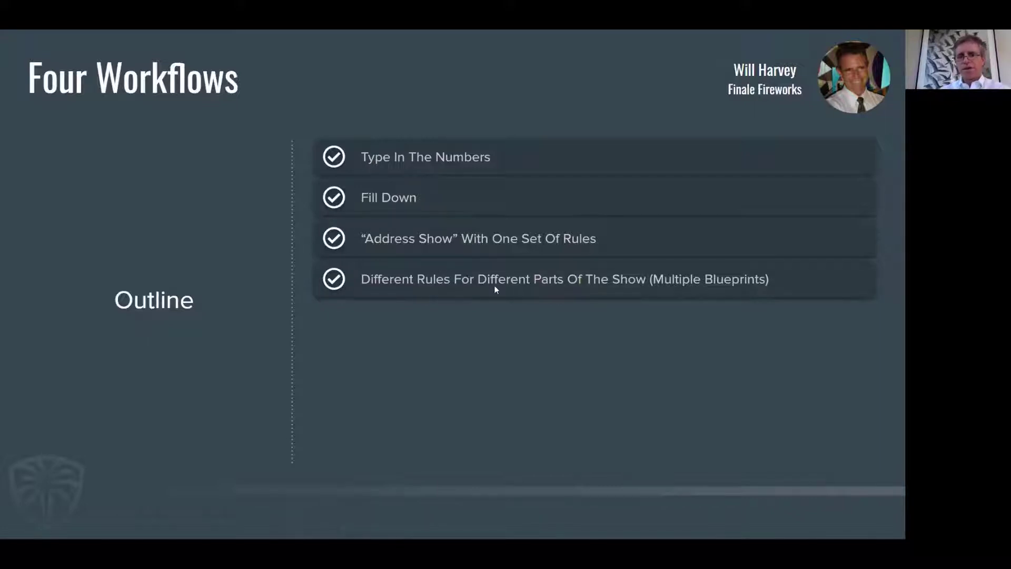
click(508, 294)
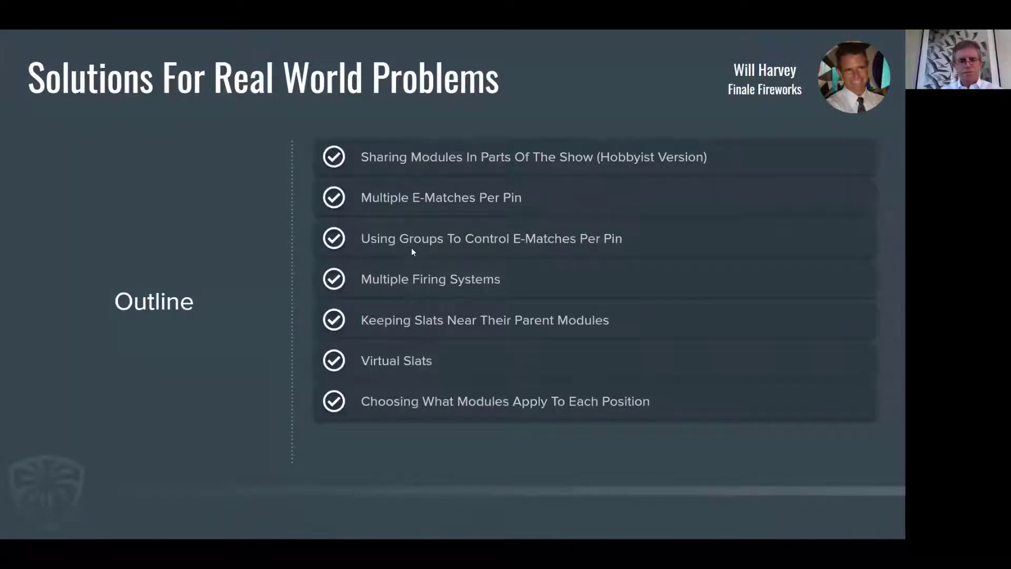
key(alt+Tab)
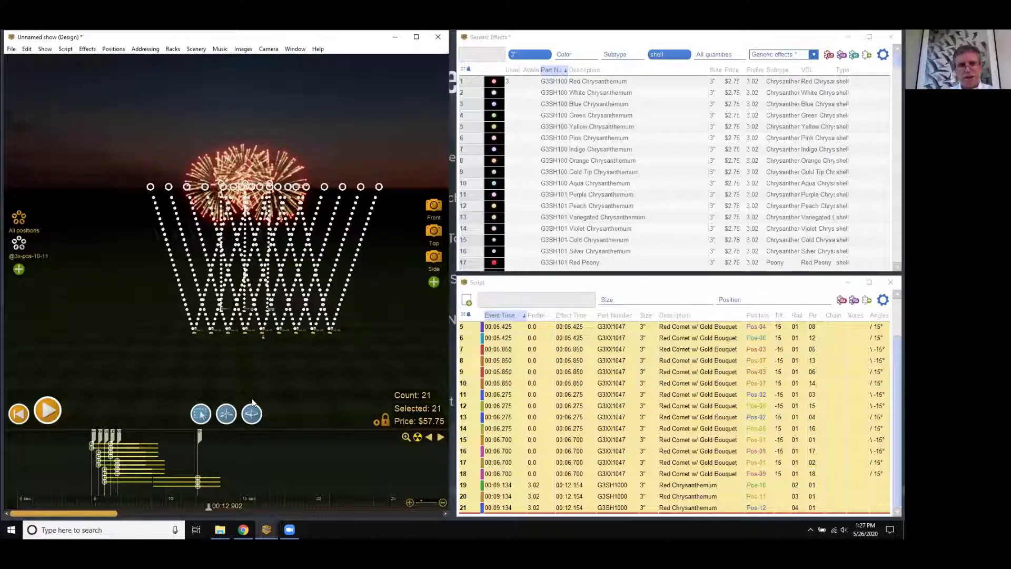
Step: Review the show's address assignment options, including the single-section restriction for modules, and close them without addressing
drag(257, 375, 256, 416)
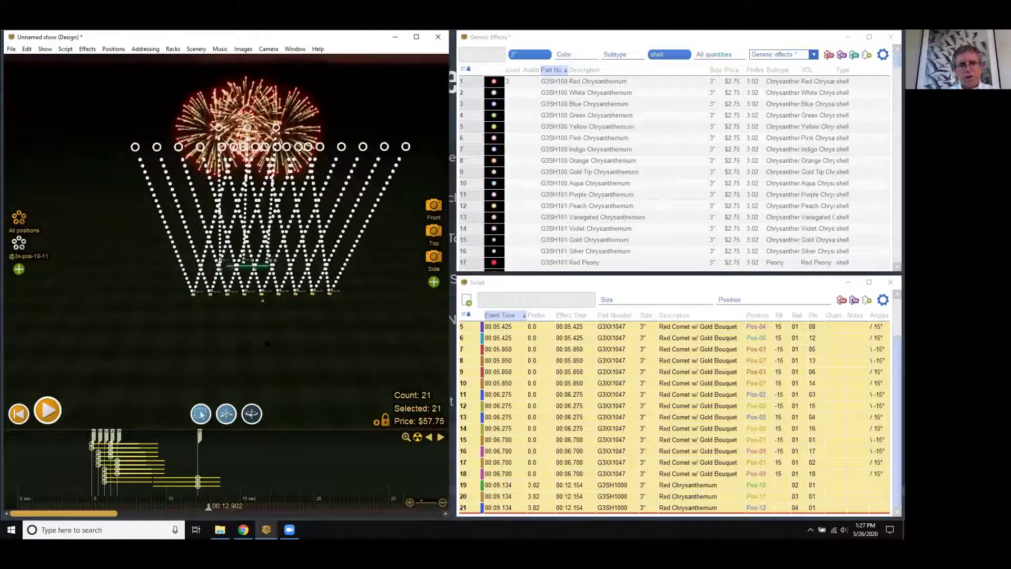
scroll(258, 363, down, 4)
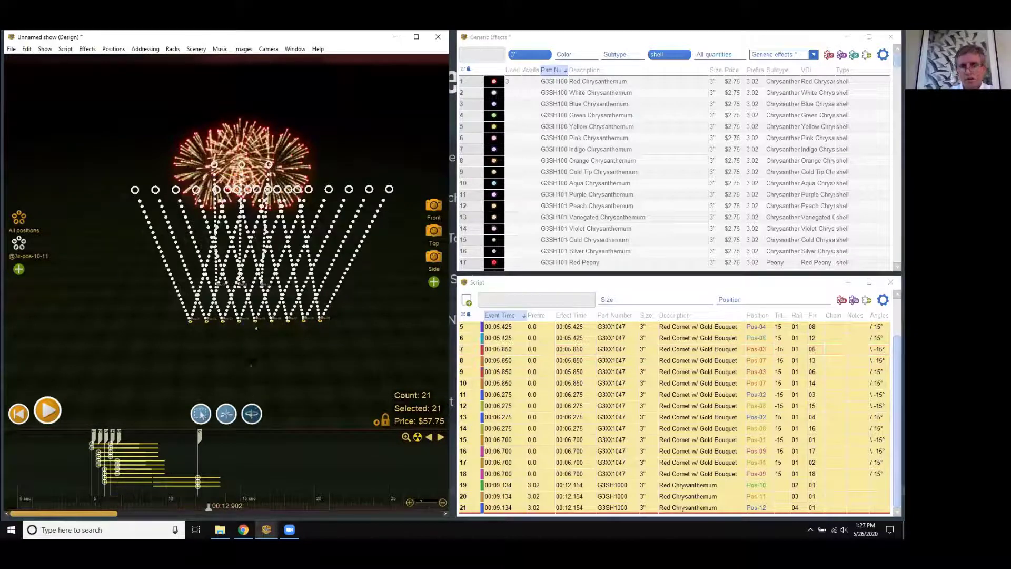
click(254, 356)
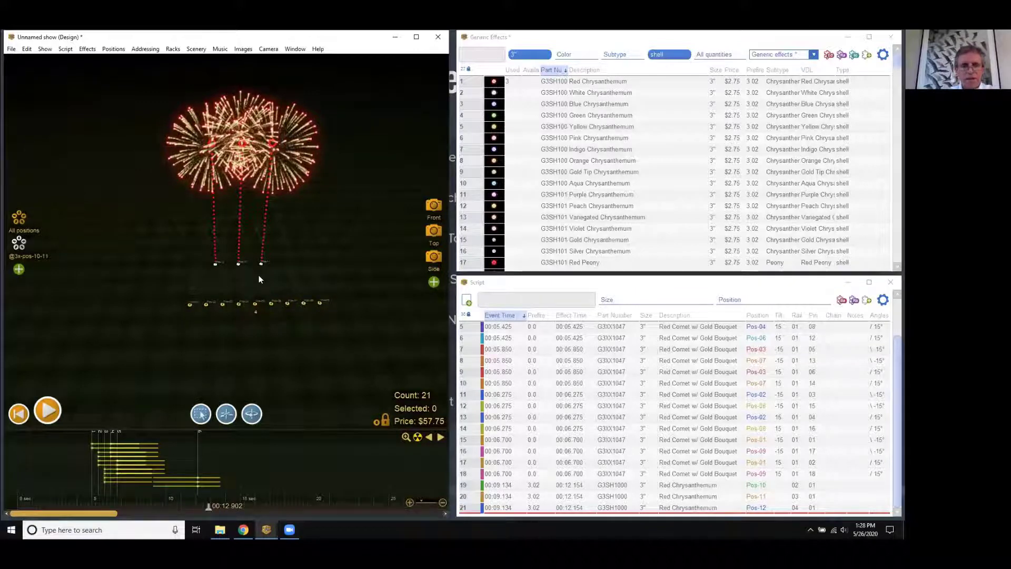
click(145, 48)
click(158, 64)
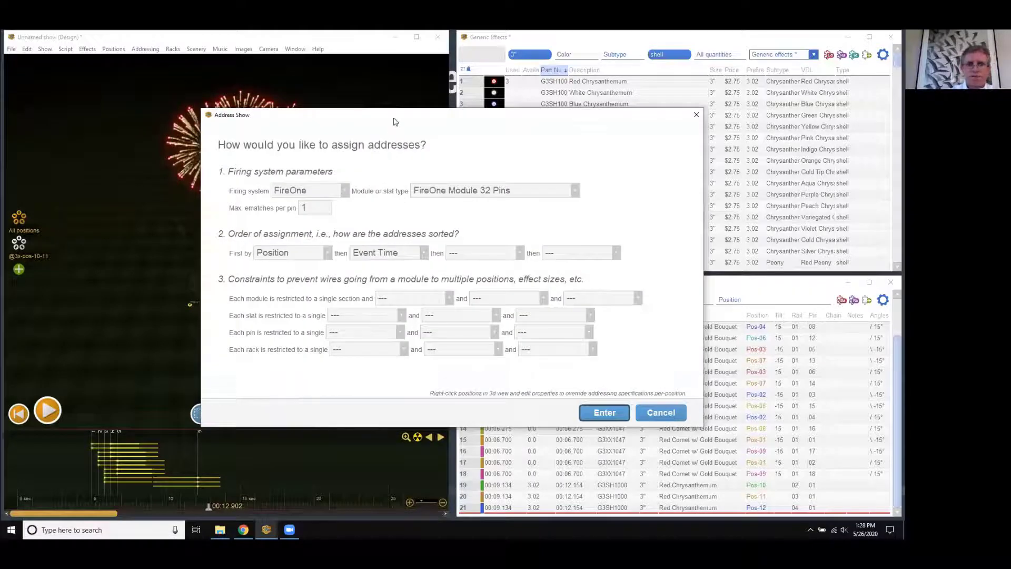
drag(399, 122, 501, 172)
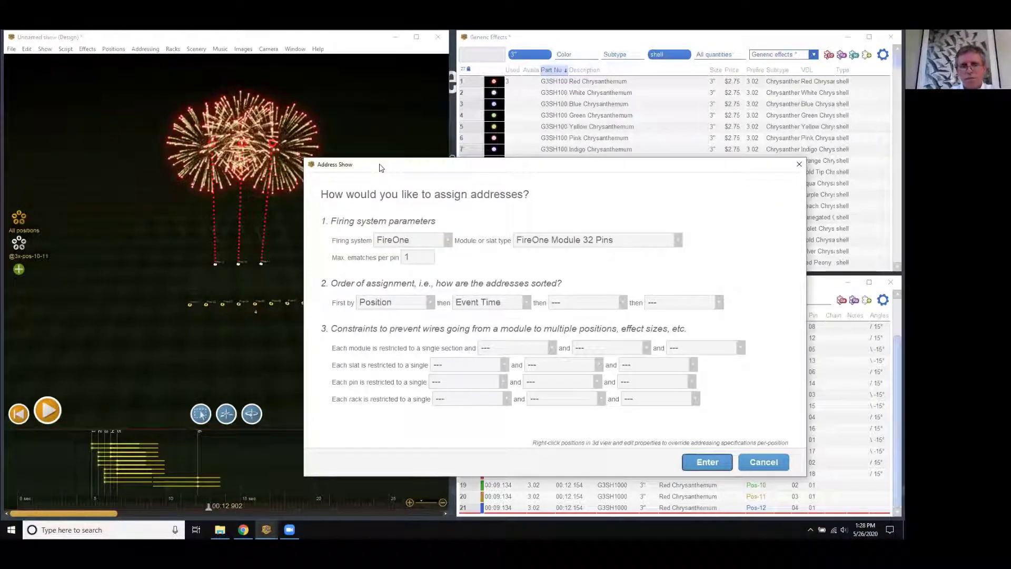
drag(380, 167, 418, 167)
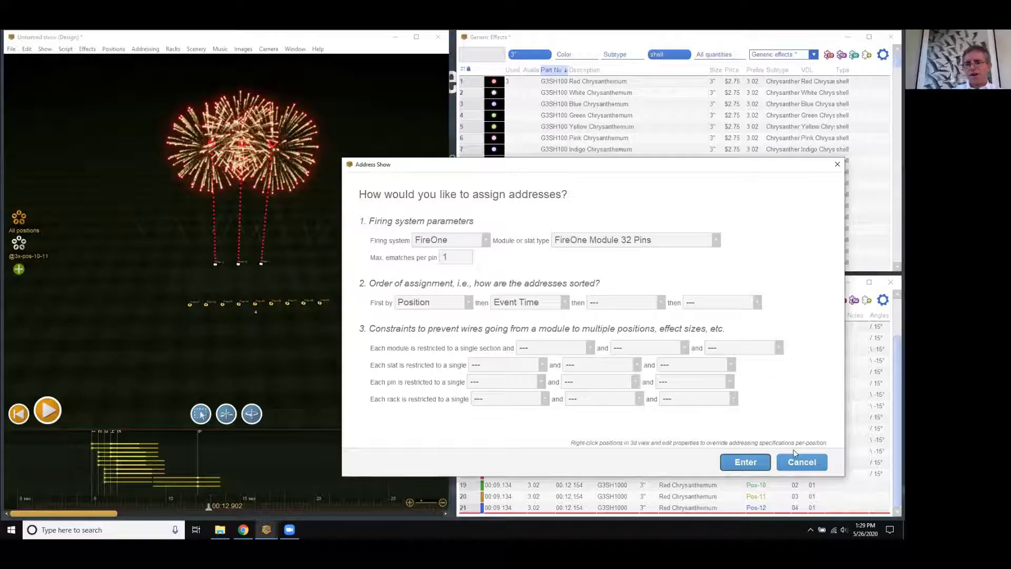
click(792, 464)
Step: Set the Section of all nine front-row positions to "a"
drag(155, 289, 332, 339)
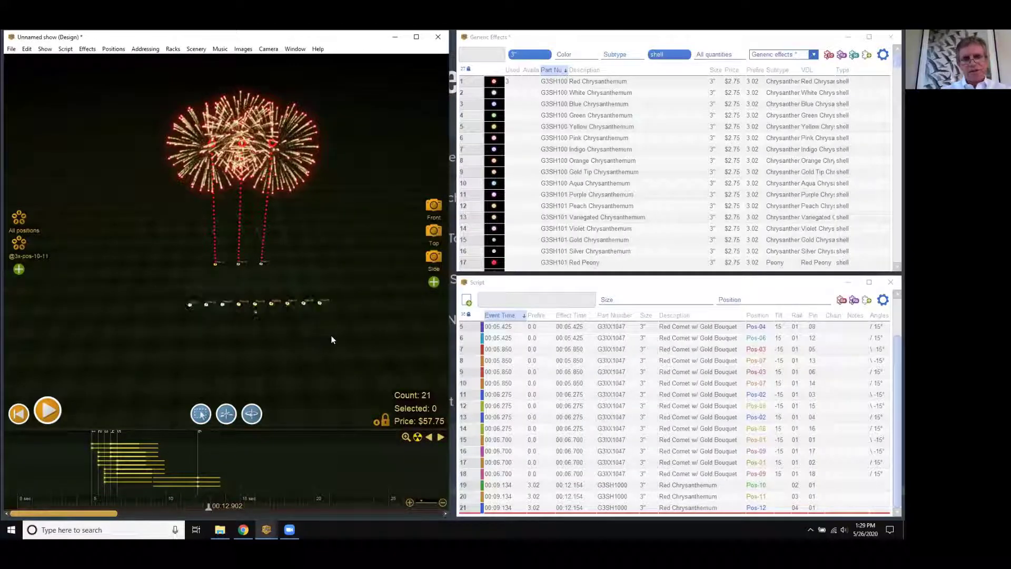
right_click(320, 305)
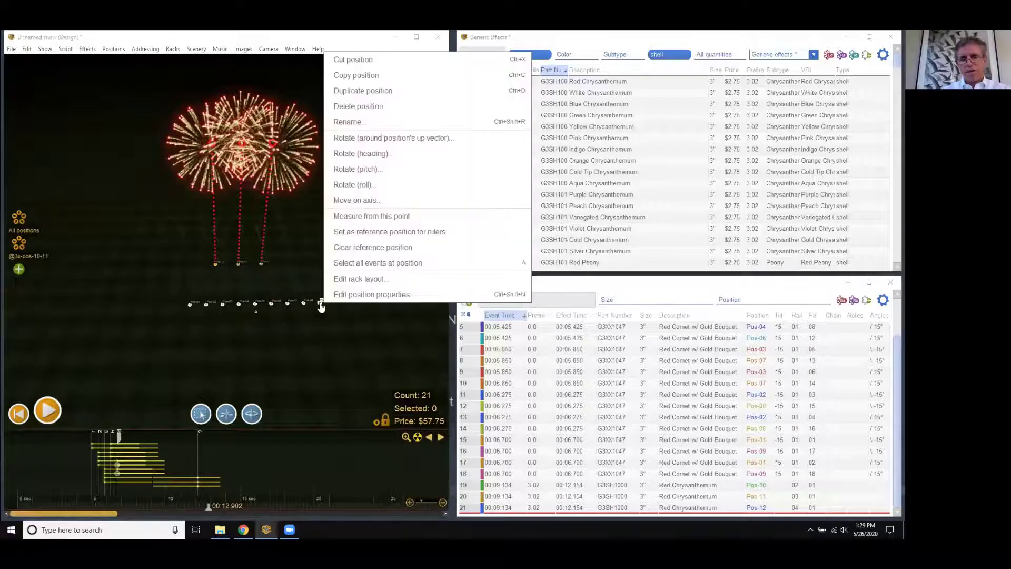
click(351, 296)
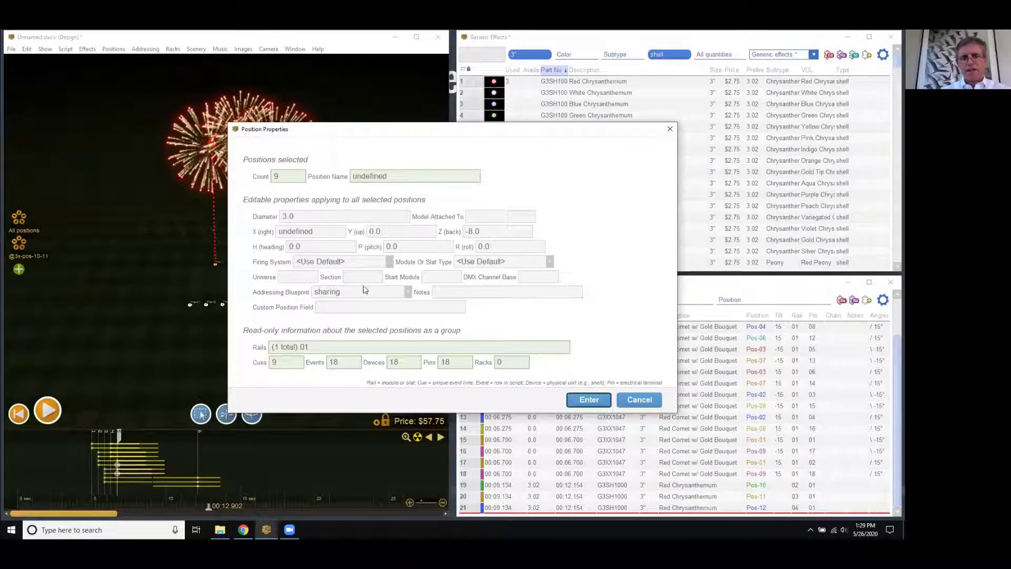
click(359, 278)
text(a)
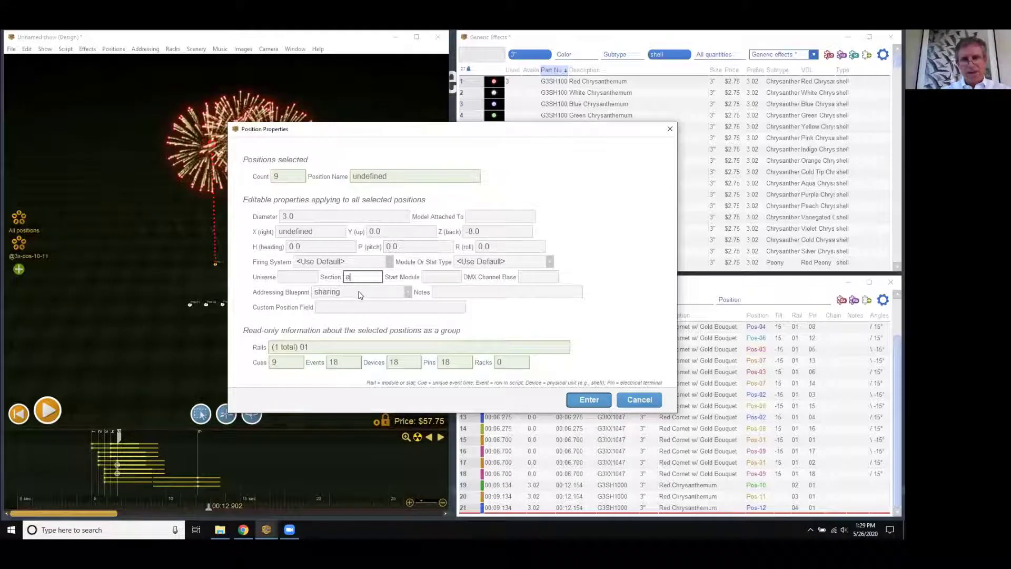
click(582, 404)
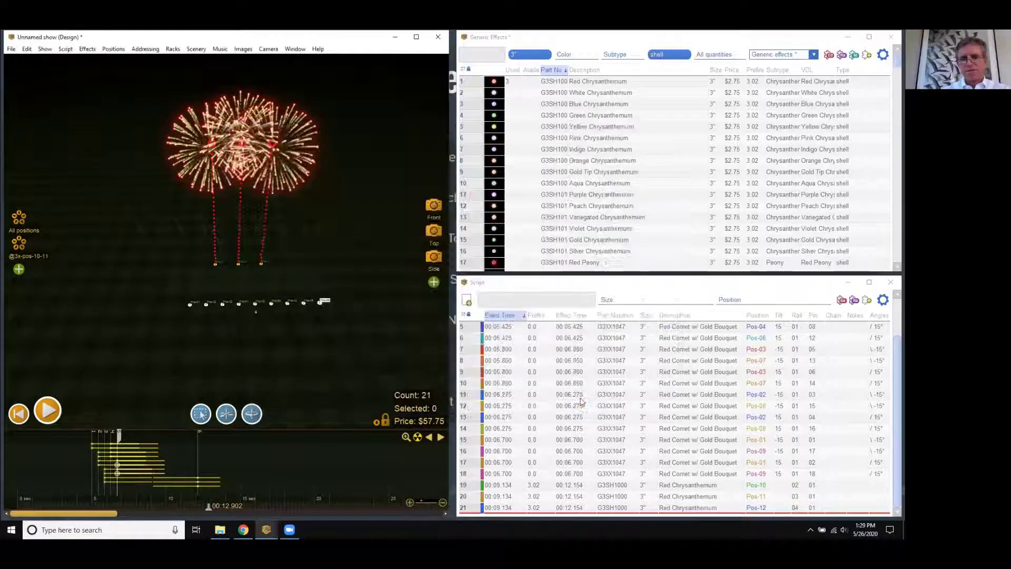
Step: Set the Section of rear position Pos-12 to "b"
right_click(220, 266)
click(291, 509)
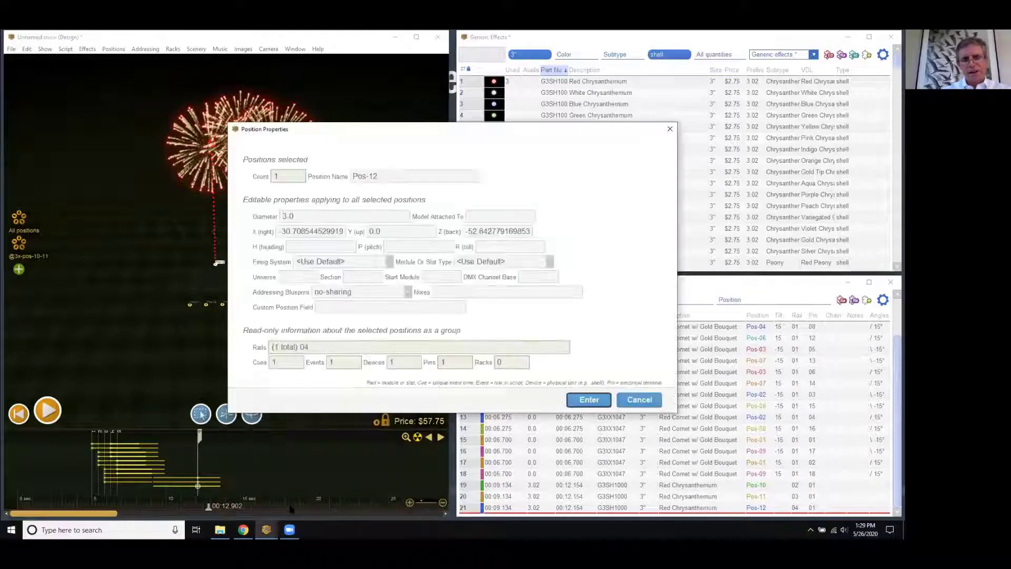
click(350, 278)
text(b)
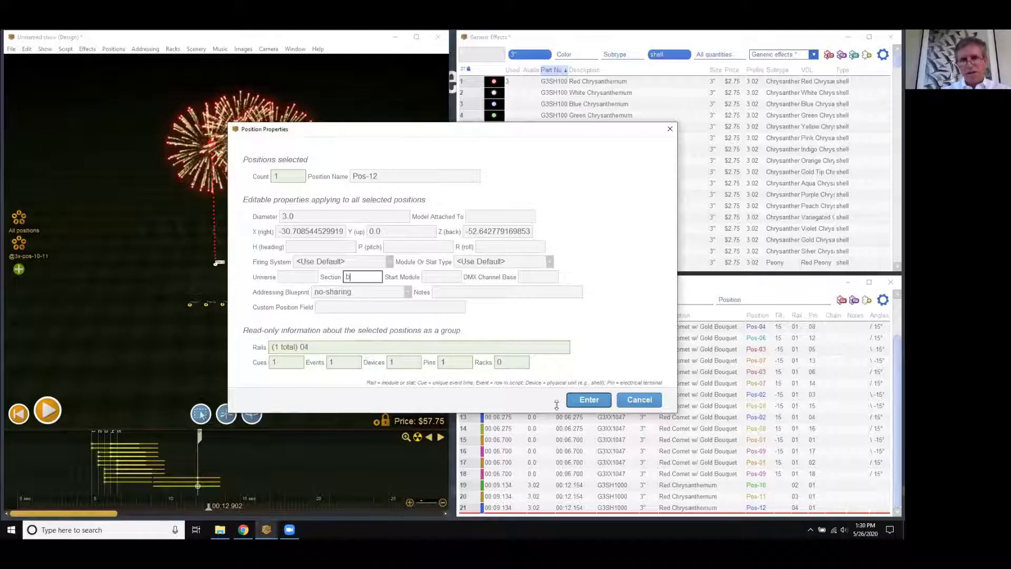
click(588, 399)
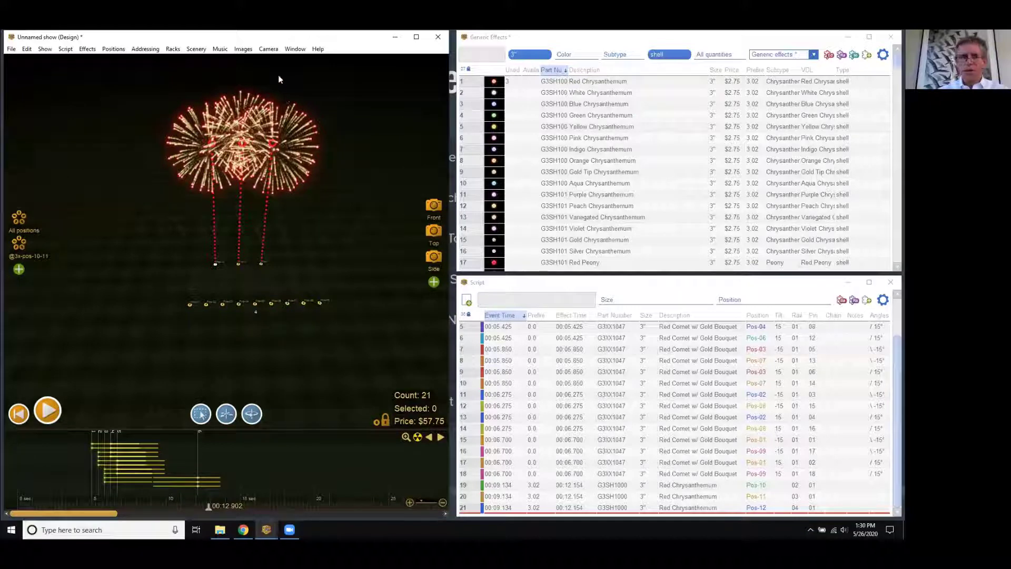
Step: In the Positions table, set the Section of Pos-11 to "c" and of Pos-10 to "d"
click(295, 49)
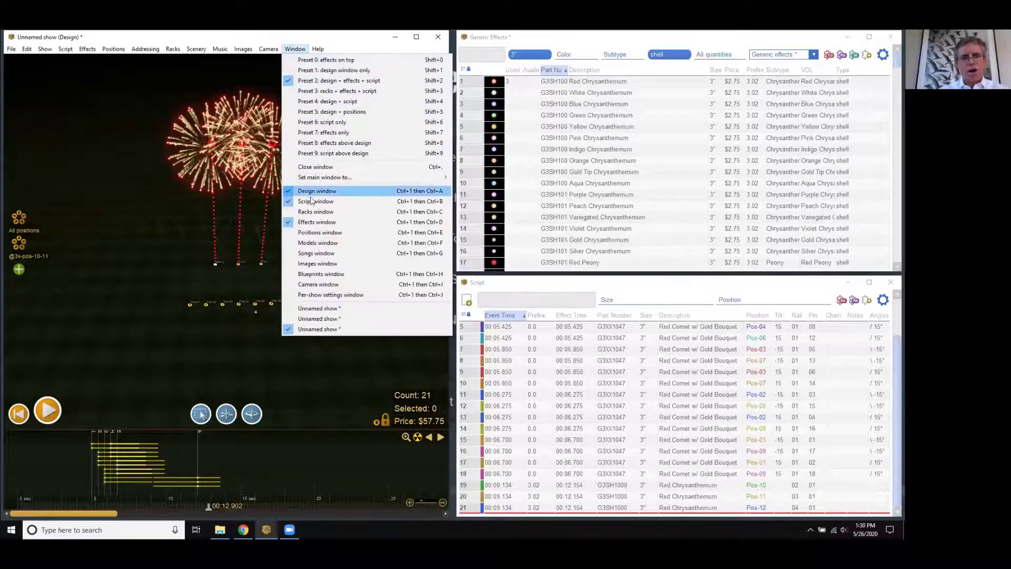
click(316, 235)
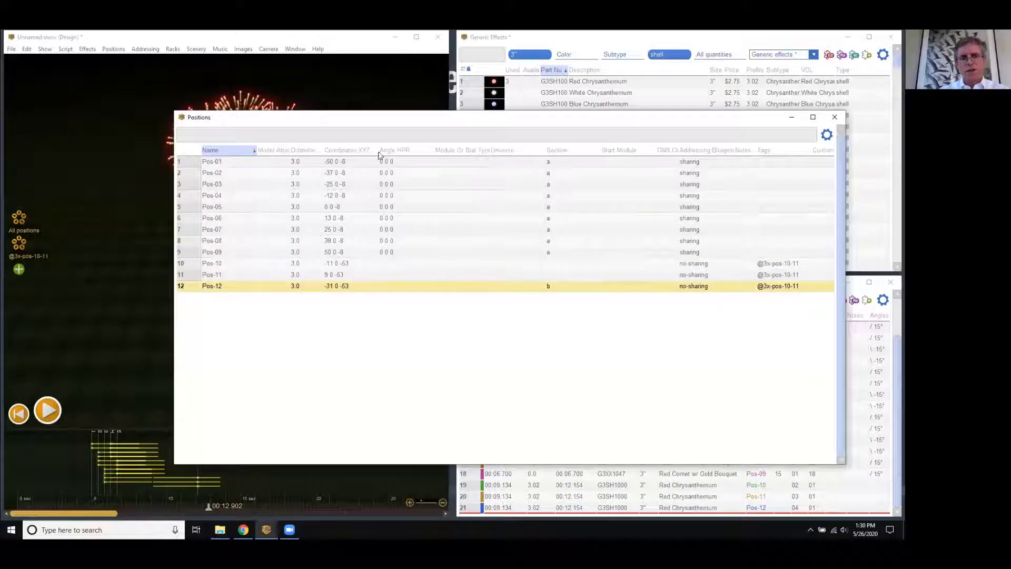
drag(441, 123, 404, 131)
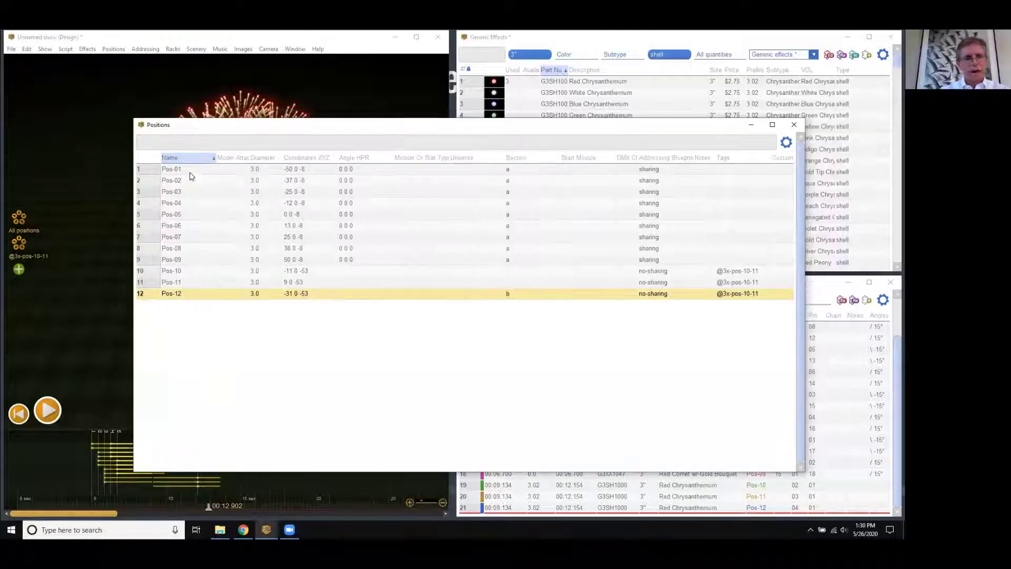
drag(190, 171, 192, 293)
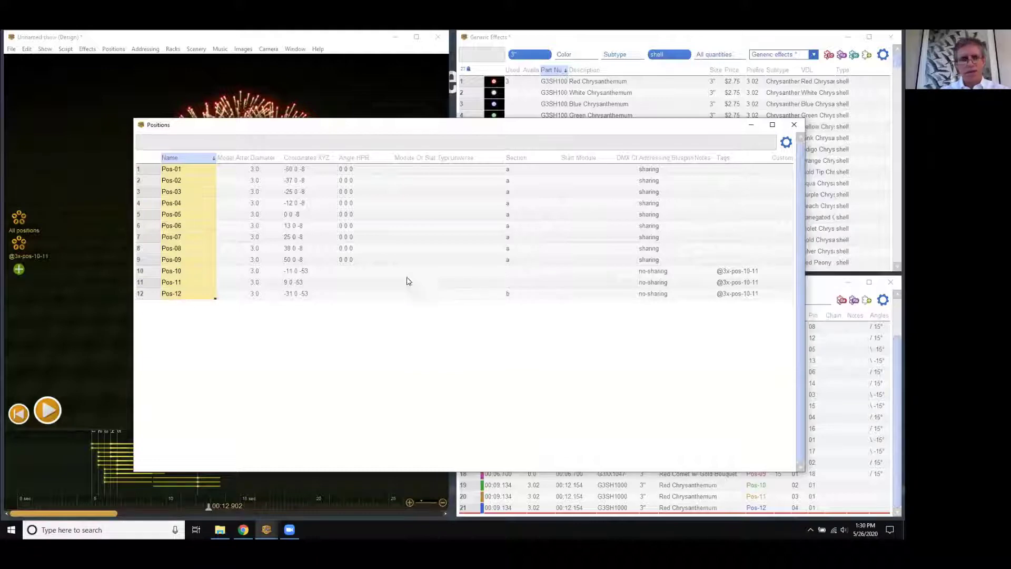
drag(147, 277, 143, 293)
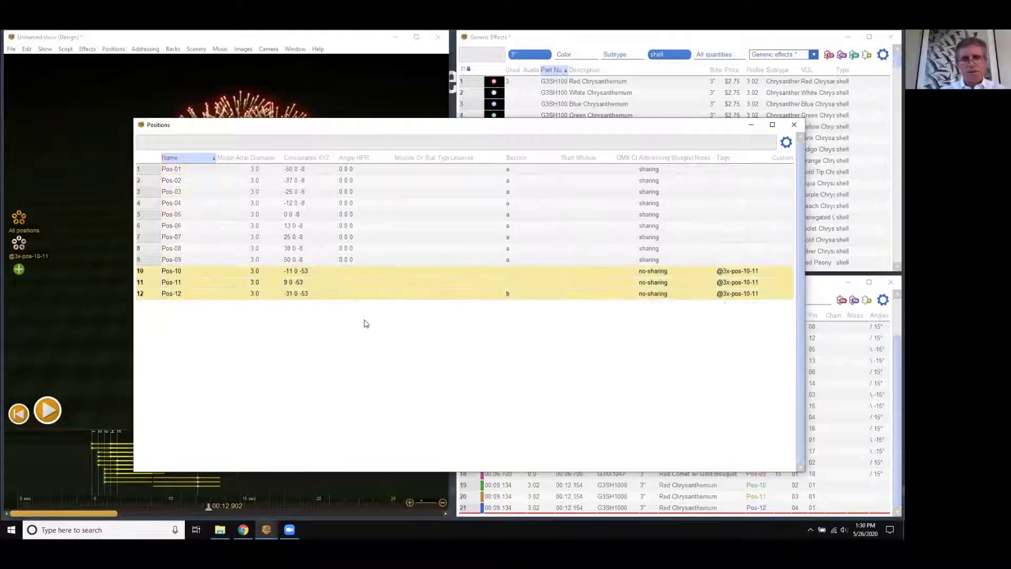
double_click(513, 285)
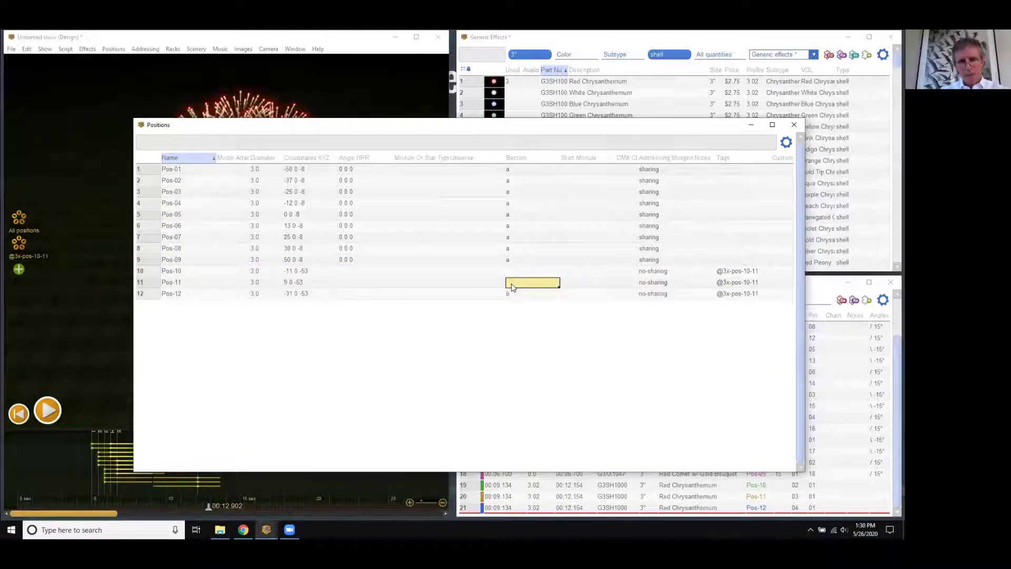
text(c)
key(Return)
double_click(513, 272)
text(d)
key(Return)
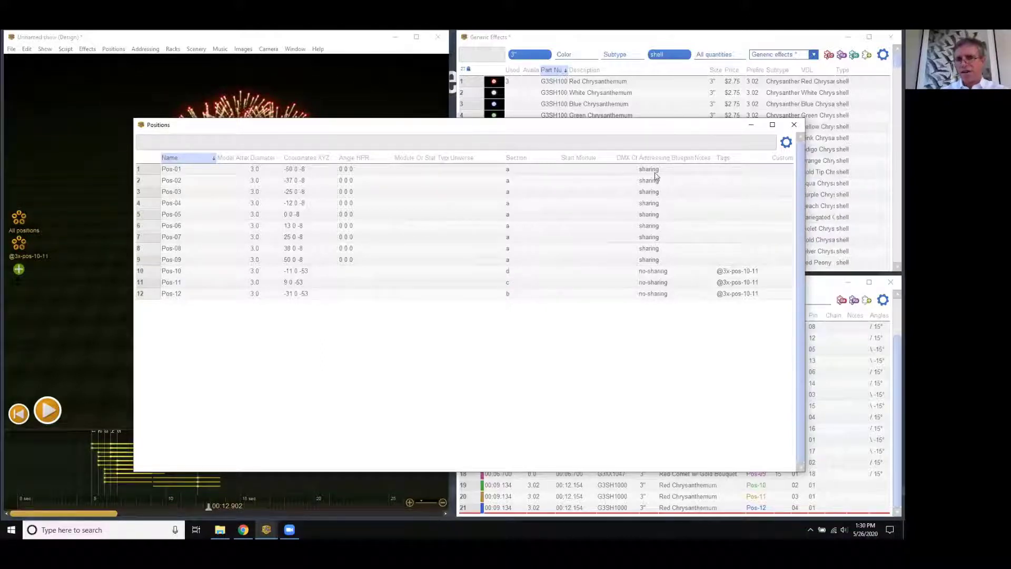
Step: Clear the addressing blueprint of all twelve positions and close the Positions table
drag(658, 173, 655, 298)
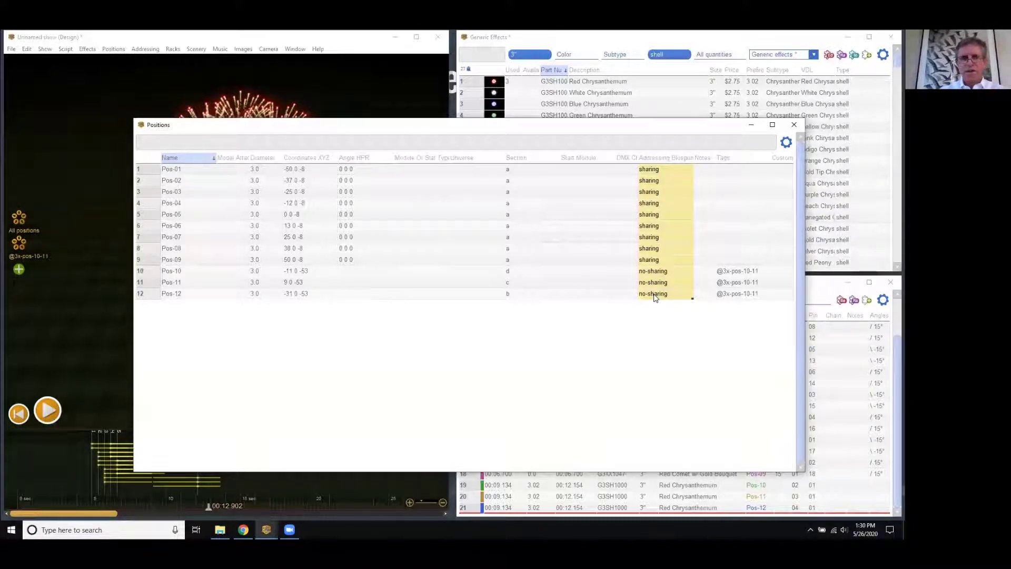
key(Delete)
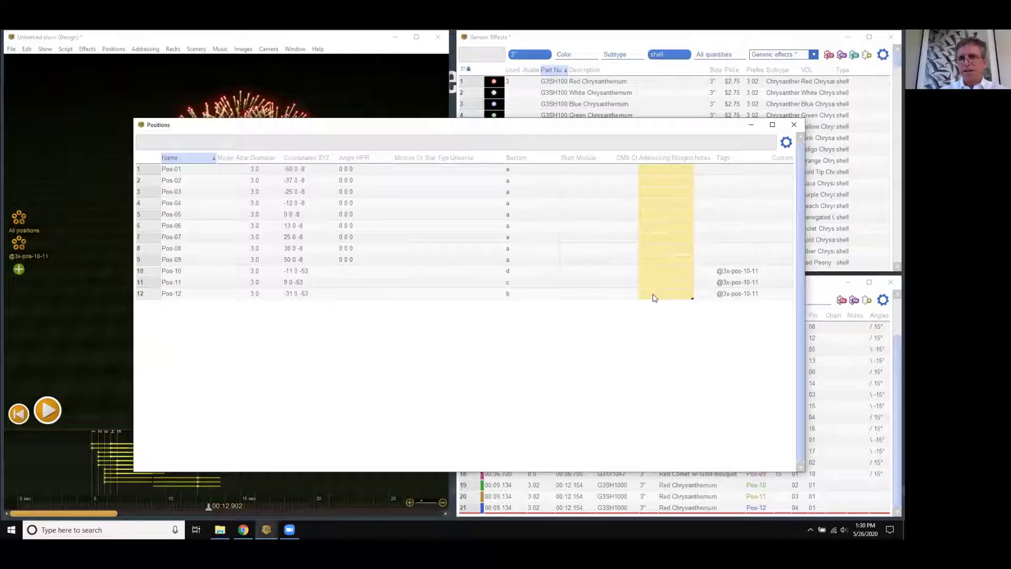
click(549, 344)
drag(551, 130, 501, 127)
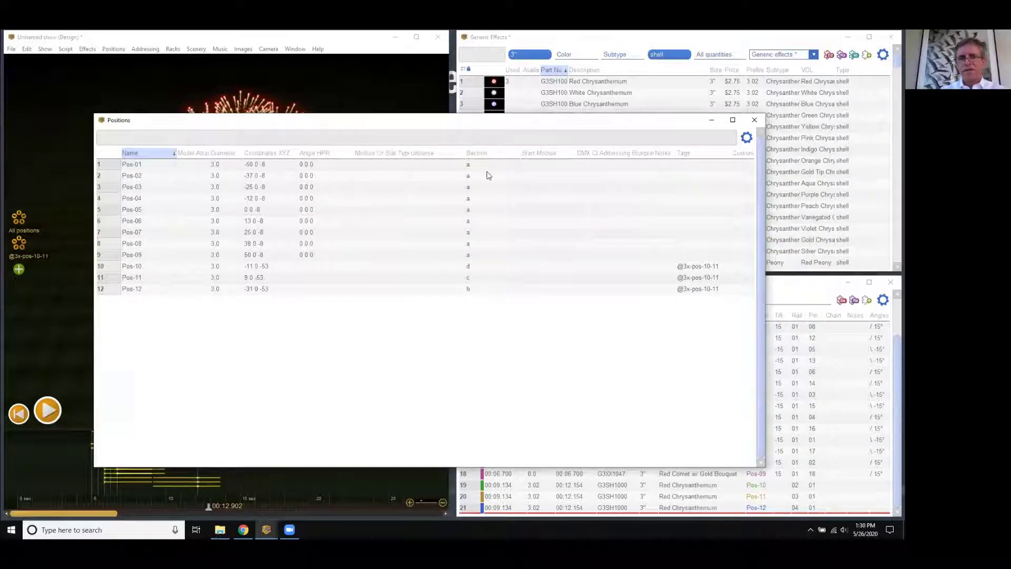
click(753, 121)
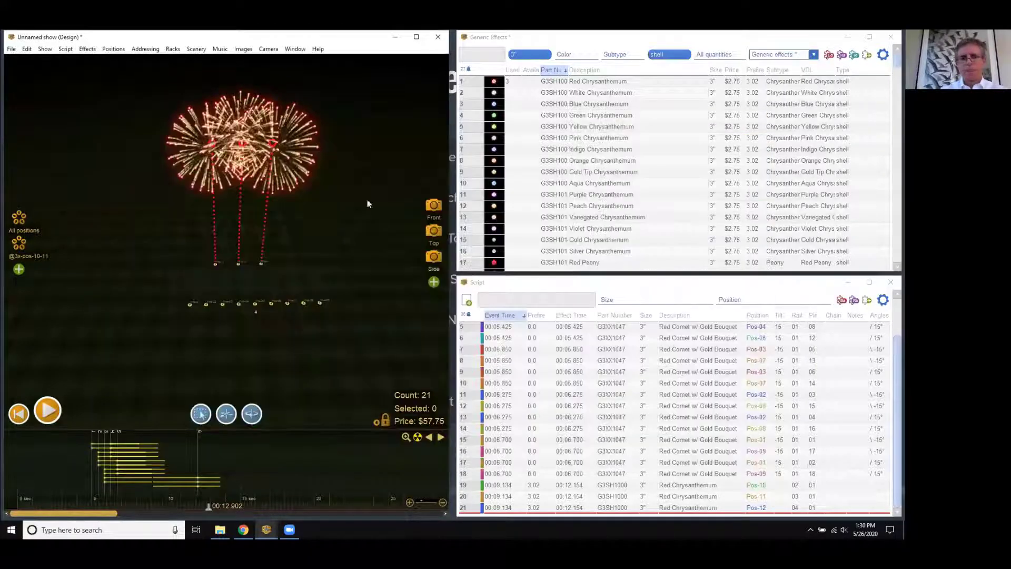
Step: Address the show with FireOne 32-pin modules, sorted by Position and Event Time without extra constraints, and review the addressing summary
click(147, 49)
click(162, 62)
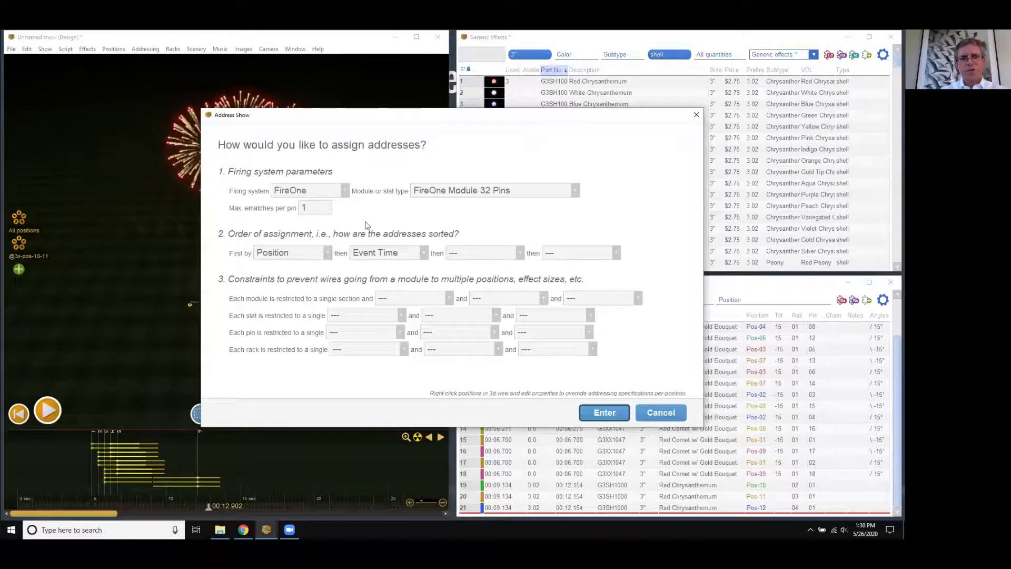
drag(373, 118, 545, 138)
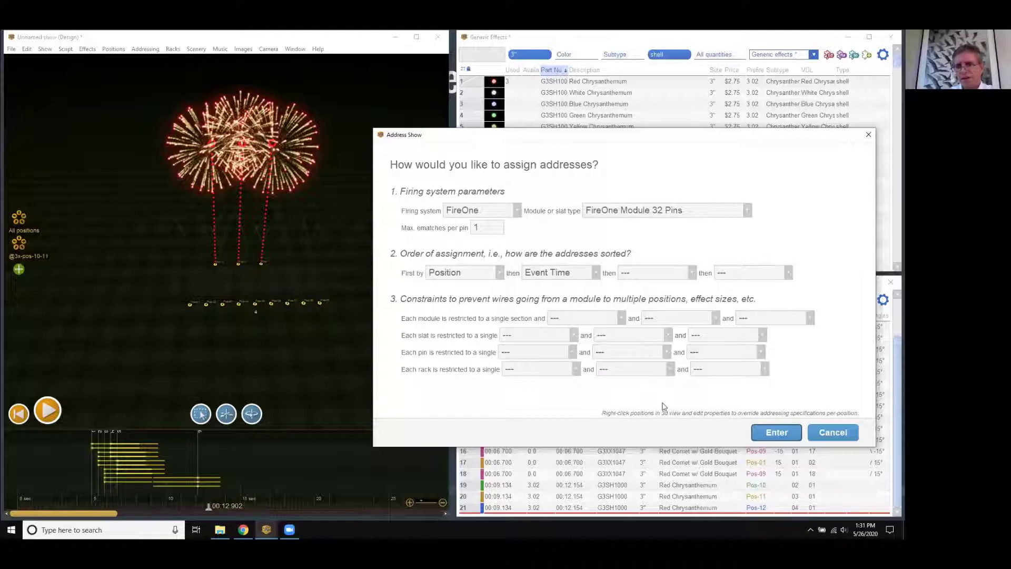
click(772, 434)
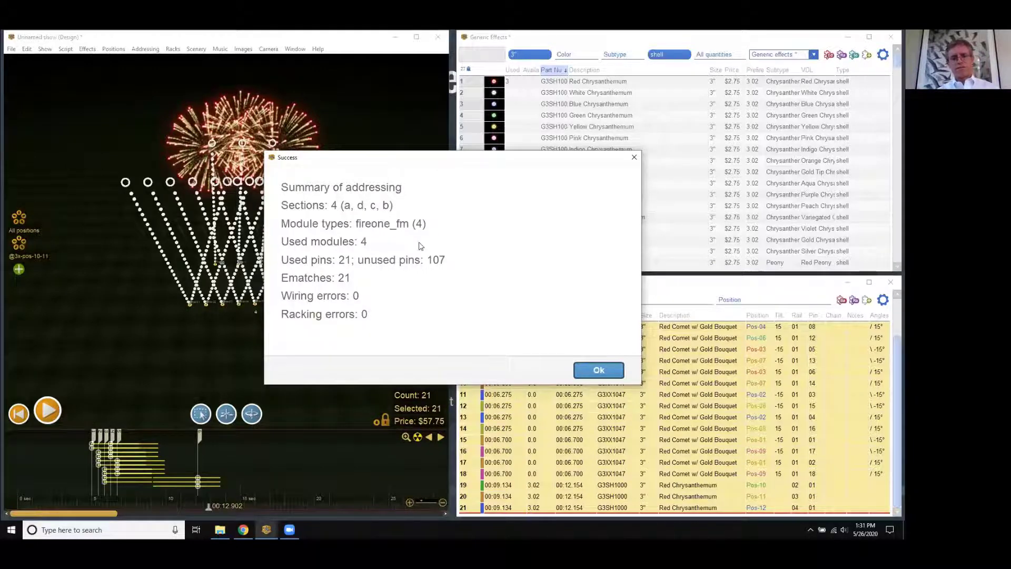
click(594, 371)
click(378, 318)
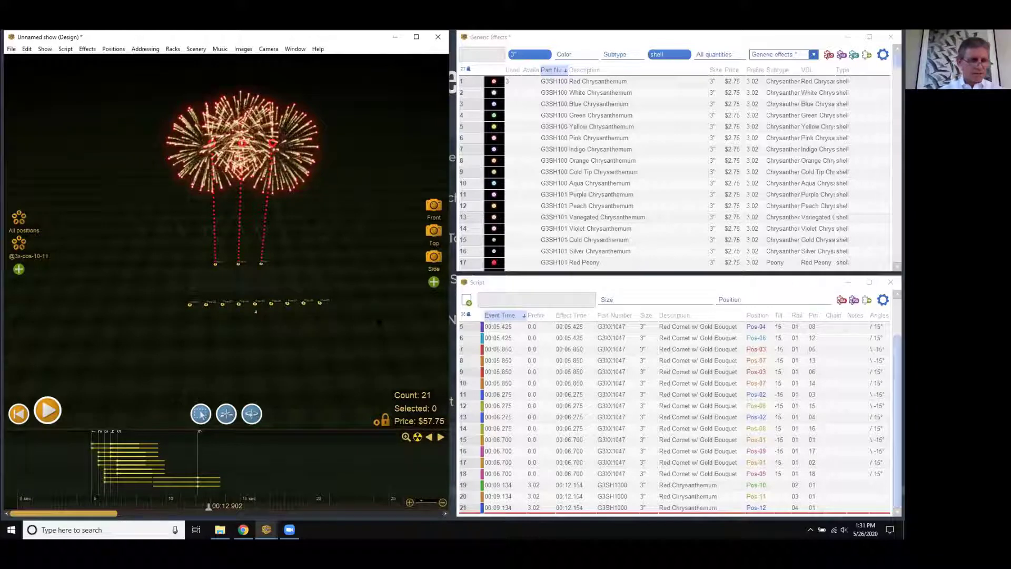
Step: Move the playback time to about 00:07.658 to view the comet pairs fired from the front row
key(alt+Tab)
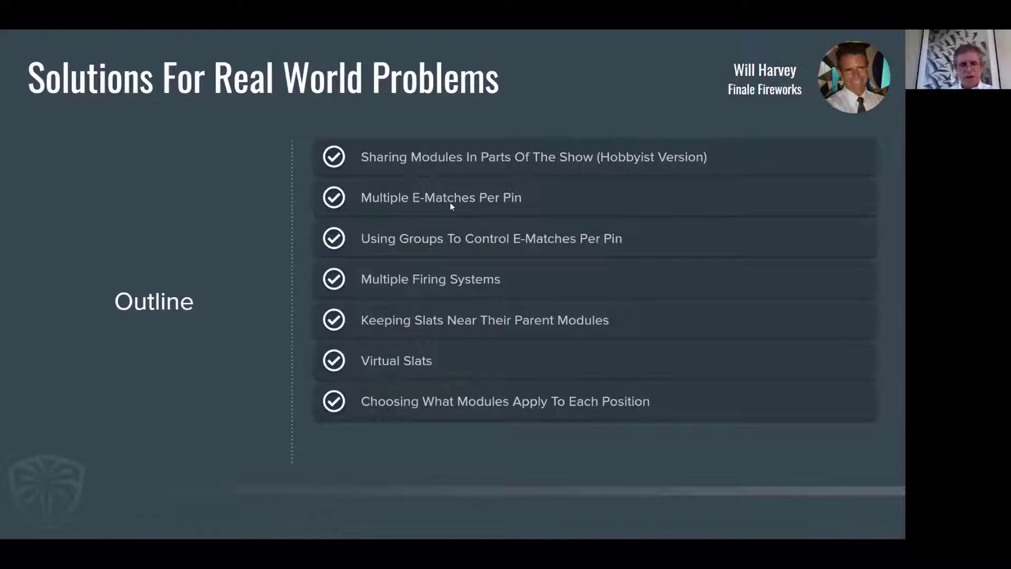
key(alt+Tab)
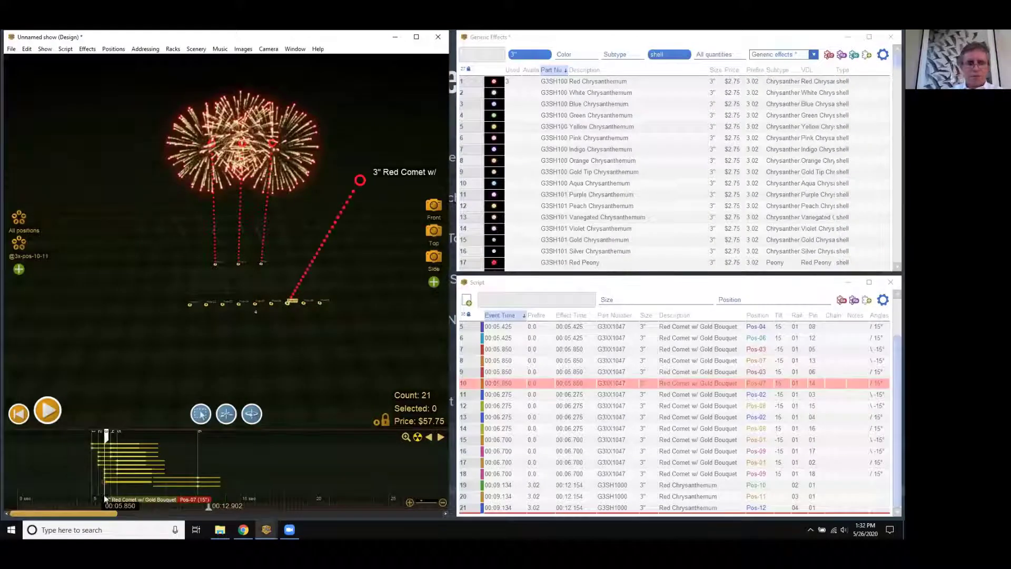
drag(208, 507, 131, 507)
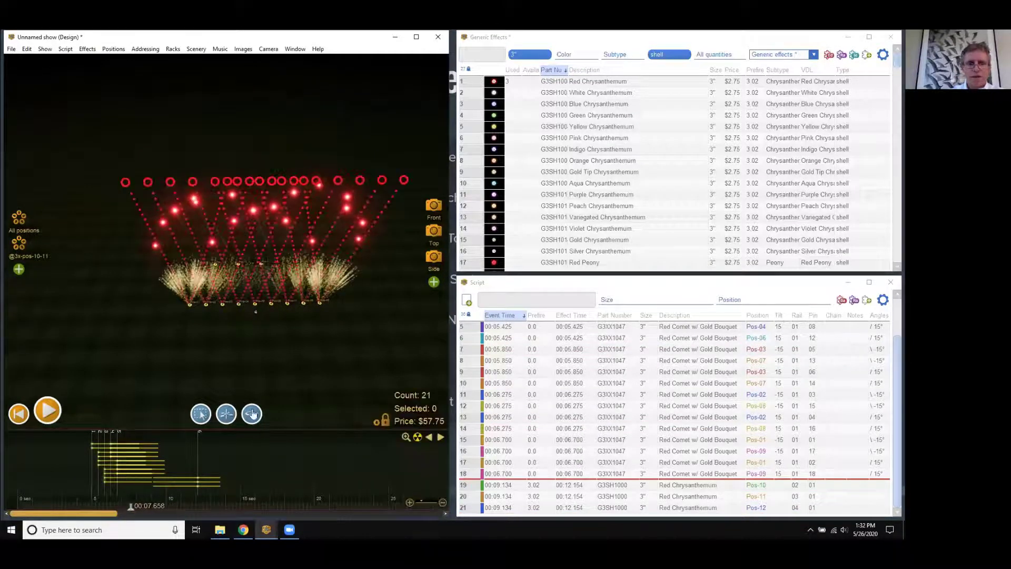
right_drag(249, 372, 237, 350)
scroll(237, 350, up, 5)
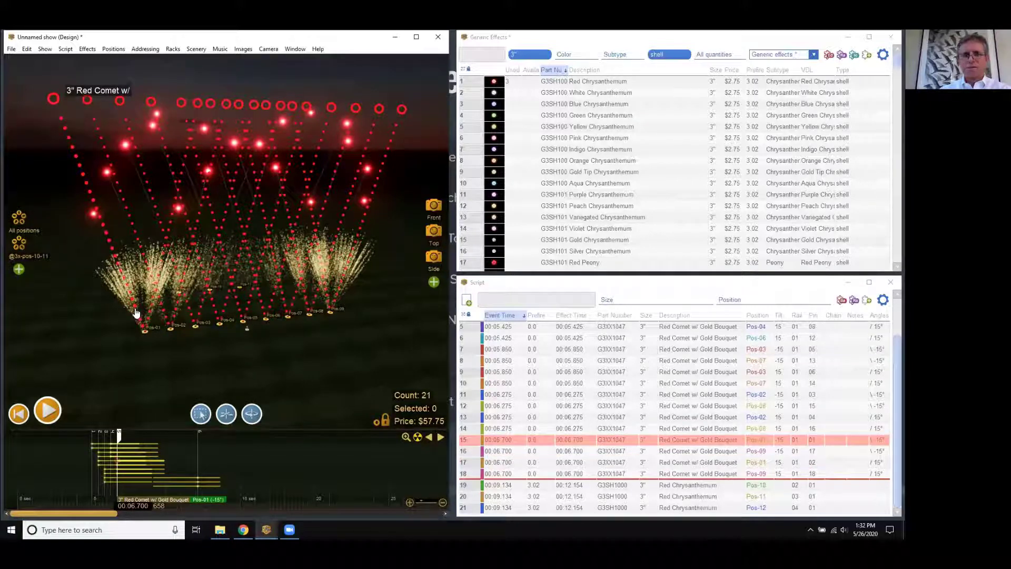
Step: Reopen the show addressing settings and set the maximum e-matches per pin to 99
click(146, 49)
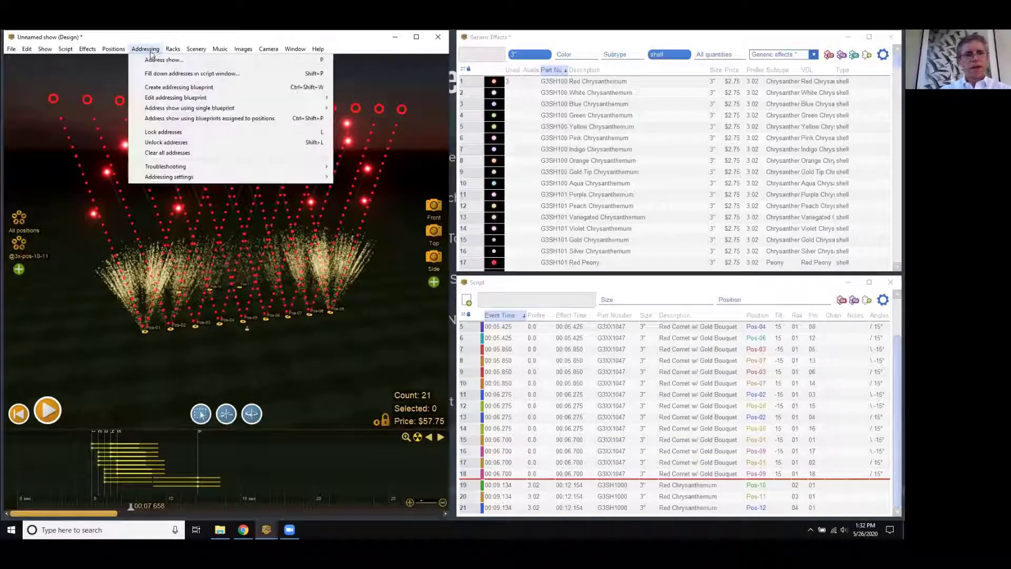
click(155, 58)
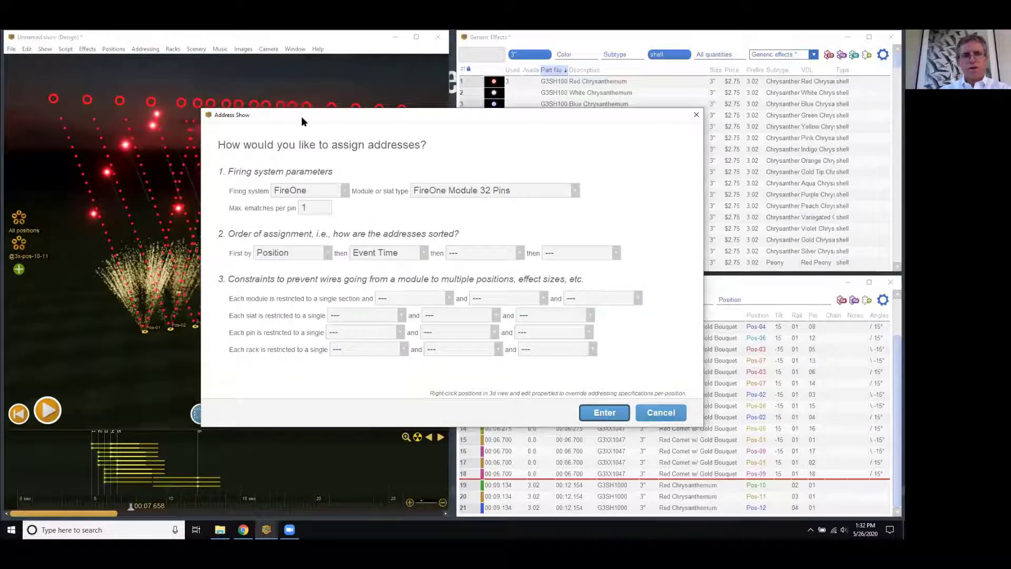
drag(302, 116, 475, 176)
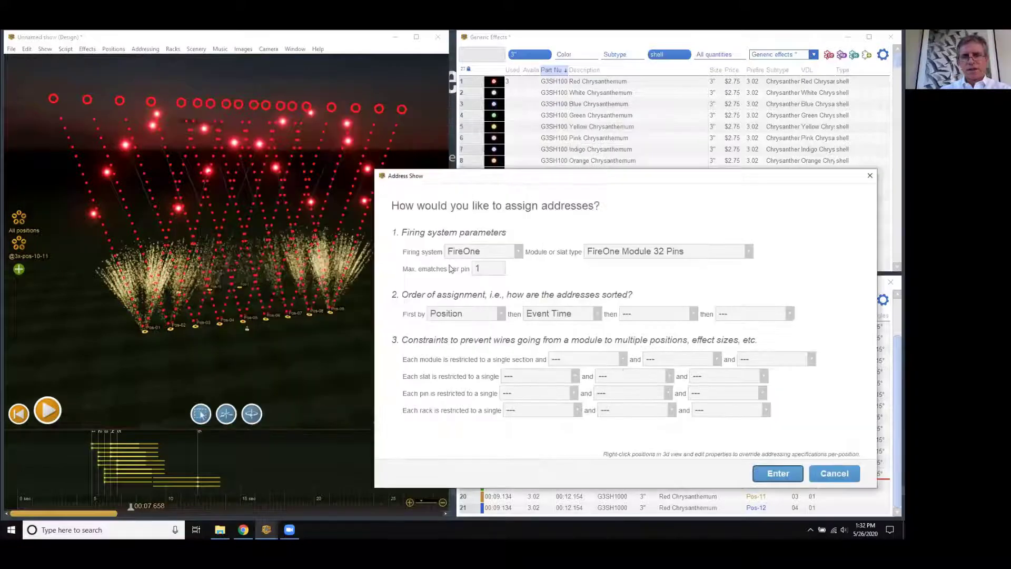
click(479, 269)
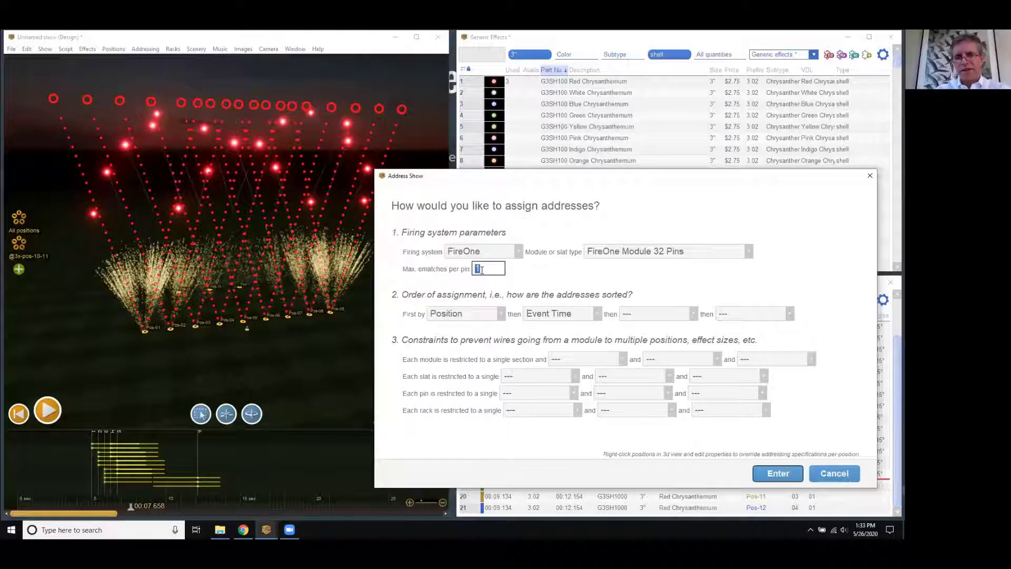
text(99)
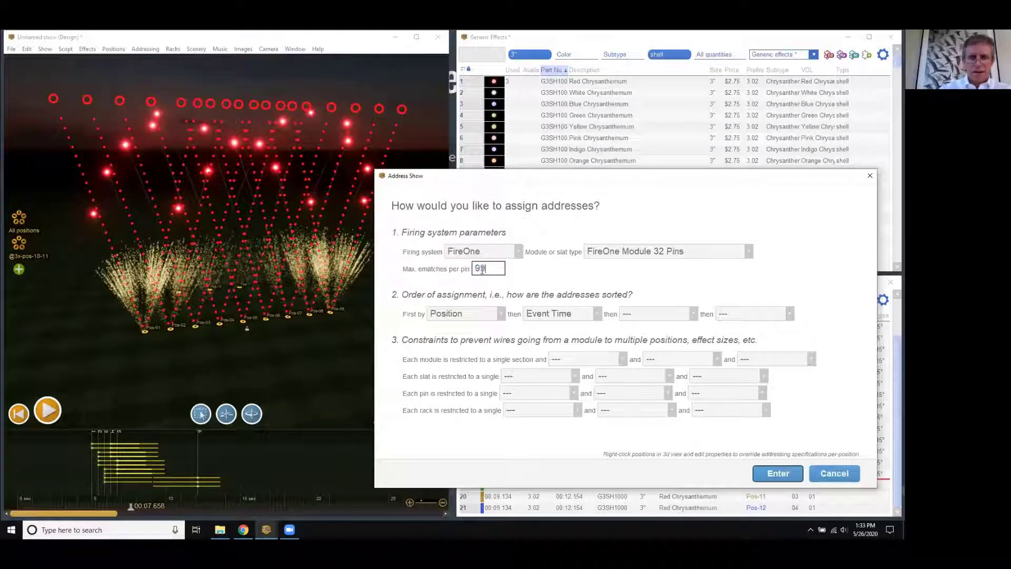
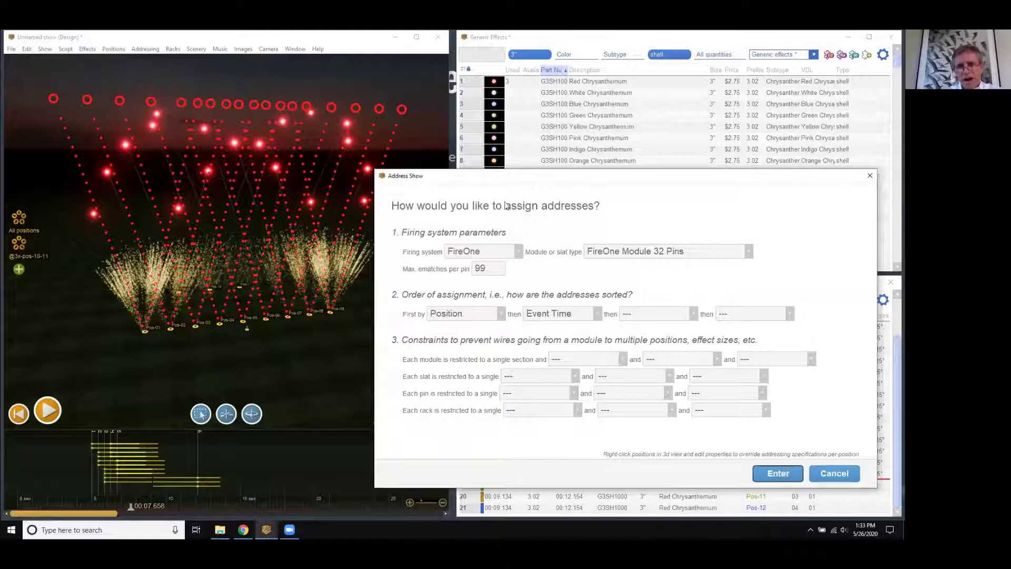
Step: Address the show with FireOne 32-pin modules, sorted by Position and Event Time, and review the addressing summary
drag(508, 181, 401, 133)
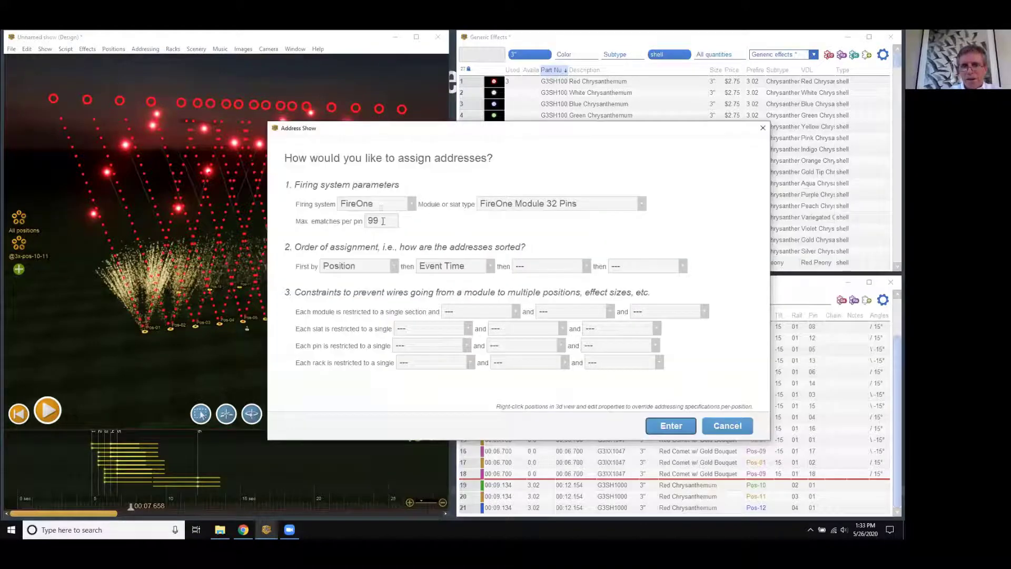
double_click(373, 221)
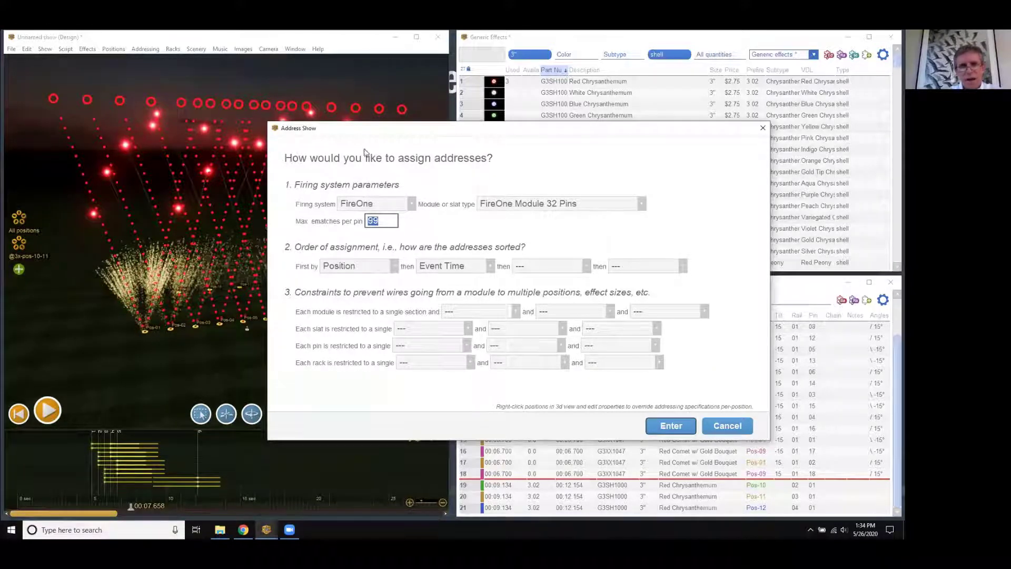
drag(371, 136, 375, 125)
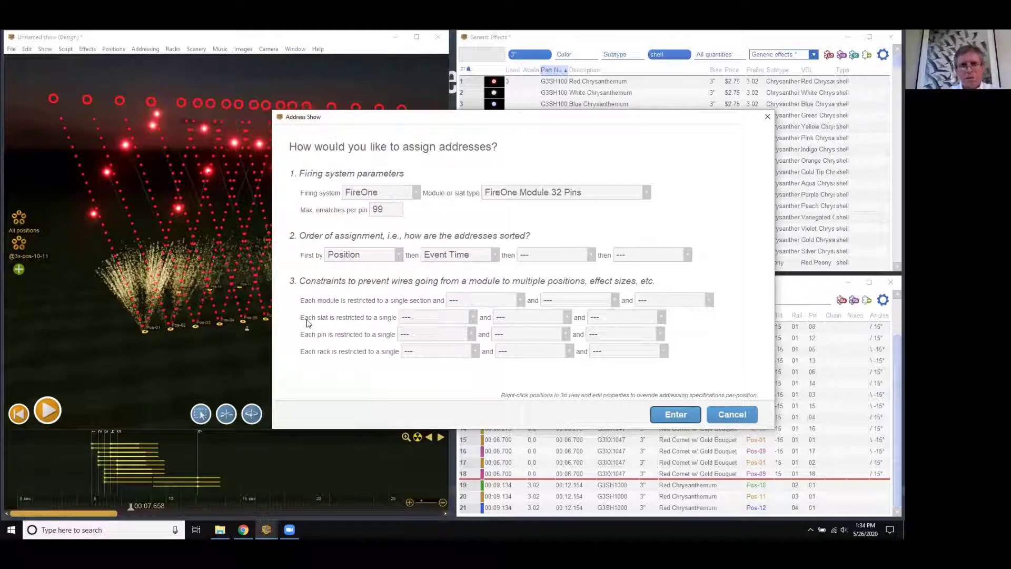
drag(339, 121, 447, 159)
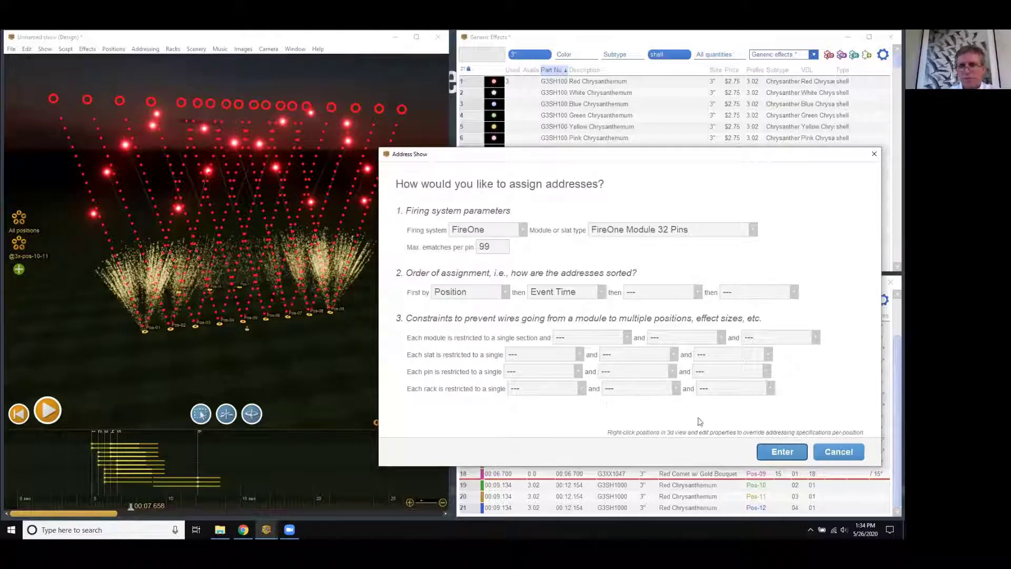
click(775, 453)
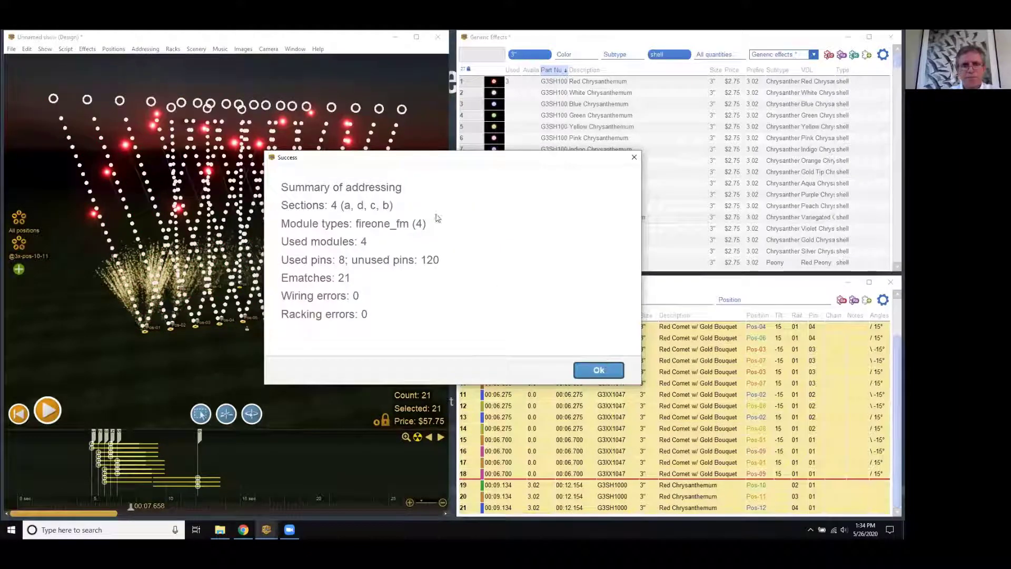
drag(388, 161, 514, 118)
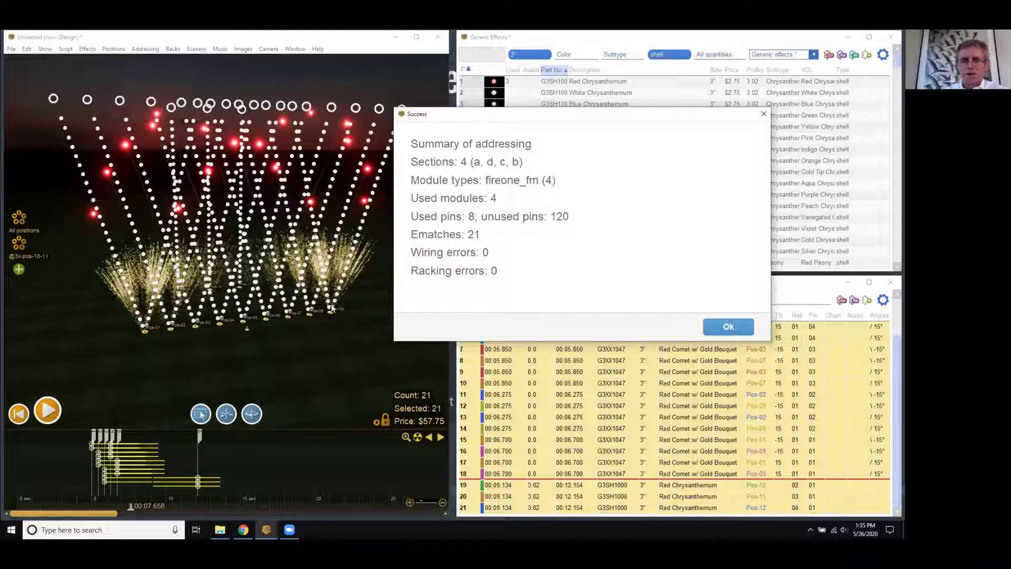
key(Return)
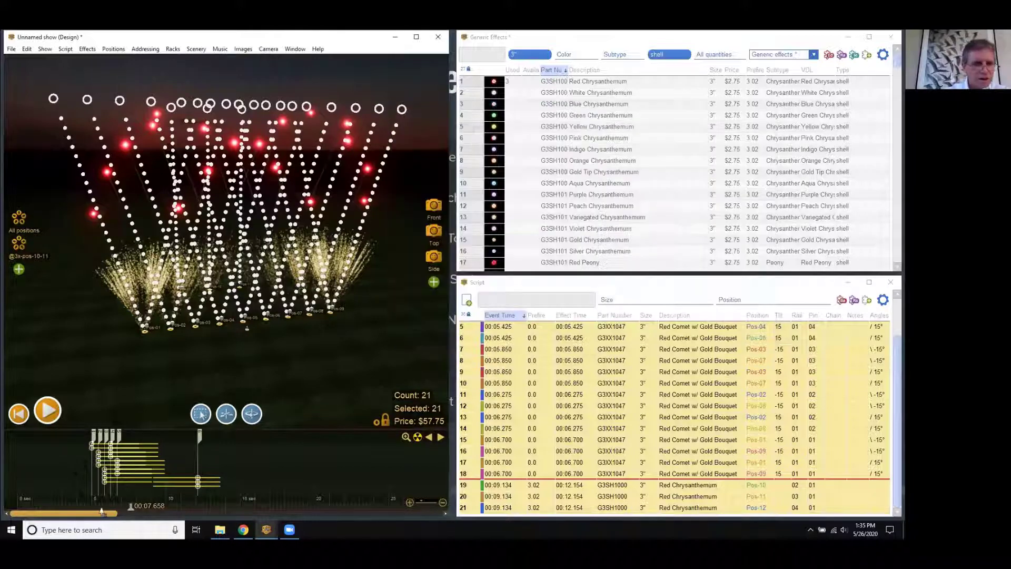
Step: Move the playback time to 00:06.700 and select the four comets fired then from Pos-01 and Pos-09 to examine their shared pin
click(116, 507)
mouse_move(115, 507)
mouse_down()
mouse_move(79, 507)
mouse_move(120, 505)
mouse_up()
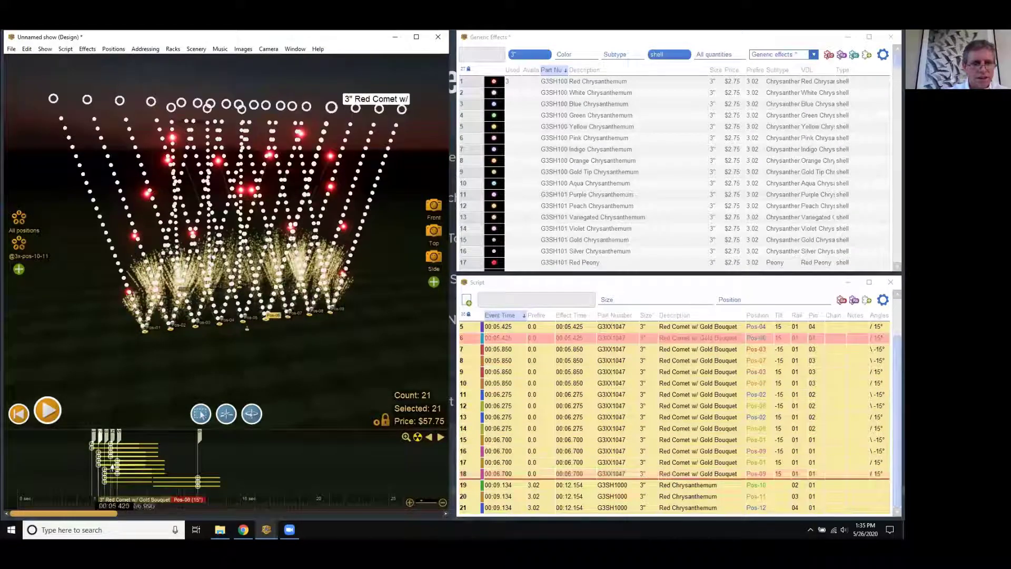
scroll(113, 467, up, 2)
scroll(112, 467, up, 6)
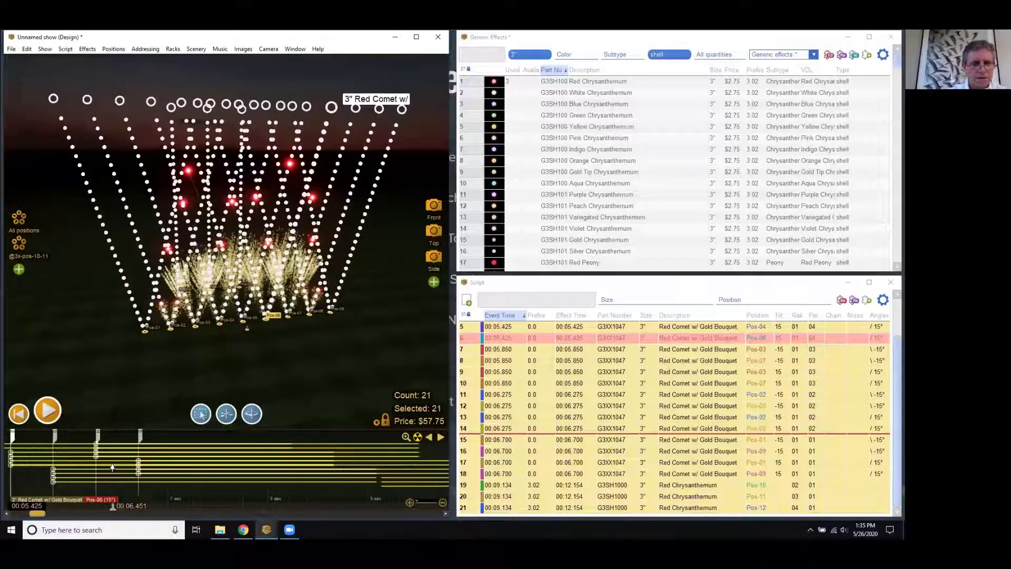
drag(120, 506, 140, 498)
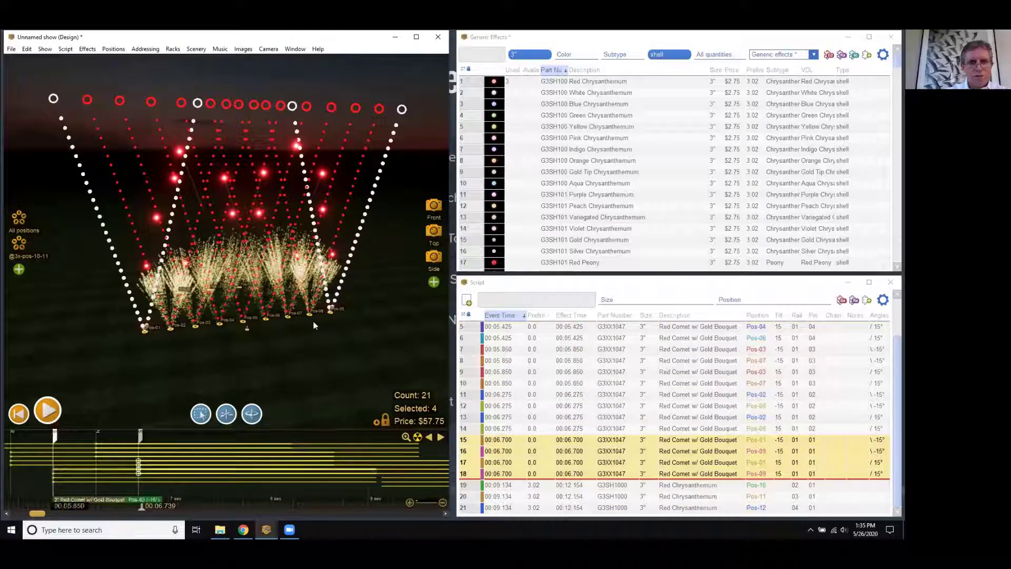
click(472, 443)
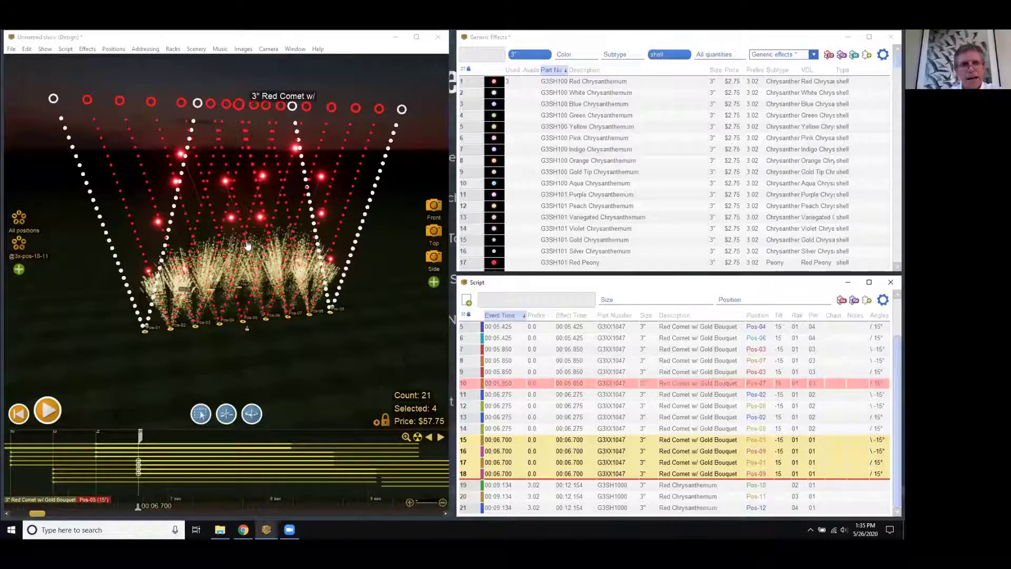
Step: Open the Address Show settings and restrict each pin to a single Position
click(143, 50)
click(154, 62)
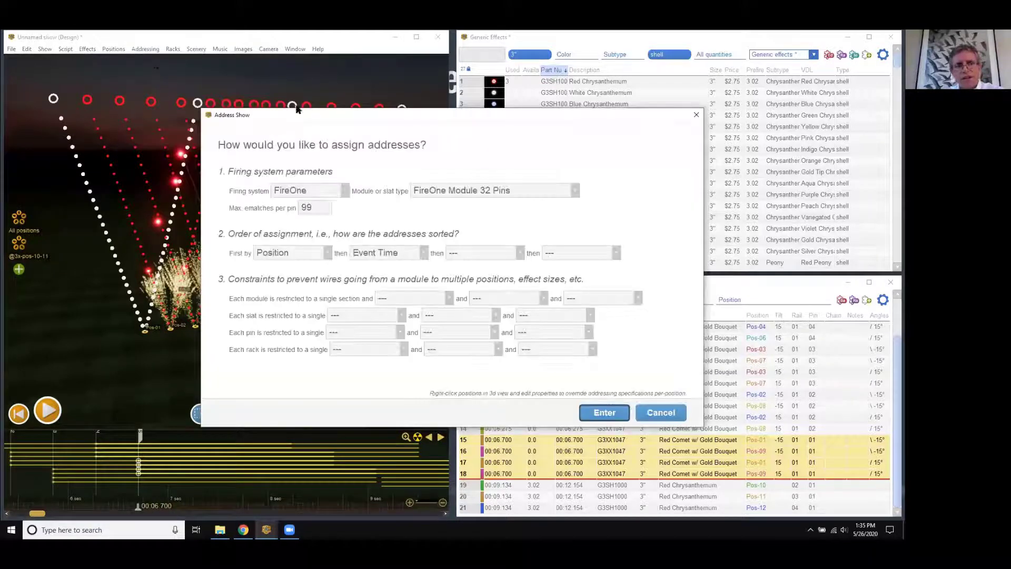
drag(297, 117, 378, 101)
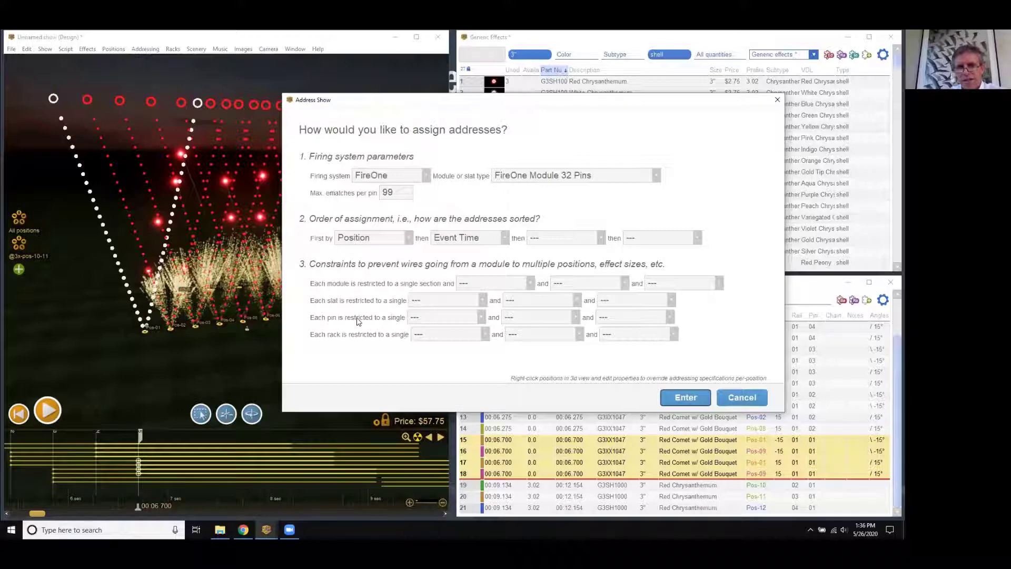
click(429, 319)
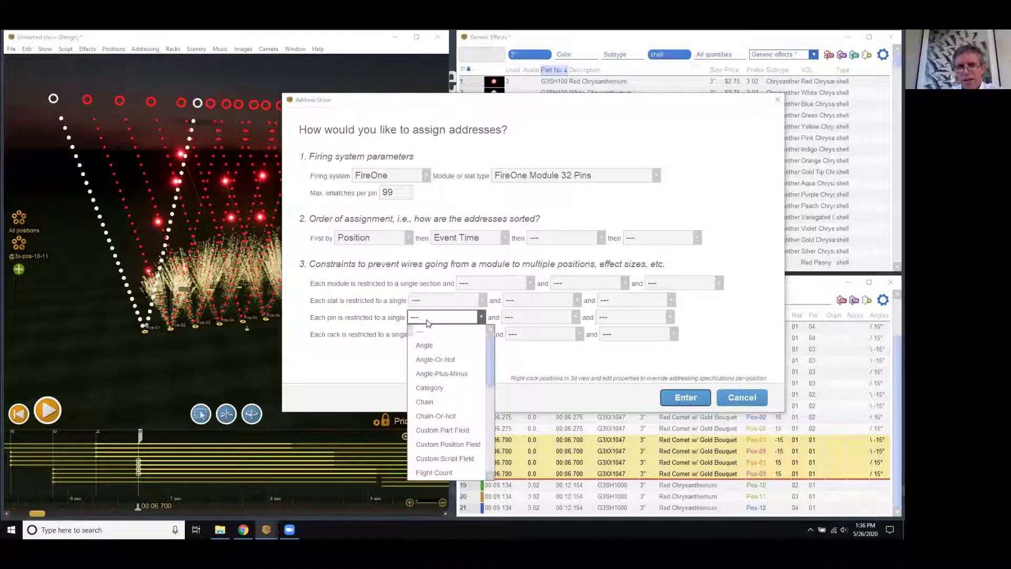
scroll(477, 415, down, 5)
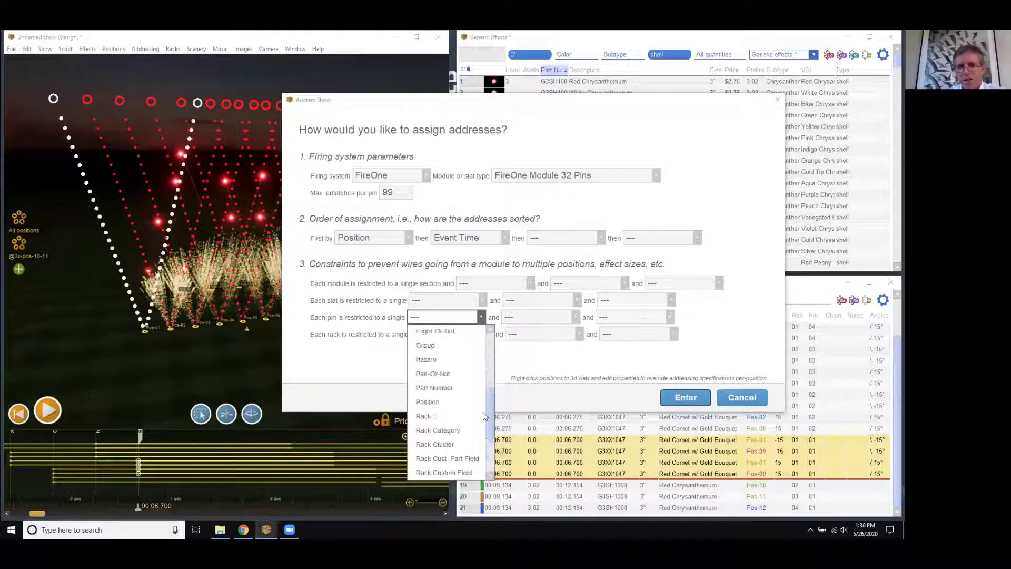
click(446, 388)
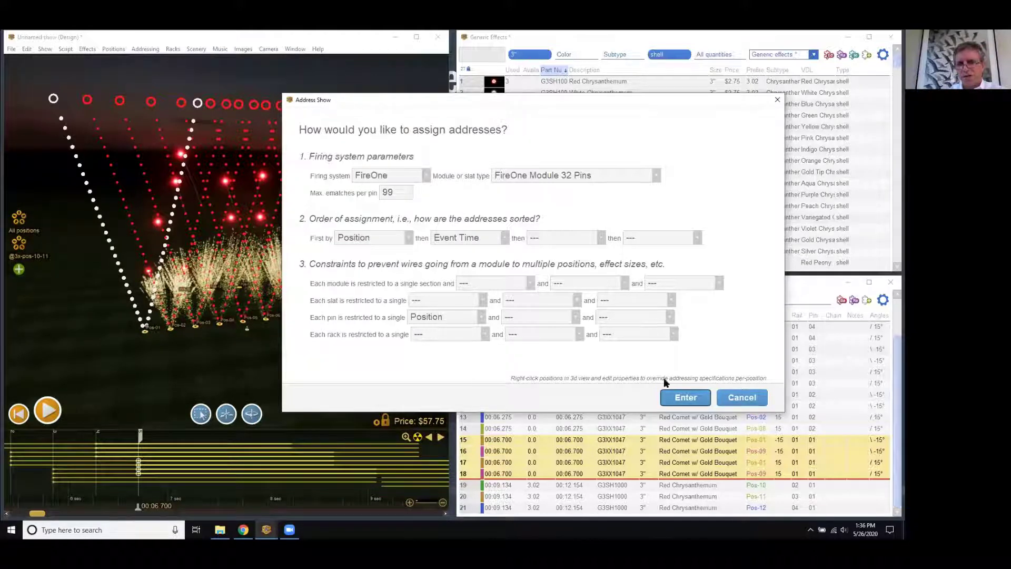
Step: Assign the addresses to the whole show and check the pins of the comets at 00:06.700 in the script
click(685, 399)
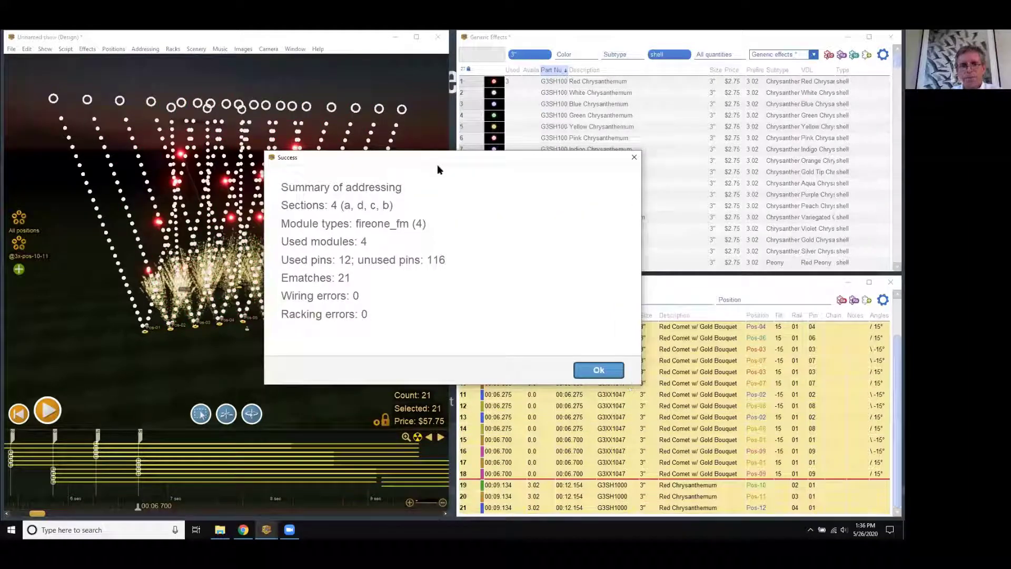
drag(437, 161, 455, 150)
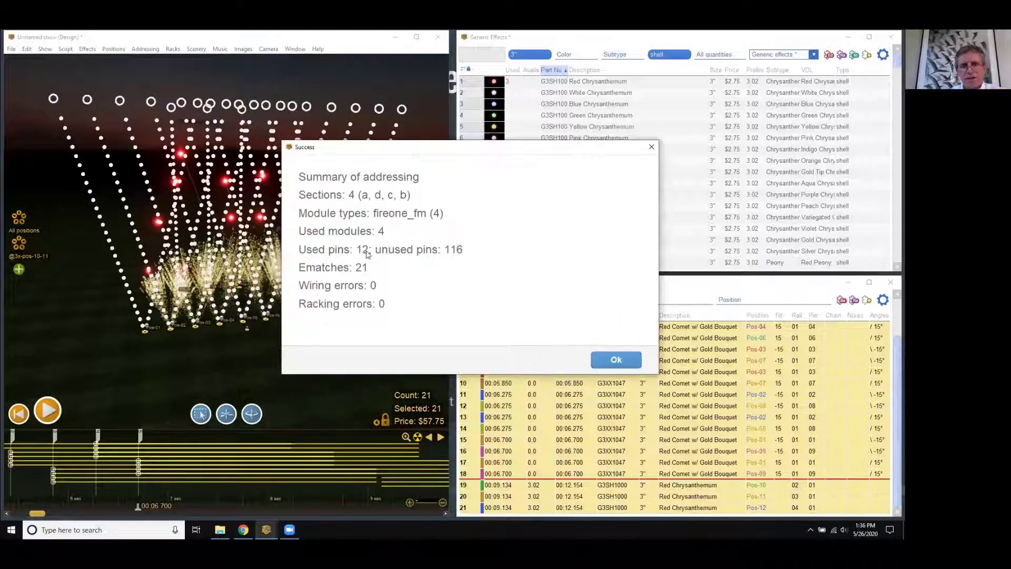
click(612, 362)
click(139, 435)
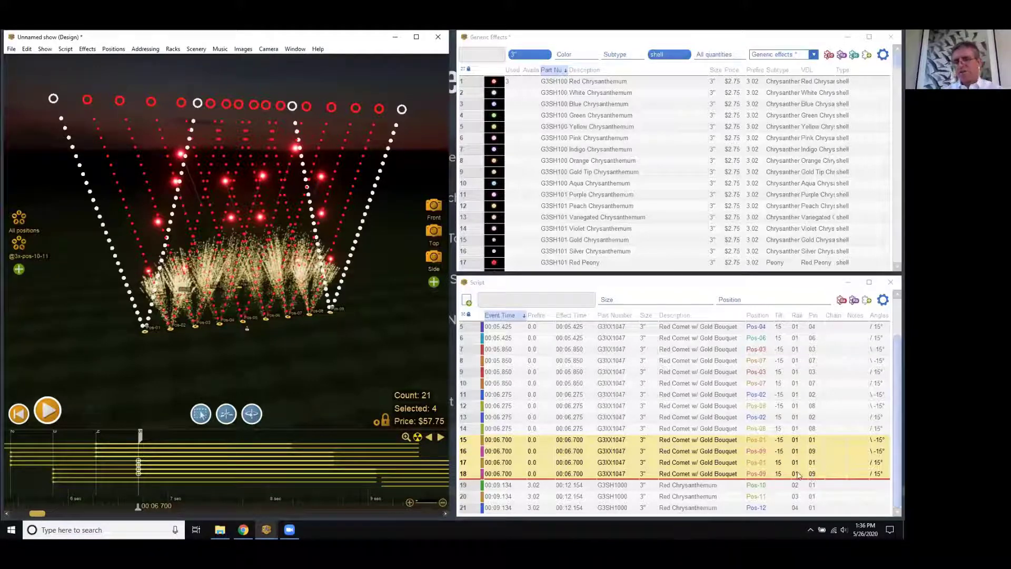
click(353, 369)
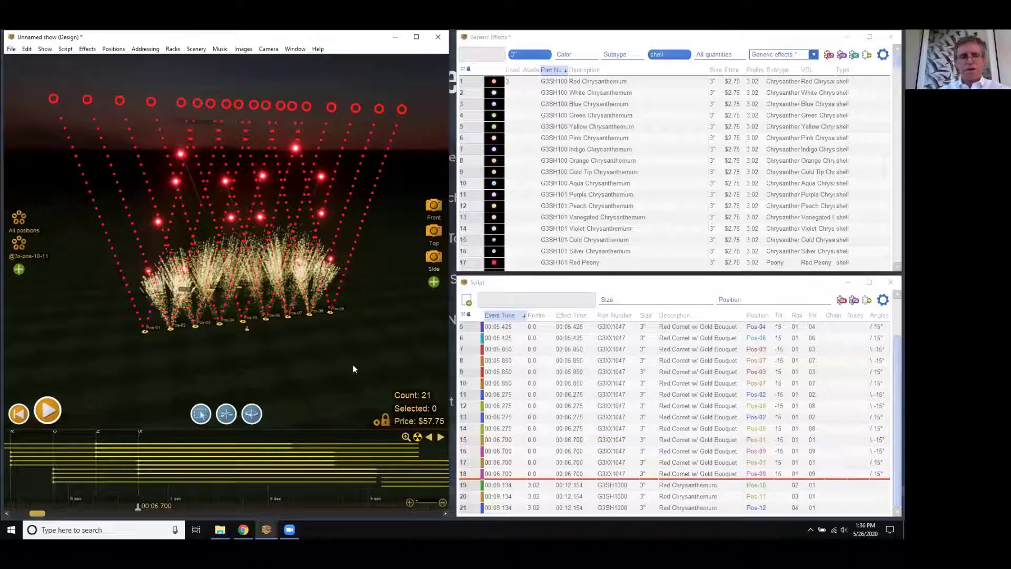
Step: Try to address the show with each pin restricted to a single Group instead of Position
click(145, 48)
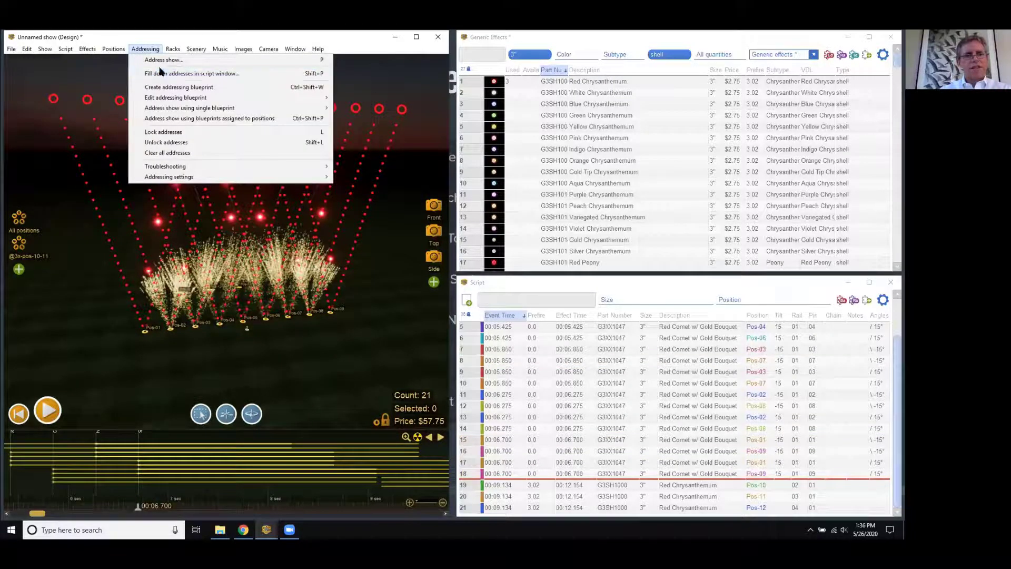
click(161, 60)
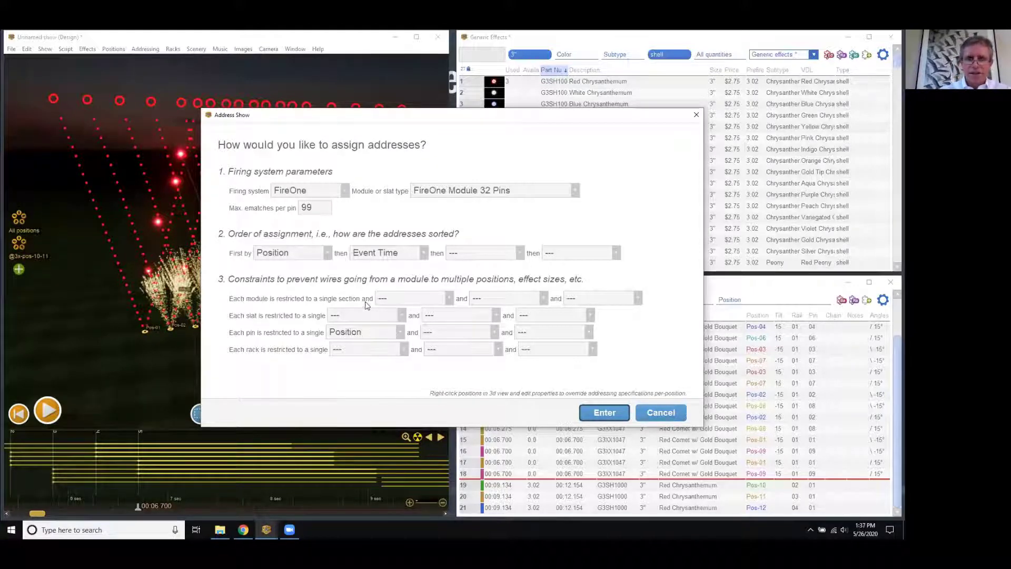
click(398, 299)
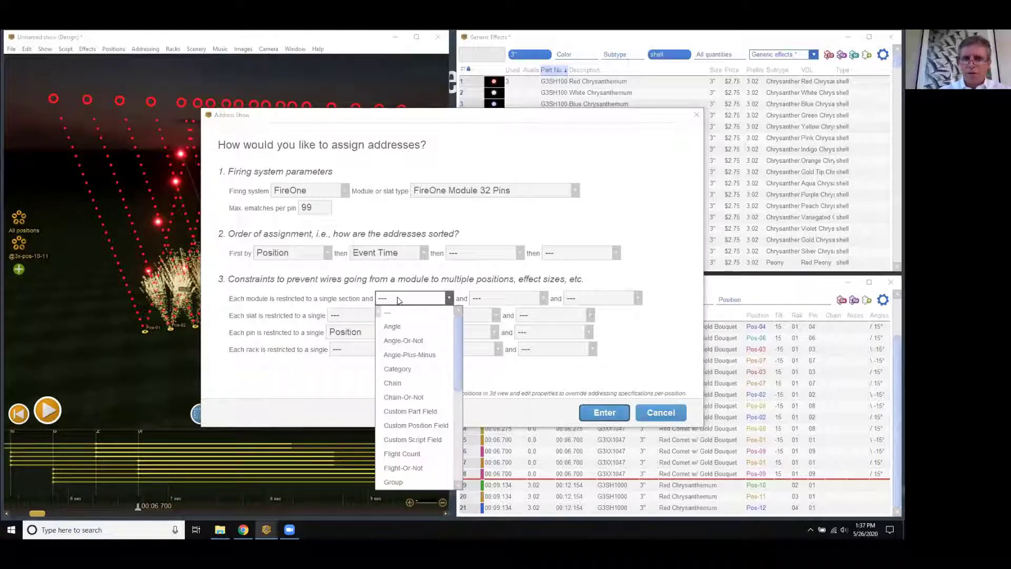
click(398, 301)
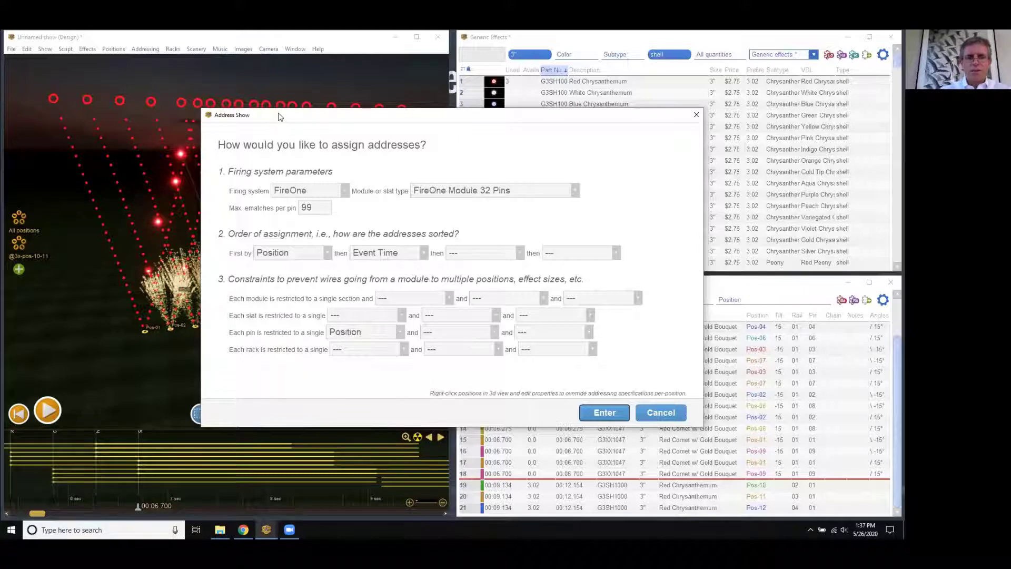
drag(280, 117, 362, 95)
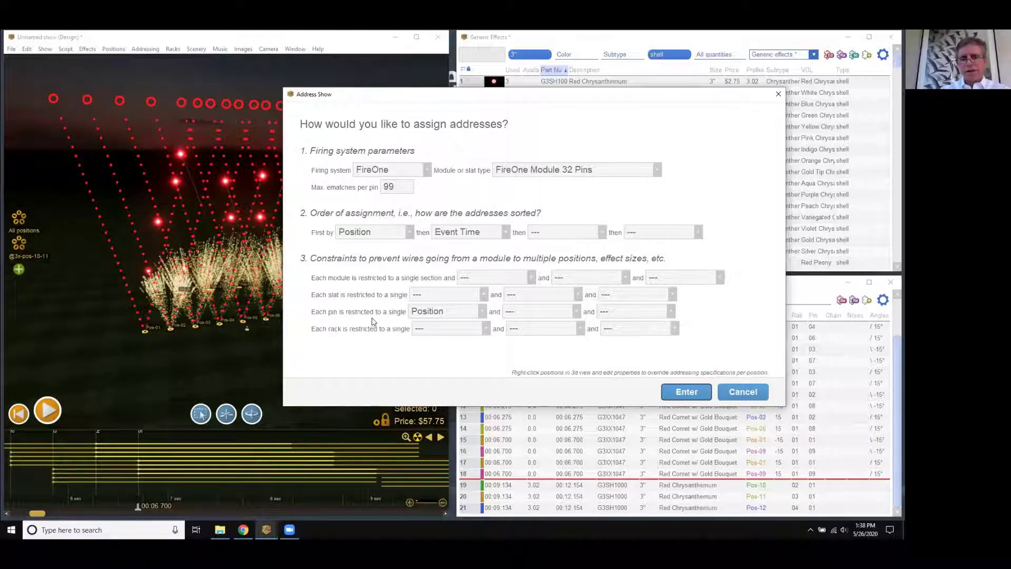
click(435, 314)
drag(493, 347, 492, 407)
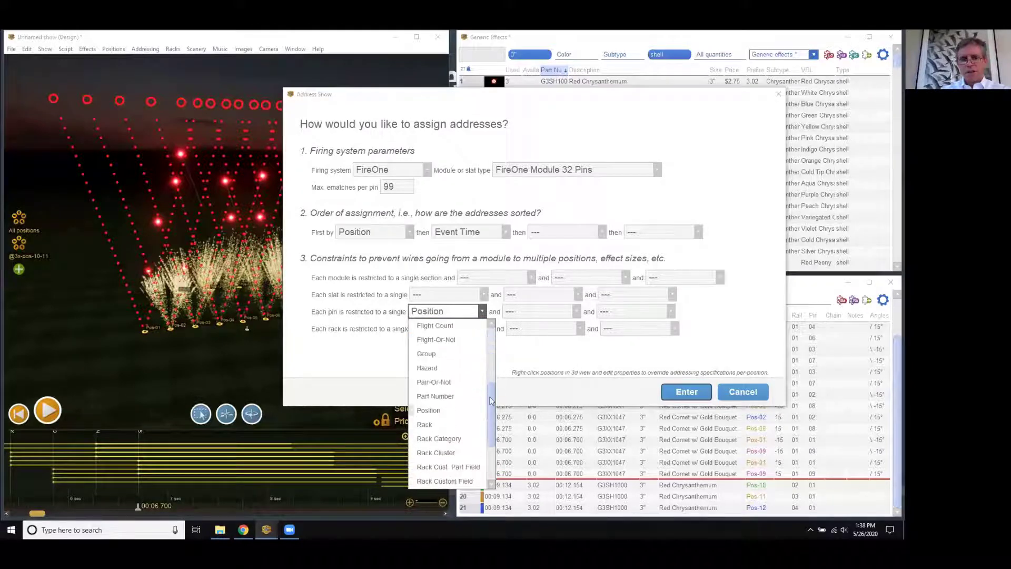
click(450, 360)
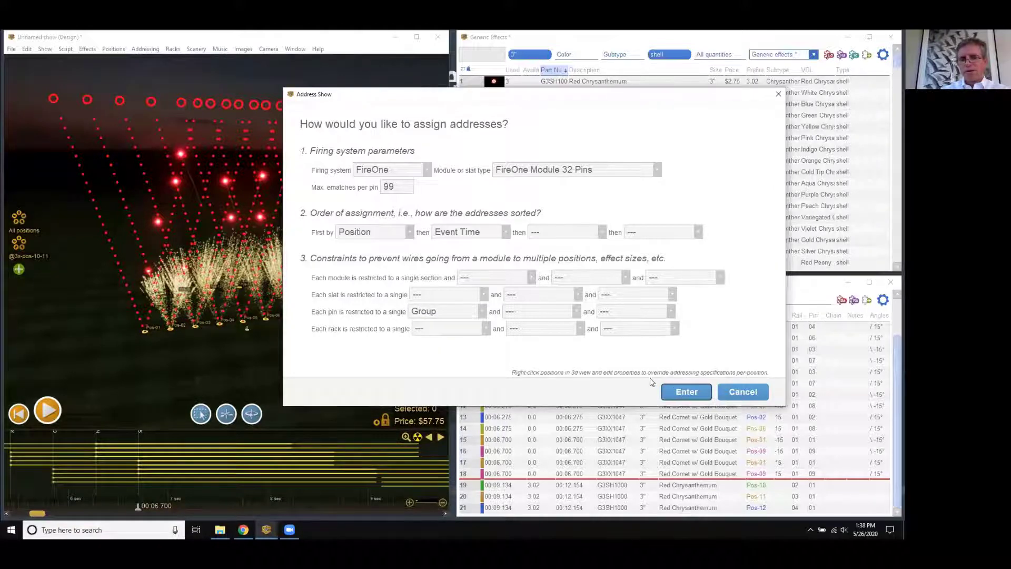
click(683, 392)
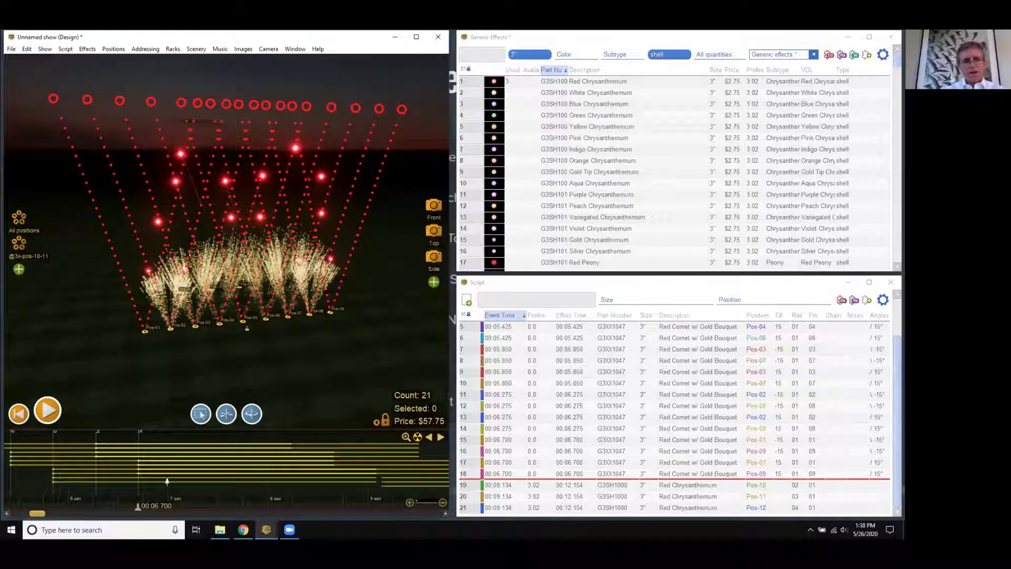
Step: Combine the two Red Comet w/ Gold Bouquet events at Pos-01 as a group
scroll(151, 494, down, 5)
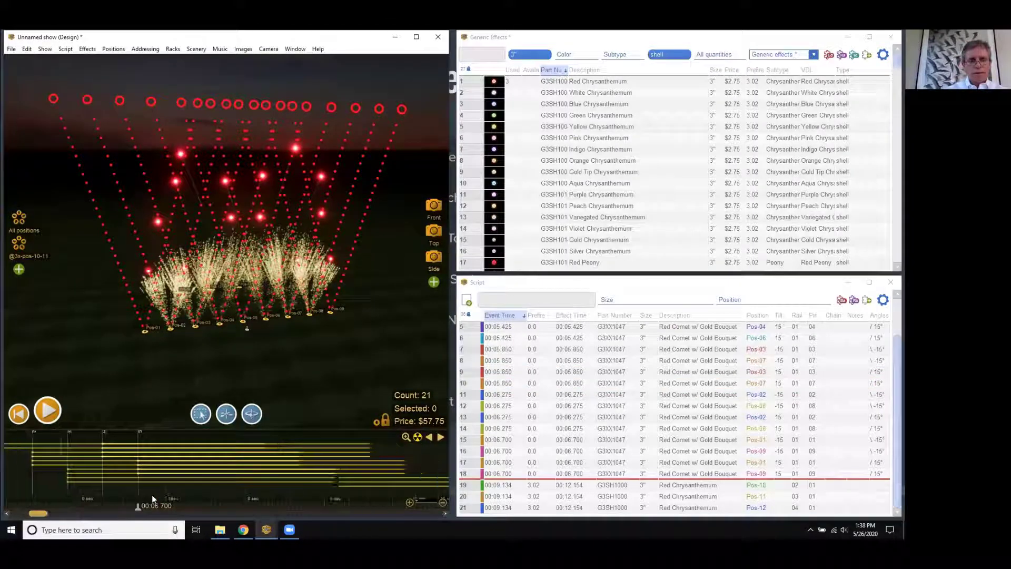
scroll(152, 495, down, 1)
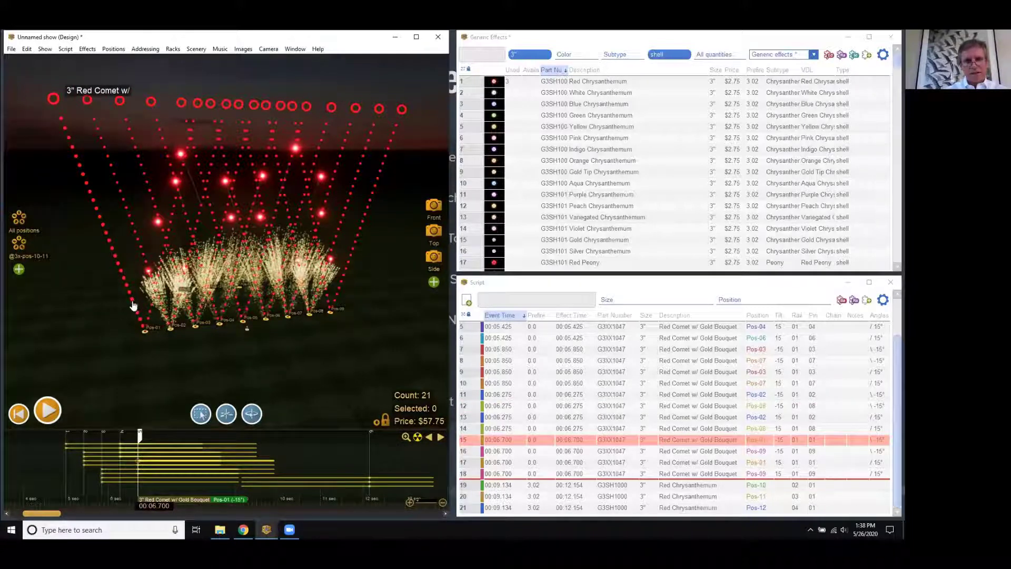
click(146, 327)
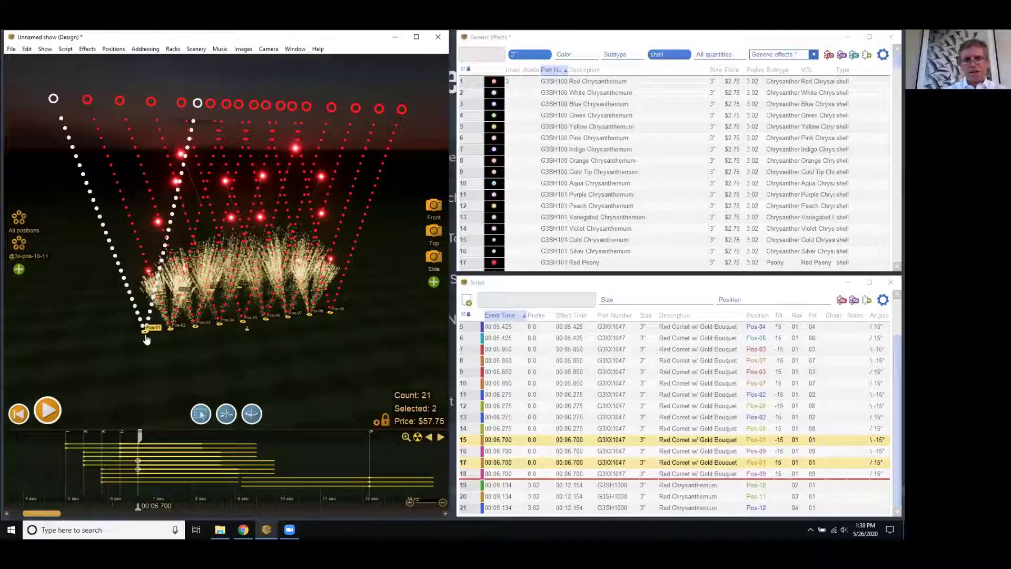
click(65, 49)
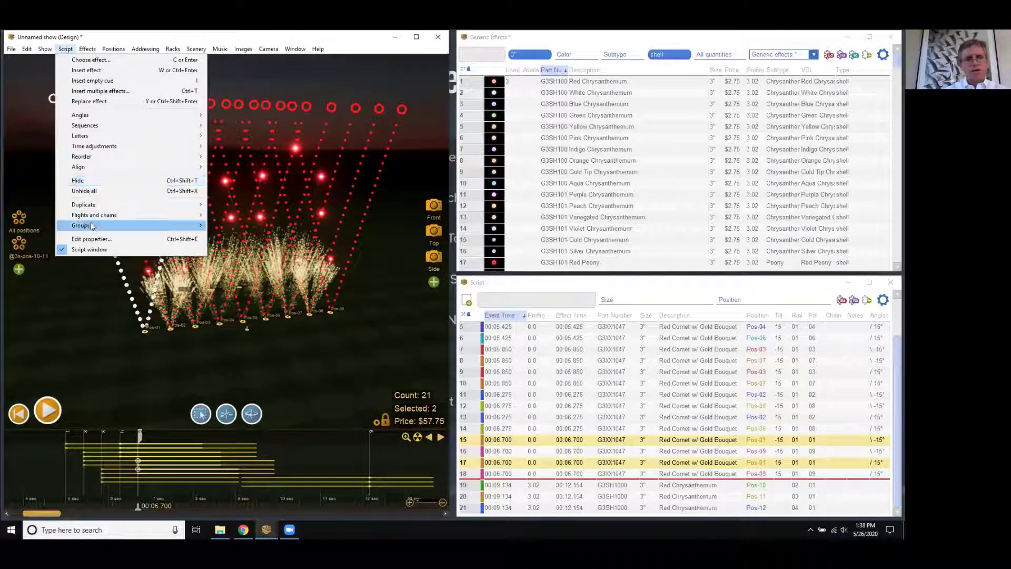
mouse_move(97, 227)
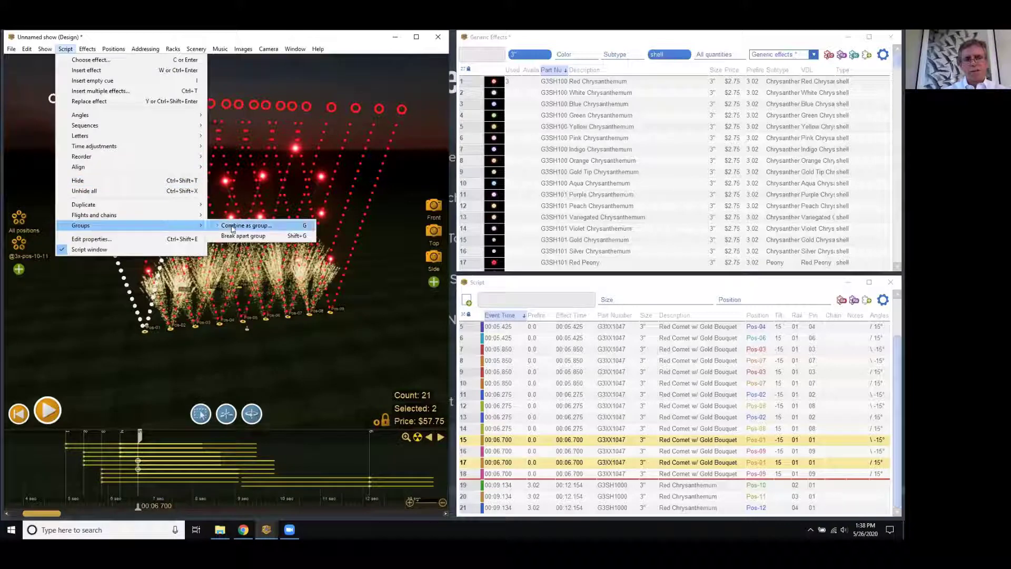
click(304, 231)
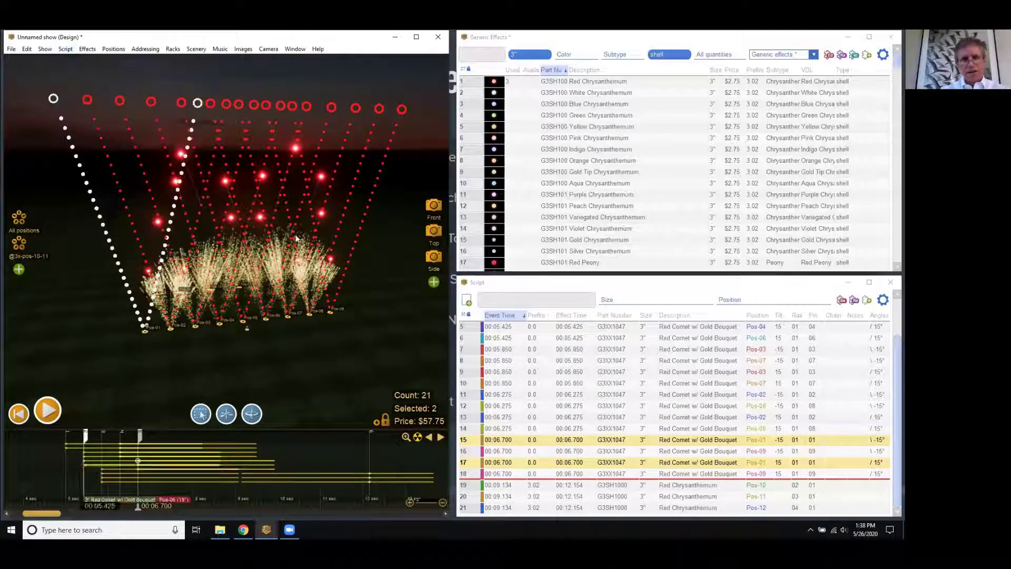
Step: Combine the angled comet pairs at Pos-02, Pos-04 and Pos-05 into one group per position
click(154, 236)
ctrl+click(188, 258)
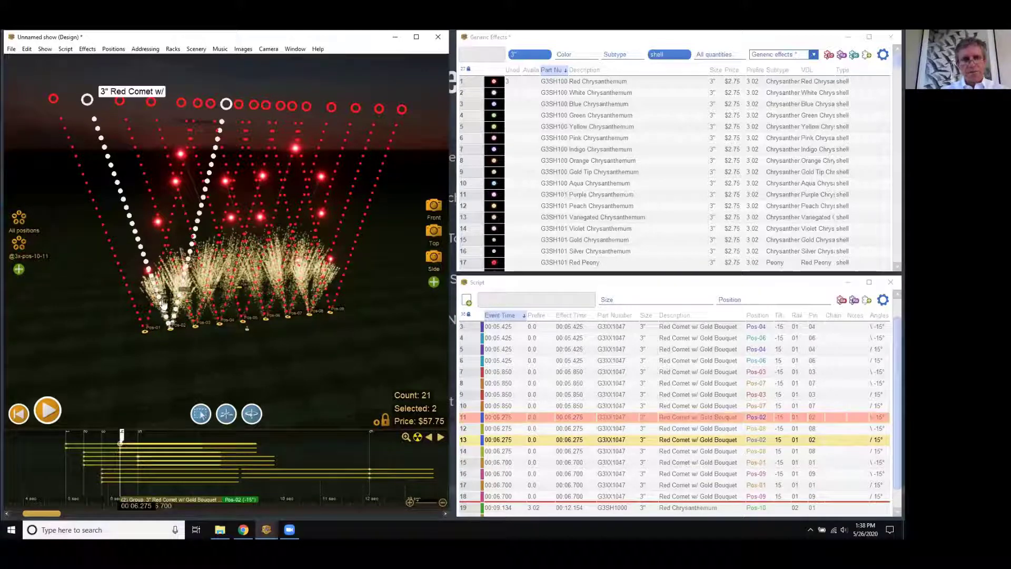
click(185, 227)
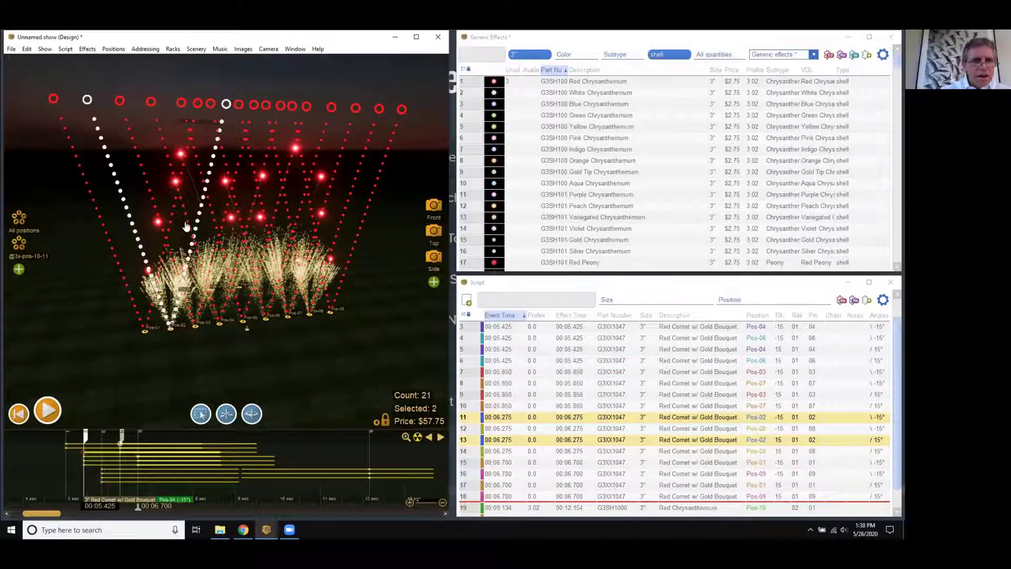
ctrl+click(236, 256)
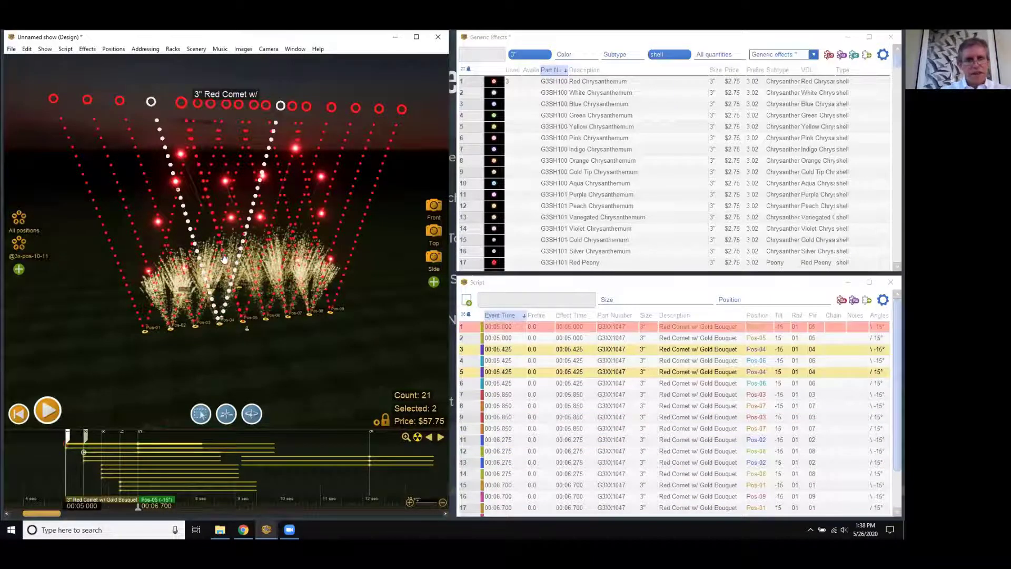
click(224, 261)
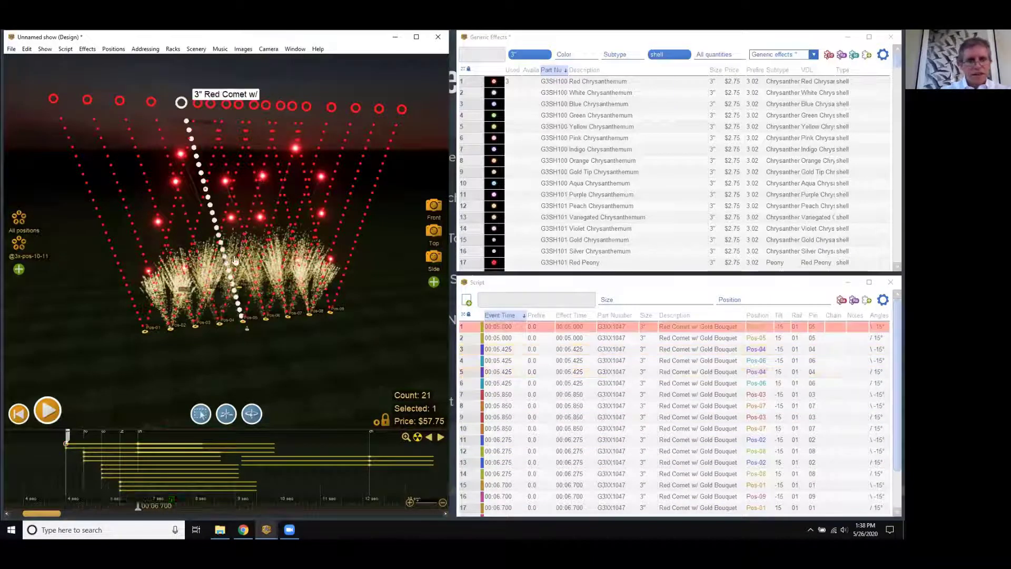
ctrl+click(259, 271)
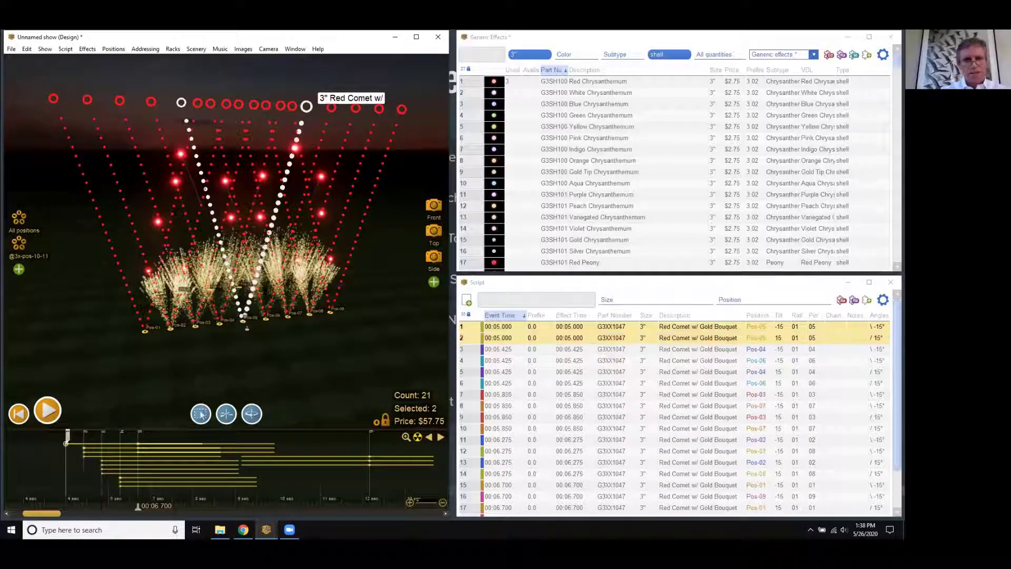
Step: Combine the angled comet pairs at Pos-06, Pos-07, Pos-08 and Pos-09 into one group per position
click(264, 304)
ctrl+click(273, 306)
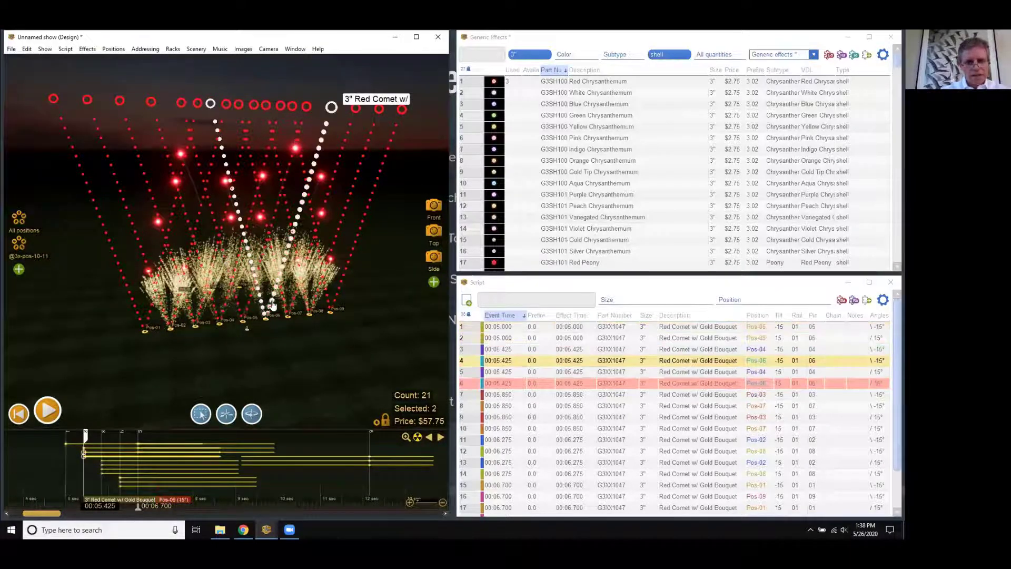
click(285, 305)
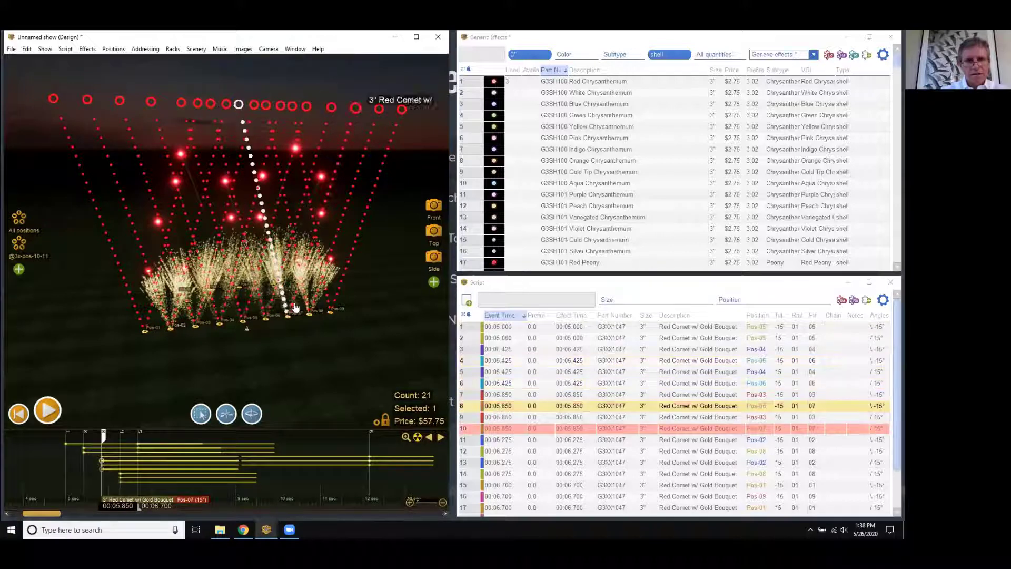
ctrl+click(294, 305)
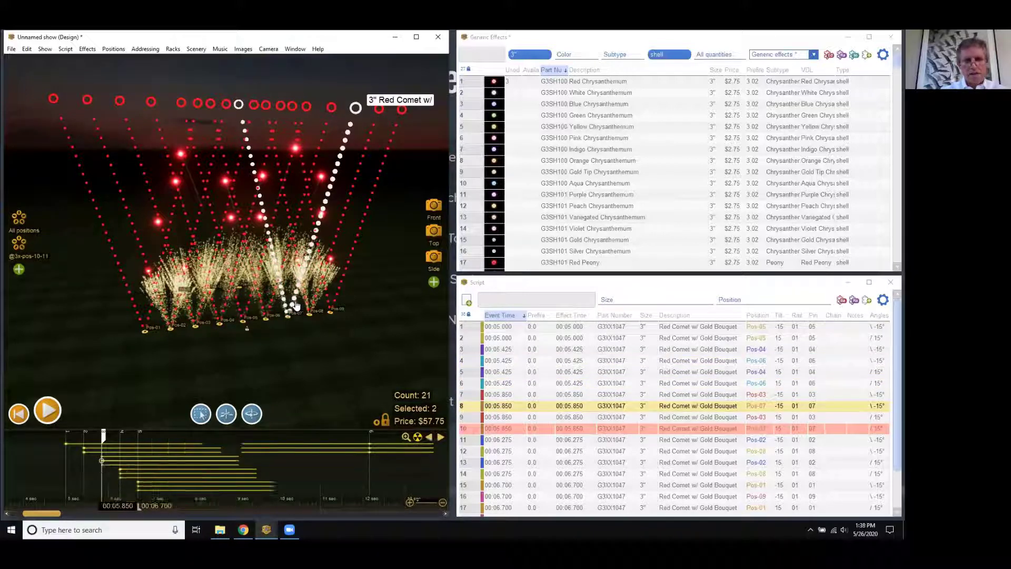
click(308, 304)
ctrl+click(316, 303)
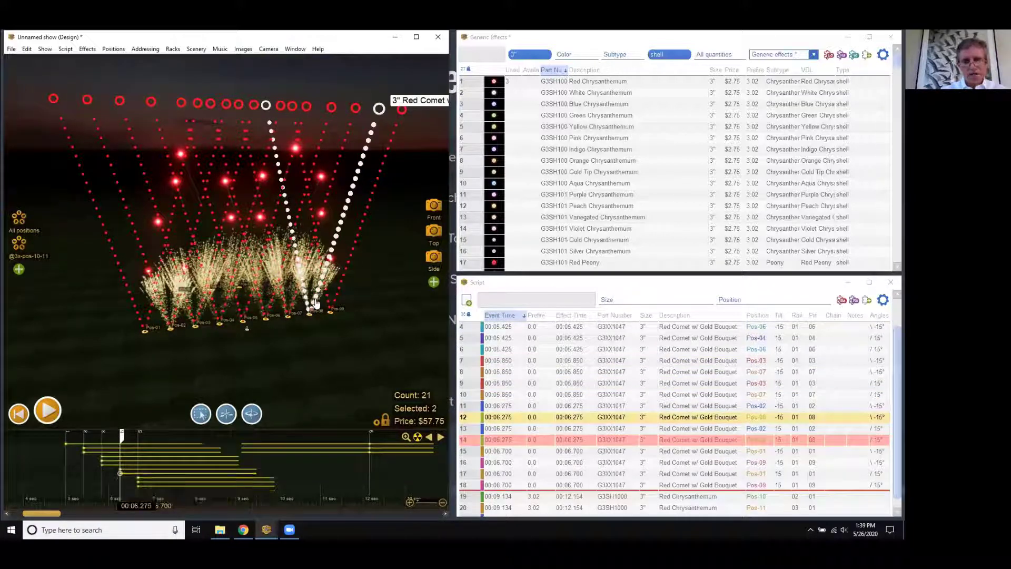
click(326, 303)
ctrl+click(333, 298)
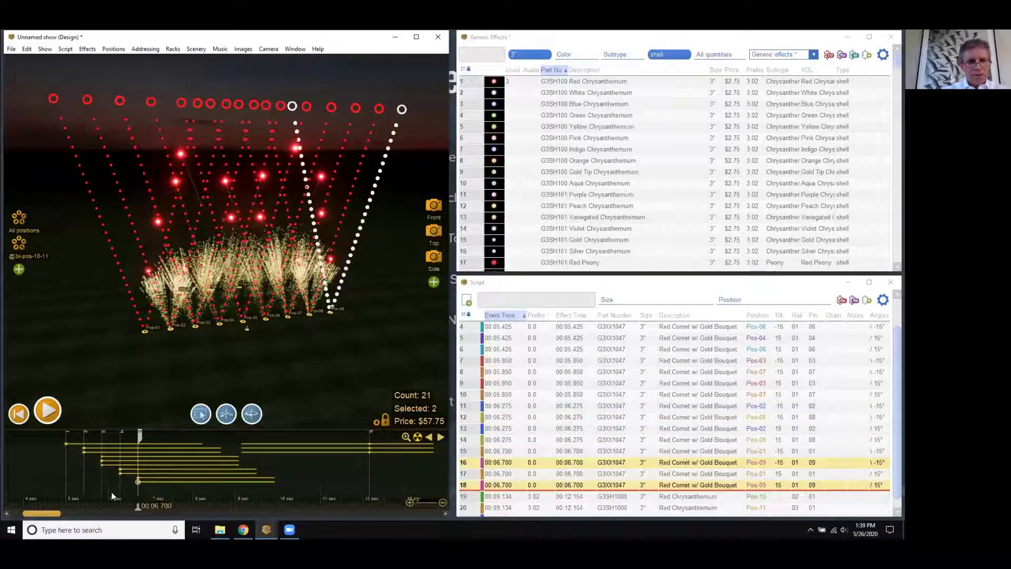
Step: Move the playhead to 00:06.933 and collapse the script's grouped events into single rows
mouse_move(138, 509)
mouse_down()
mouse_move(73, 505)
mouse_move(148, 504)
mouse_up()
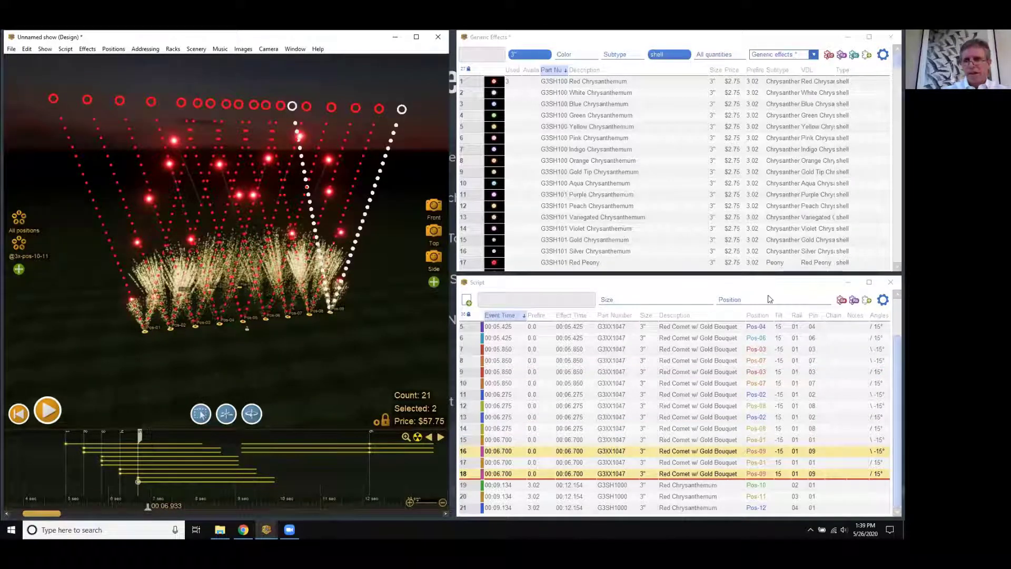
click(883, 299)
click(856, 329)
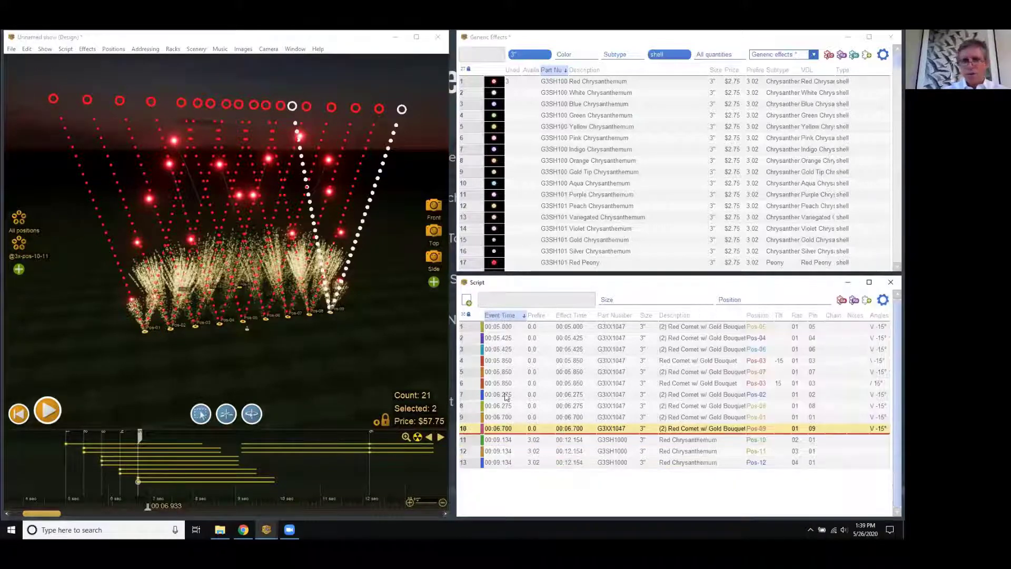
Step: Examine the grouped Pos-05 comets as individual script rows, and return the script to one row per group
drag(469, 327, 466, 464)
click(481, 482)
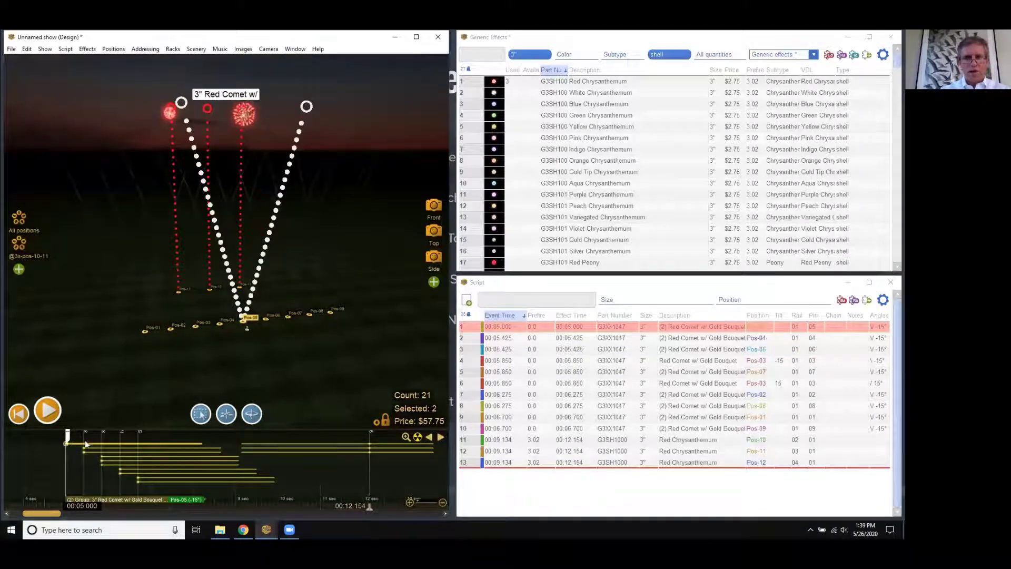
click(468, 327)
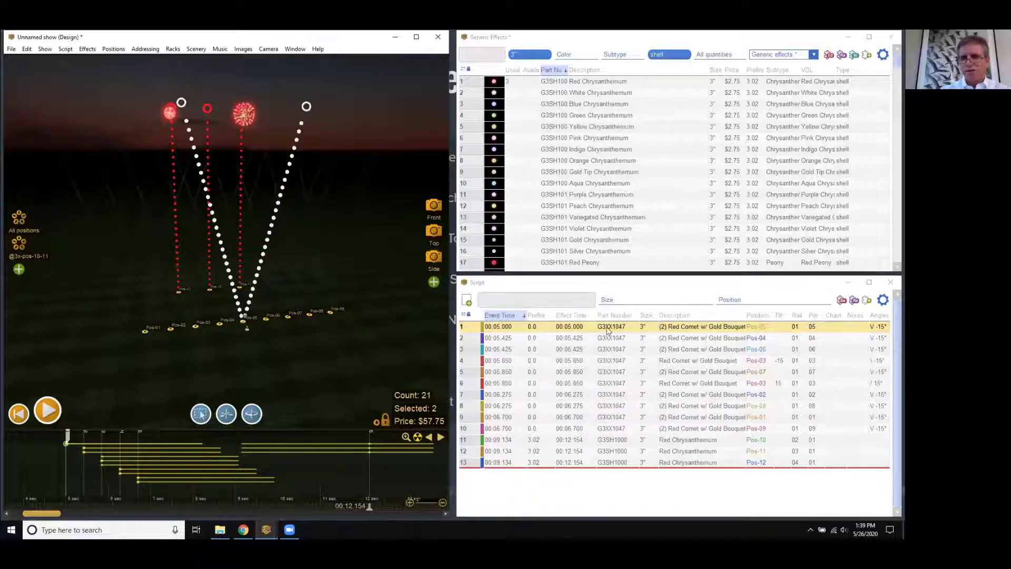
click(883, 300)
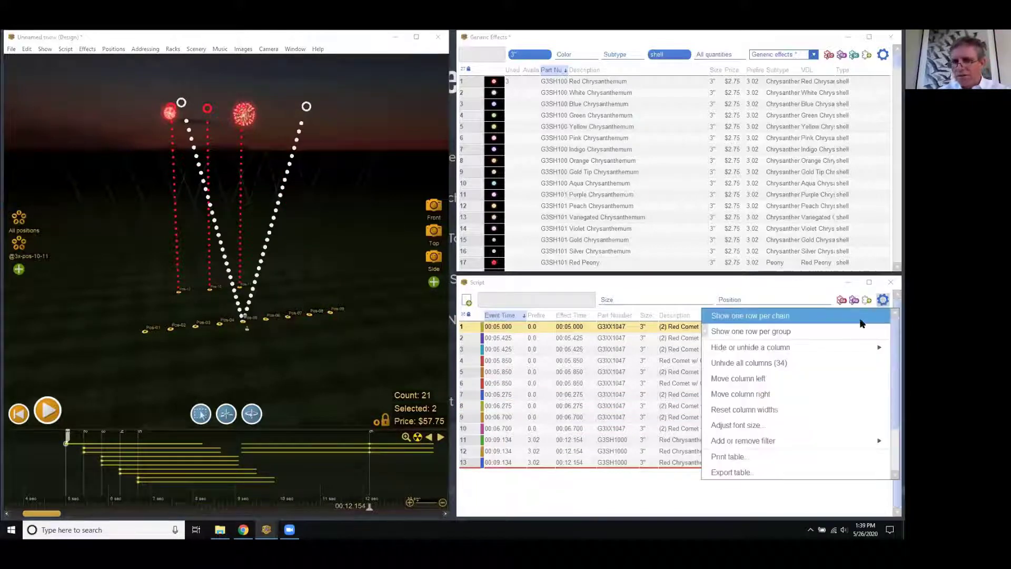
click(732, 332)
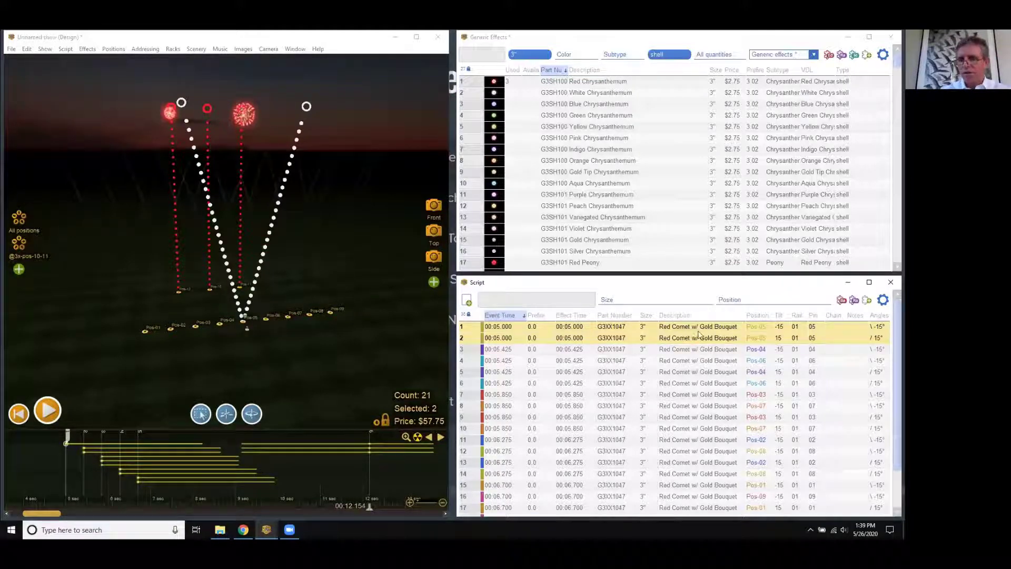
click(885, 302)
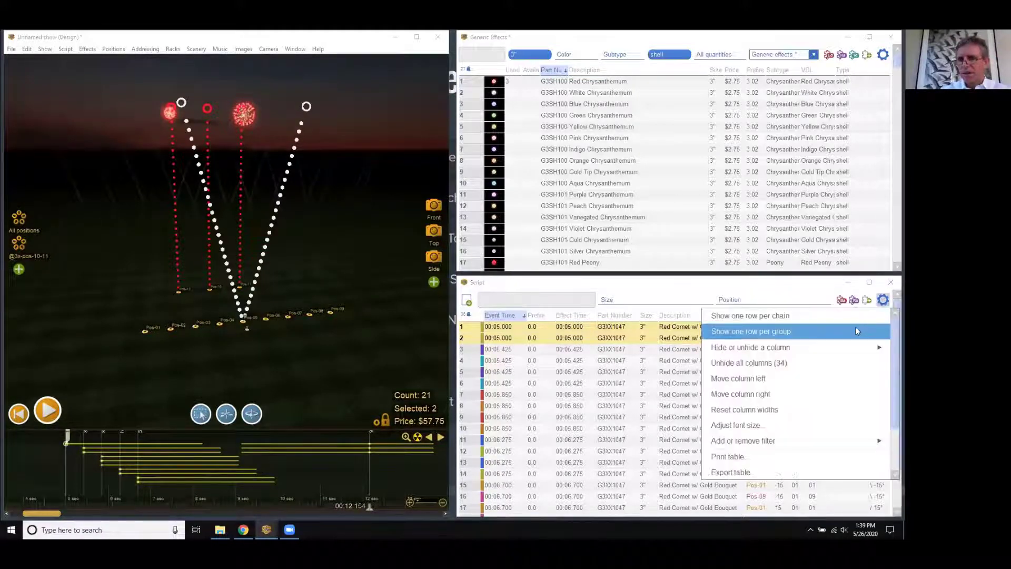
click(856, 328)
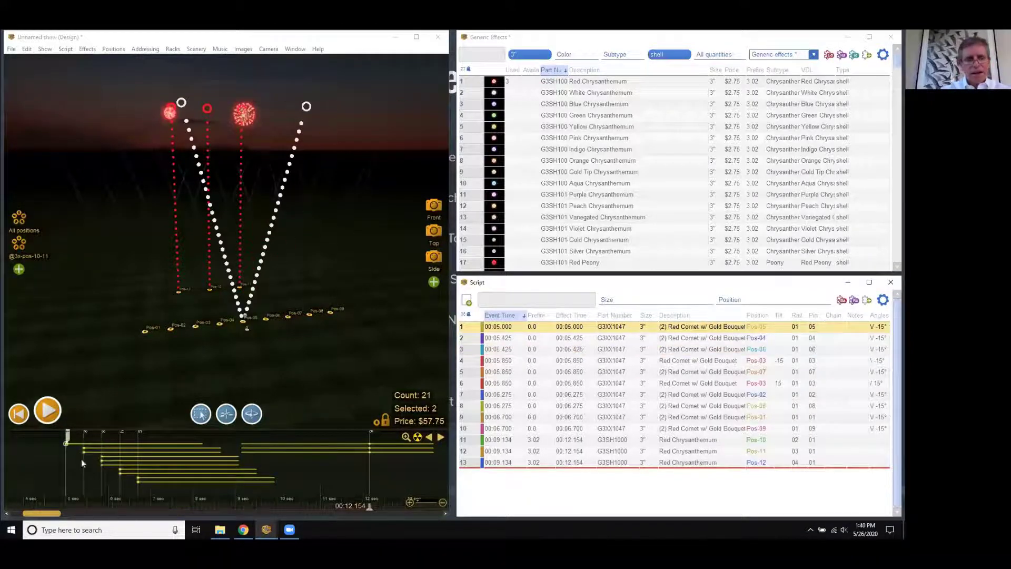
Step: Address the show for FireOne 32-pin modules with each pin restricted to a single Group instead of Position
drag(53, 468, 253, 472)
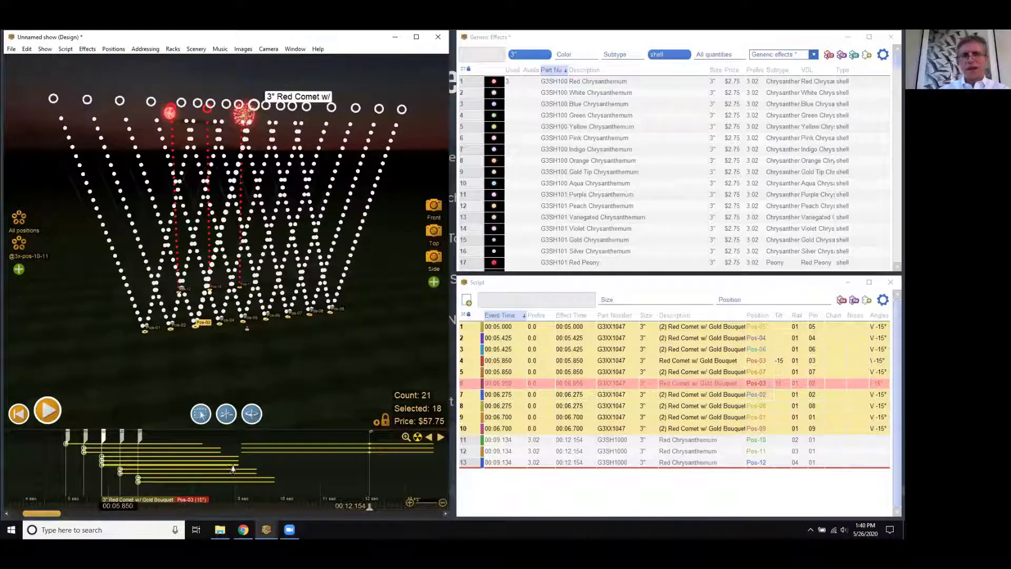
click(146, 48)
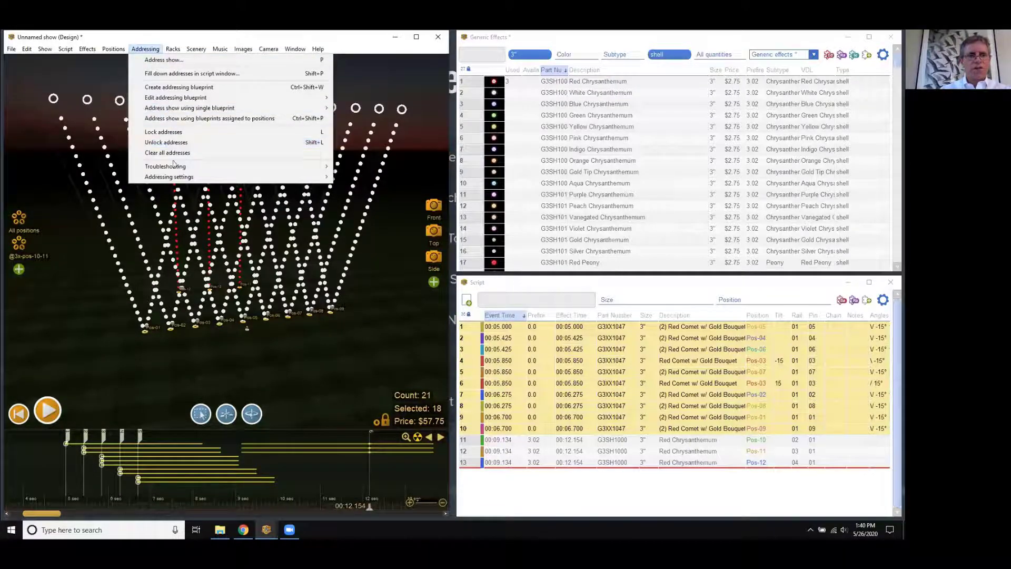
click(167, 61)
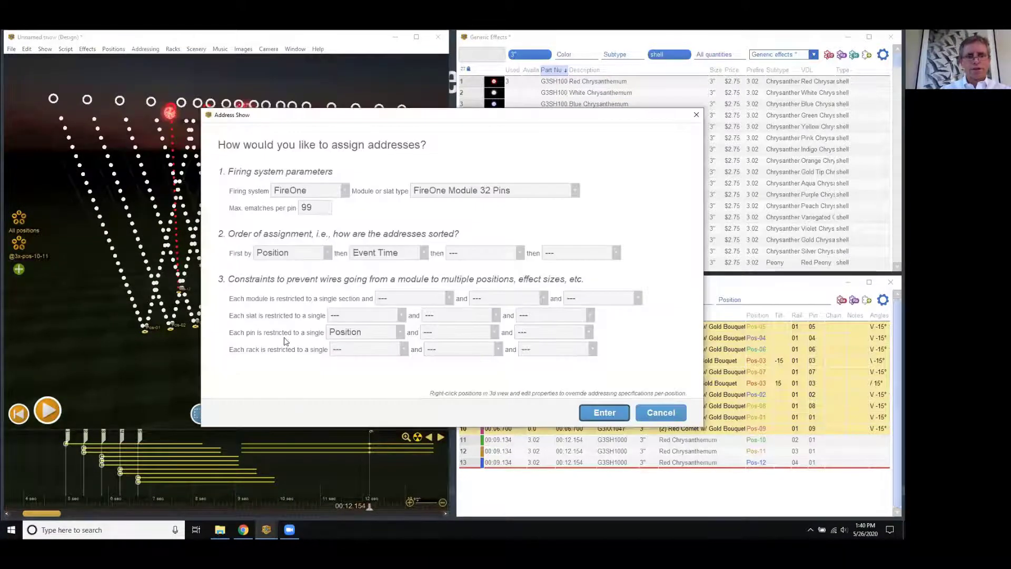
click(359, 336)
scroll(410, 399, down, 1)
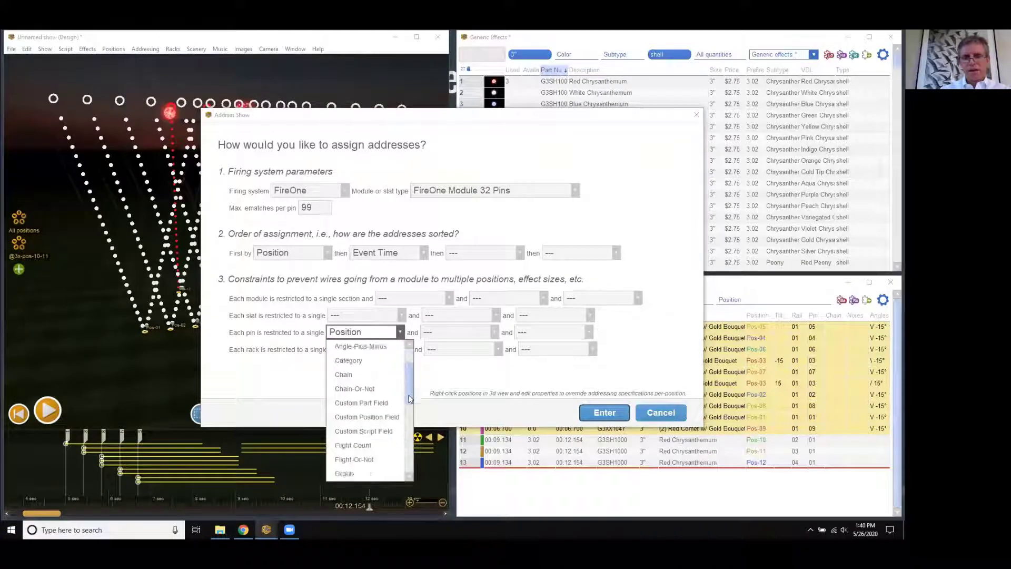
scroll(411, 399, down, 2)
click(386, 419)
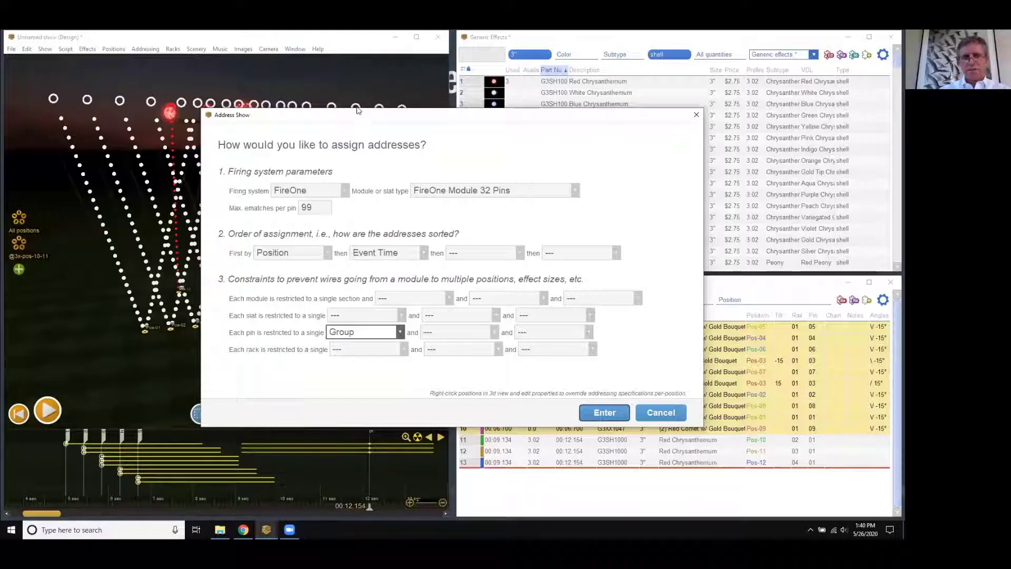
drag(363, 120, 403, 93)
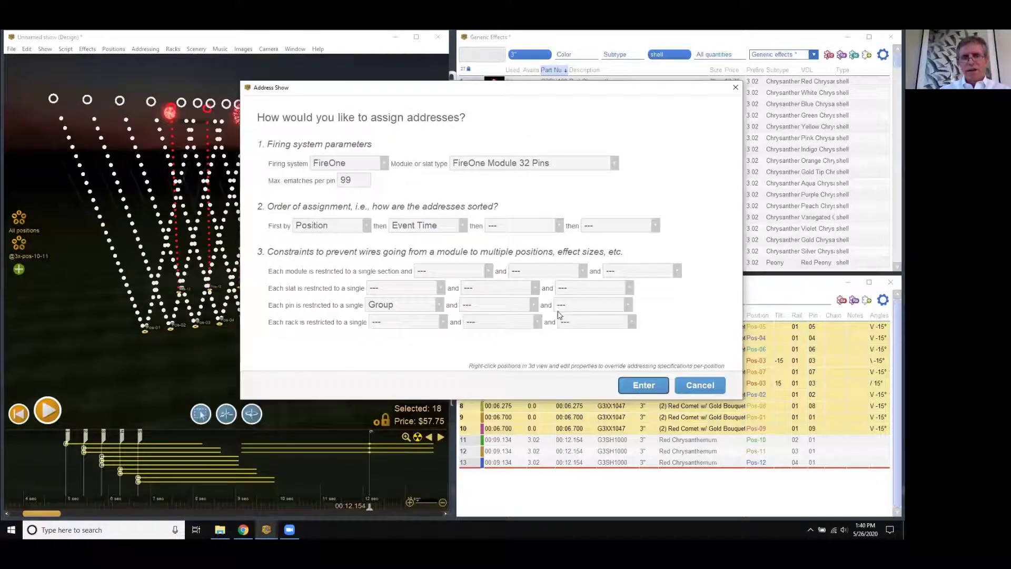
click(643, 385)
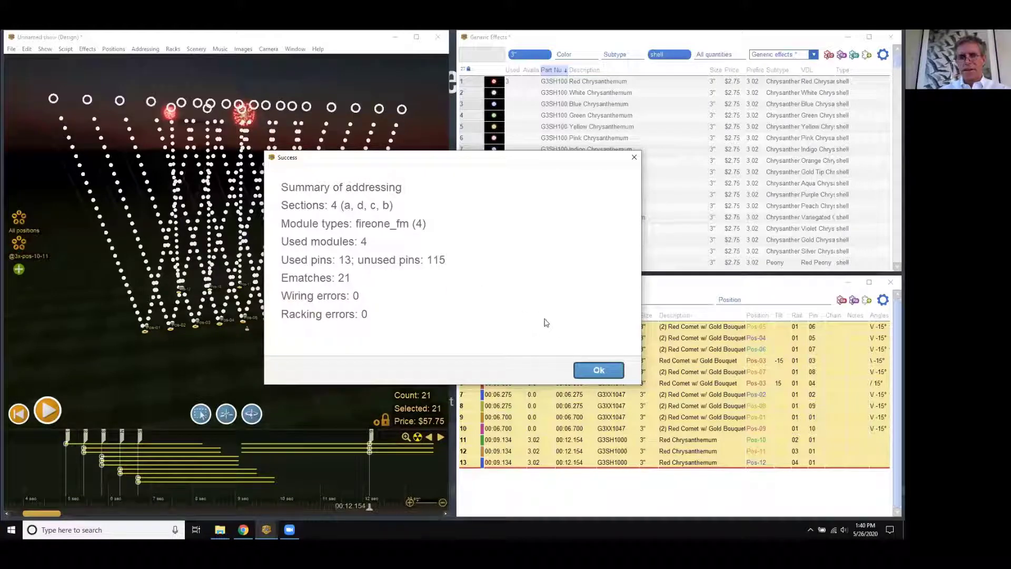
click(597, 370)
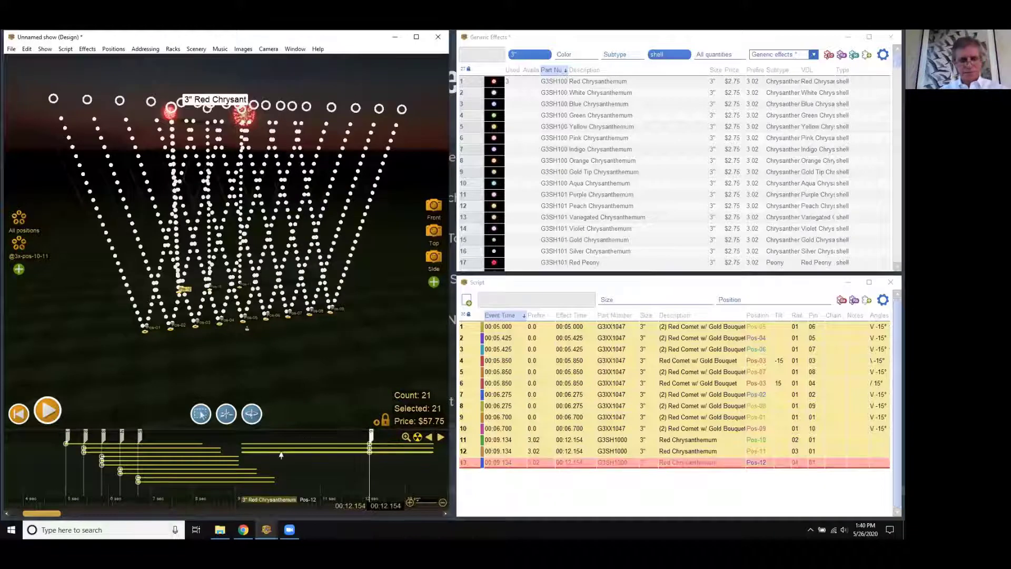
key(alt+Tab)
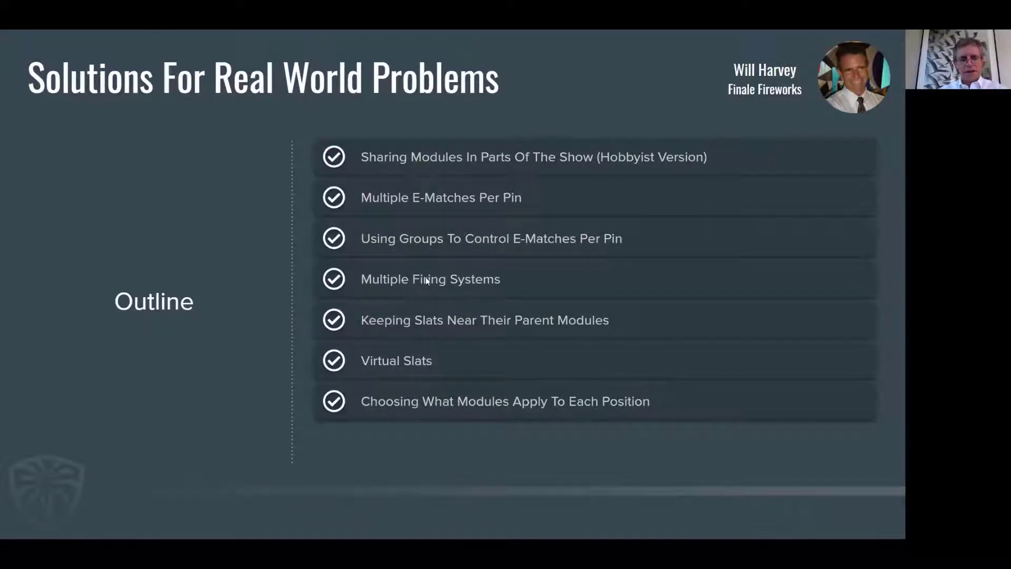
key(alt+Tab)
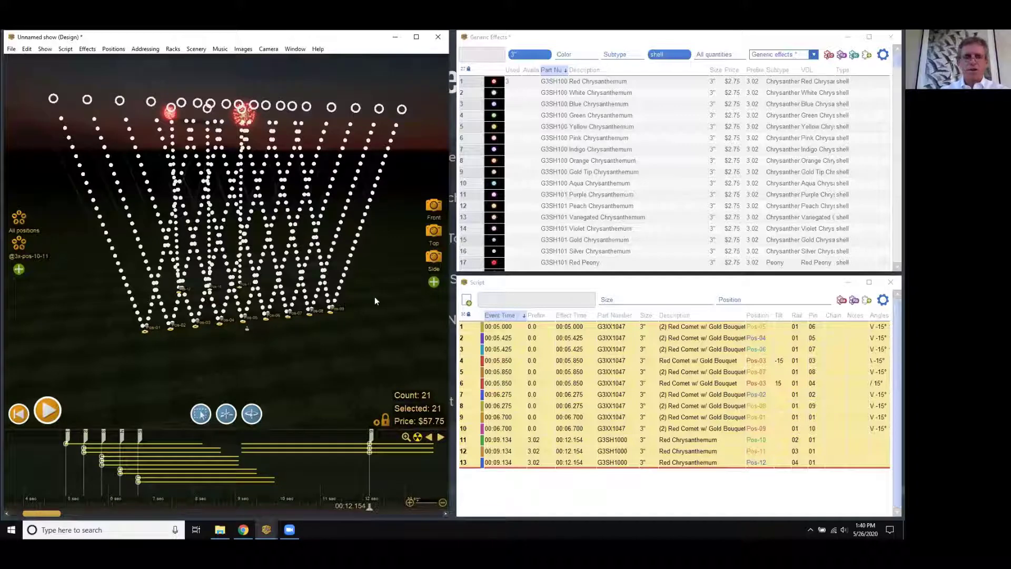
Step: Set the firing system of the three rear positions, Pos-10 to Pos-12, to Pyrodigital
drag(374, 305, 417, 283)
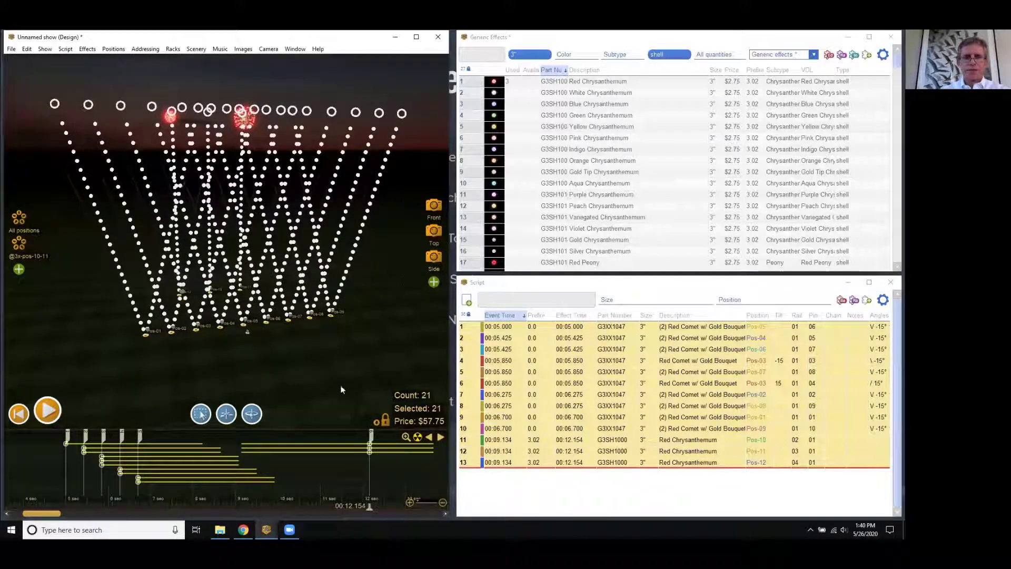
click(244, 415)
drag(384, 327, 305, 308)
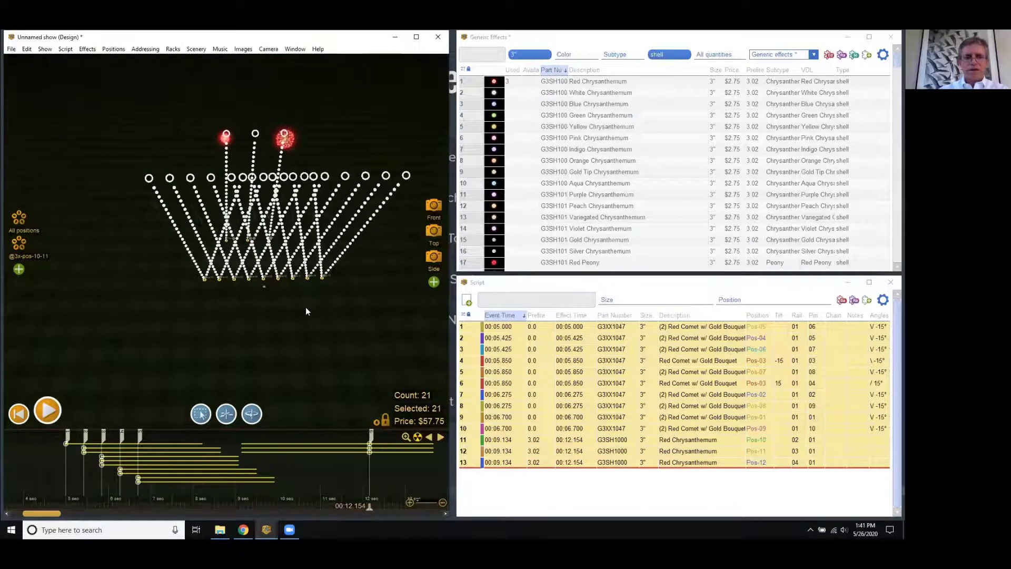
click(299, 314)
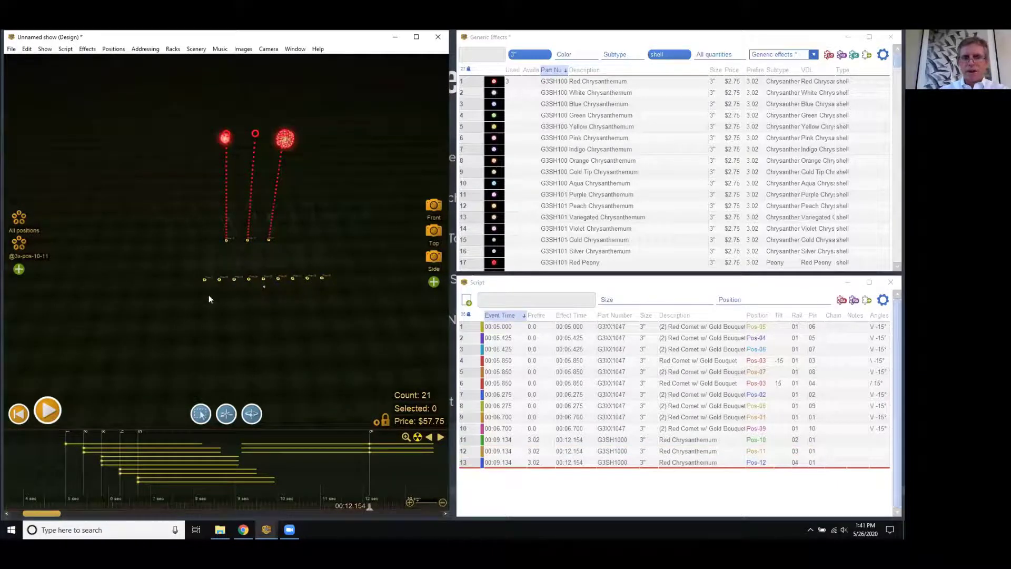
right_click(273, 240)
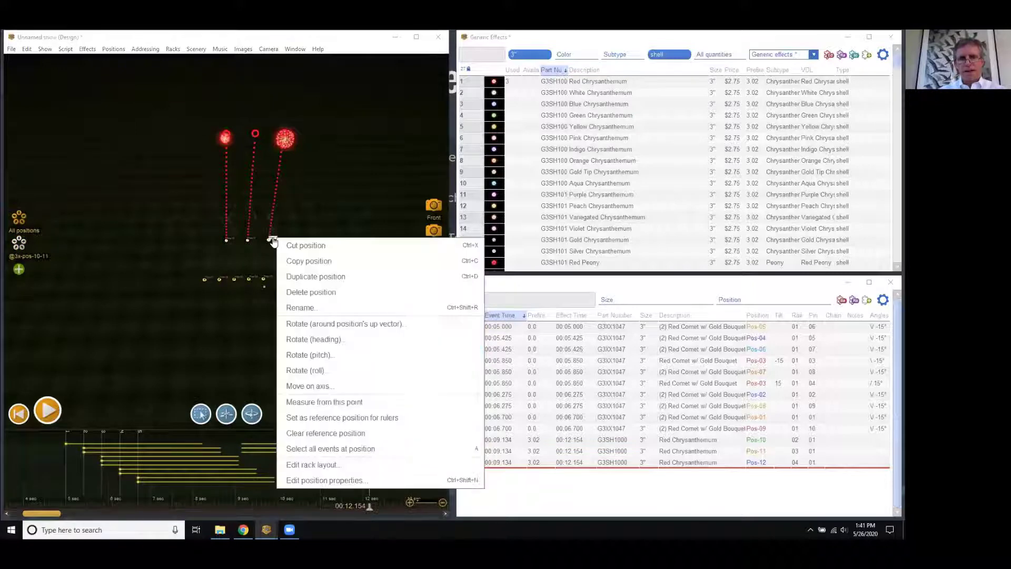
click(368, 480)
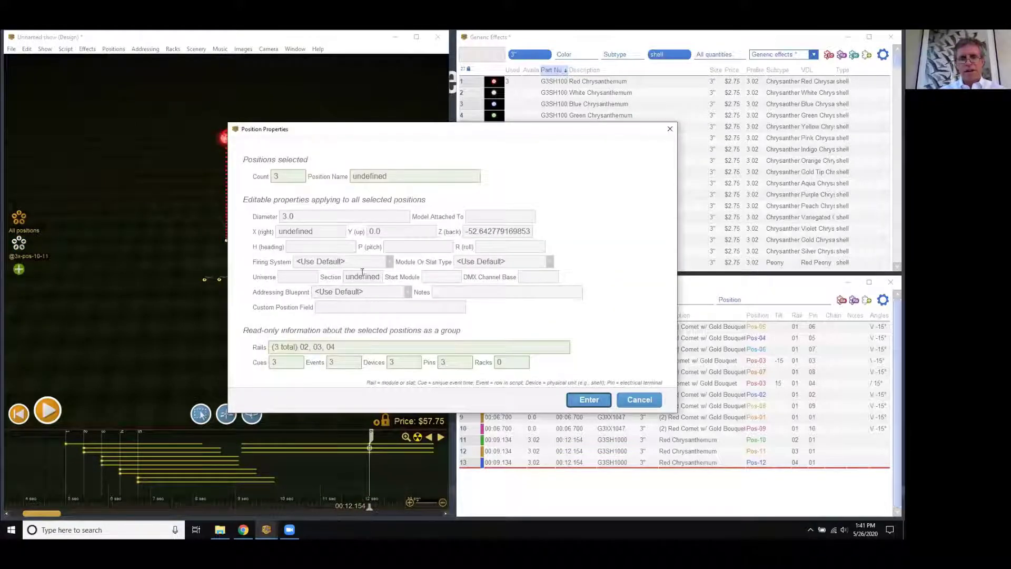
click(388, 262)
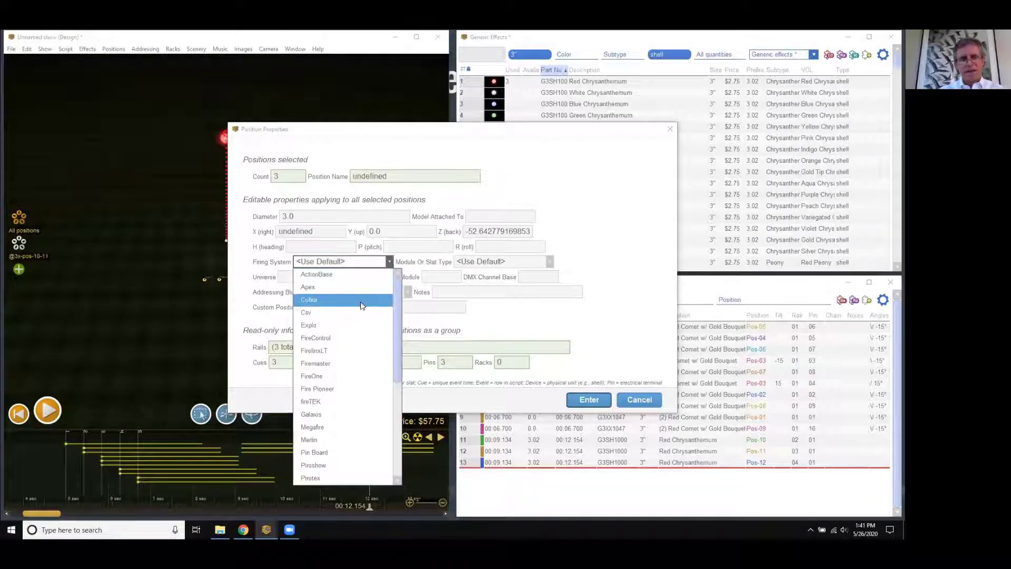
drag(399, 378, 398, 413)
click(352, 438)
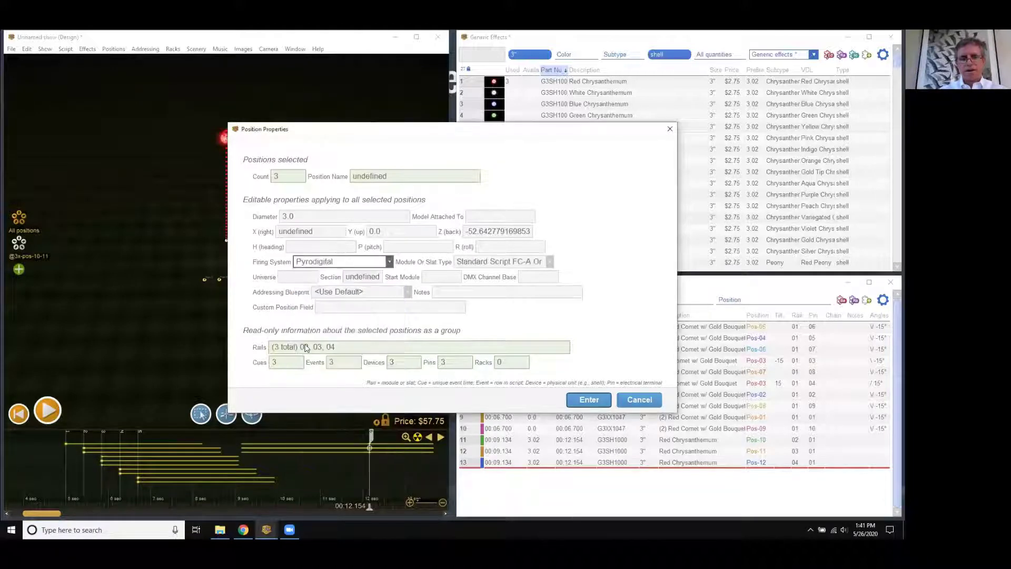
click(589, 400)
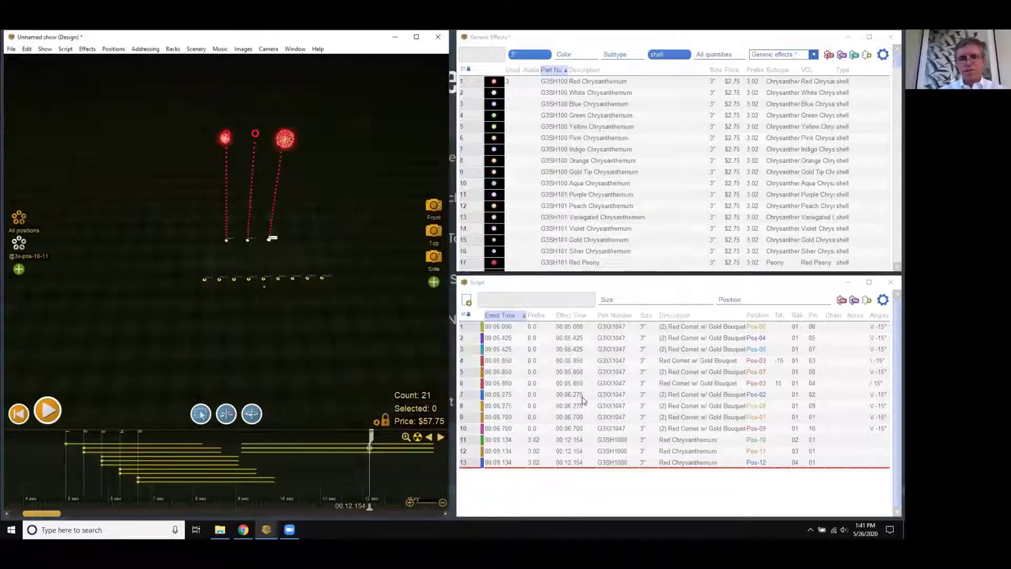
Step: Set the firing system of the nine front positions, Pos-01 to Pos-09, to Cobra
drag(180, 262, 339, 302)
right_click(321, 279)
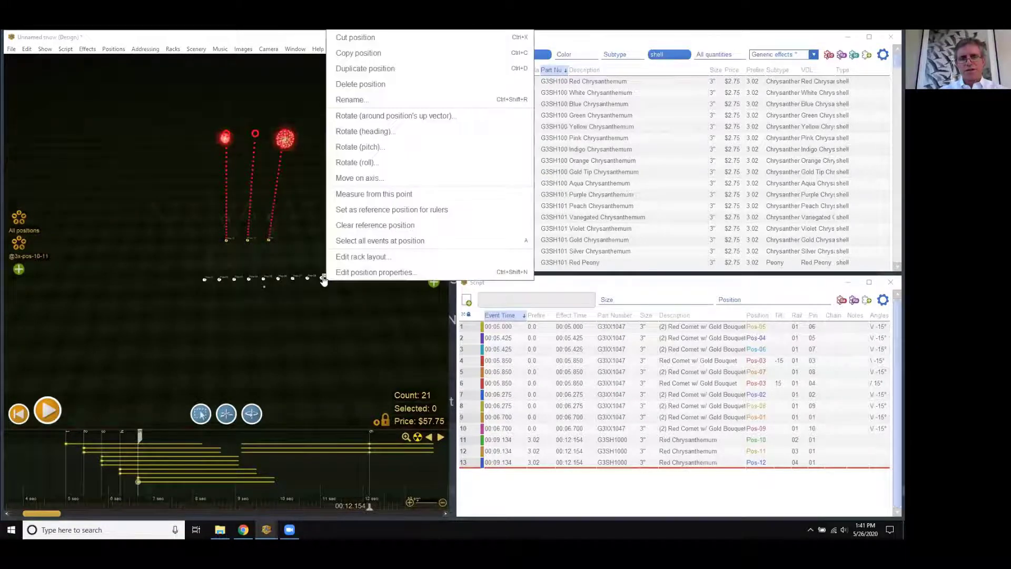
click(347, 277)
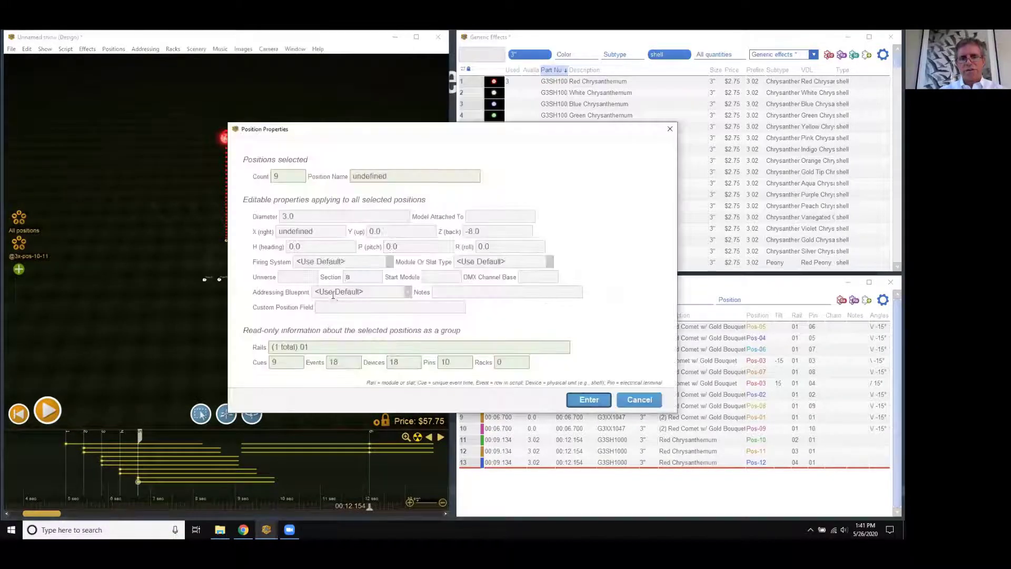
click(341, 262)
click(366, 299)
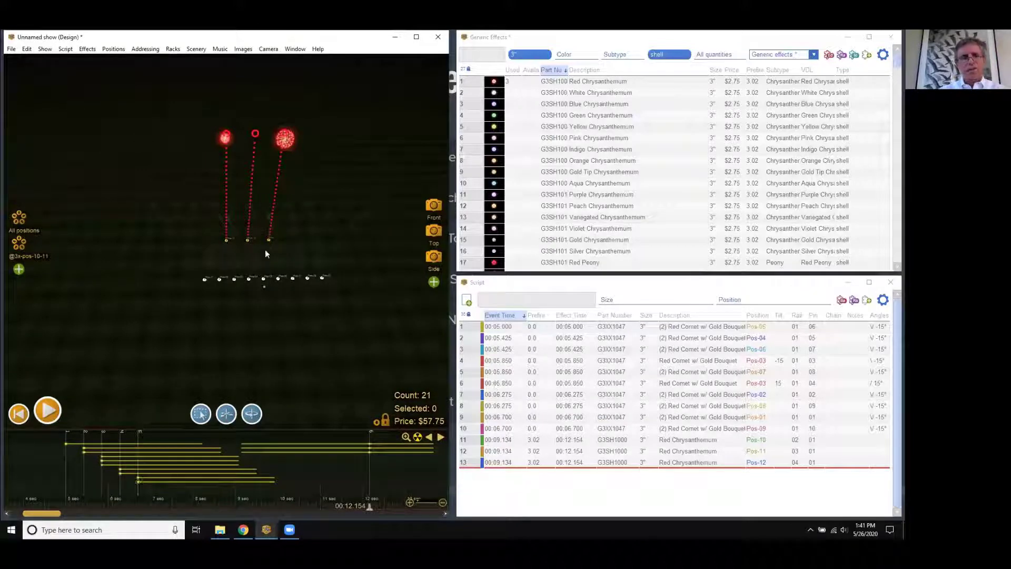
Step: Readdress the whole show with the per-position firing systems, using the existing sort order and Group pin constraint
click(145, 49)
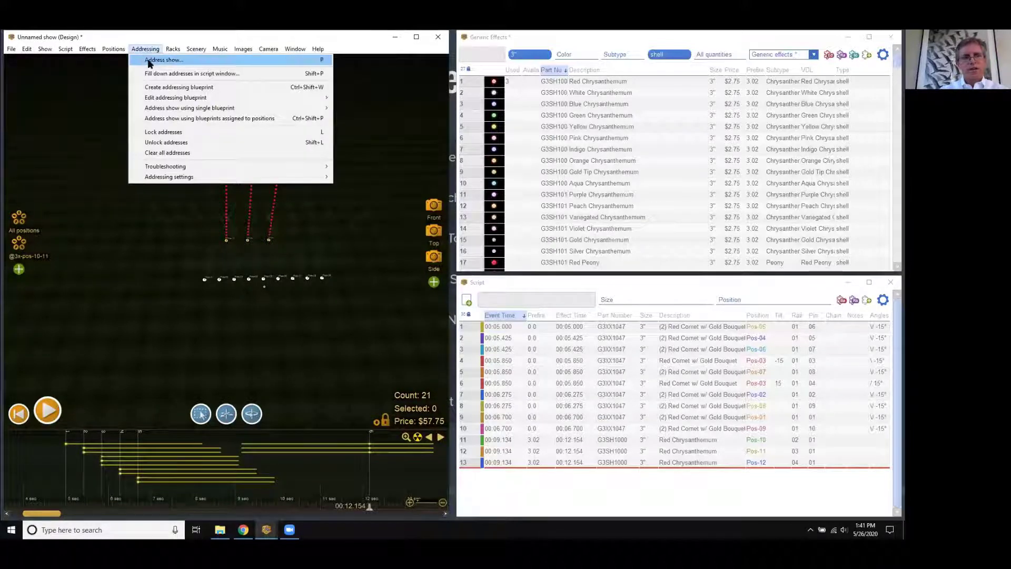
click(150, 60)
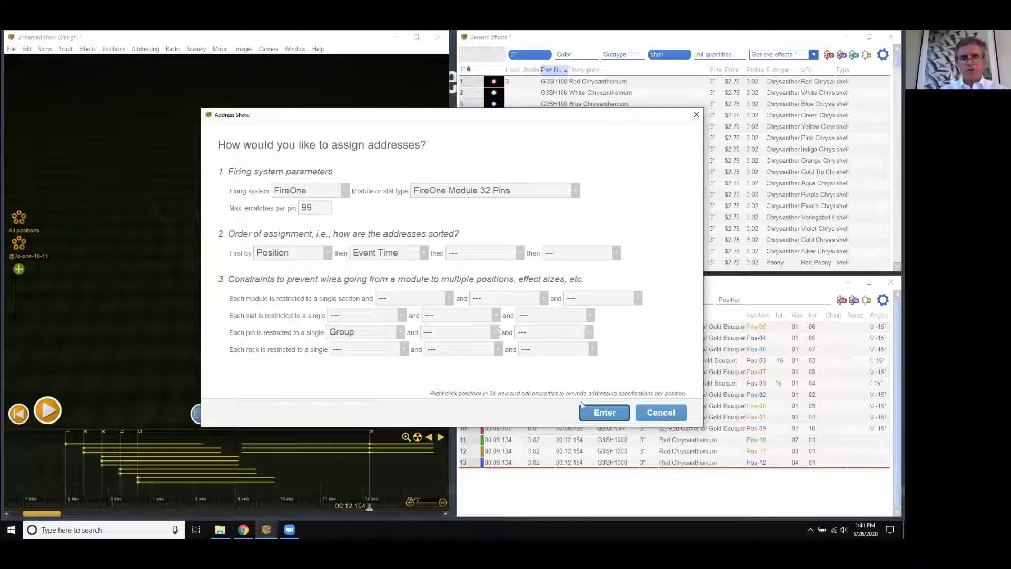
click(597, 417)
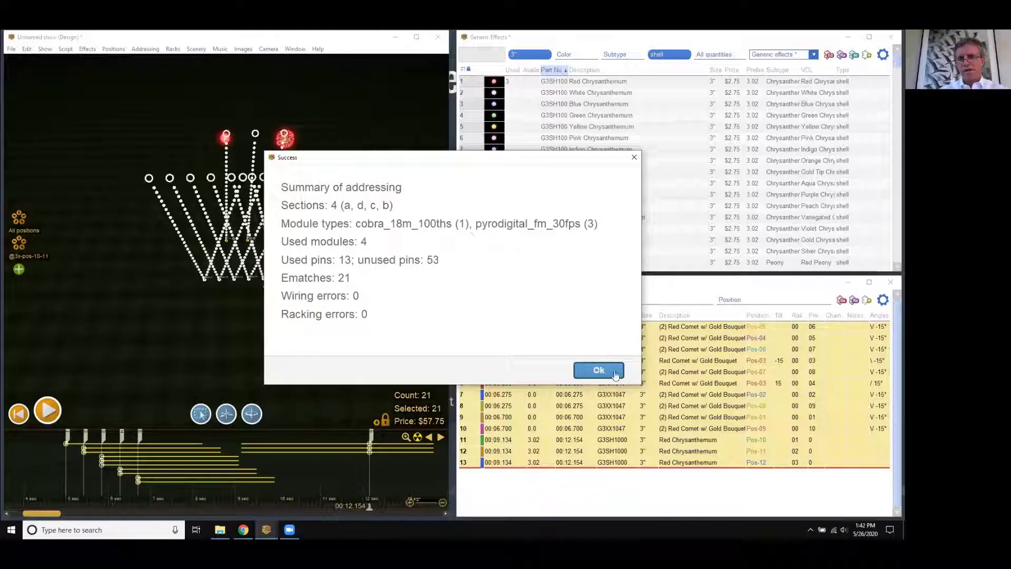
click(599, 370)
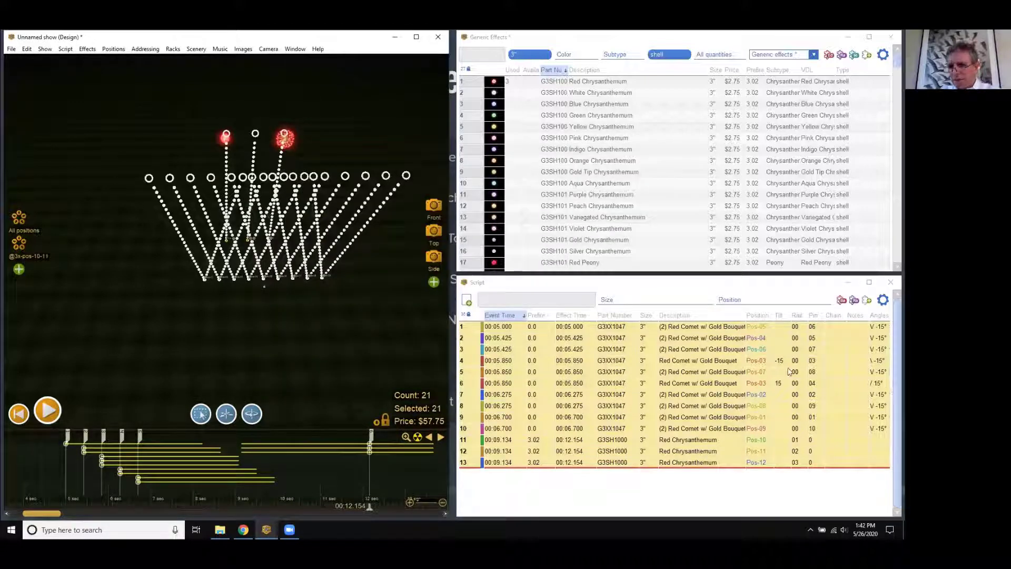
Step: Examine the rail and pin addresses of the comets at Pos-01 to Pos-09 and the Red Chrysanthemums at Pos-10 to Pos-12
click(467, 327)
drag(471, 339, 470, 419)
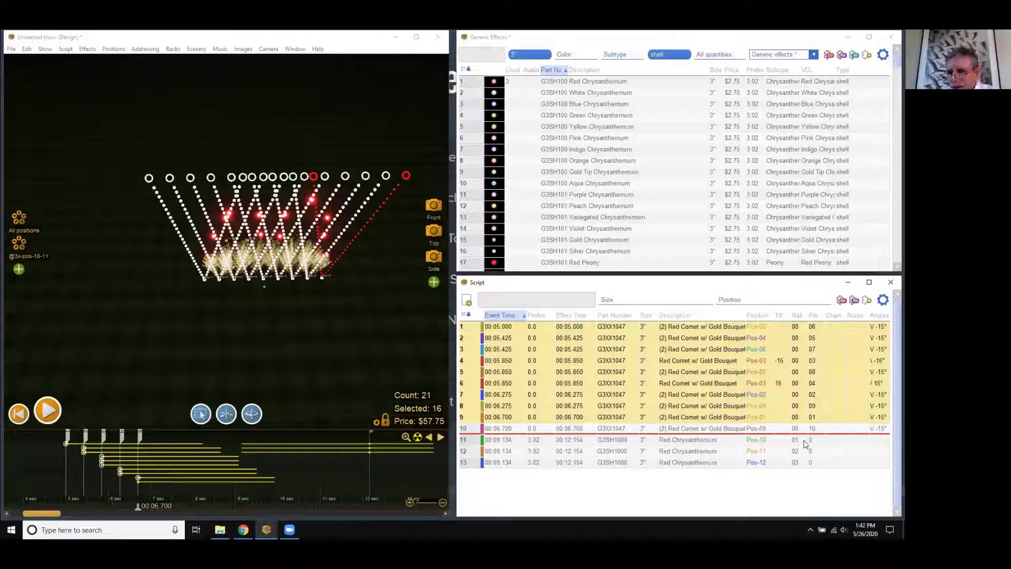
click(803, 443)
mouse_move(805, 447)
mouse_down()
mouse_move(802, 462)
mouse_move(815, 463)
mouse_up()
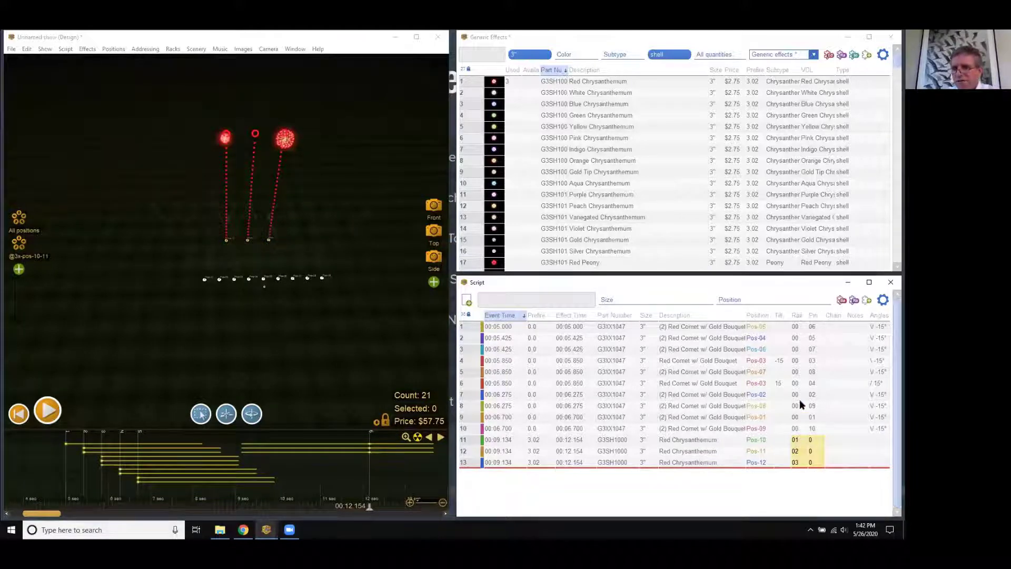
drag(797, 340, 820, 429)
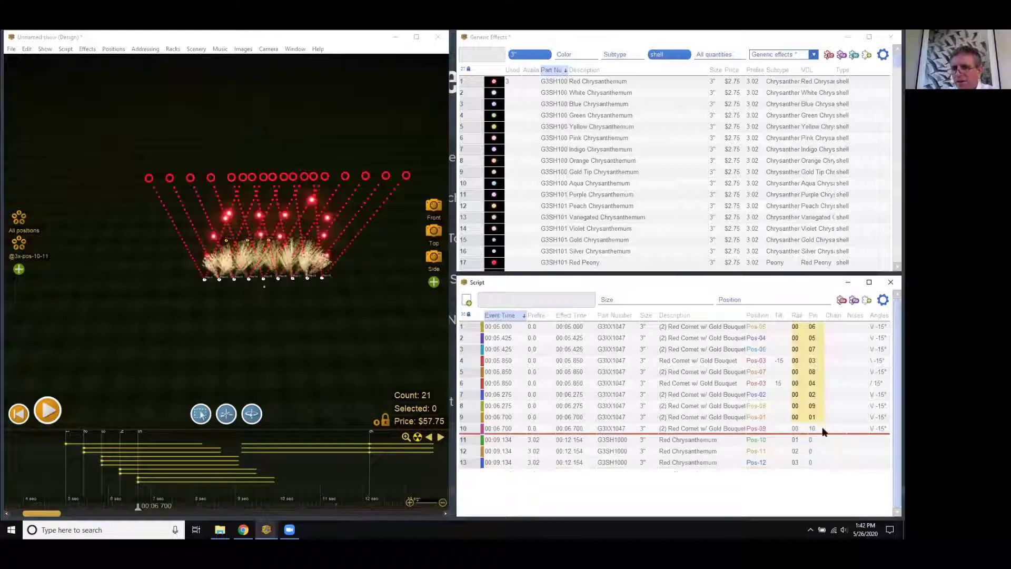
click(800, 481)
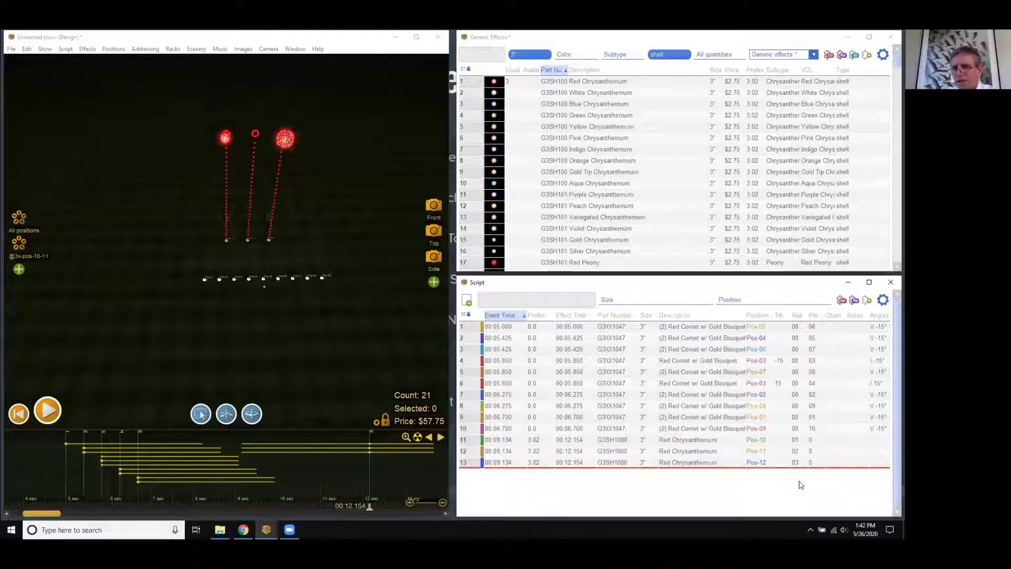
Step: Show the Module Or Slat Type column in the script table, widen it, and compare the rear Chrysanthemum rows with the front comet rows
click(884, 300)
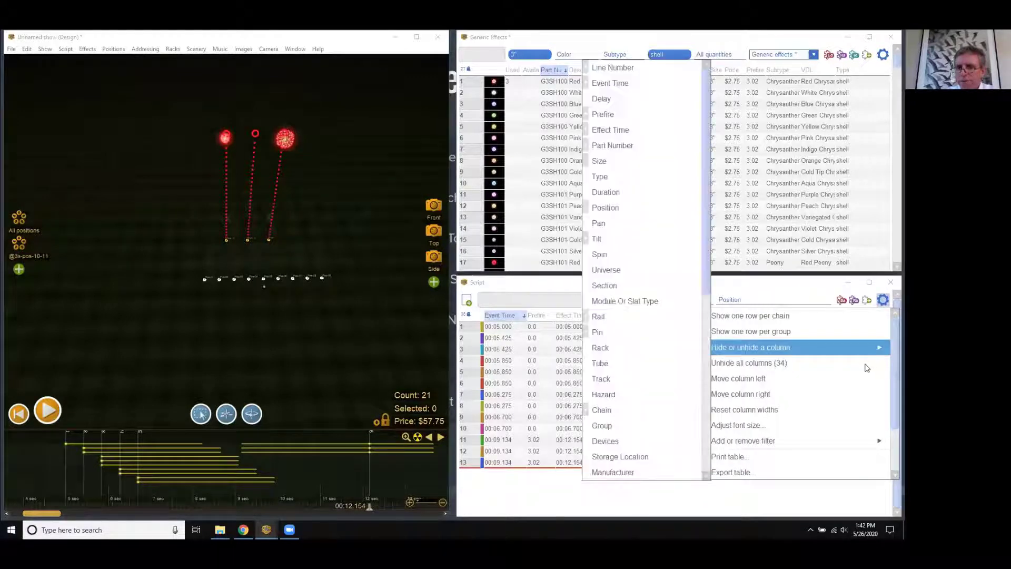
mouse_move(800, 356)
click(659, 301)
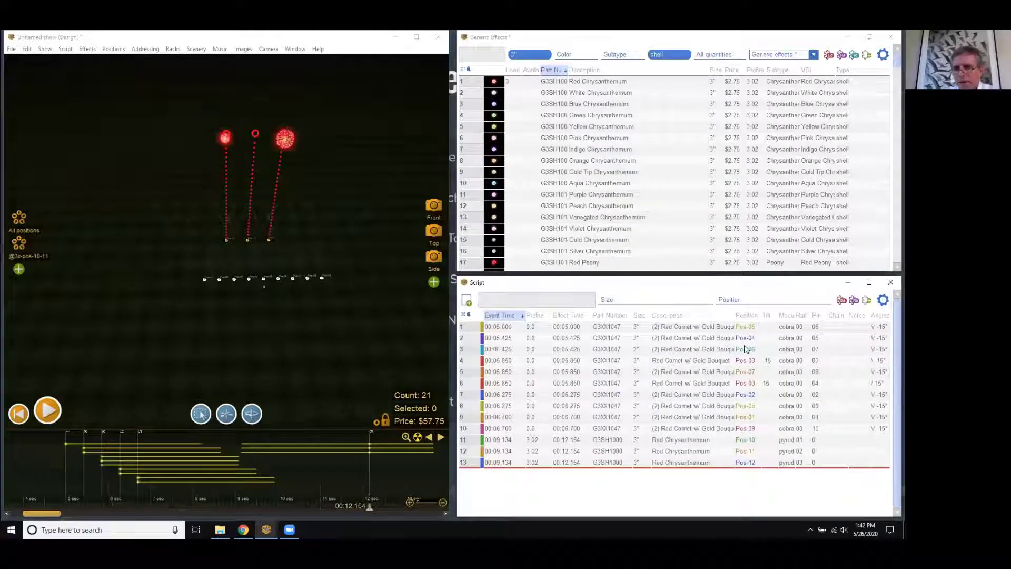
mouse_move(774, 315)
mouse_down()
mouse_move(747, 318)
mouse_move(795, 315)
mouse_up()
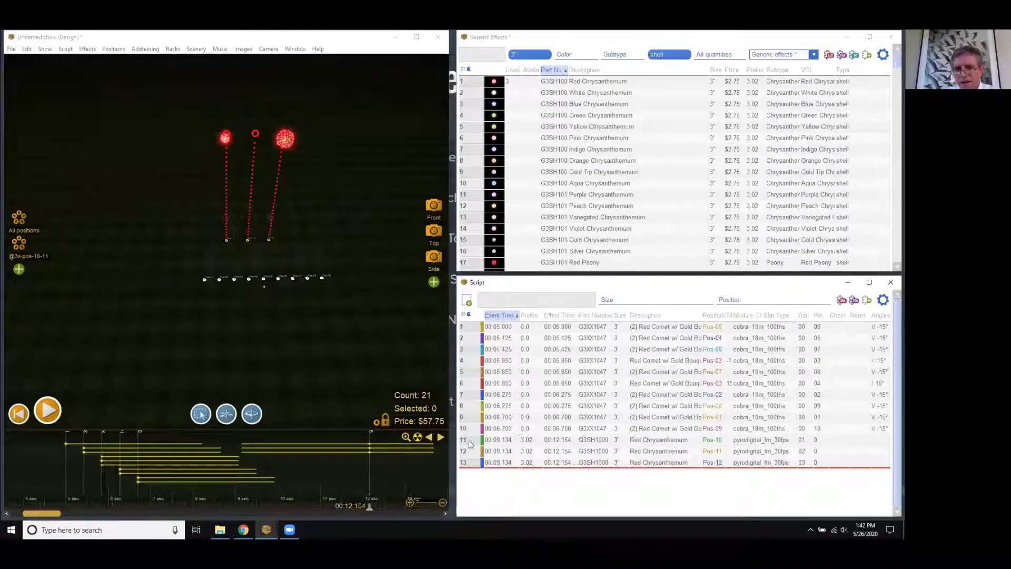
drag(470, 444, 469, 454)
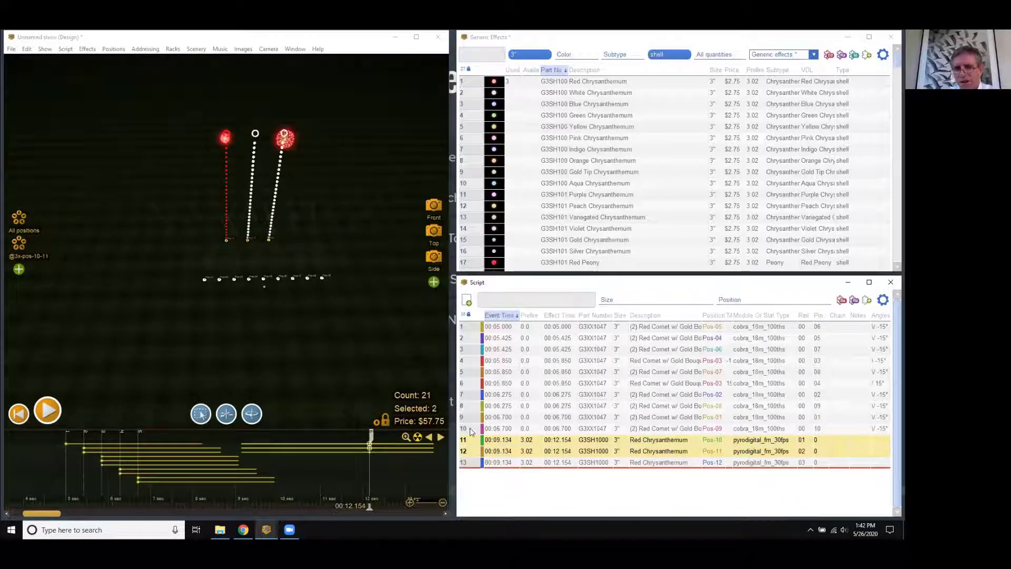
drag(472, 432, 464, 331)
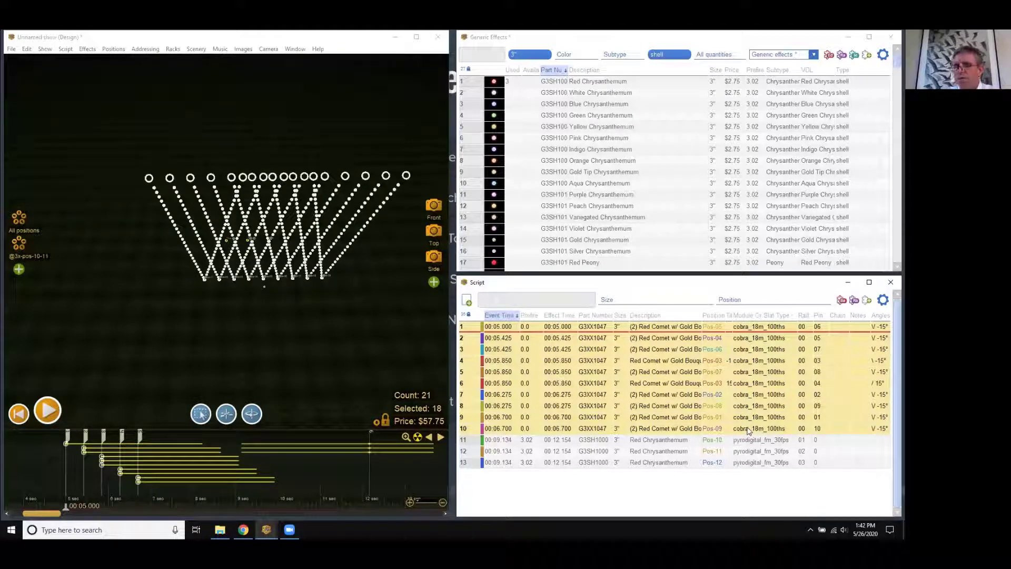
click(403, 296)
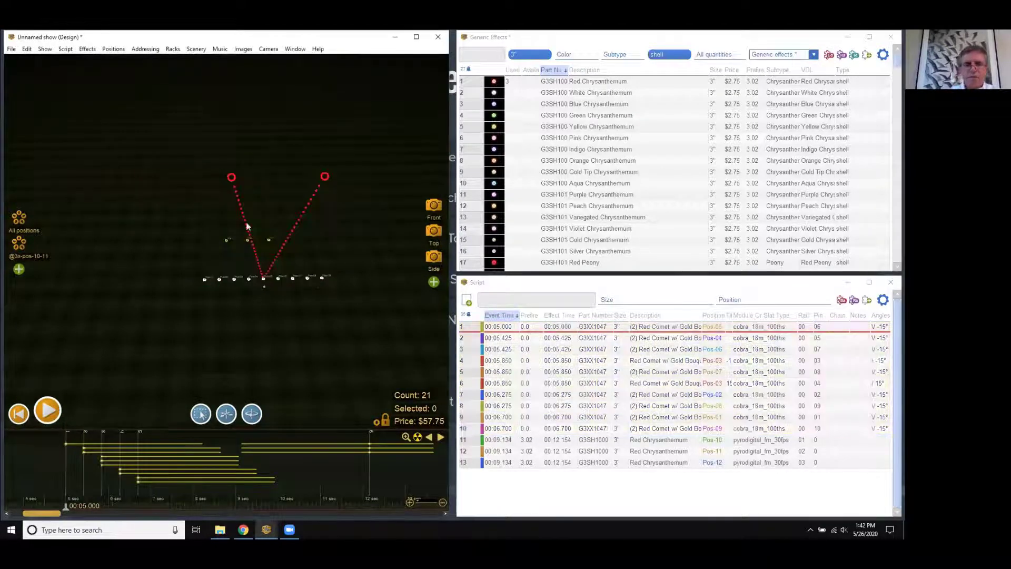
Step: Export the firing system scripts for the show to the ptc folder under the base name multi-system-show
click(11, 49)
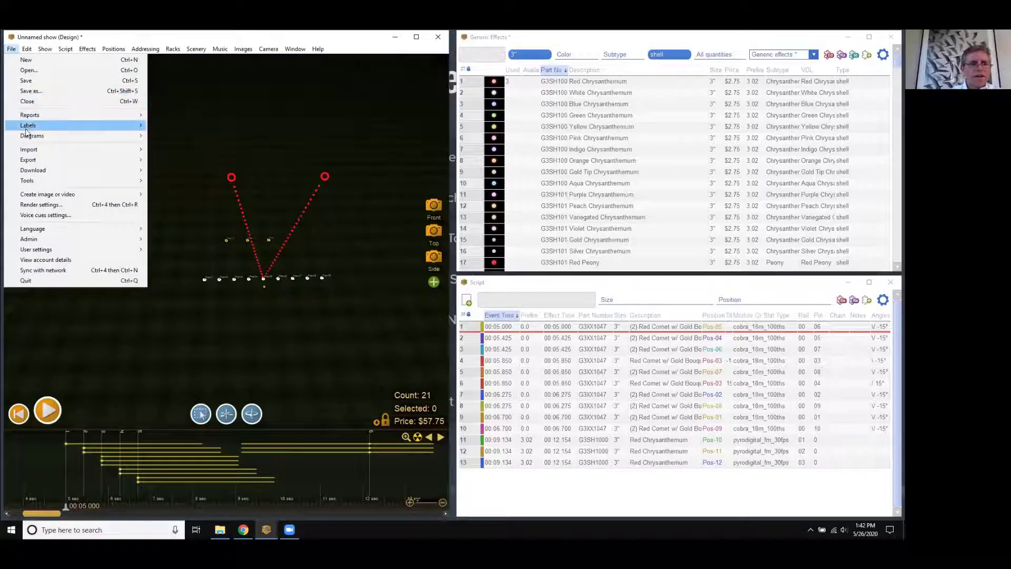
mouse_move(124, 162)
click(164, 160)
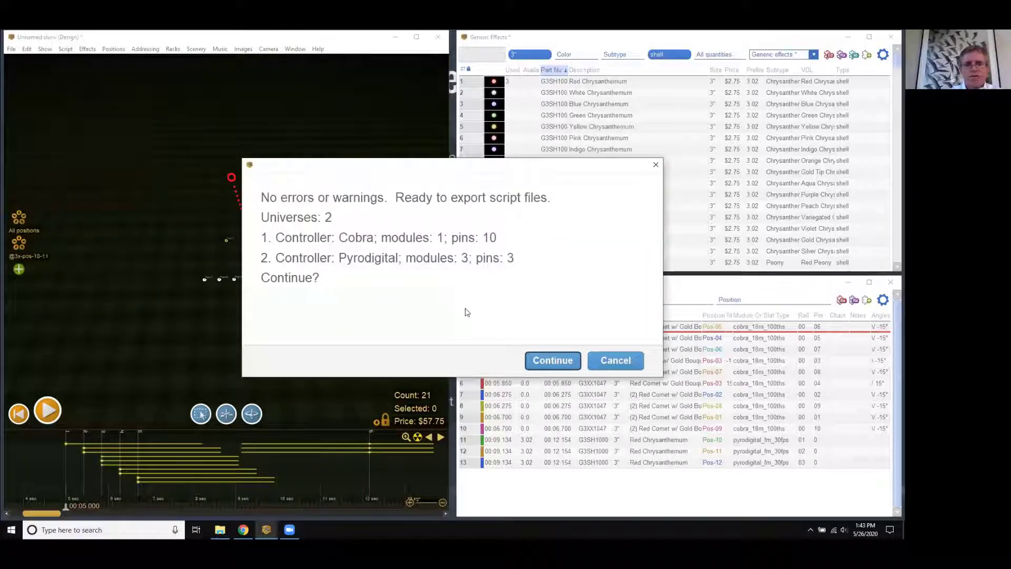
click(560, 361)
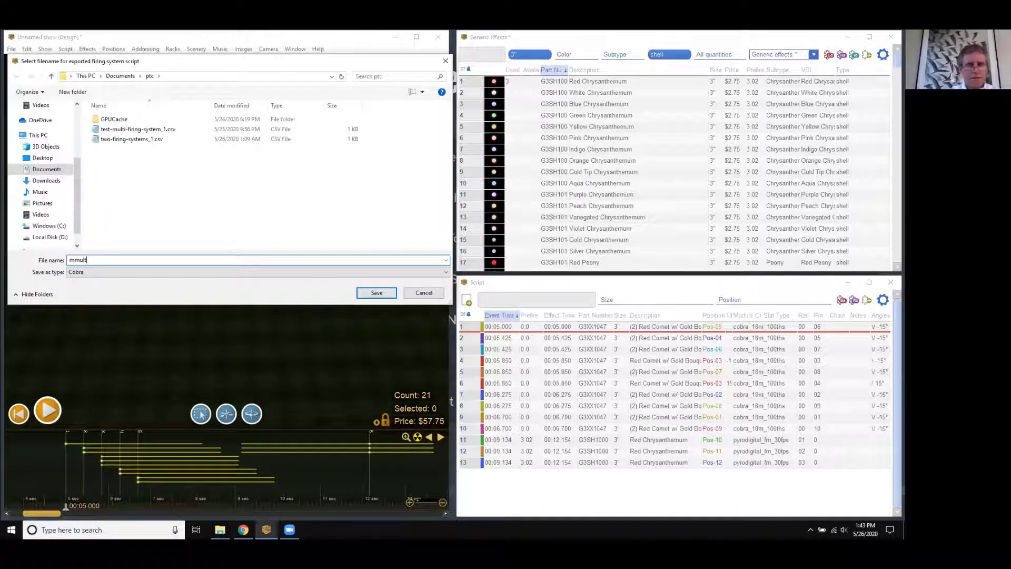
text(multi-system-show)
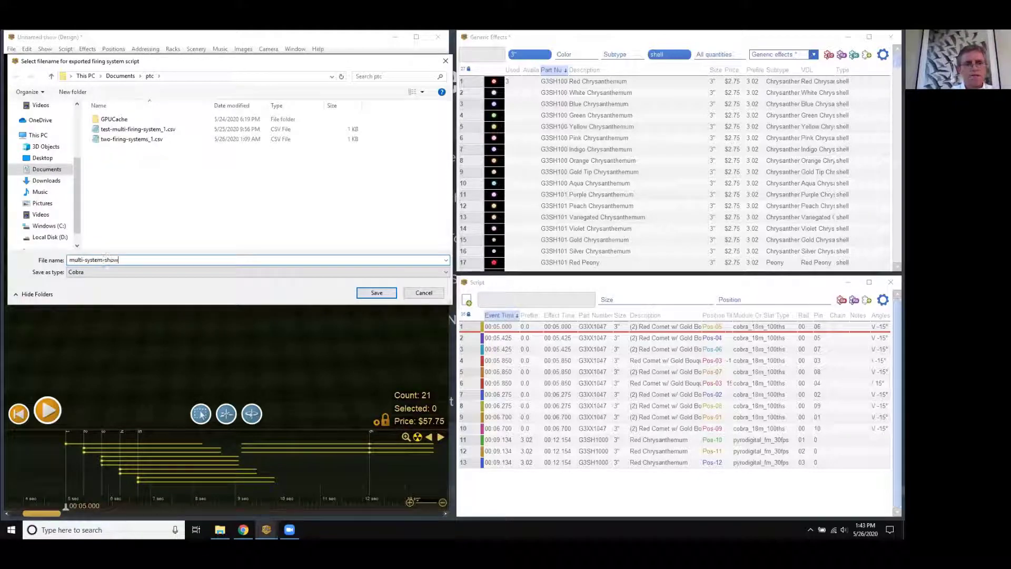
click(368, 293)
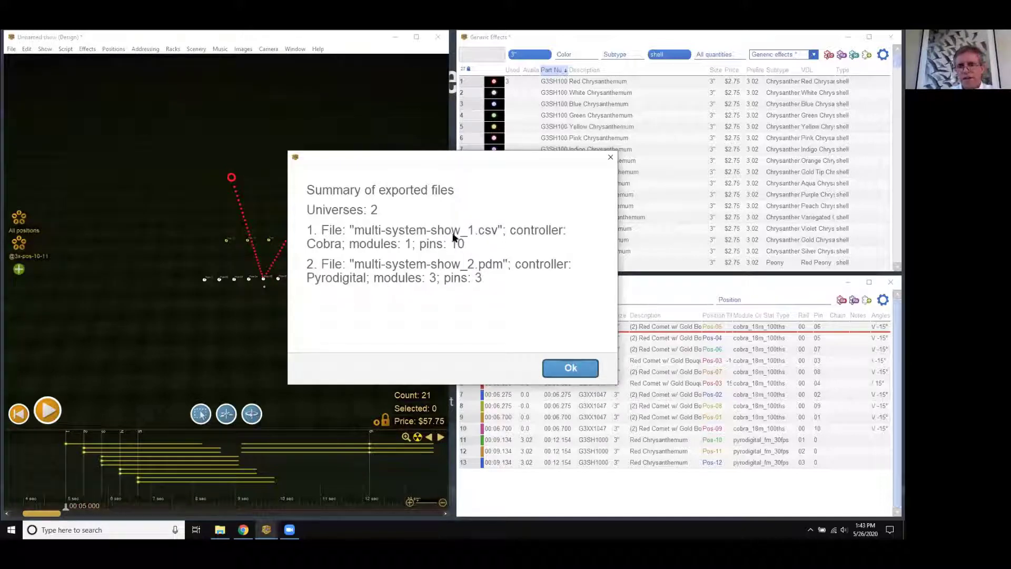
click(558, 371)
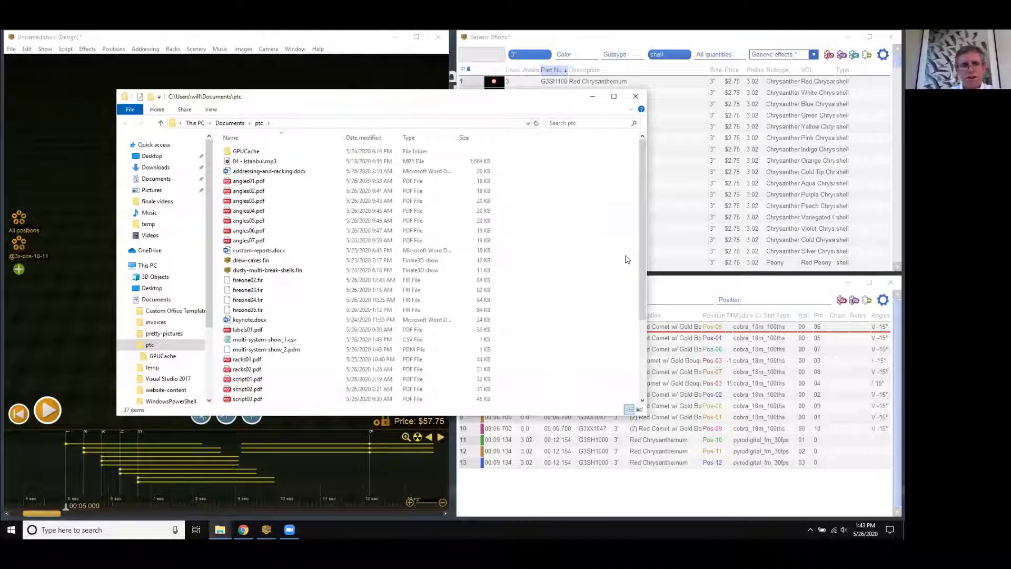
Step: Locate multi-system-show_1.csv and multi-system-show_2.pdm in the export folder, then close the folder
drag(642, 258, 643, 356)
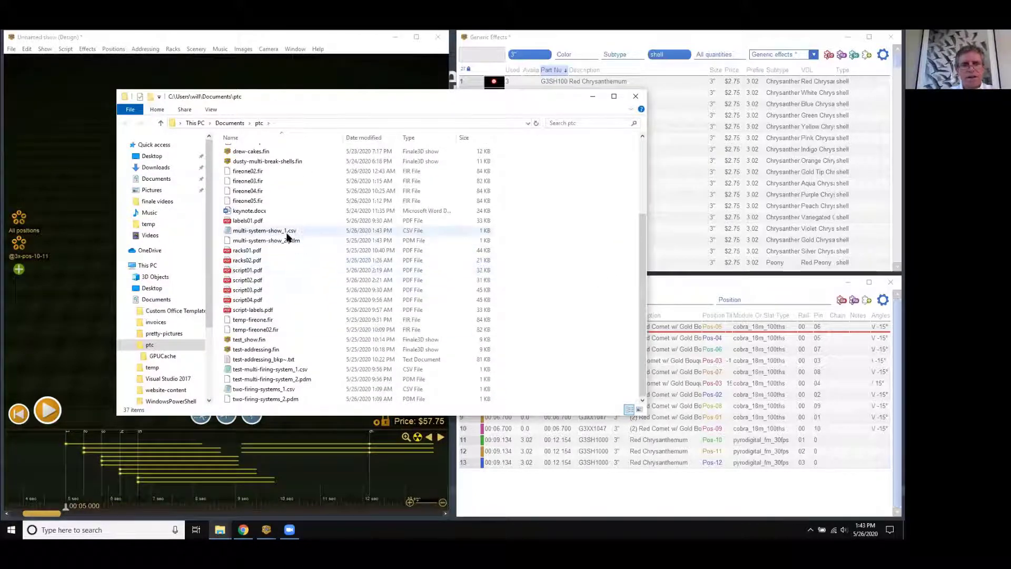
click(290, 240)
shift+click(290, 231)
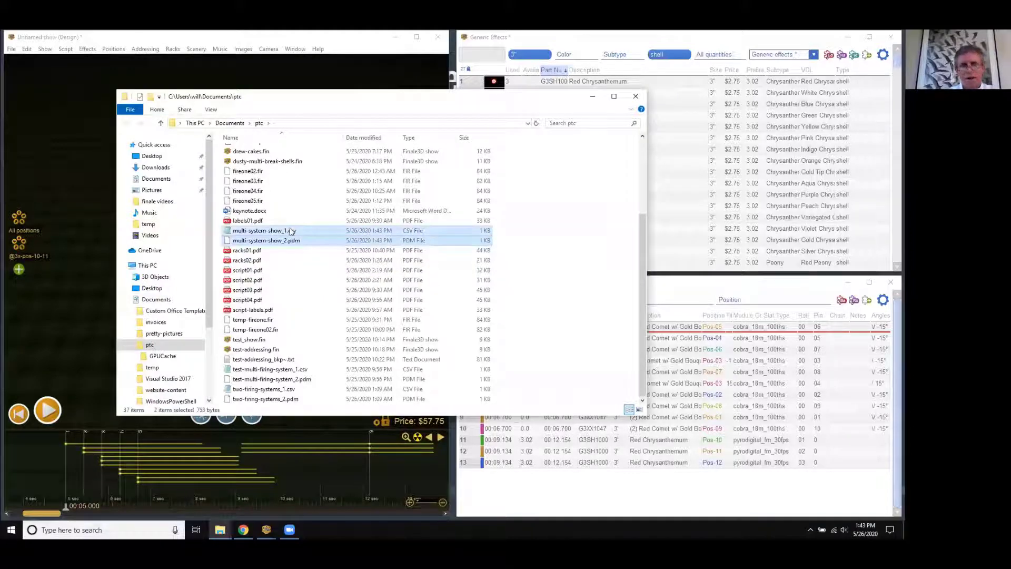
click(635, 97)
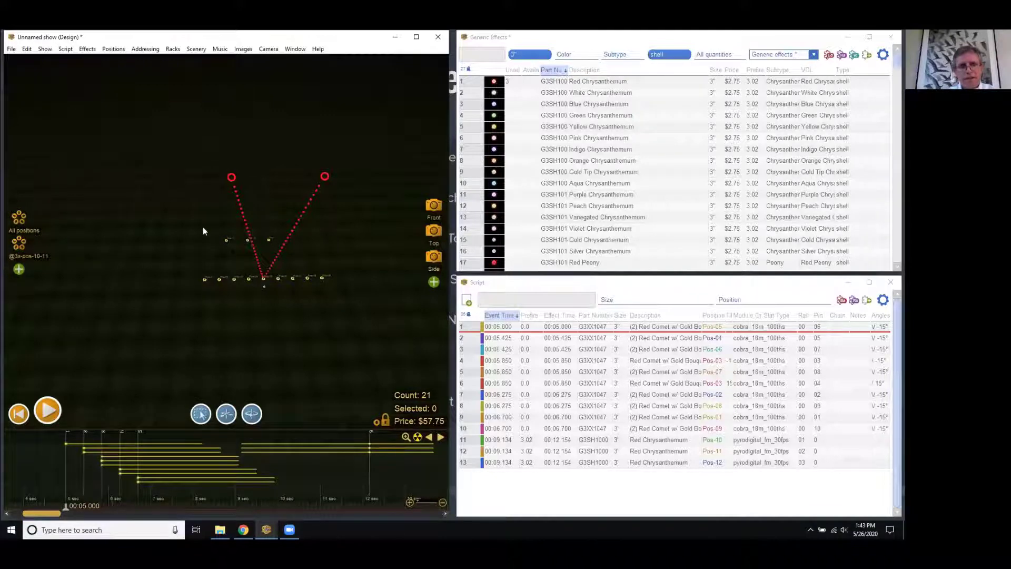
Step: Set the universe of the nine front positions, Pos-01 to Pos-09, to 1
drag(204, 228, 288, 256)
drag(174, 266, 364, 315)
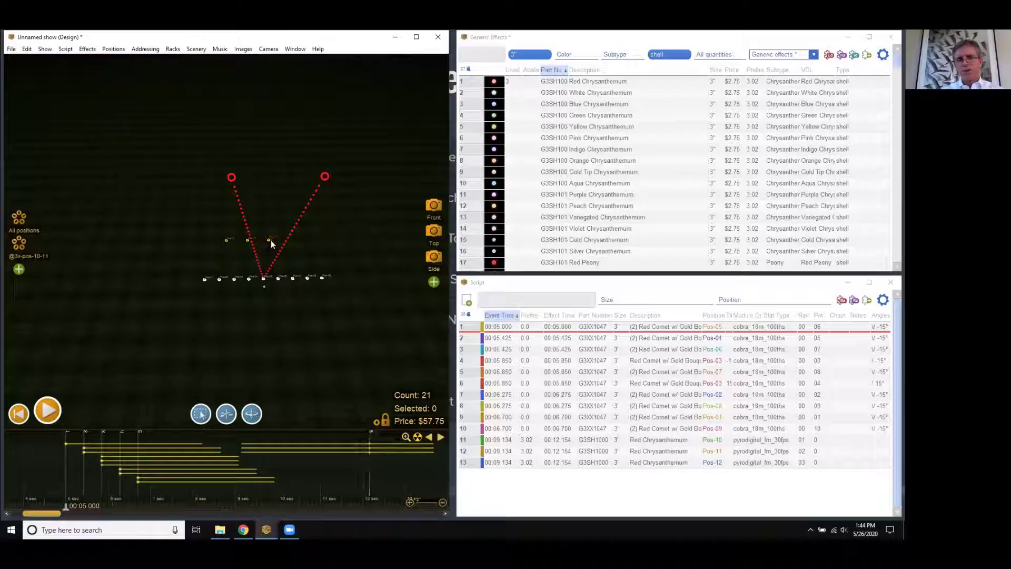
right_click(253, 283)
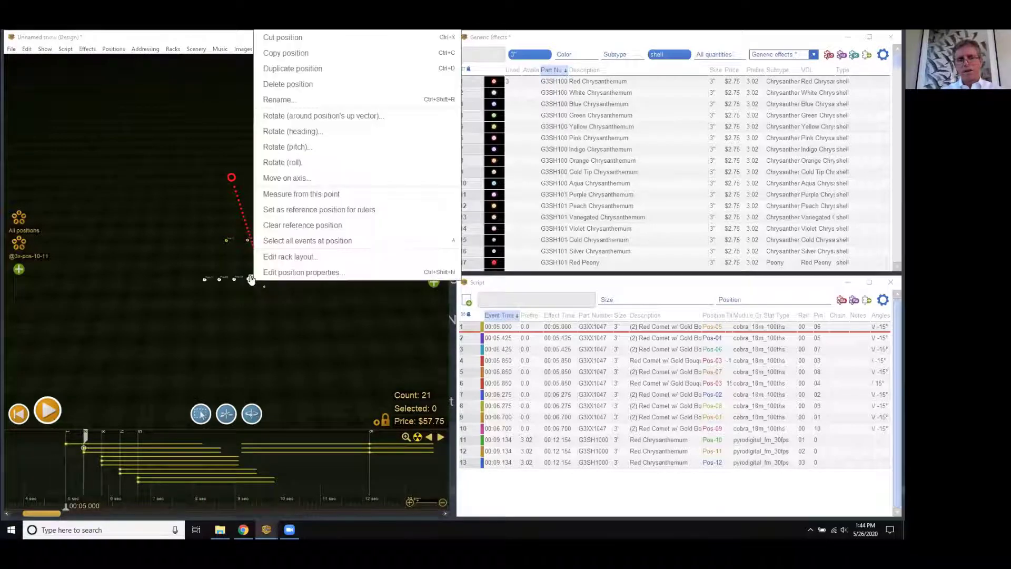
click(274, 270)
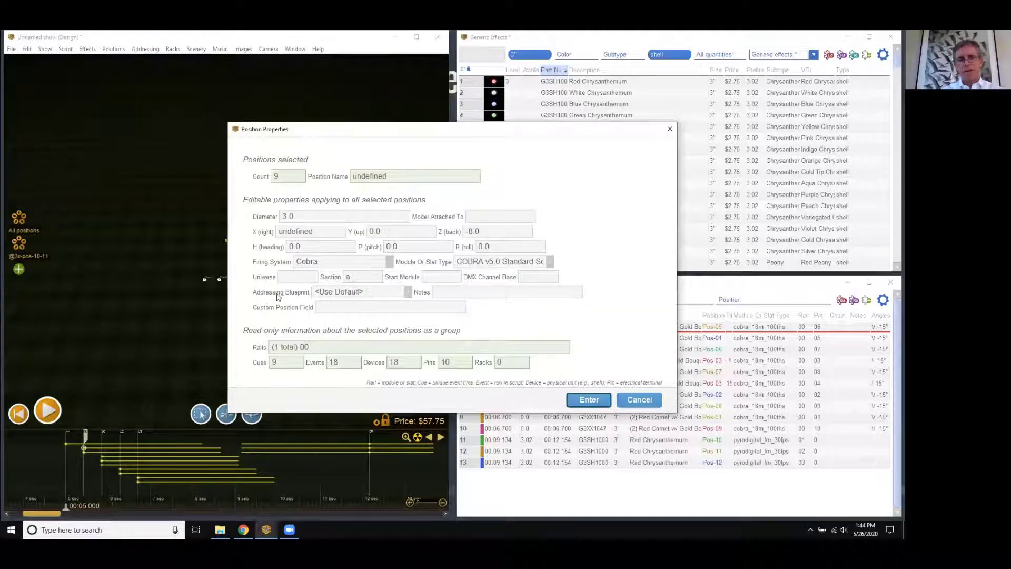
click(284, 276)
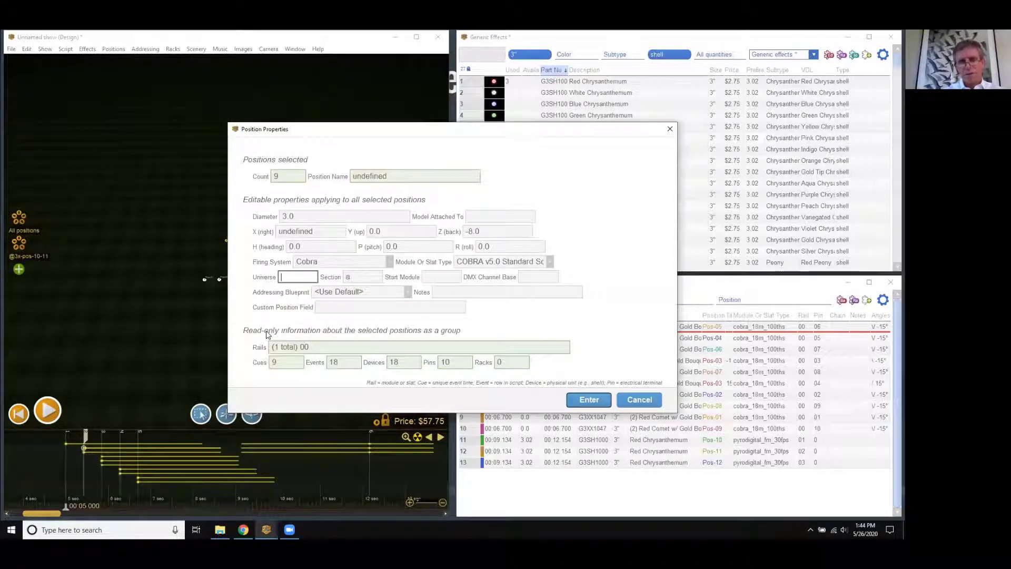
text(1)
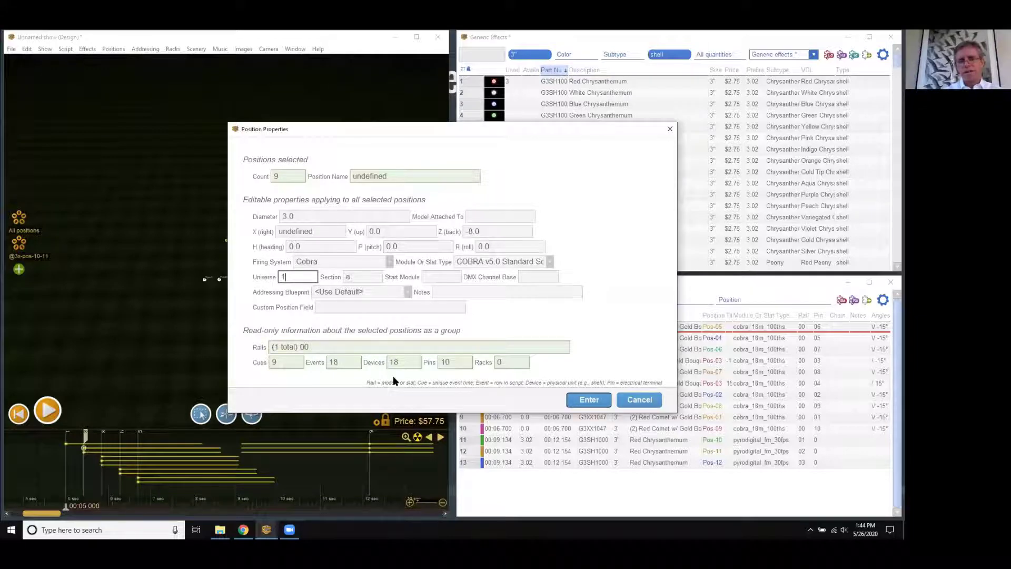
key(Return)
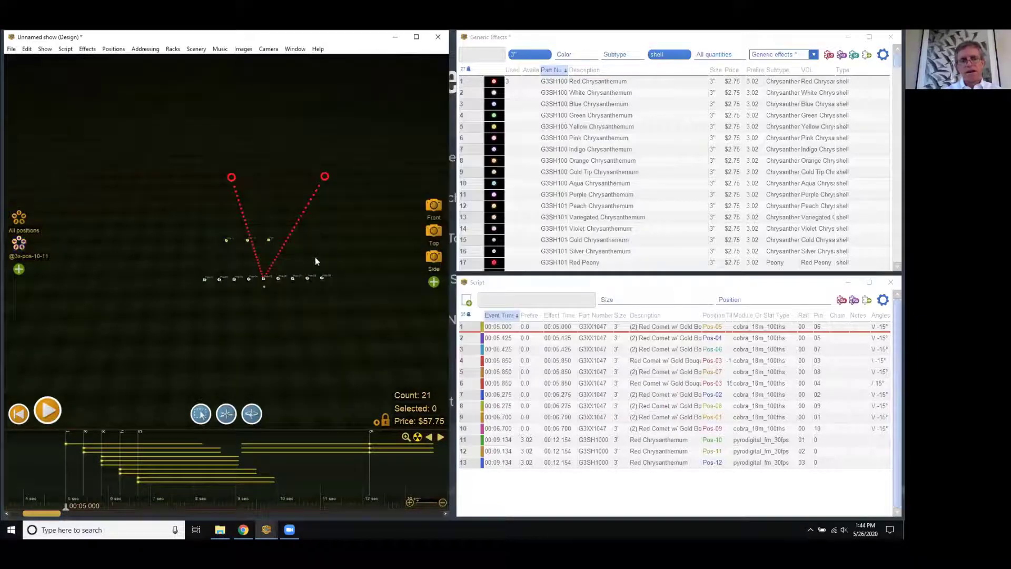
Step: Set the three rear positions, Pos-10 to Pos-12, to universe 1 and the Cobra firing system
right_click(271, 240)
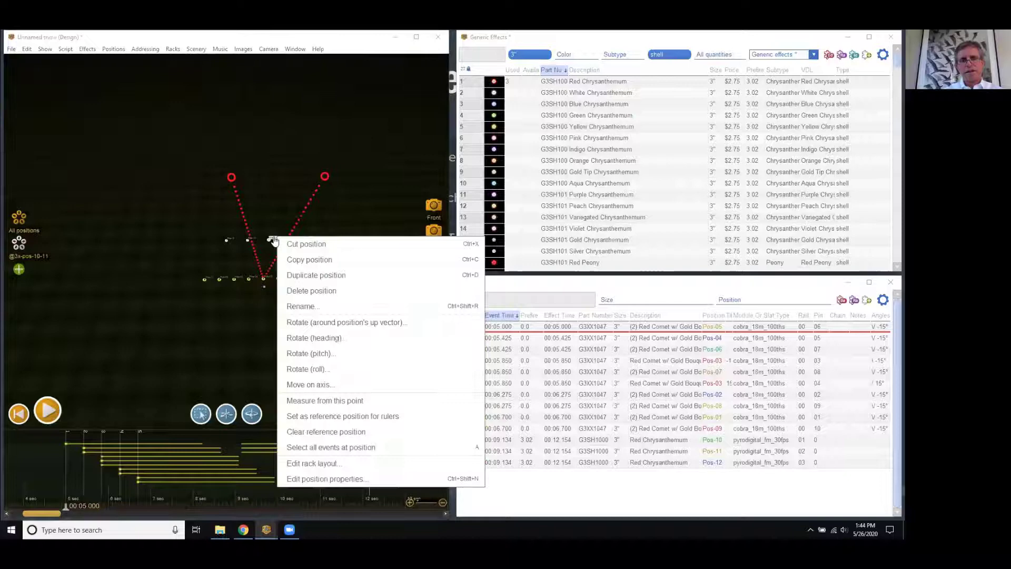
click(374, 480)
click(293, 278)
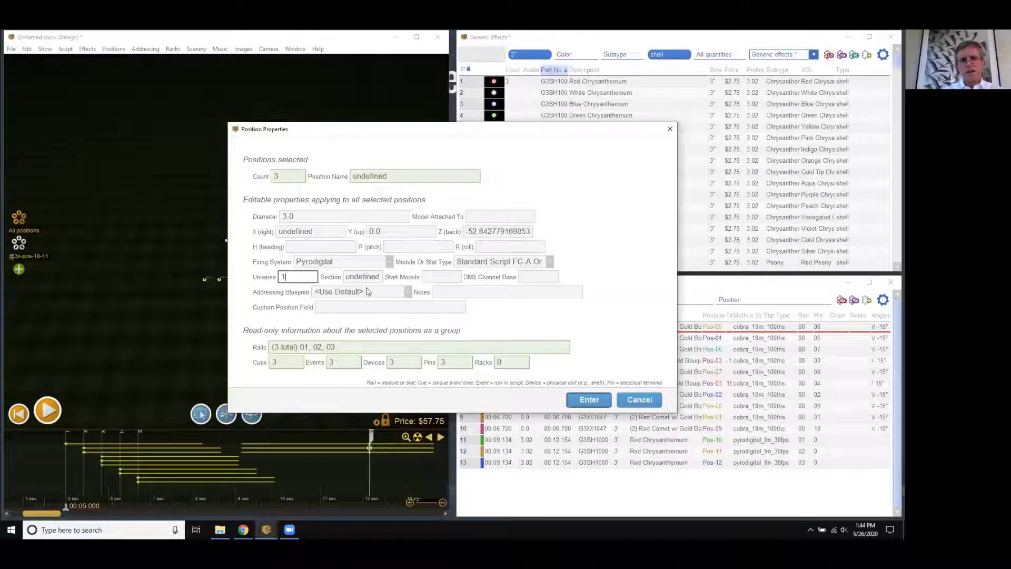
click(350, 262)
click(369, 303)
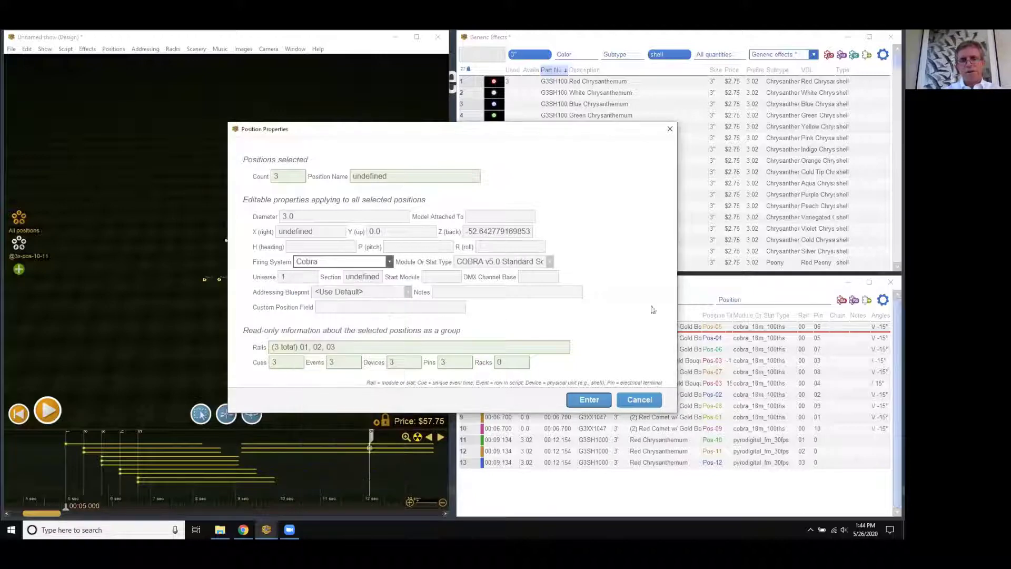
click(589, 399)
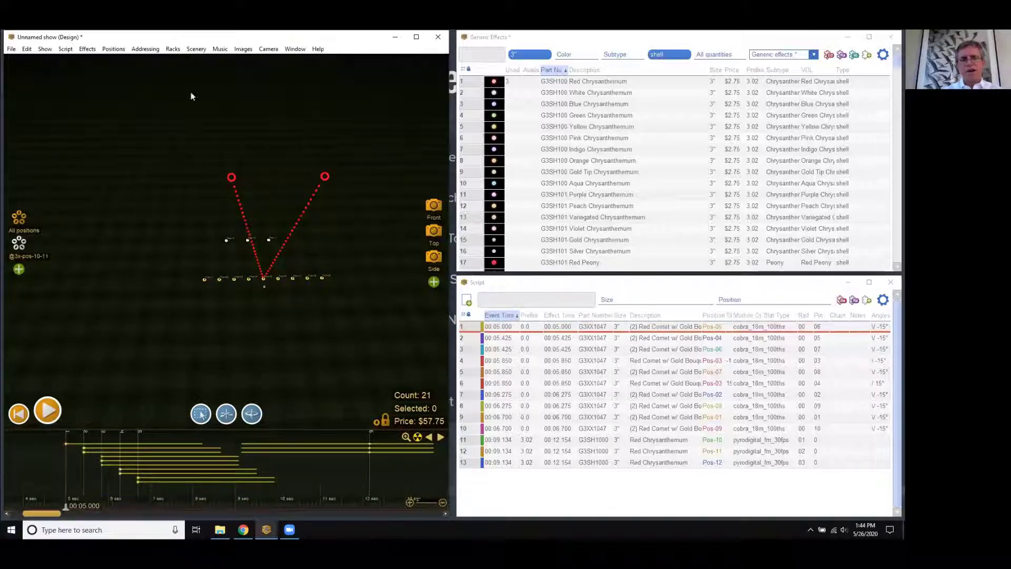
Step: Readdress the whole show, sorted by Position and Event Time, with each pin restricted to a single Group
click(146, 49)
click(146, 60)
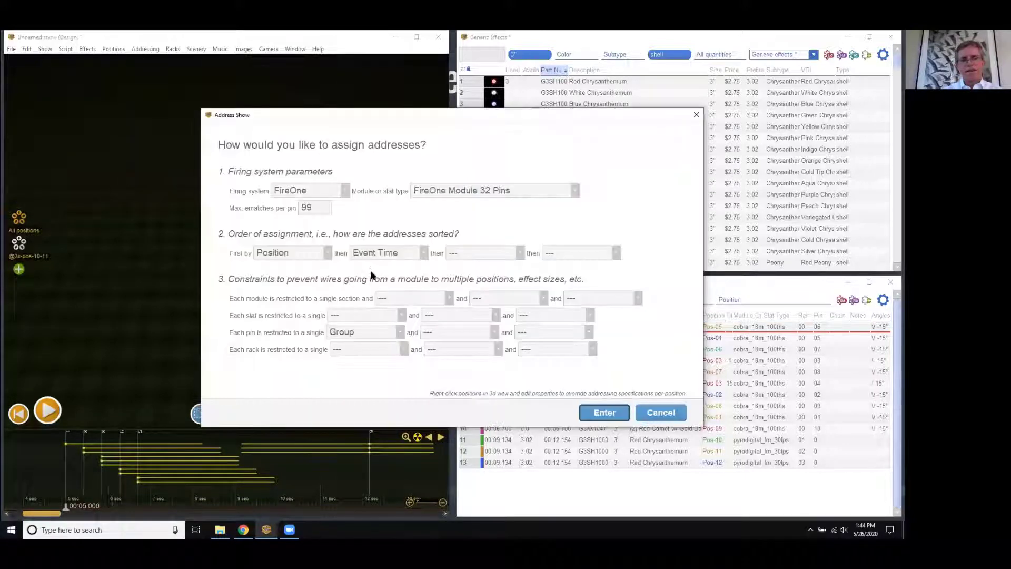
click(593, 412)
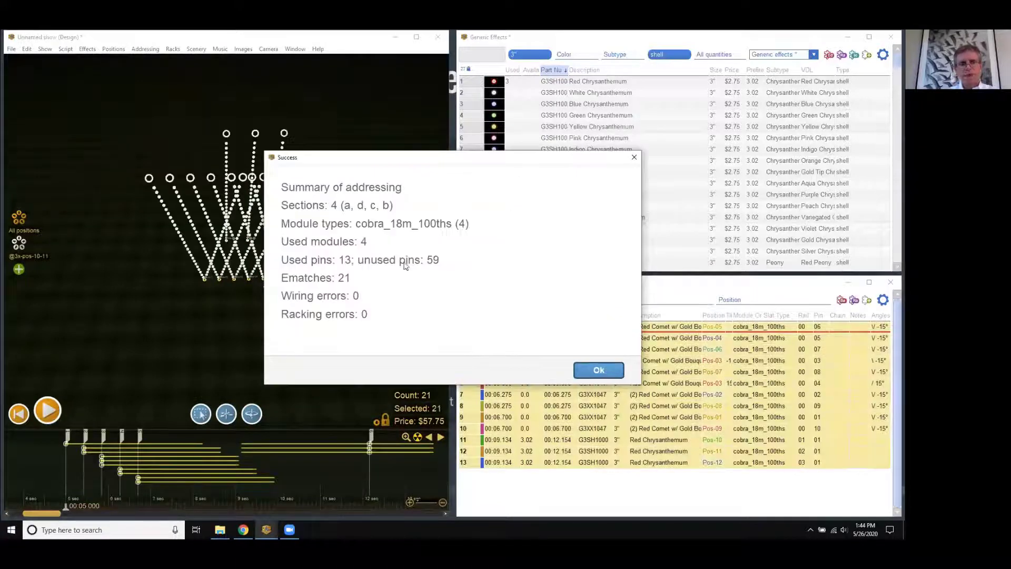
click(591, 368)
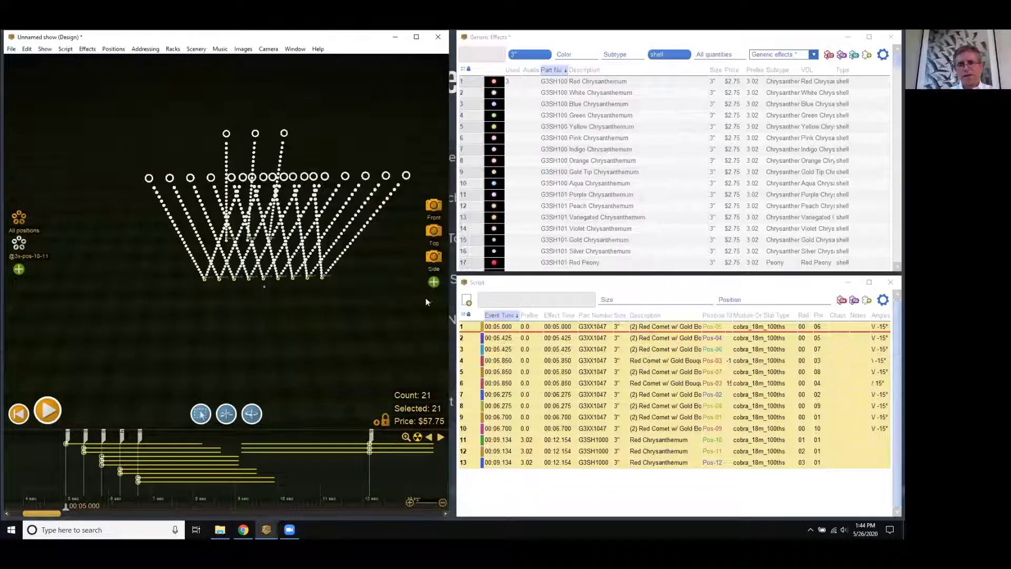
Step: Export the firing system script for the readdressed show to the ptc folder as multi2, and close the folder window
click(11, 49)
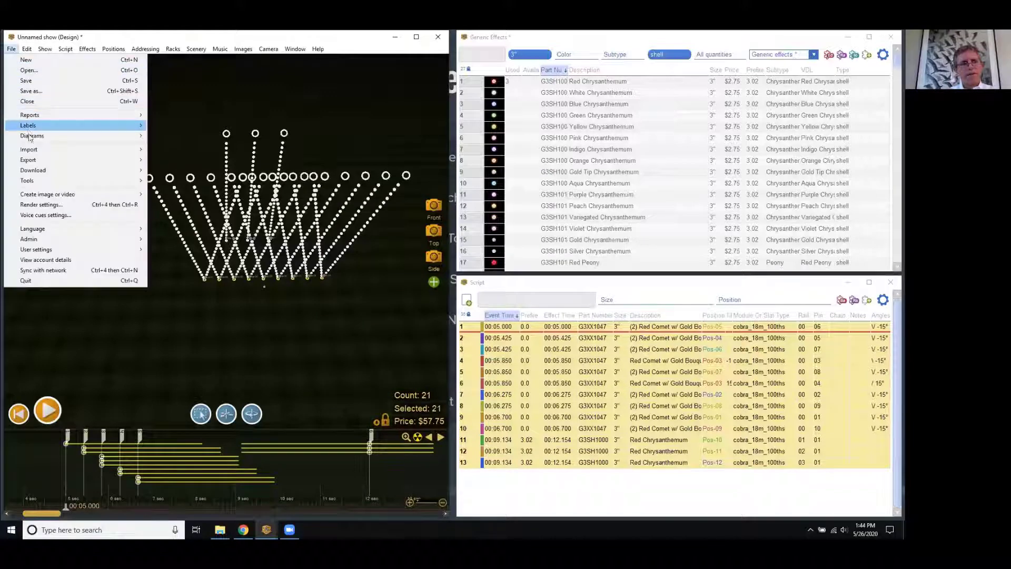
mouse_move(119, 158)
click(158, 163)
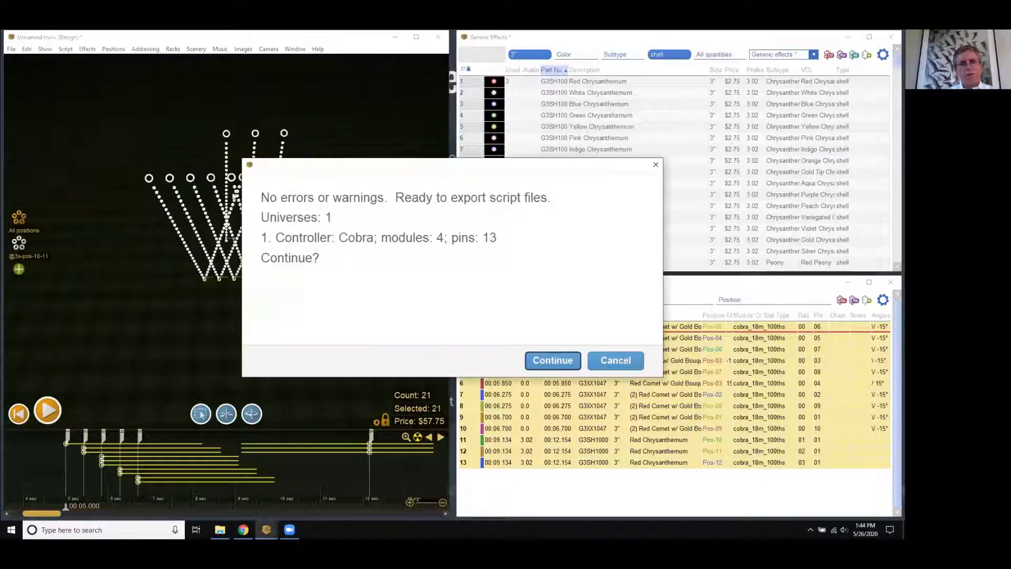
click(561, 360)
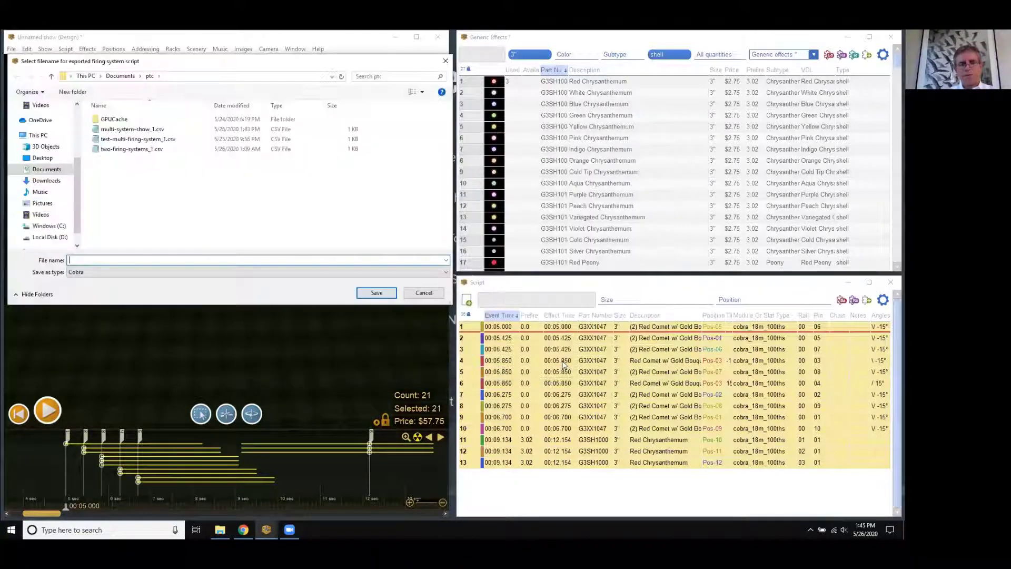
text(multi2)
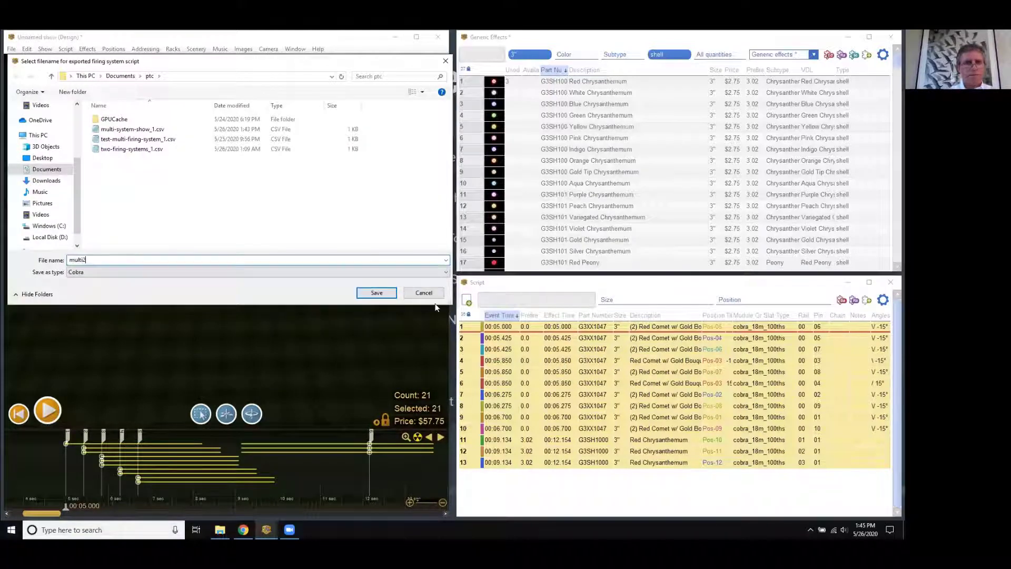
key(Return)
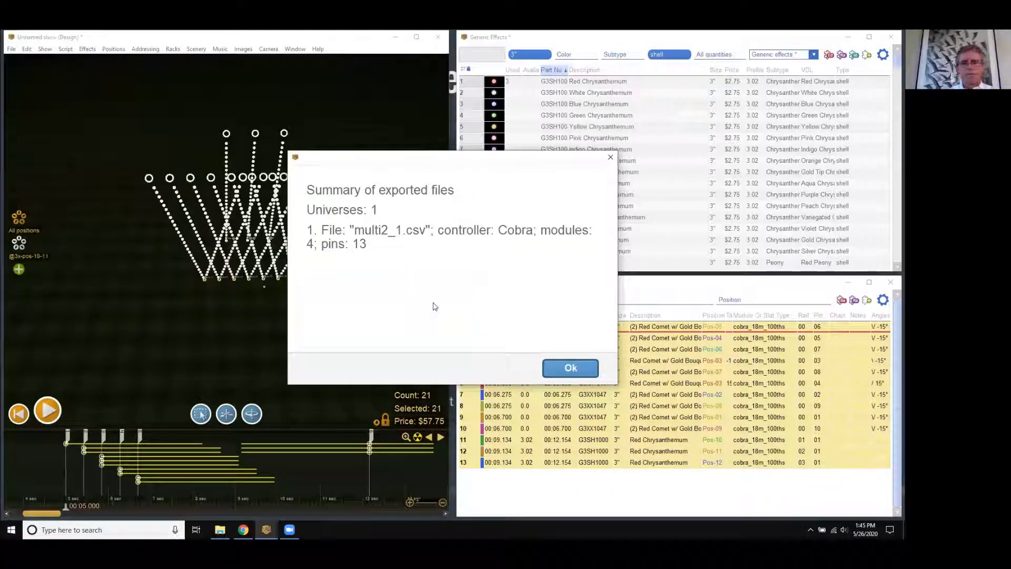
click(559, 367)
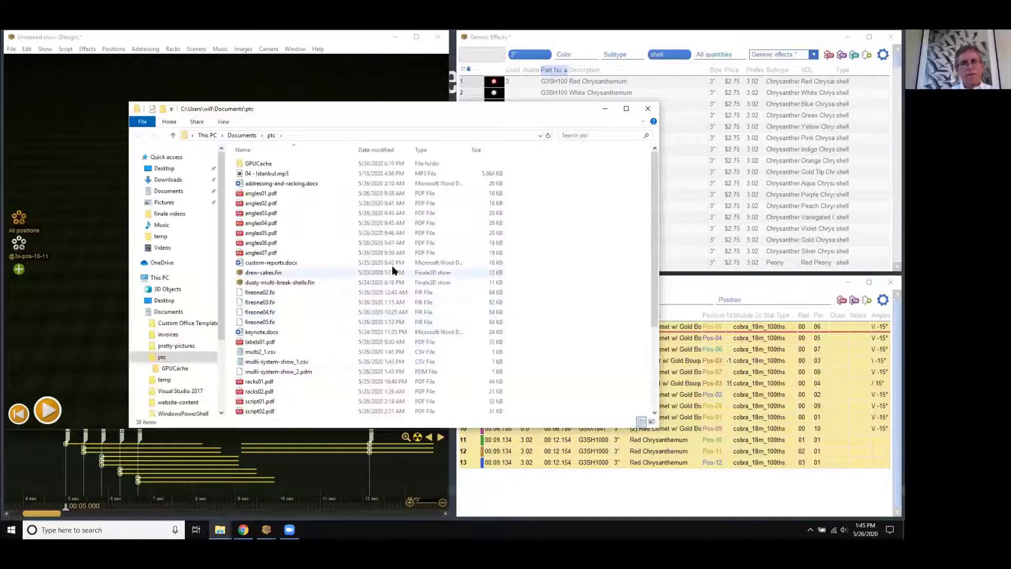
click(648, 109)
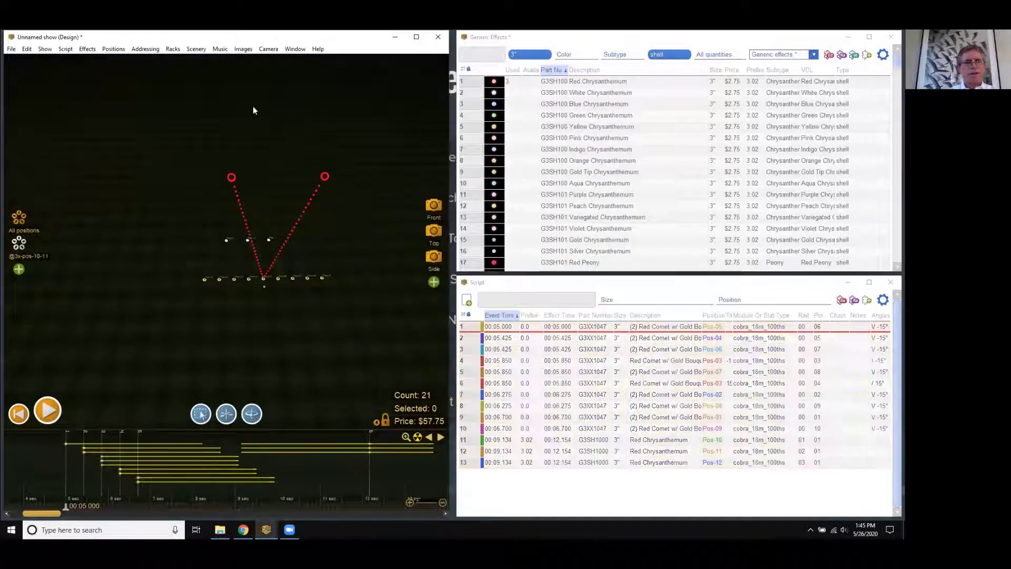
Step: Set the universe of the three rear positions, Pos-10 to Pos-12, to 2 in the positions table and close it
click(295, 48)
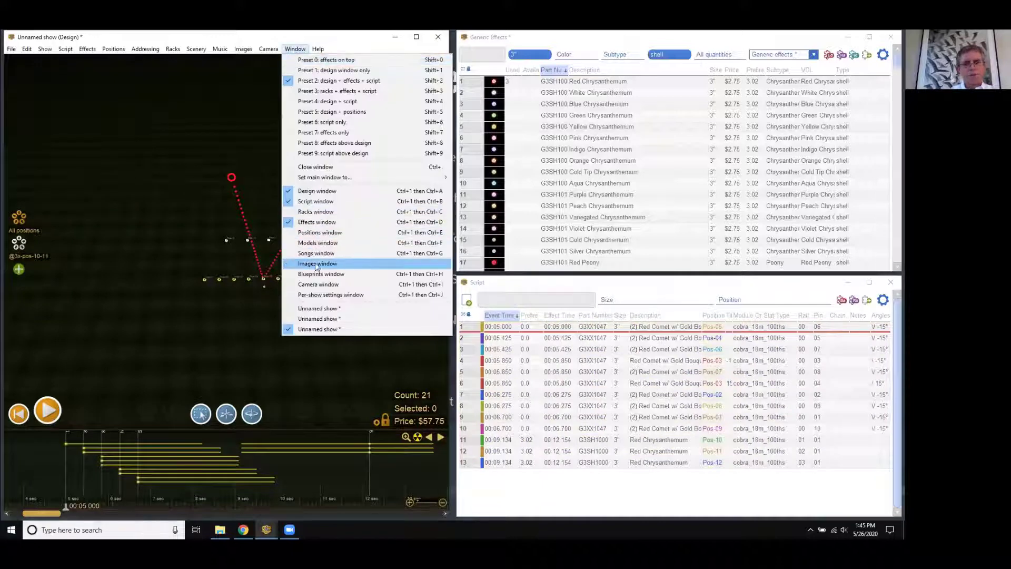
click(320, 232)
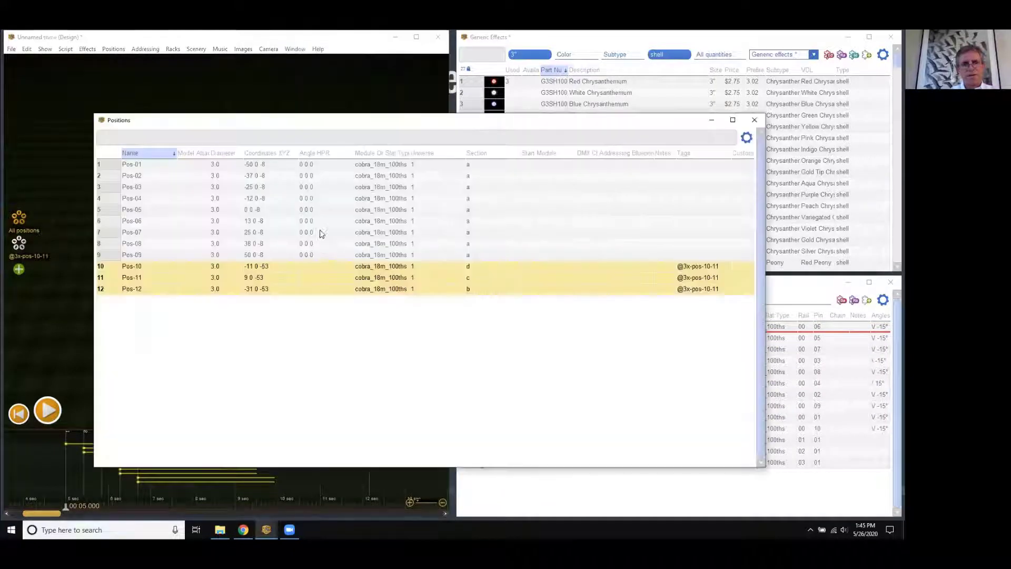
drag(421, 165, 428, 293)
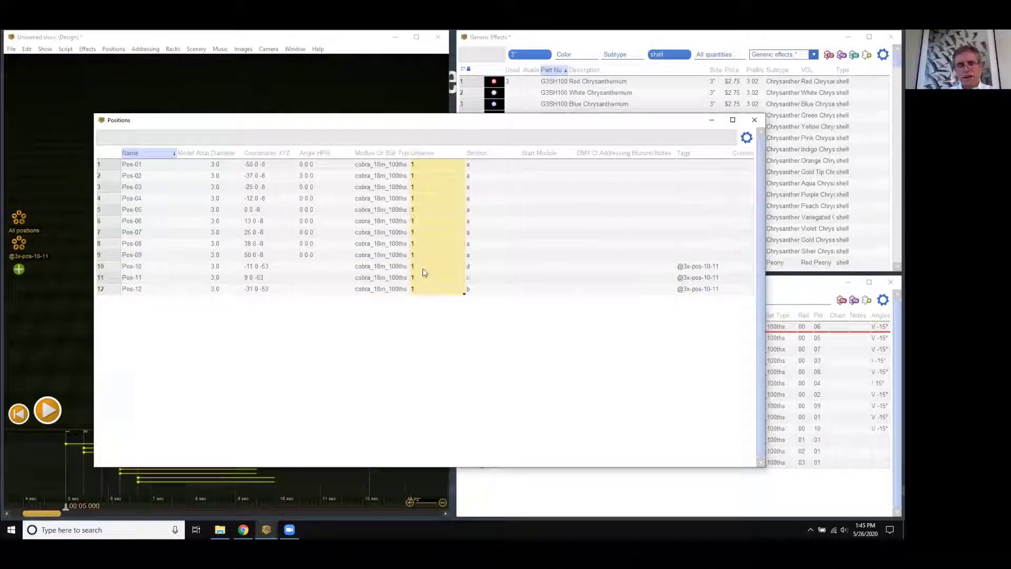
click(424, 267)
text(2)
click(424, 277)
text(2)
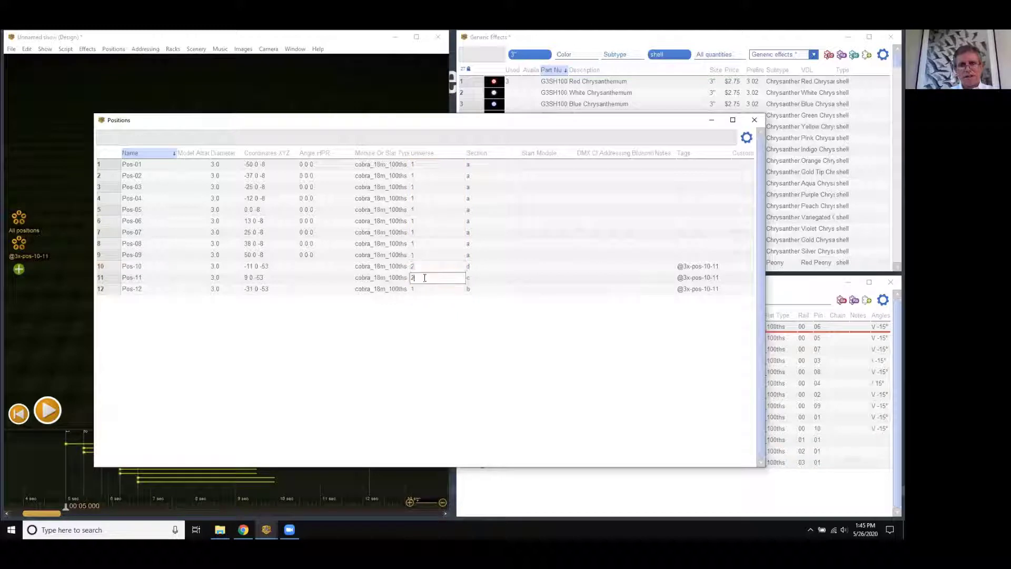
click(423, 289)
text(2)
click(426, 331)
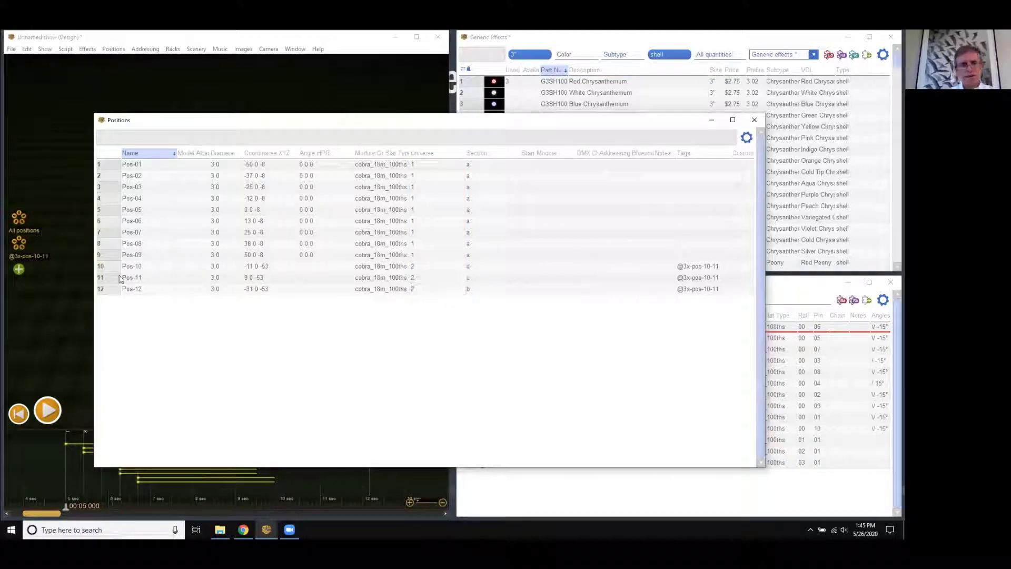
drag(110, 267, 109, 292)
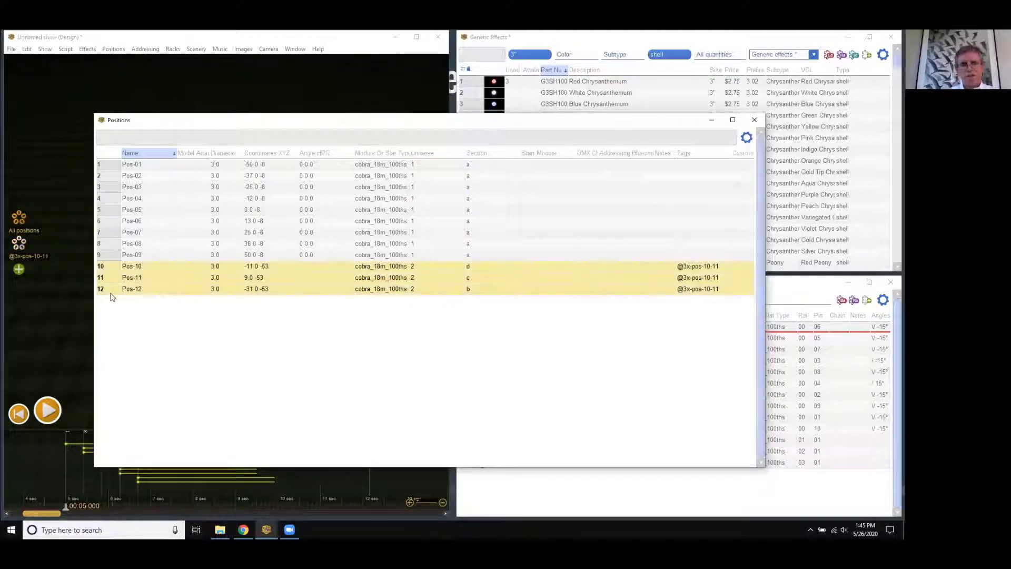
click(318, 344)
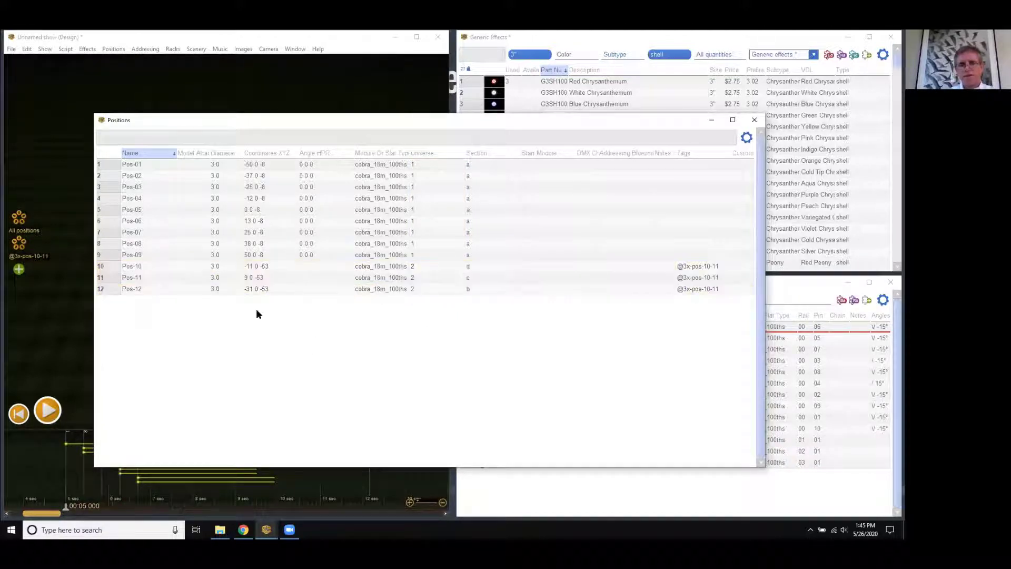
click(754, 120)
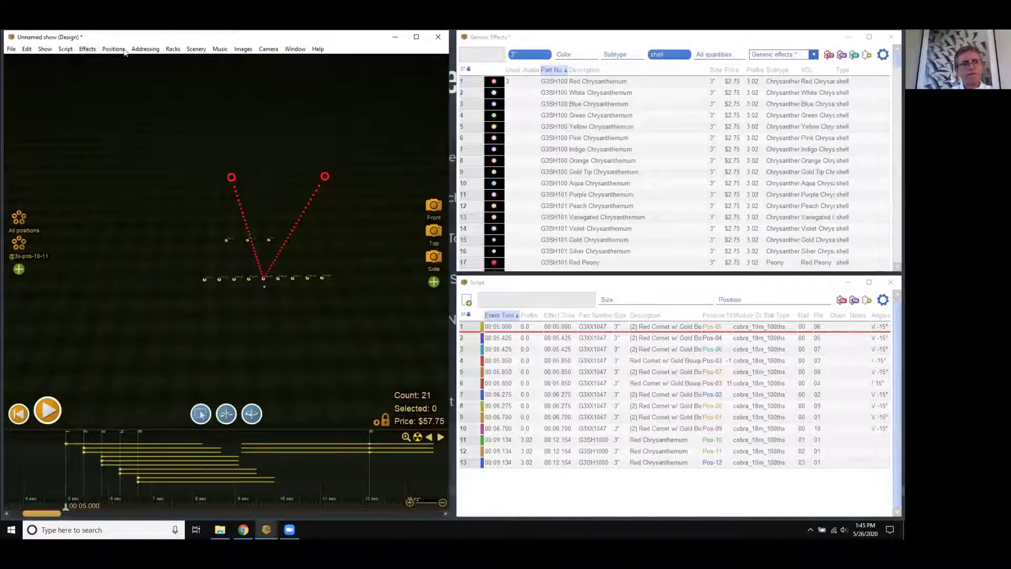
Step: Readdress the show sorted by Position and Event Time, with each pin restricted to a single Group
click(146, 49)
click(157, 61)
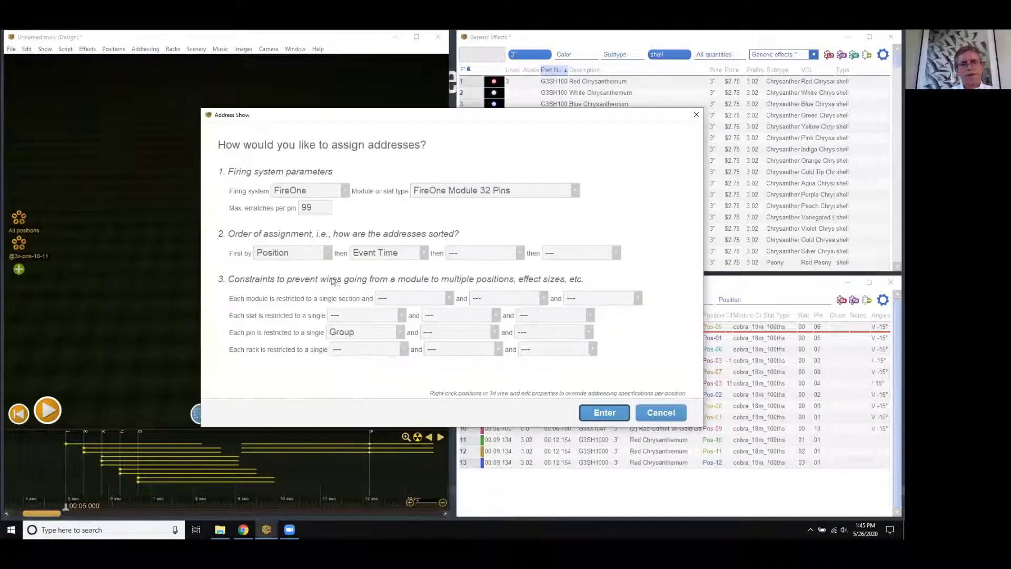
click(604, 413)
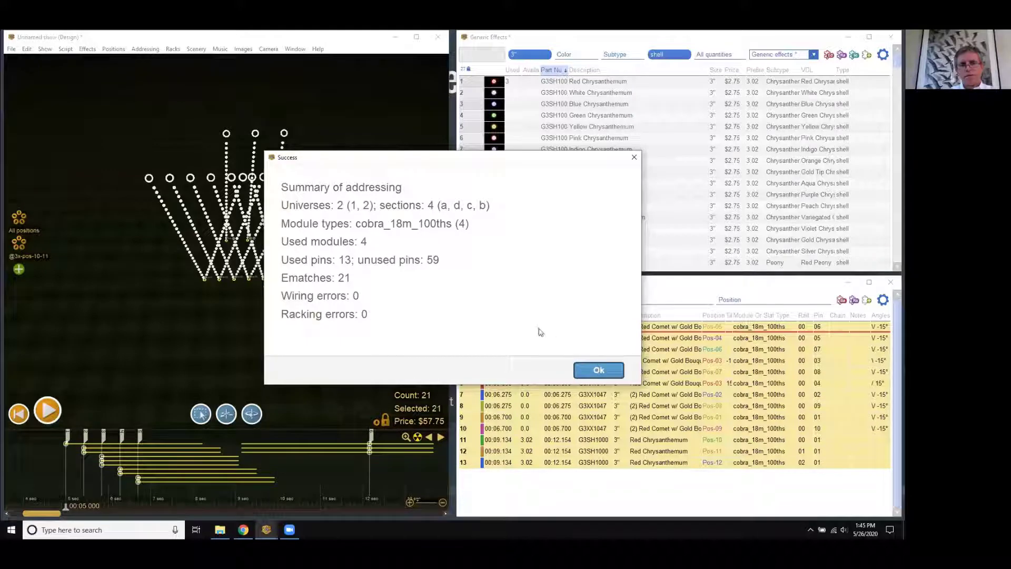
click(591, 365)
Step: Export the firing system scripts for both universes to the ptc folder as multi3, and close the folder window
click(11, 48)
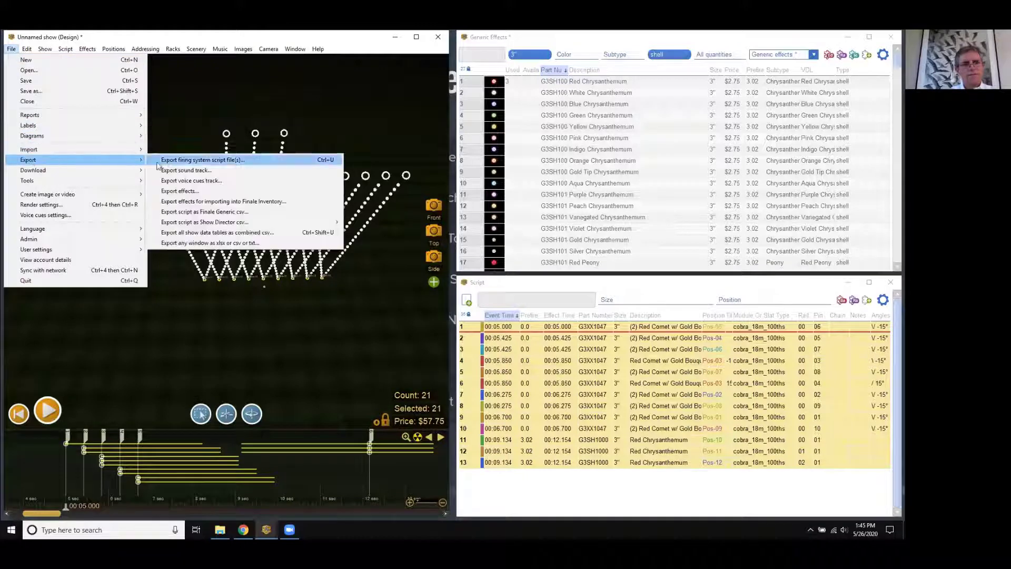
click(170, 163)
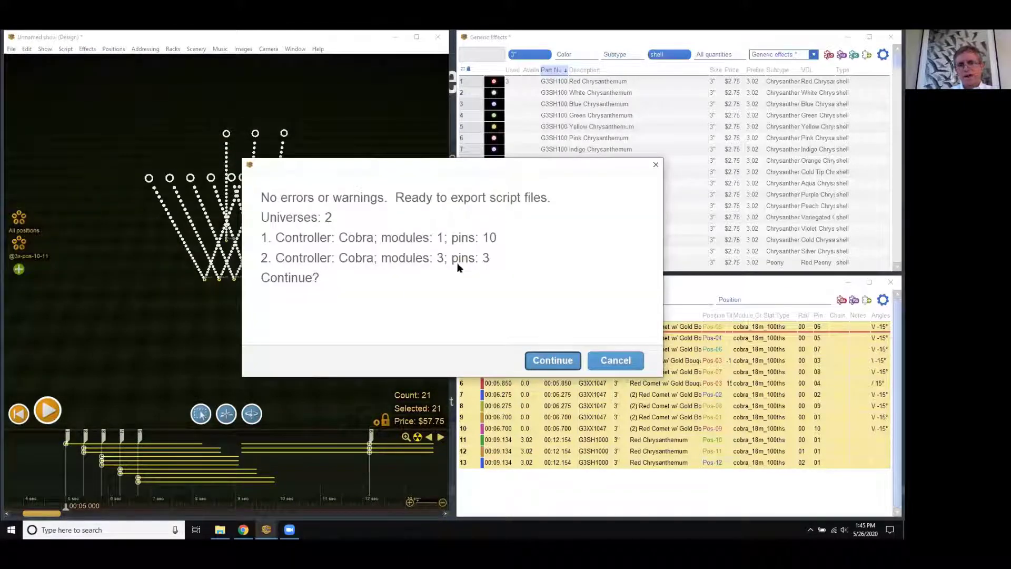
click(547, 361)
text(m)
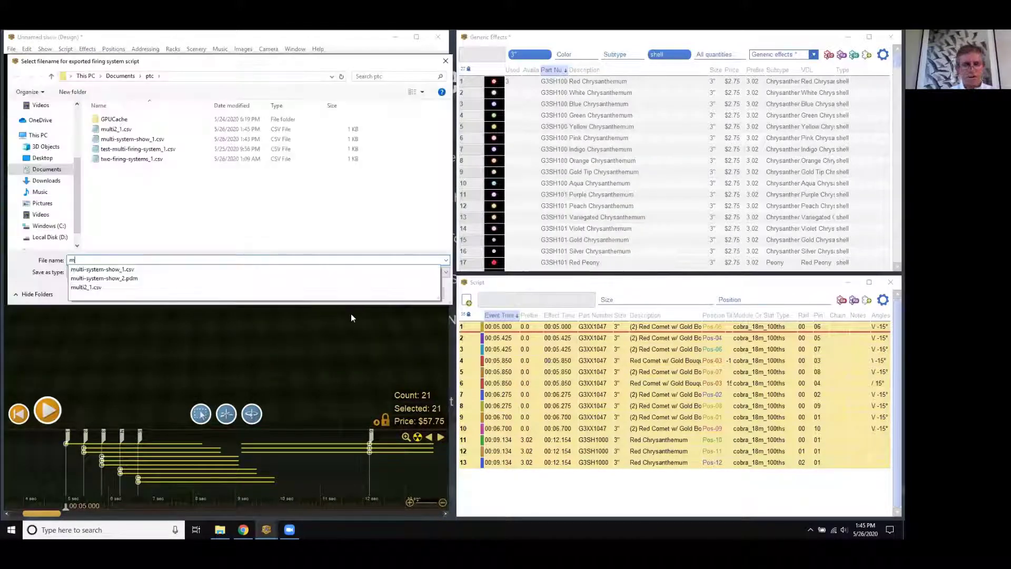
text(ulti3)
key(Return)
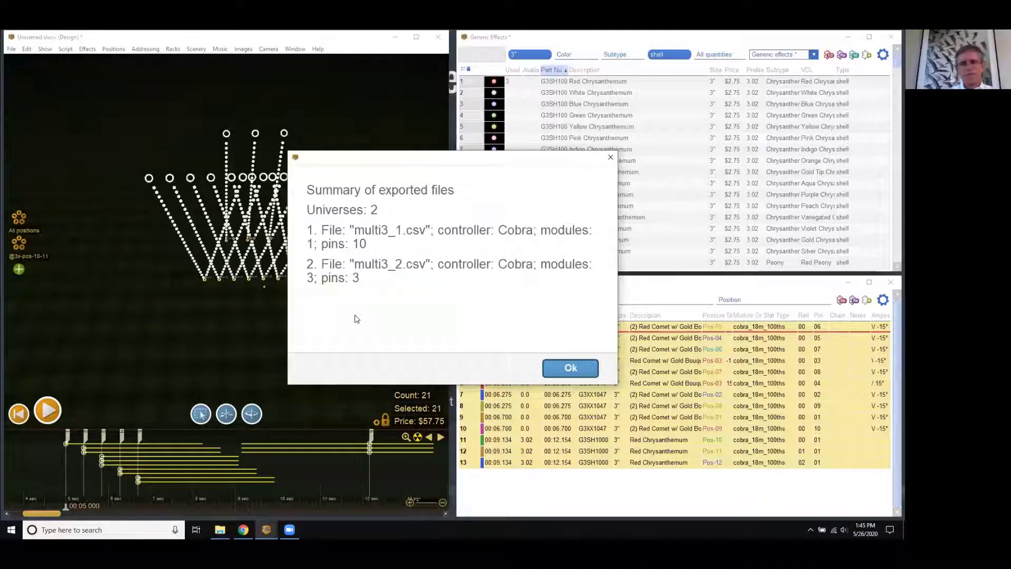
click(568, 369)
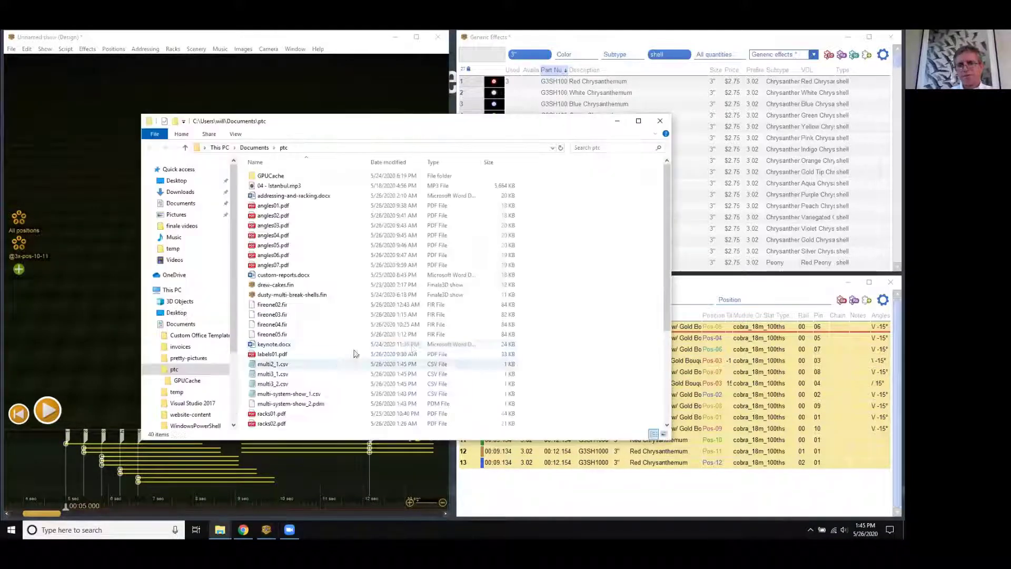
click(661, 122)
Step: Clear the effect selection and select the nine front positions, Pos-01 to Pos-09, in the design view
key(alt+Tab)
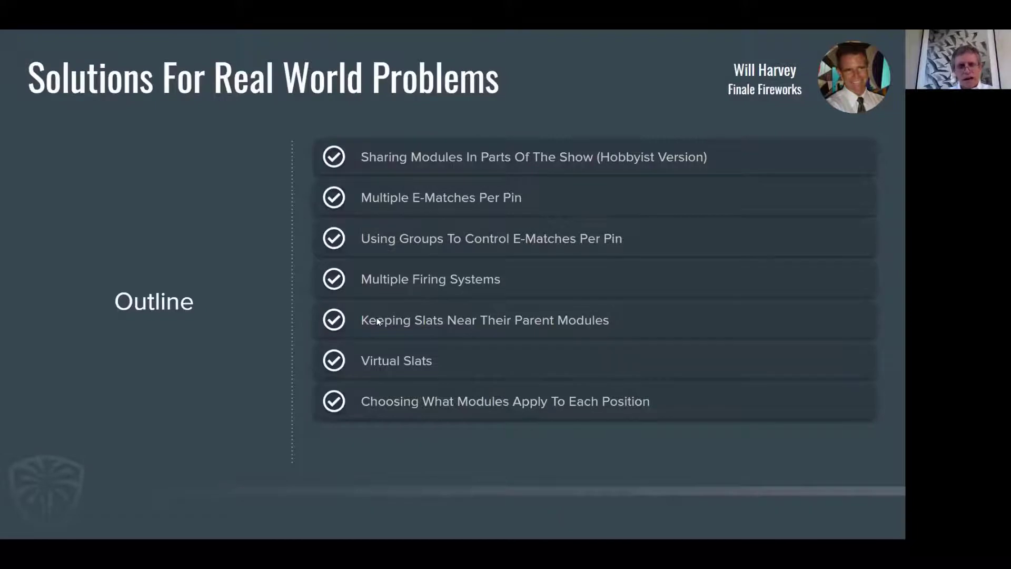
key(alt+Tab)
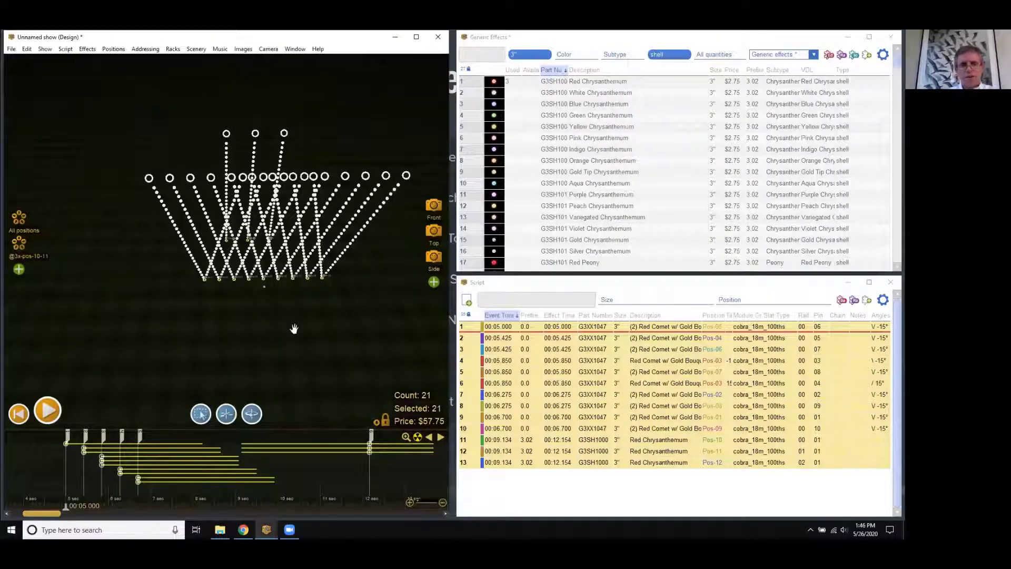
drag(295, 329, 305, 360)
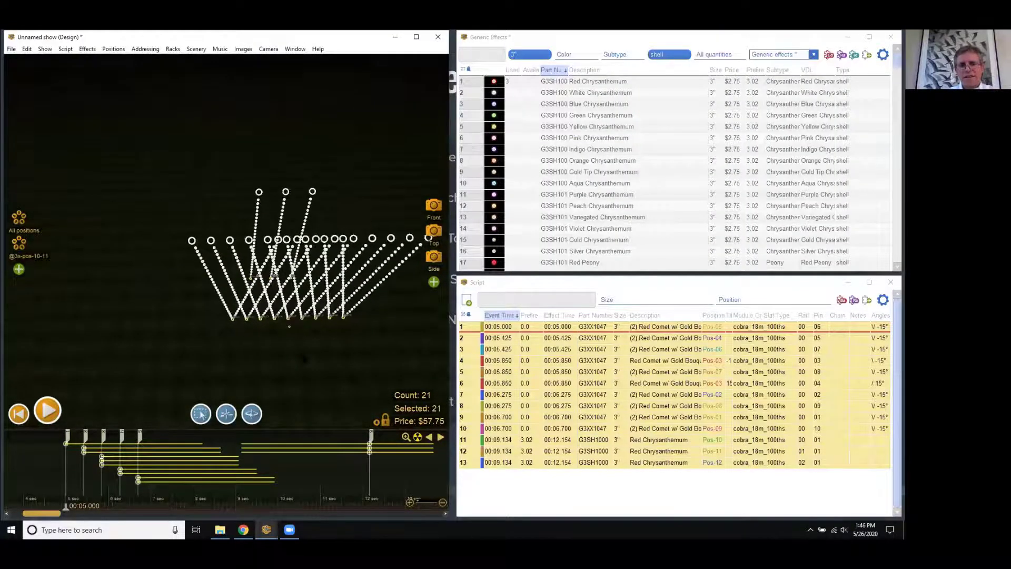
scroll(304, 360, up, 2)
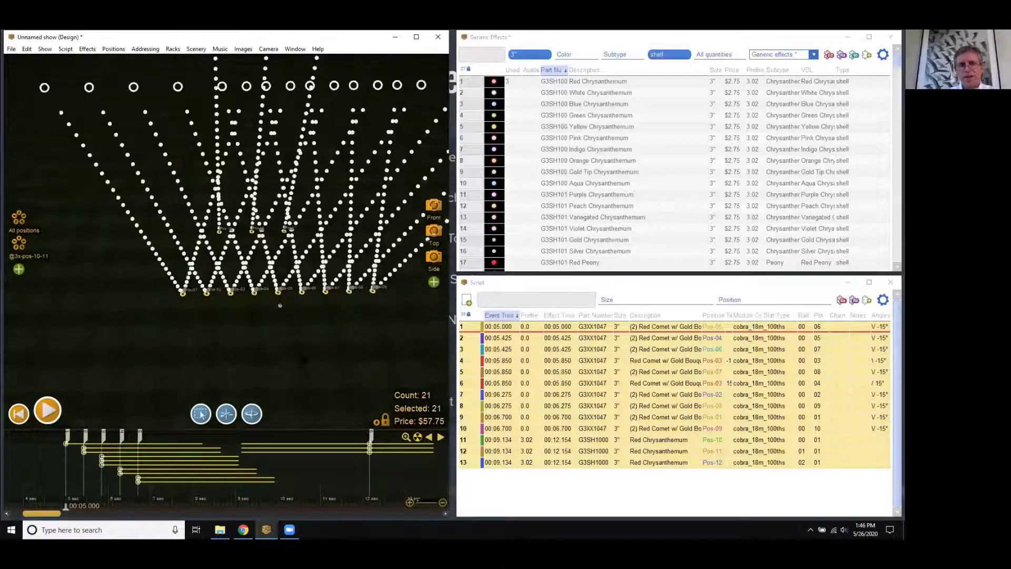
click(303, 351)
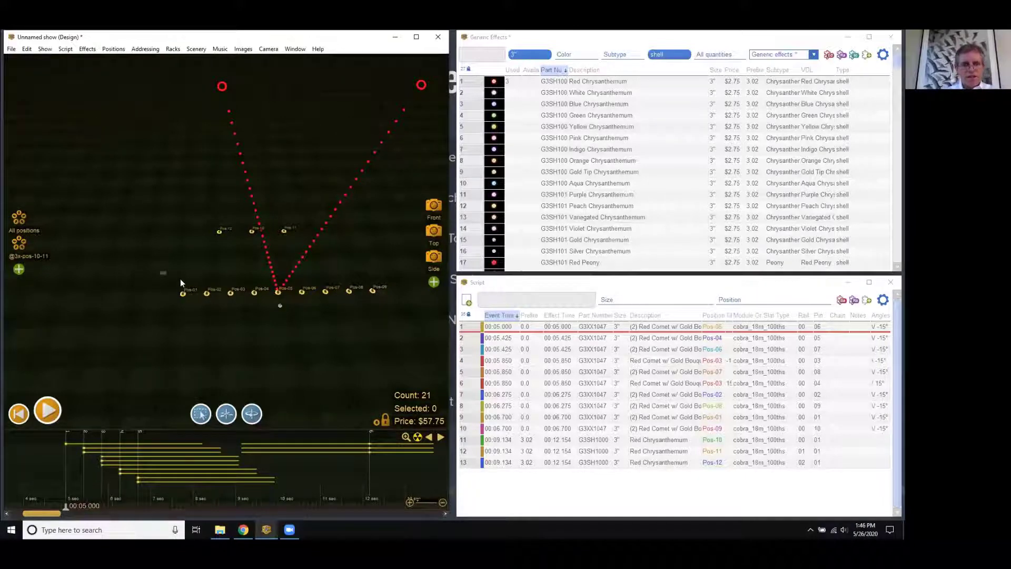
drag(180, 280, 401, 325)
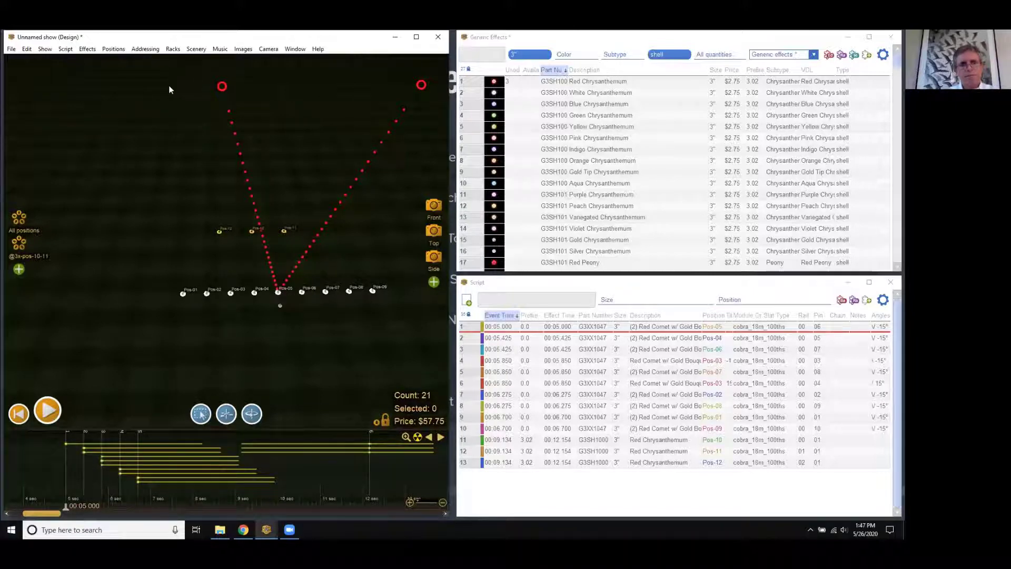
Step: In the Address Show settings, remove the pin's Group restriction and choose the fireTEK firing system with the fireTEK v3.0 M48 11 Columns module
click(145, 48)
click(152, 61)
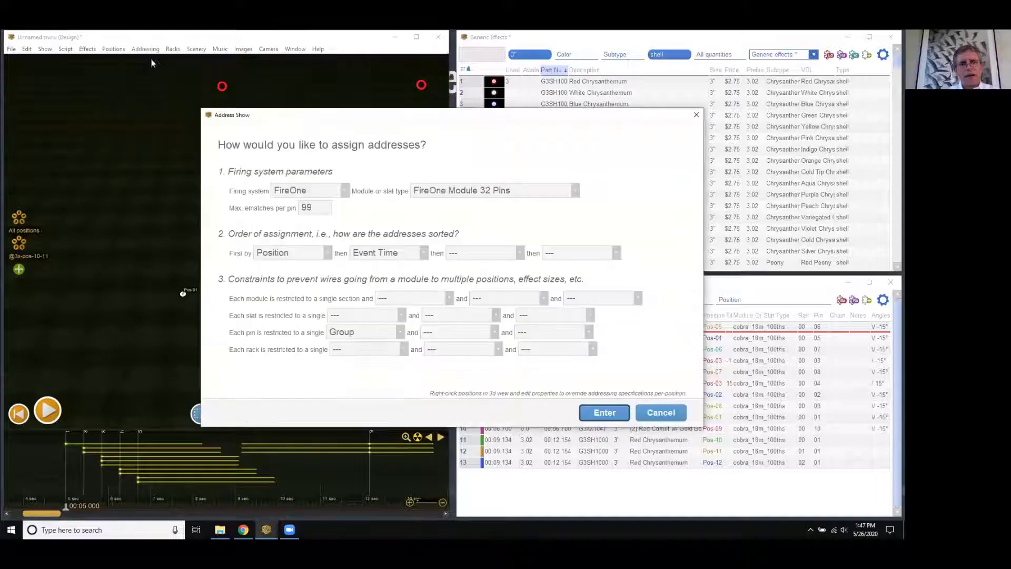
drag(315, 119, 446, 154)
click(507, 368)
click(495, 382)
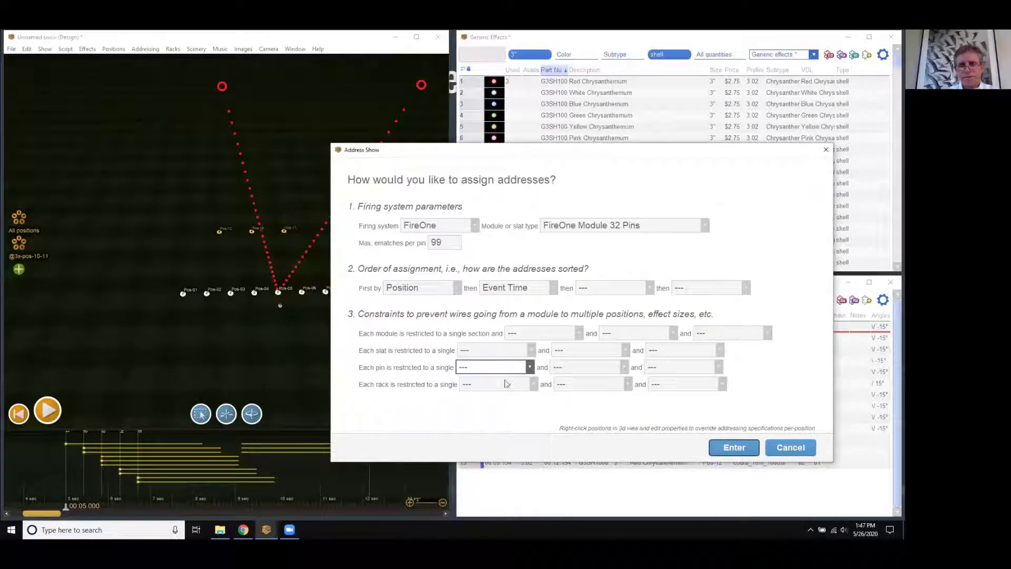
click(452, 227)
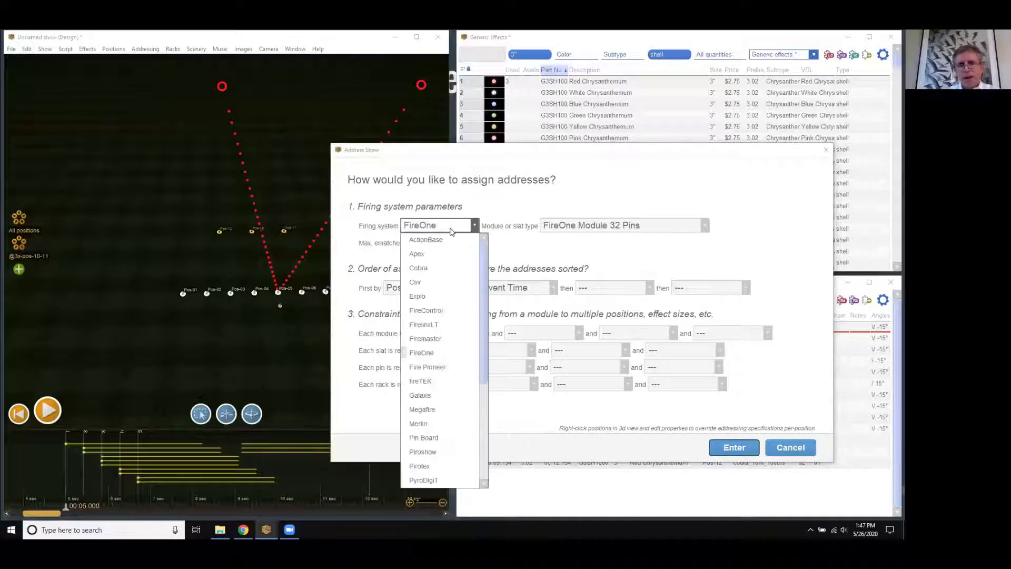
click(452, 383)
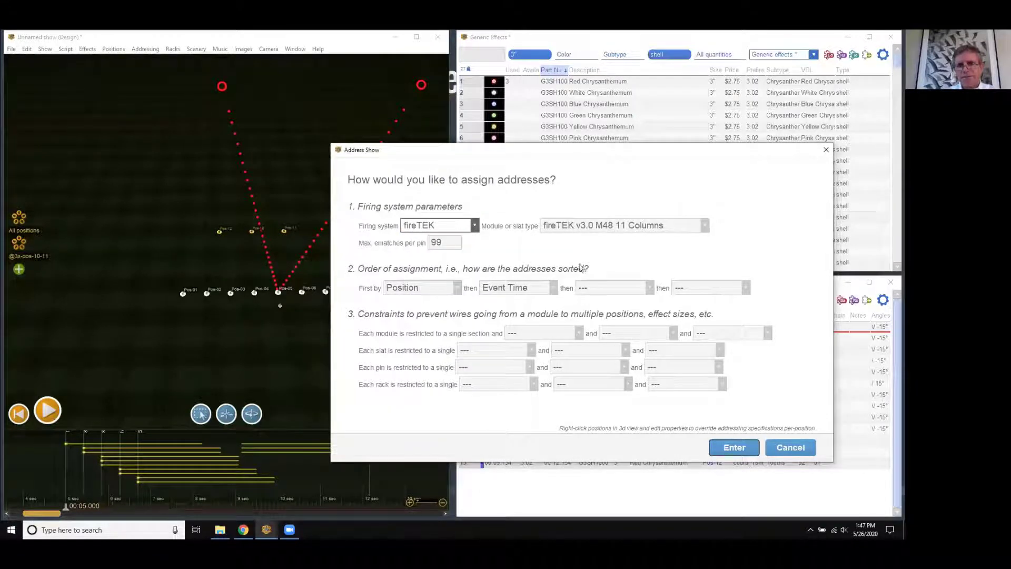
click(592, 226)
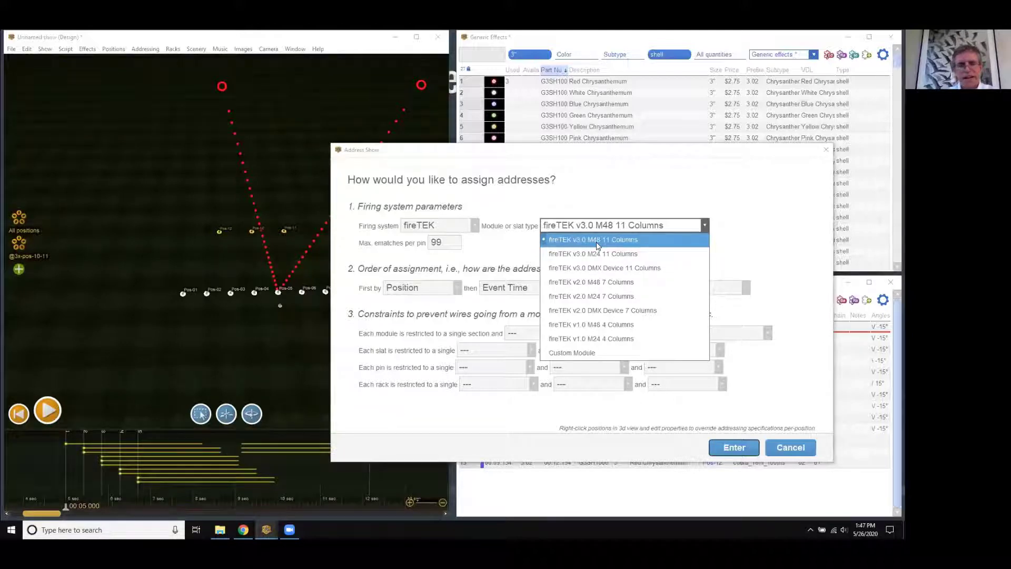
click(592, 188)
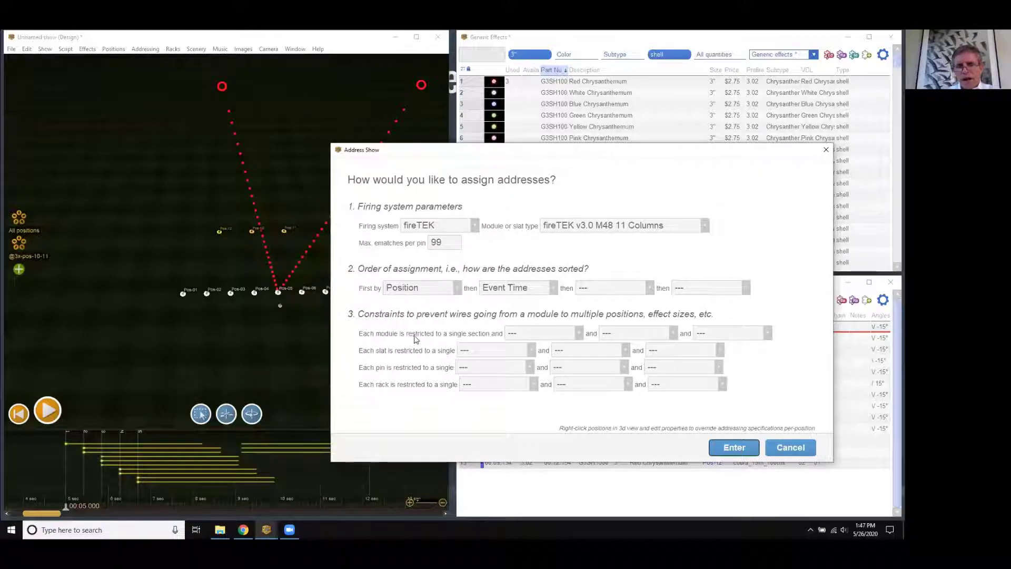
Step: Restrict each slat to a single Position and address the show with these settings
click(512, 351)
drag(539, 380, 541, 425)
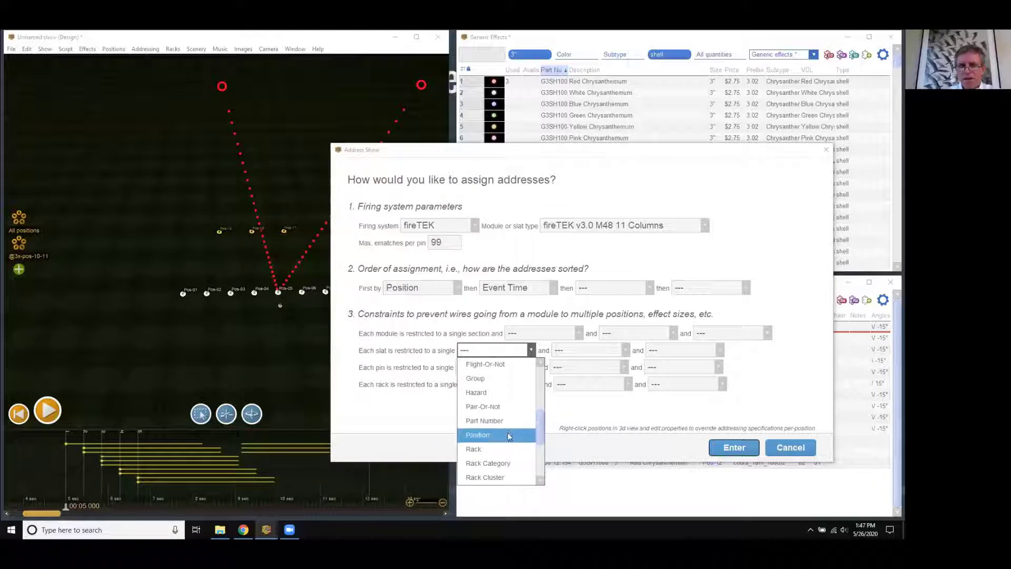
click(495, 434)
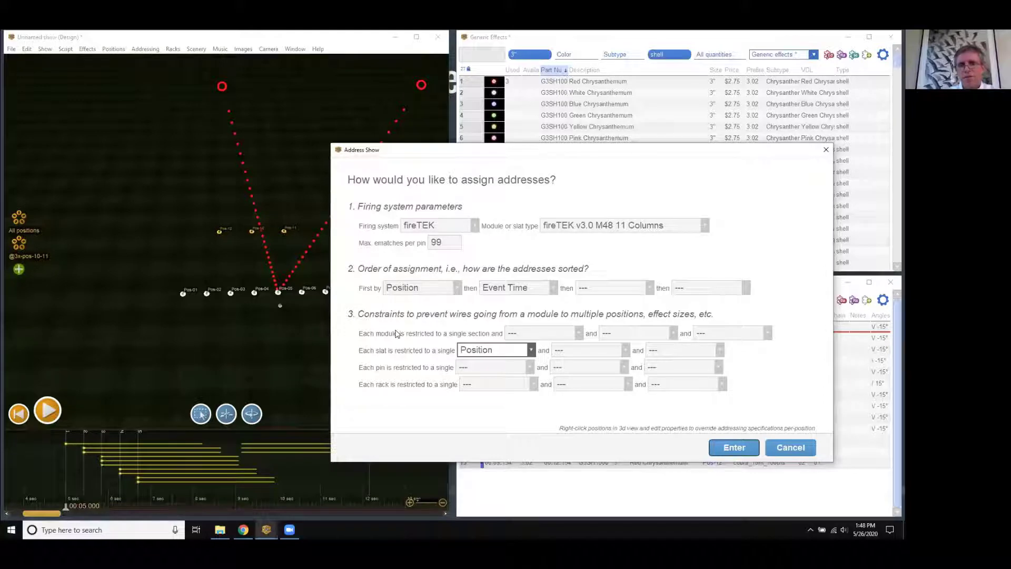
click(734, 447)
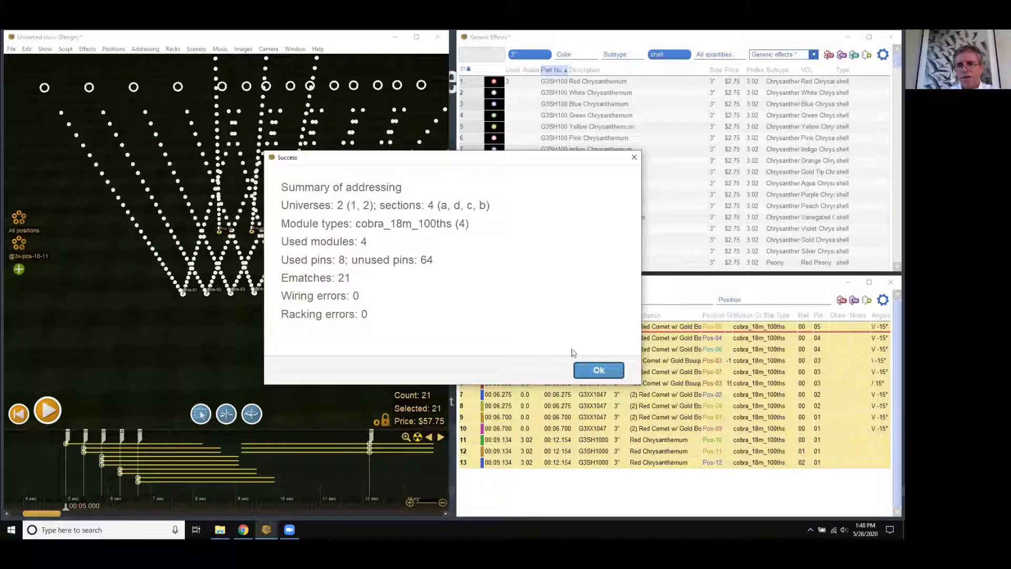
click(598, 372)
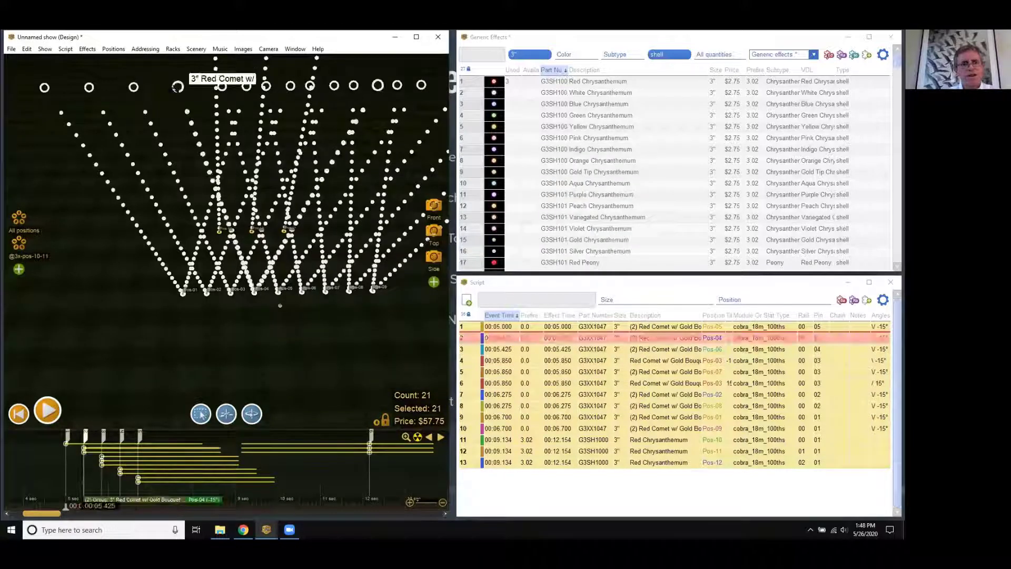
Step: Clear the module or slat type of all twelve positions, Pos-01 to Pos-12, in the positions table
click(294, 49)
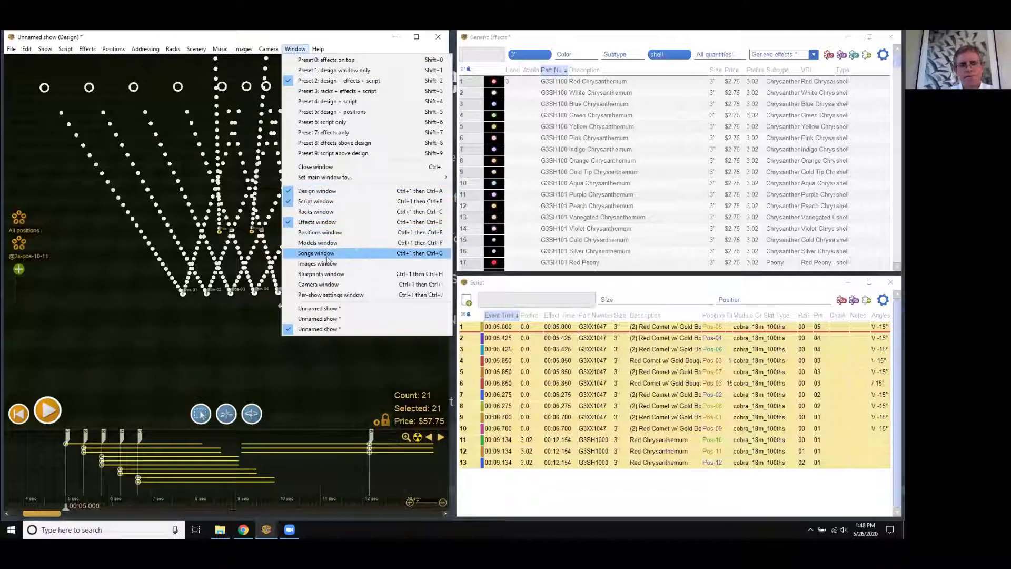
click(330, 233)
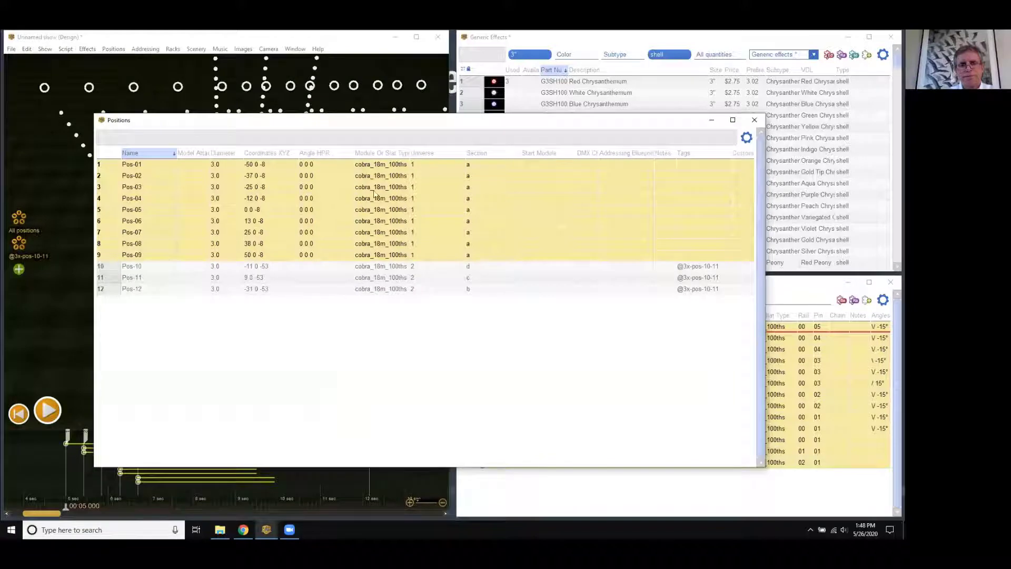
drag(377, 165, 376, 298)
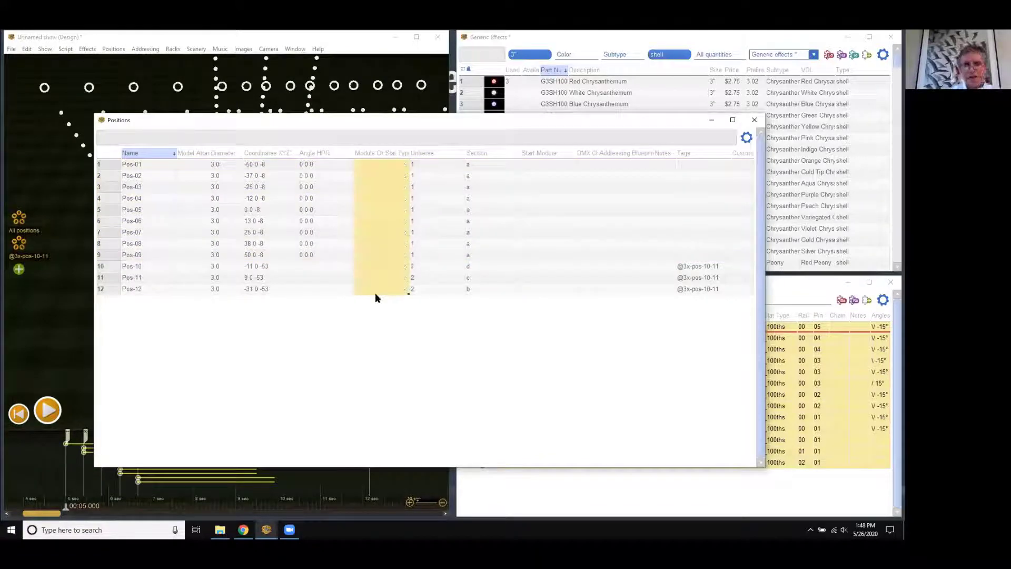
key(Delete)
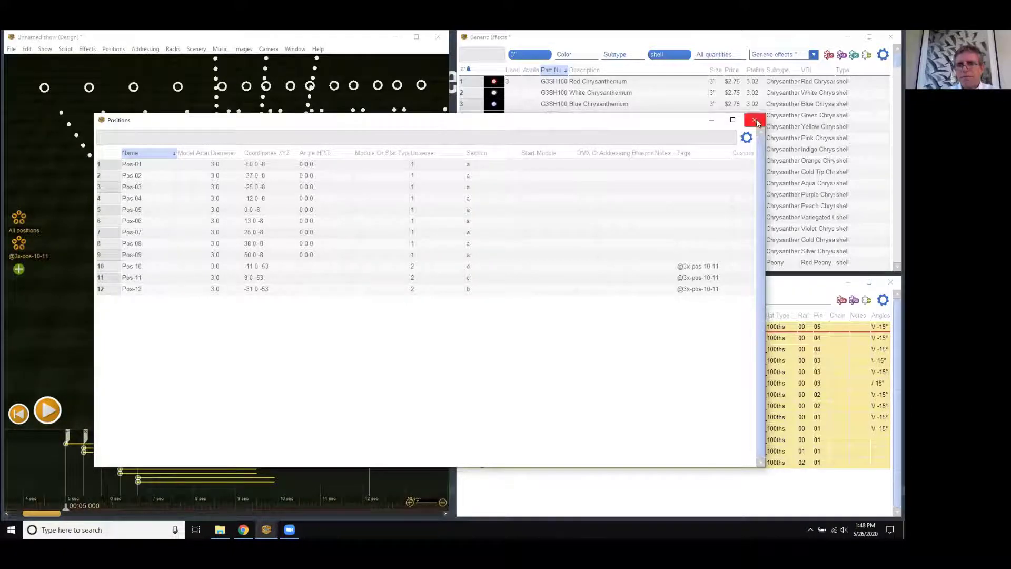
Step: Address the show with the fireTEK v3.0 M48 11 Columns module, sorted by Position and Event Time, restricting each slat to a single Position
click(755, 119)
click(146, 49)
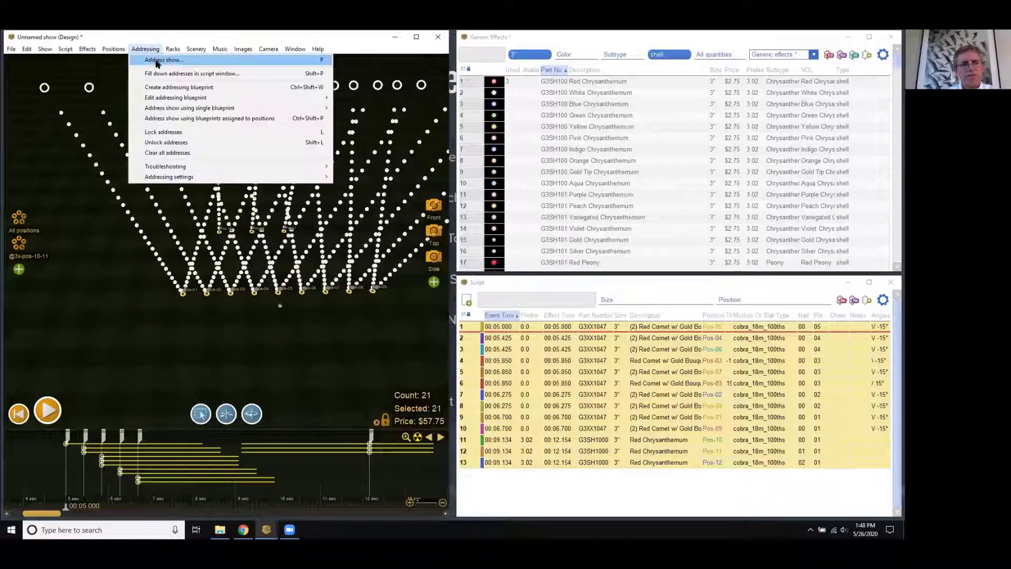
click(159, 62)
drag(314, 117, 371, 106)
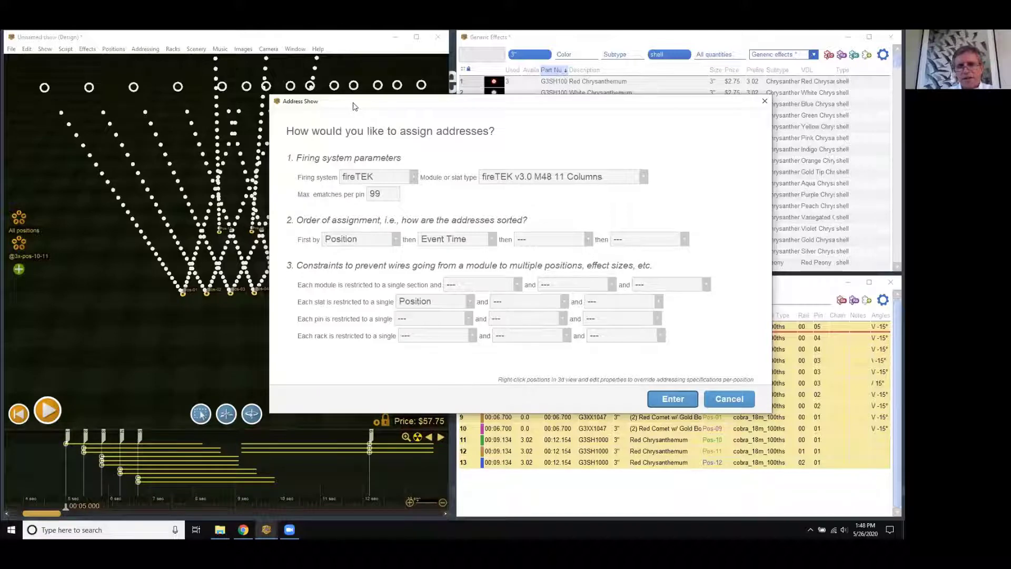
drag(353, 106, 480, 178)
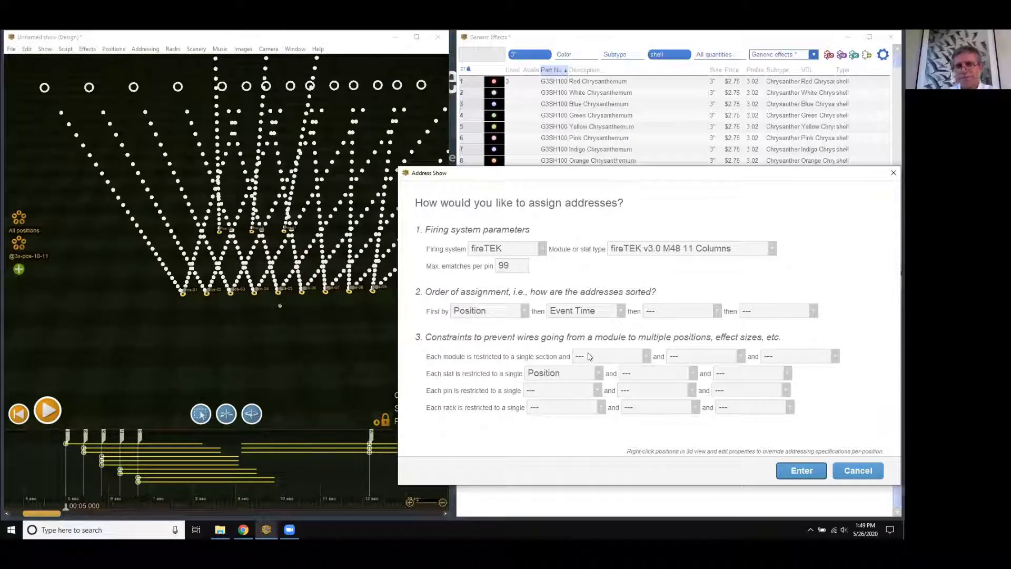
click(795, 474)
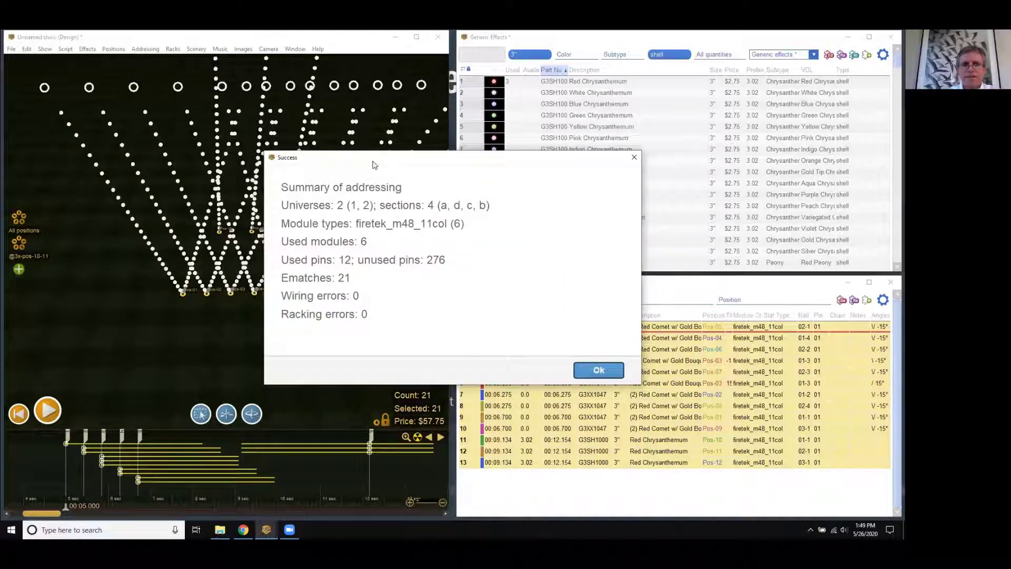
drag(373, 165, 514, 165)
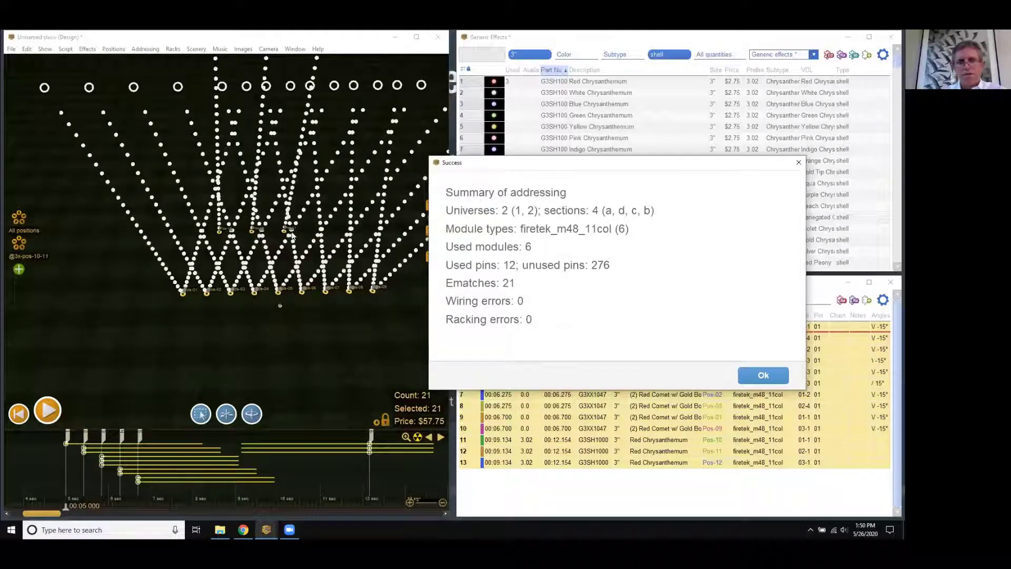
click(759, 375)
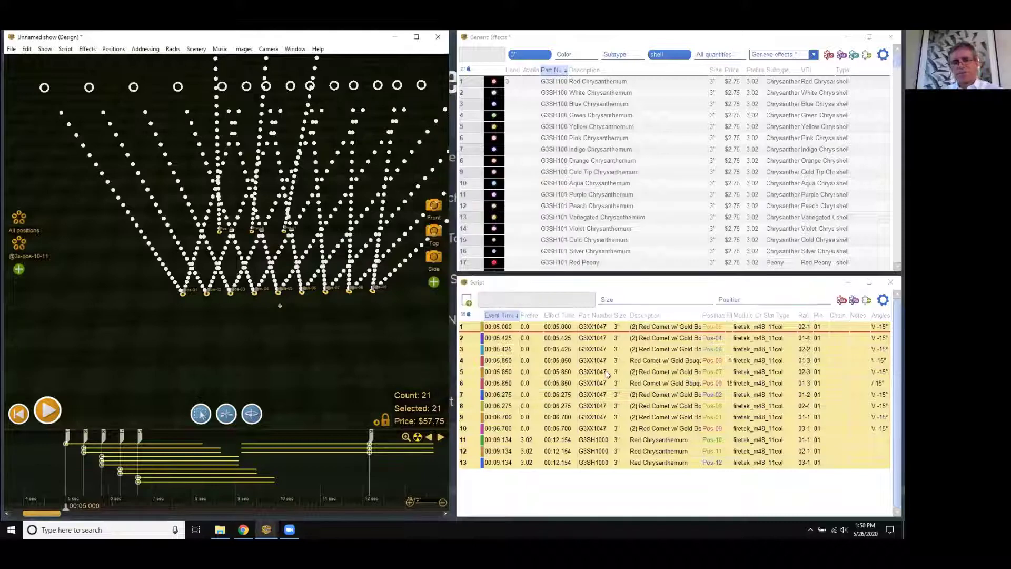
Step: Review the Address Show constraints and run the addressing again with the same fireTEK settings
click(145, 49)
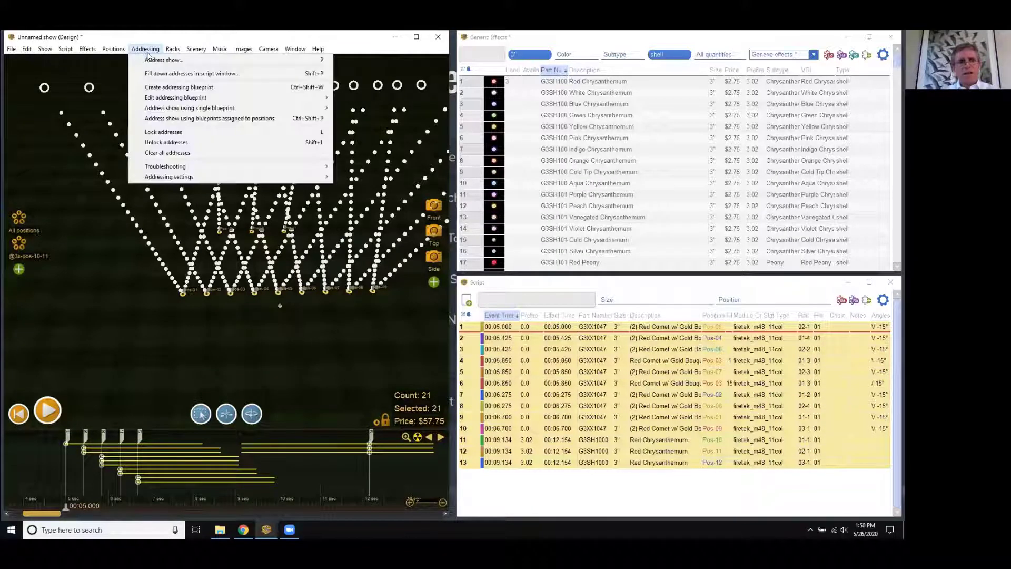
click(153, 60)
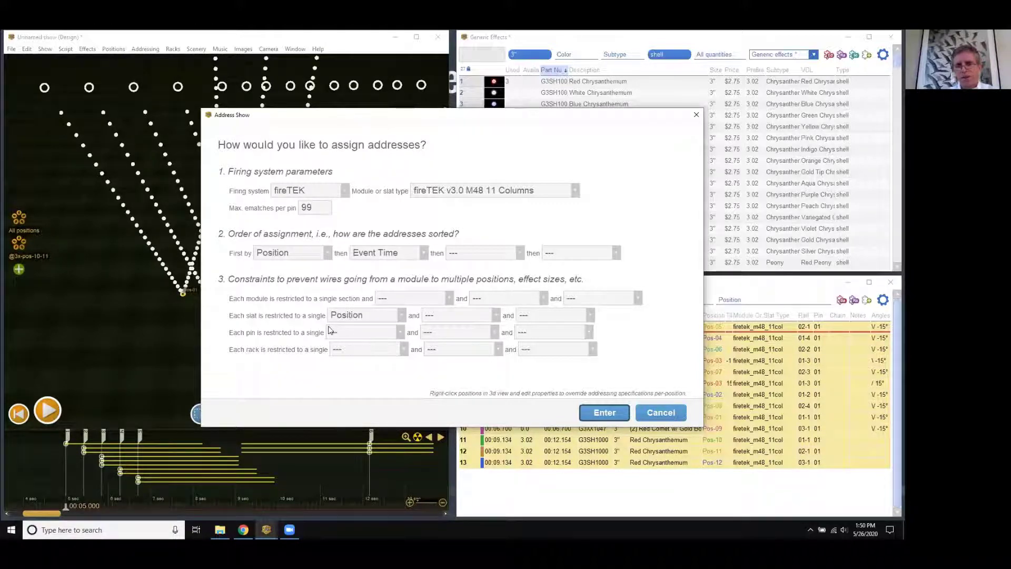
click(594, 411)
Step: Switch to the presentation to view its outline slide, and return to the show design
key(alt+Tab)
key(alt+Tab)
key(alt+Tab)
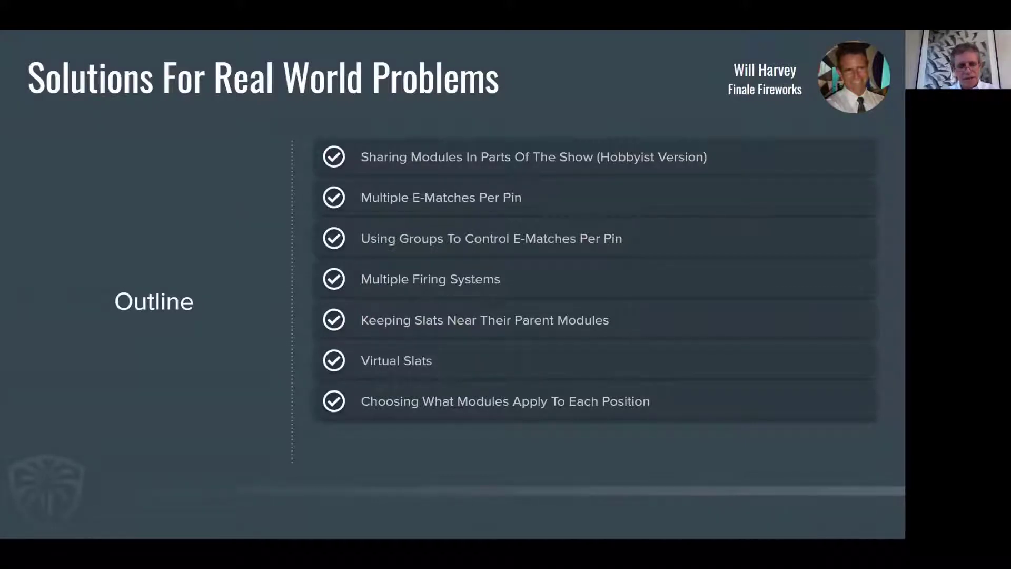
key(alt+Tab)
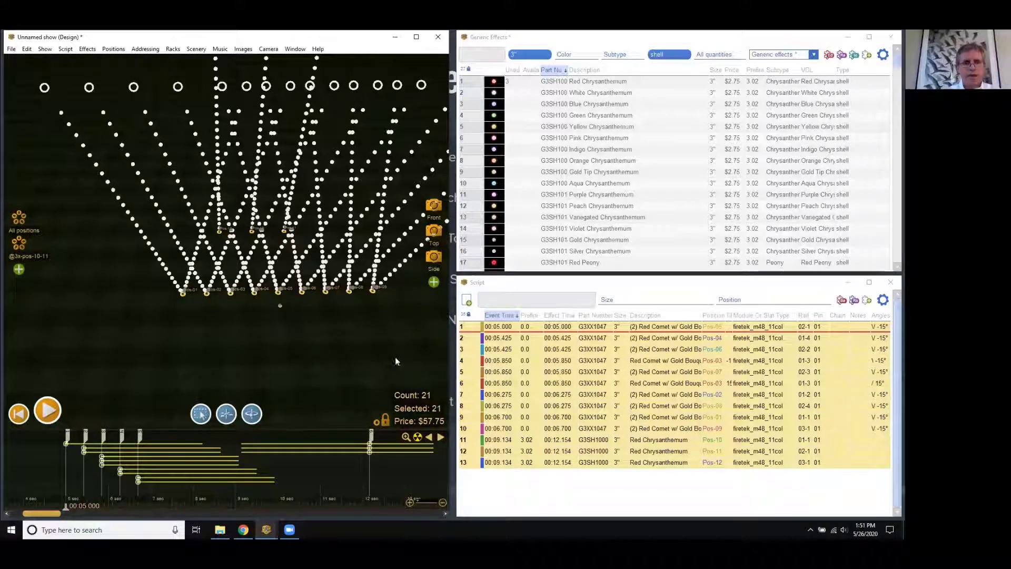
drag(381, 349, 337, 353)
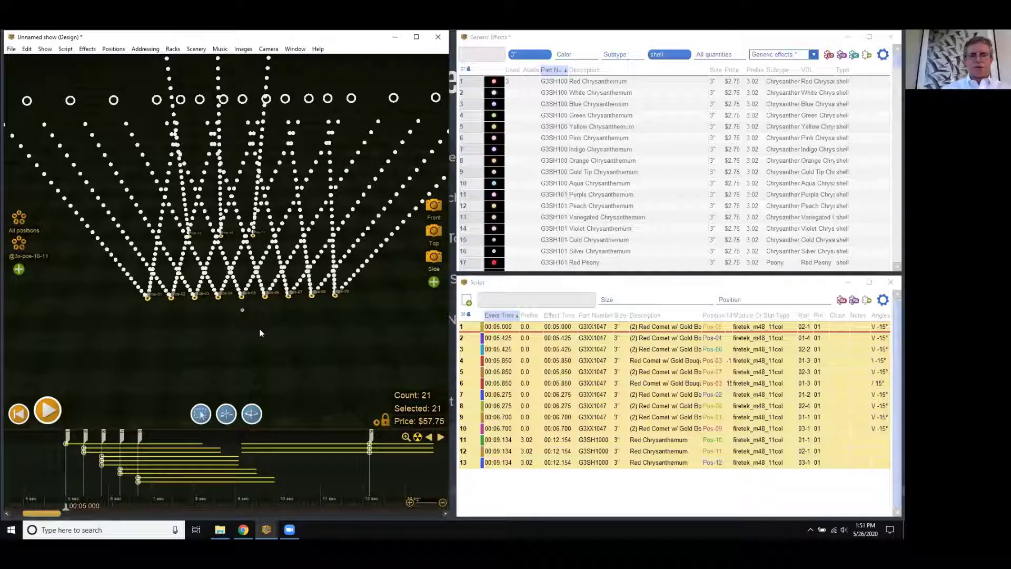
click(252, 414)
drag(253, 372, 274, 352)
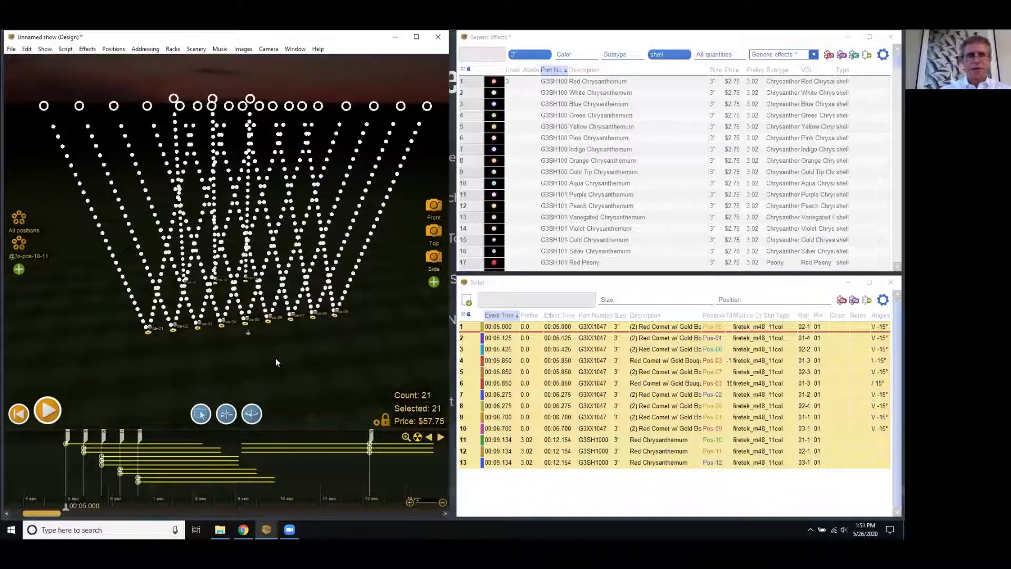
Step: Open the custom module specification and choose FireOne as its firing system
click(147, 51)
mouse_move(163, 177)
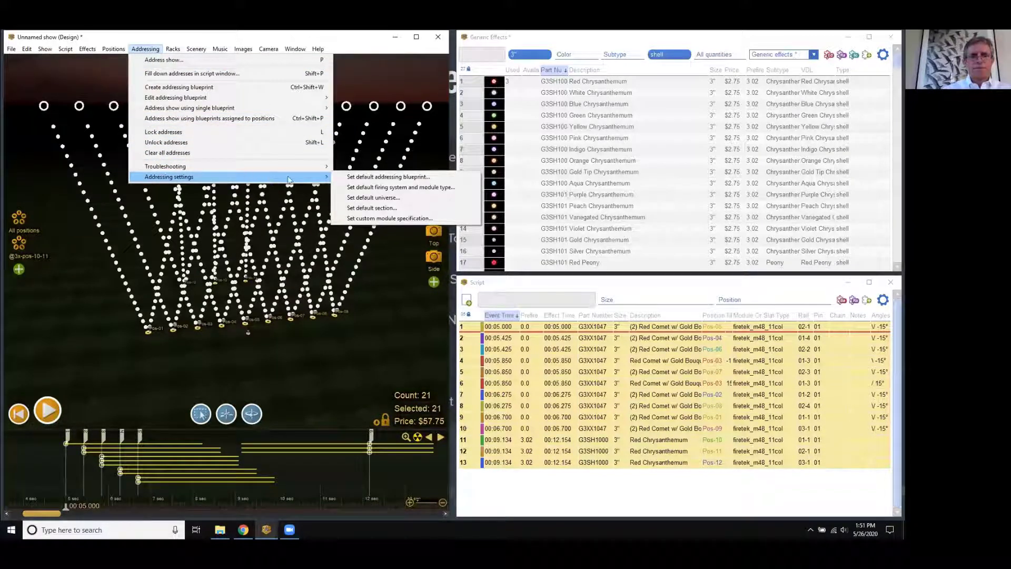
click(356, 218)
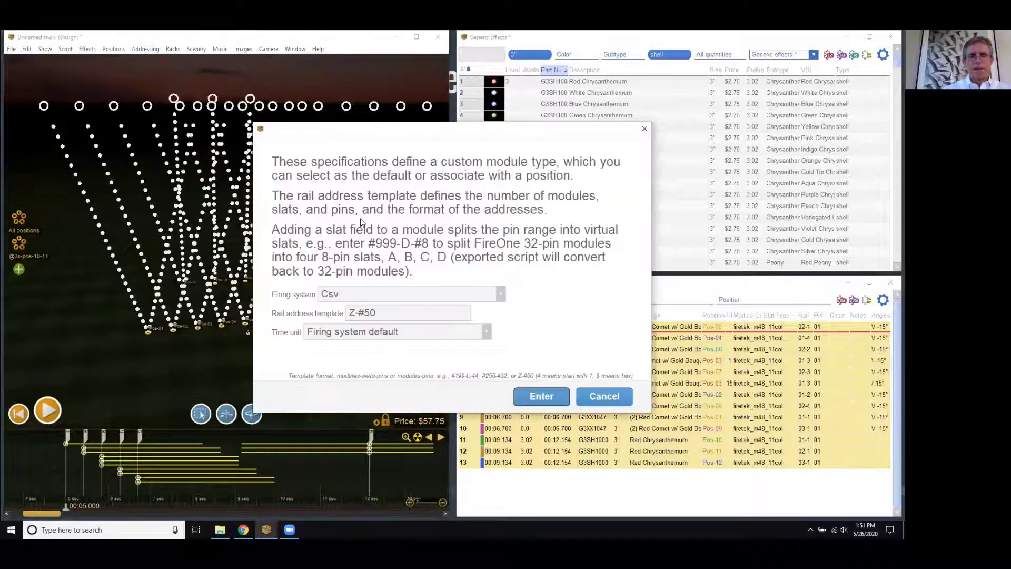
click(353, 296)
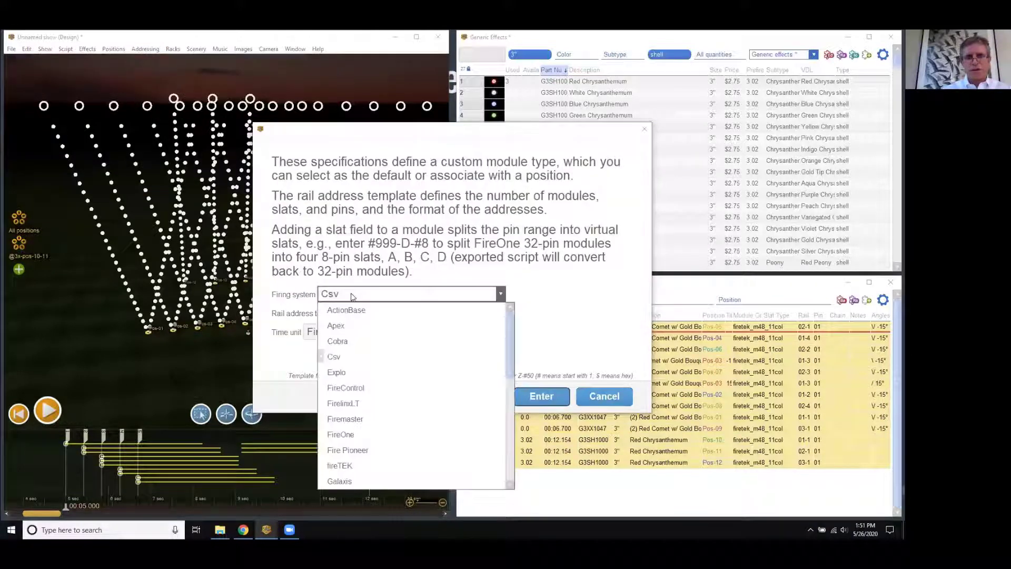
click(384, 433)
Step: Set the custom module's rail address template to #99-D-#8 and accept the specification
click(384, 314)
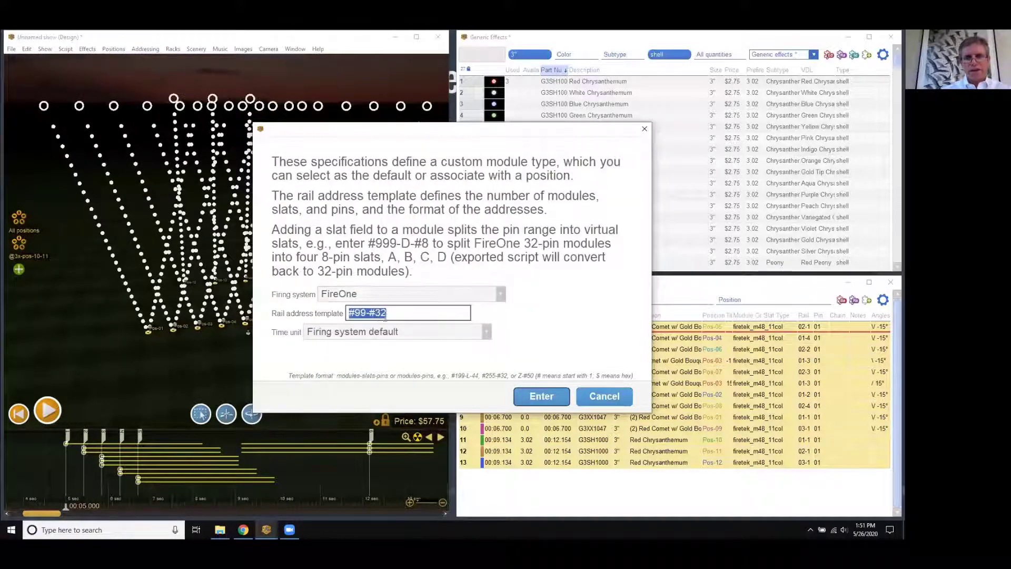
drag(389, 314, 378, 313)
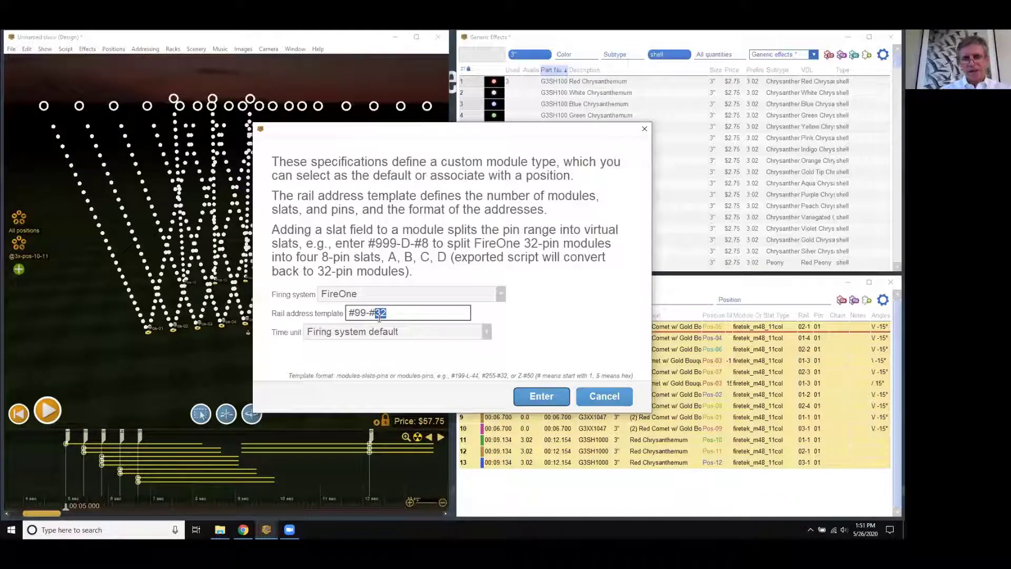
key(BackSpace)
key(BackSpace)
text(D-)
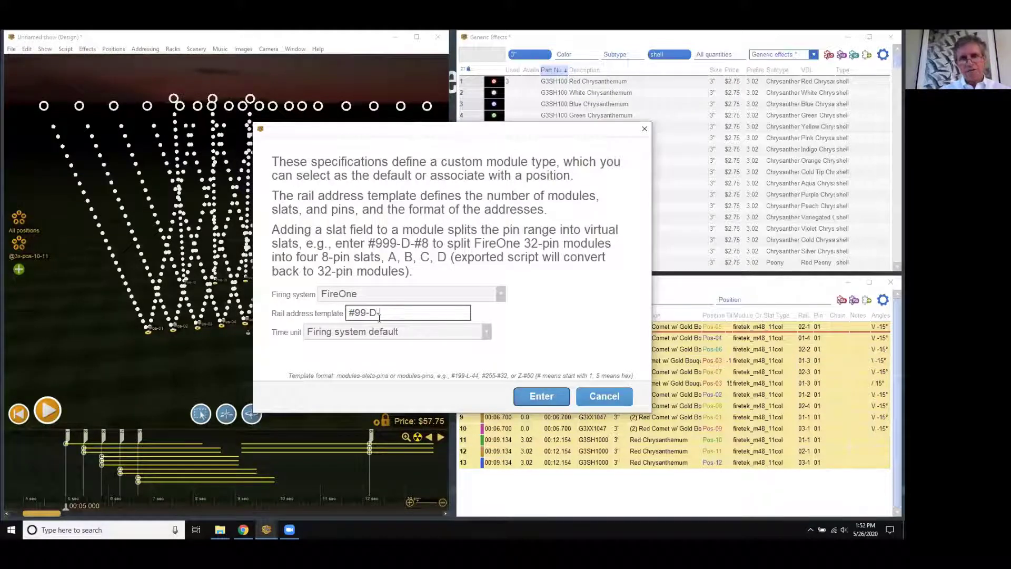
text(8)
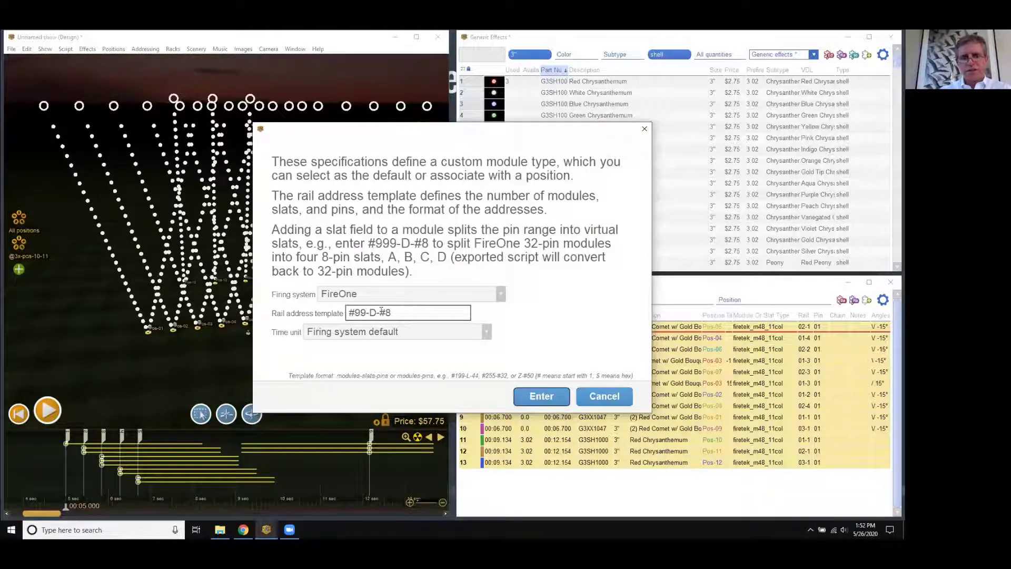
double_click(371, 312)
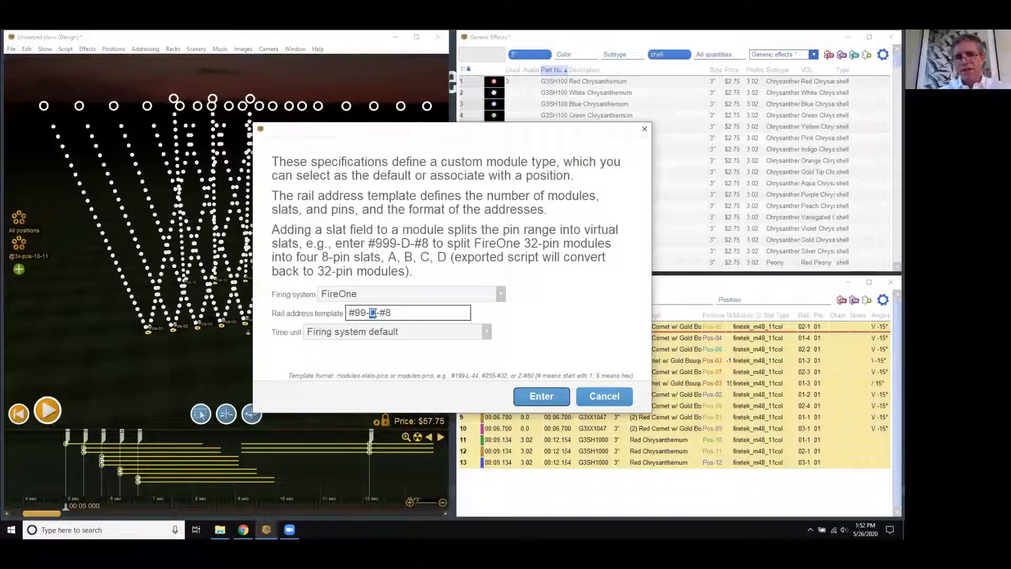
drag(386, 313, 396, 313)
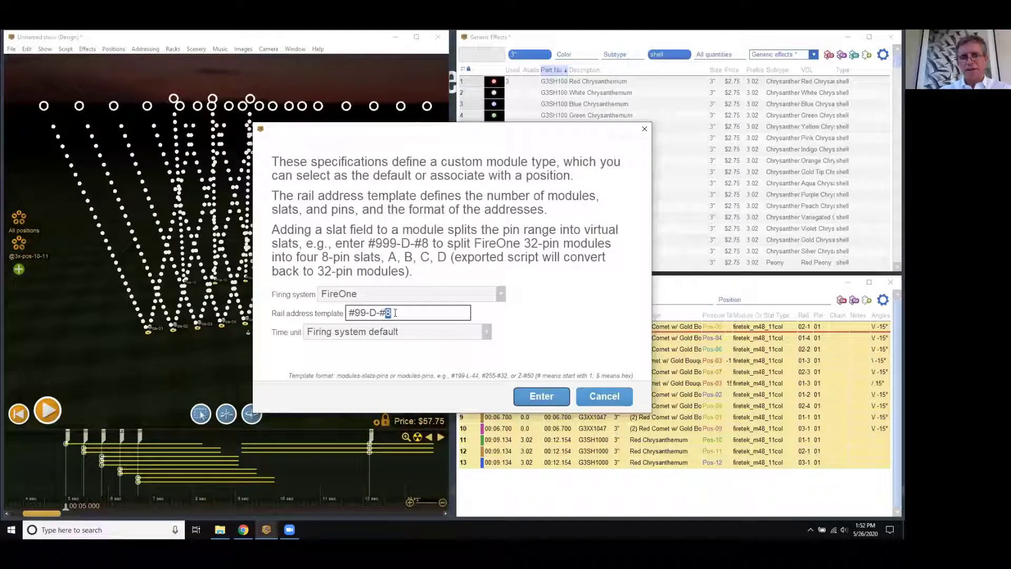
click(540, 398)
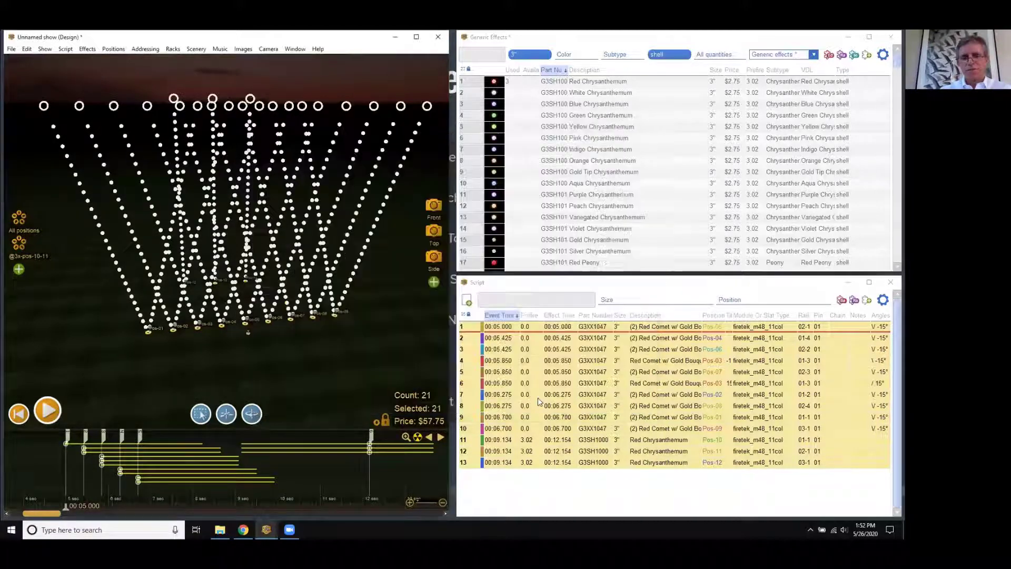
Step: Address the show with the FireOne firing system and Custom Module type, keeping each slat restricted to a single Position
click(146, 50)
click(157, 62)
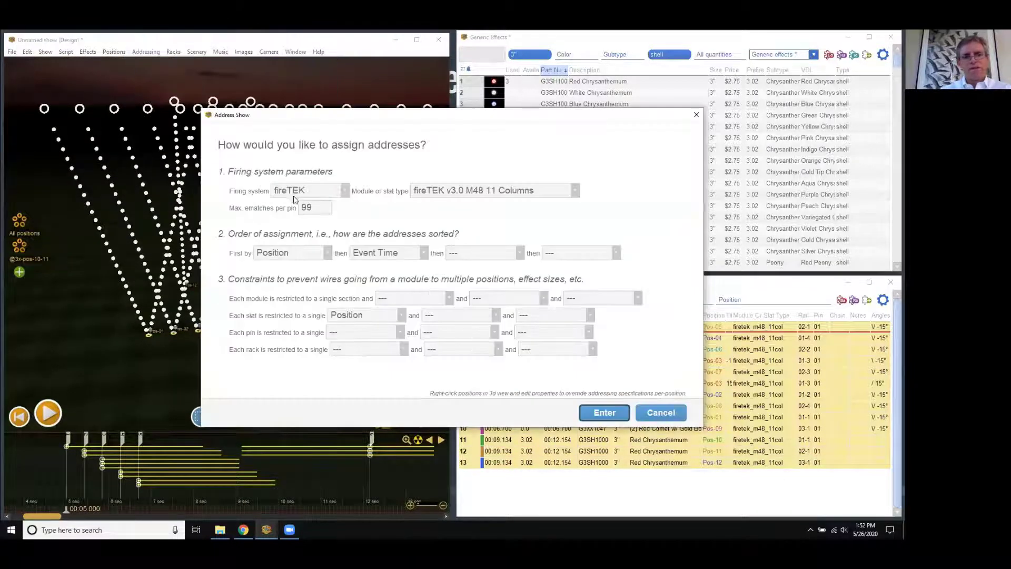
click(295, 194)
click(337, 319)
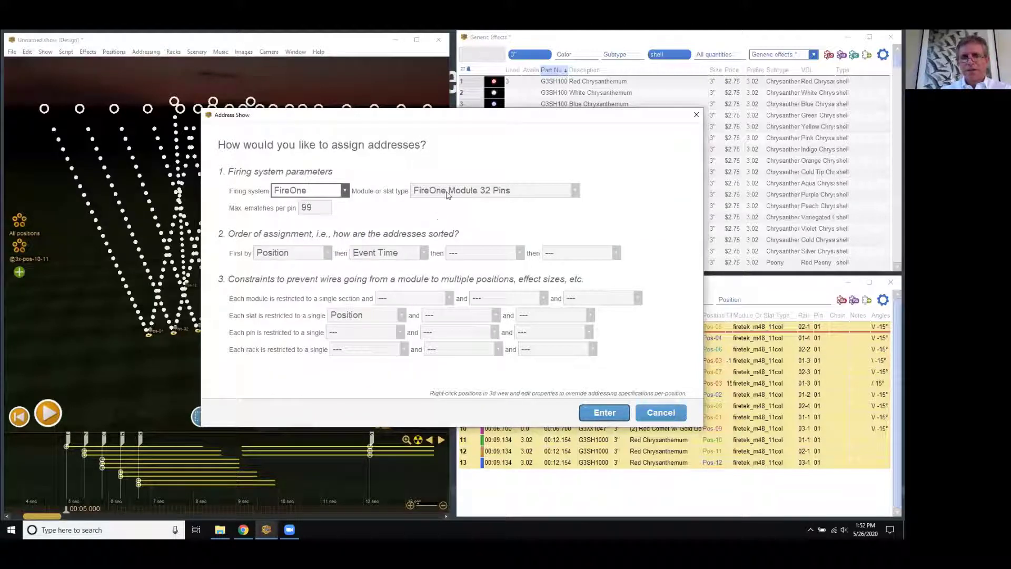
click(476, 194)
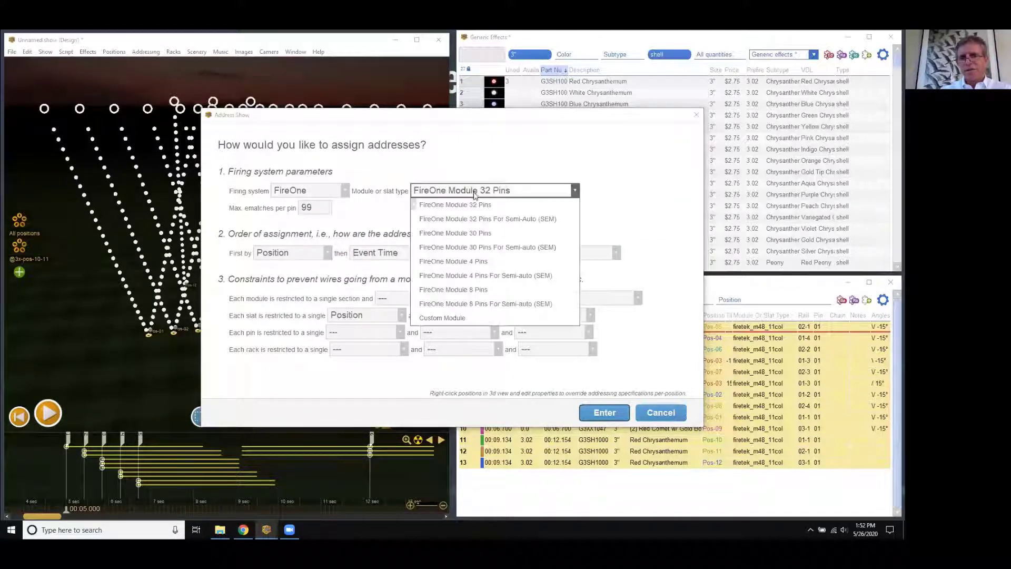
click(484, 317)
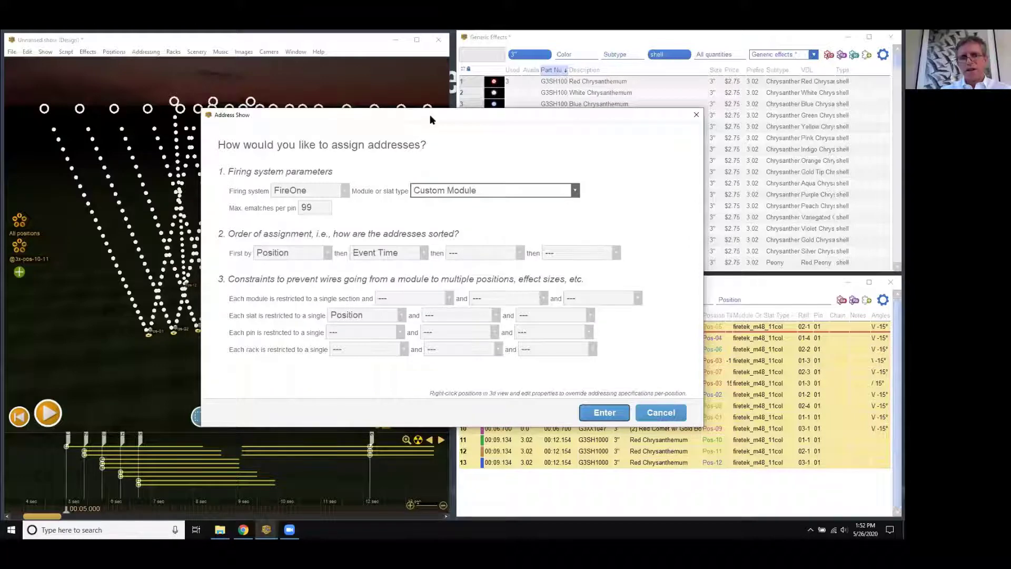
drag(430, 118, 422, 100)
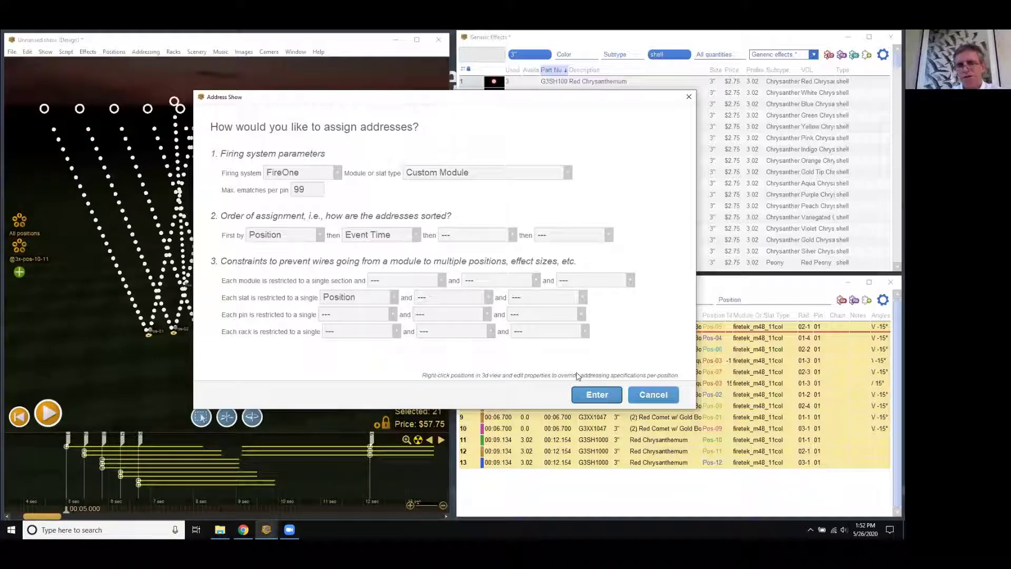
click(597, 395)
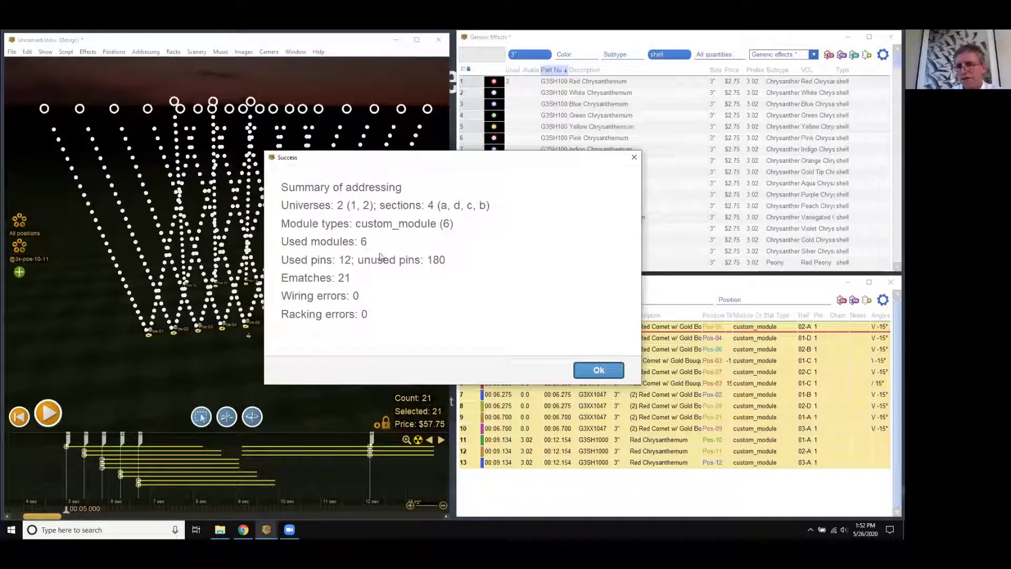
click(587, 373)
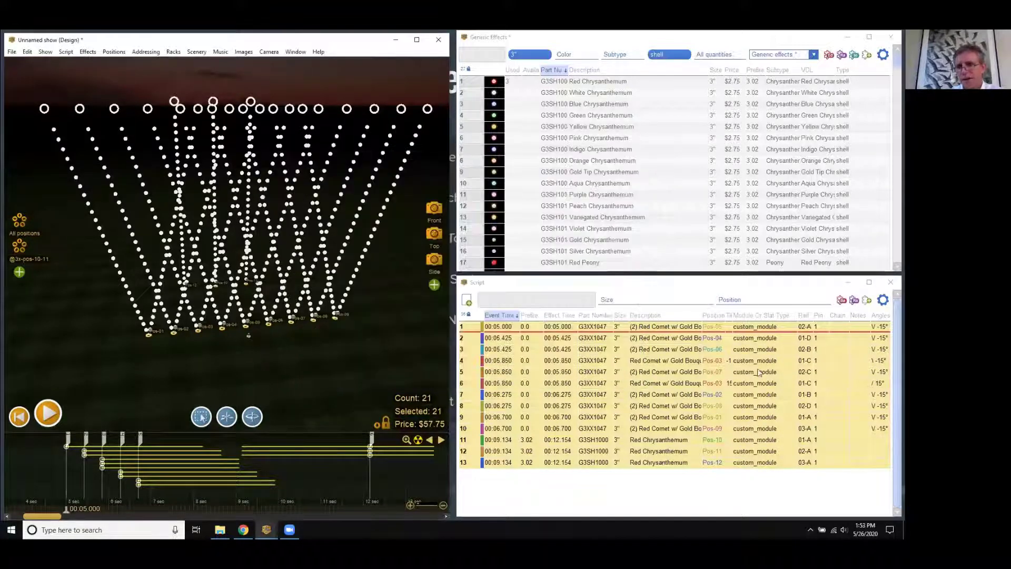
Step: Select the Rail addresses of all thirteen script rows to examine their virtual slat letters
click(814, 315)
drag(814, 315, 811, 466)
click(806, 330)
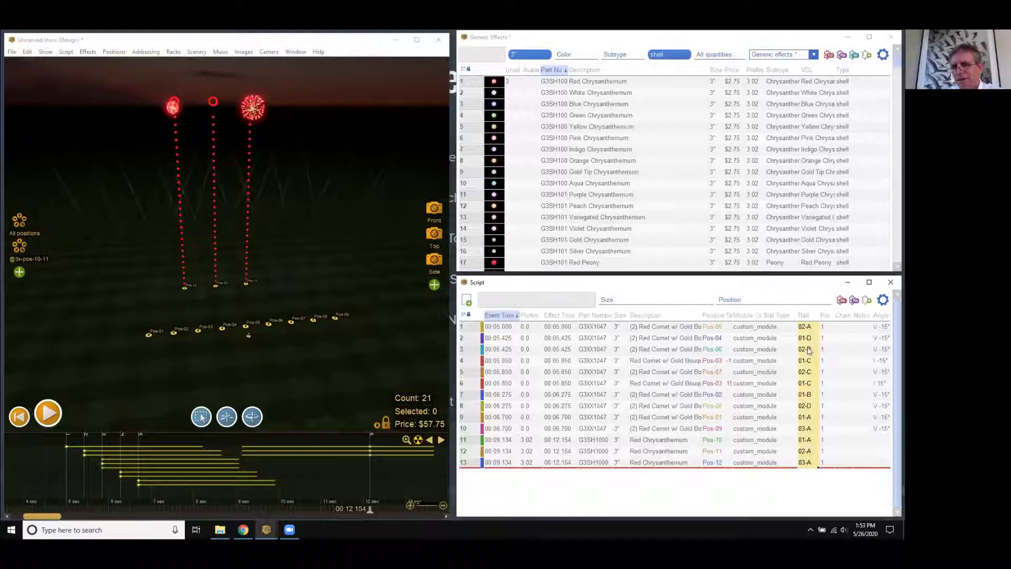
Step: Review the script export check for the FireOne universes without exporting the files
click(12, 51)
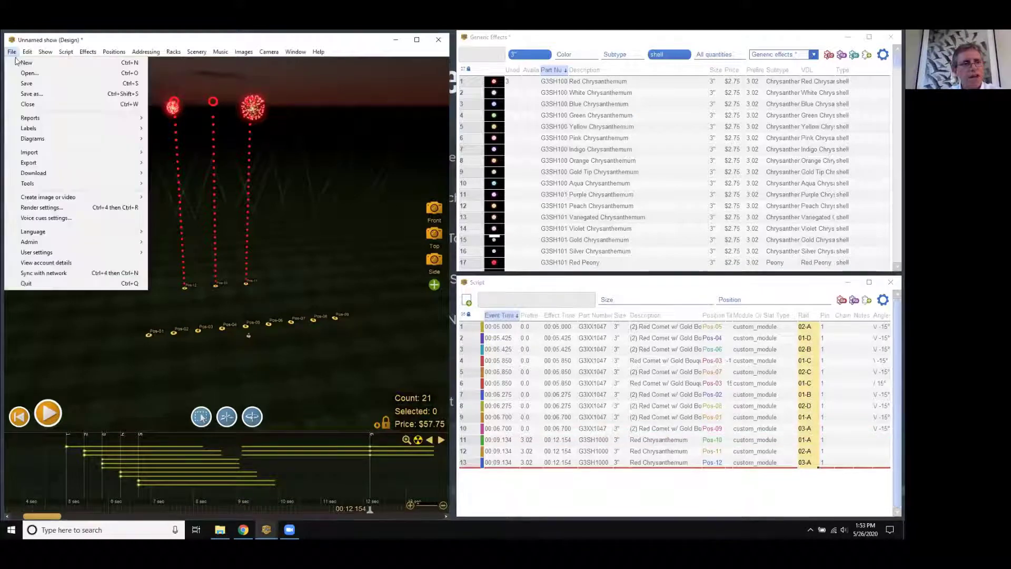
mouse_move(47, 166)
click(166, 163)
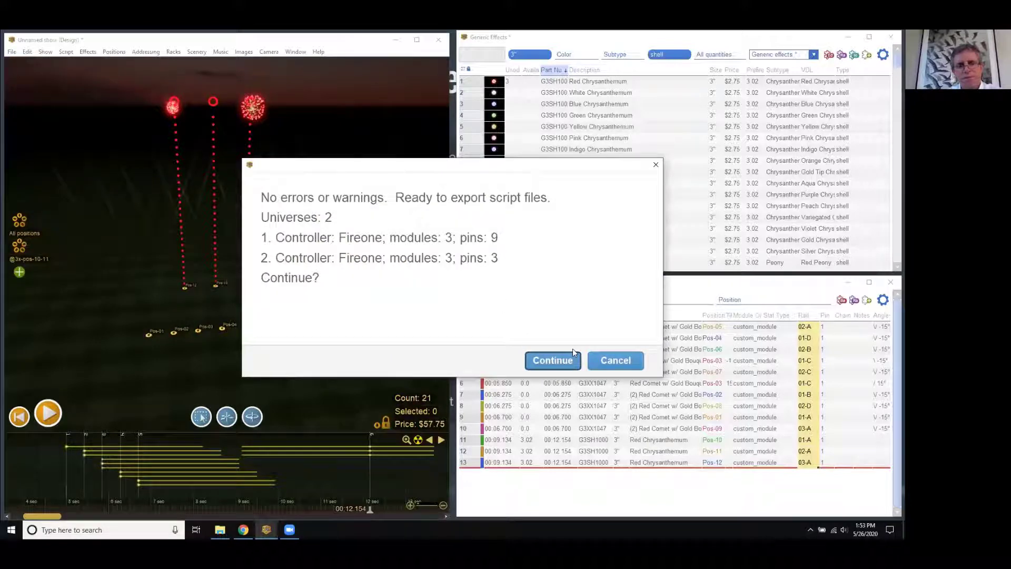
click(615, 361)
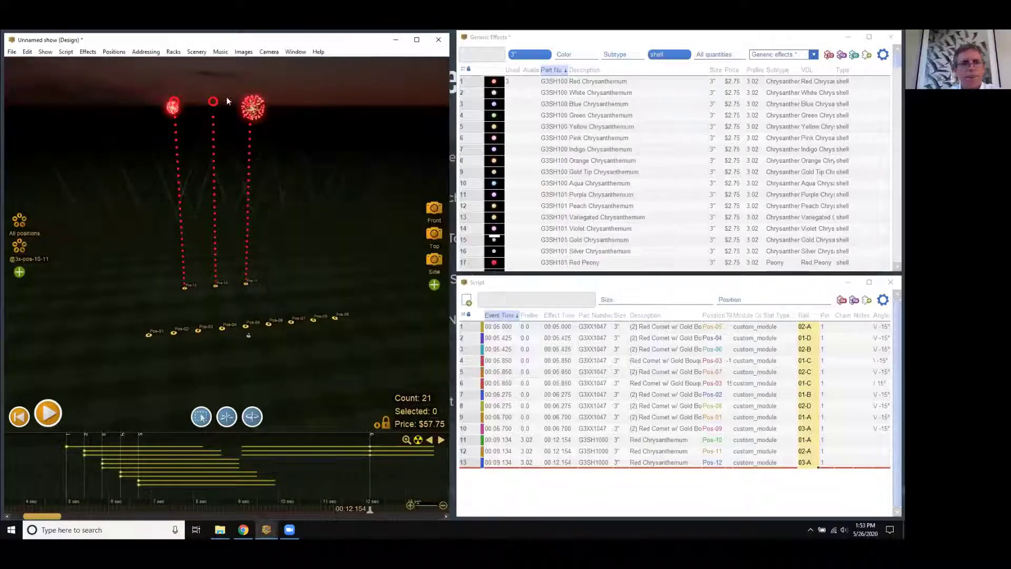
Step: Clear the Universe values of positions Pos-01 through Pos-12 in the positions table
click(145, 52)
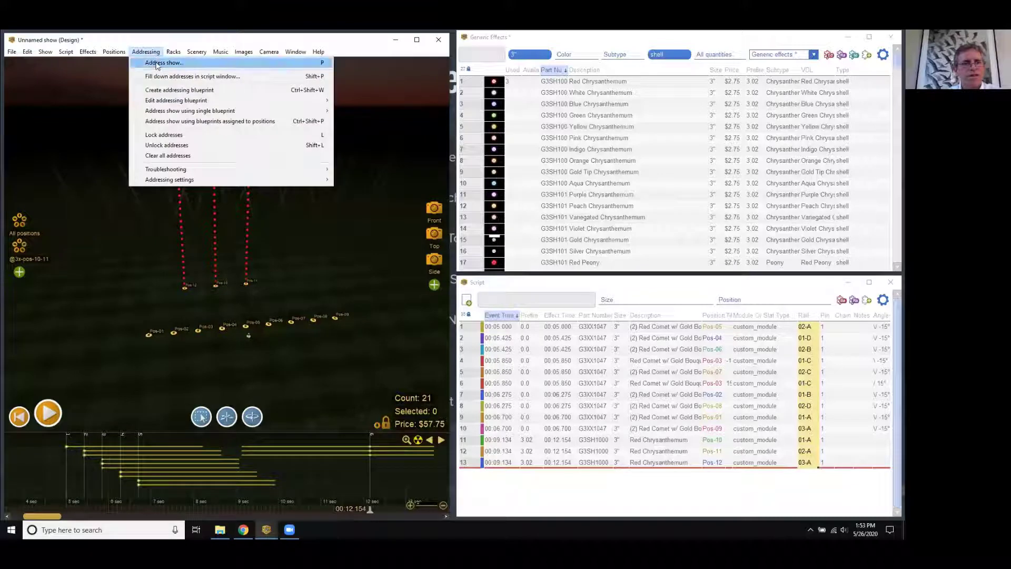
mouse_move(296, 52)
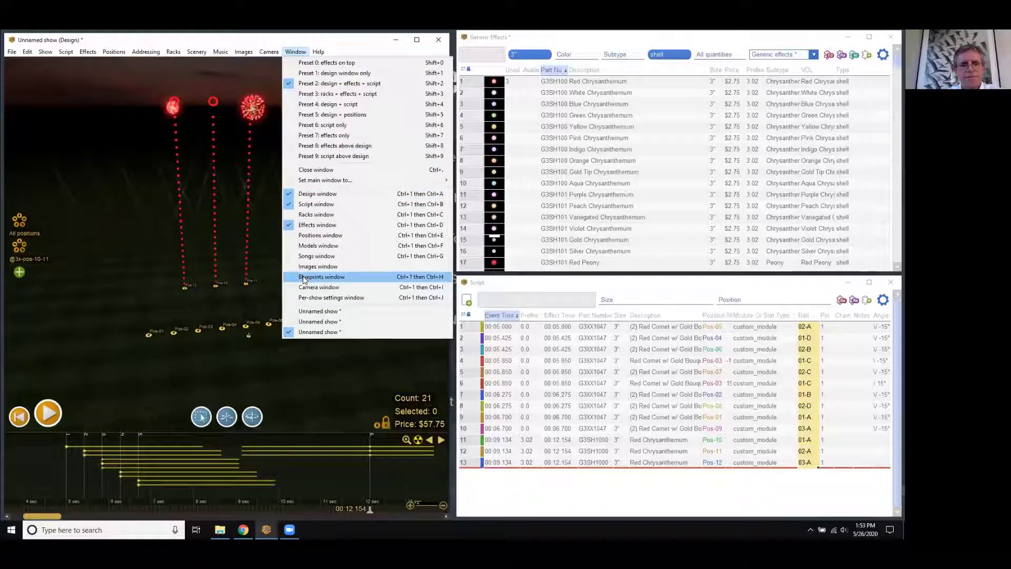
click(315, 235)
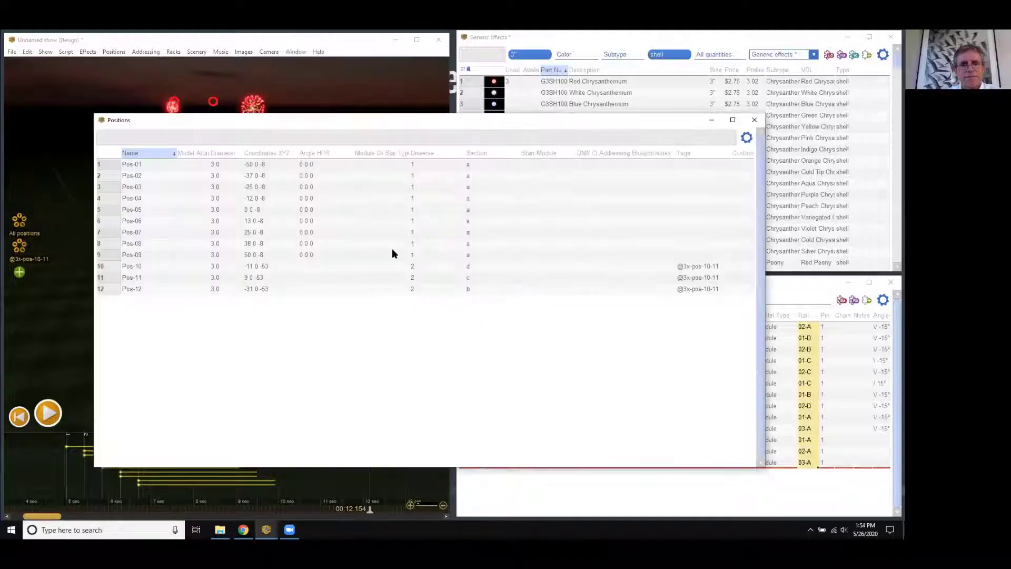
drag(429, 167, 433, 289)
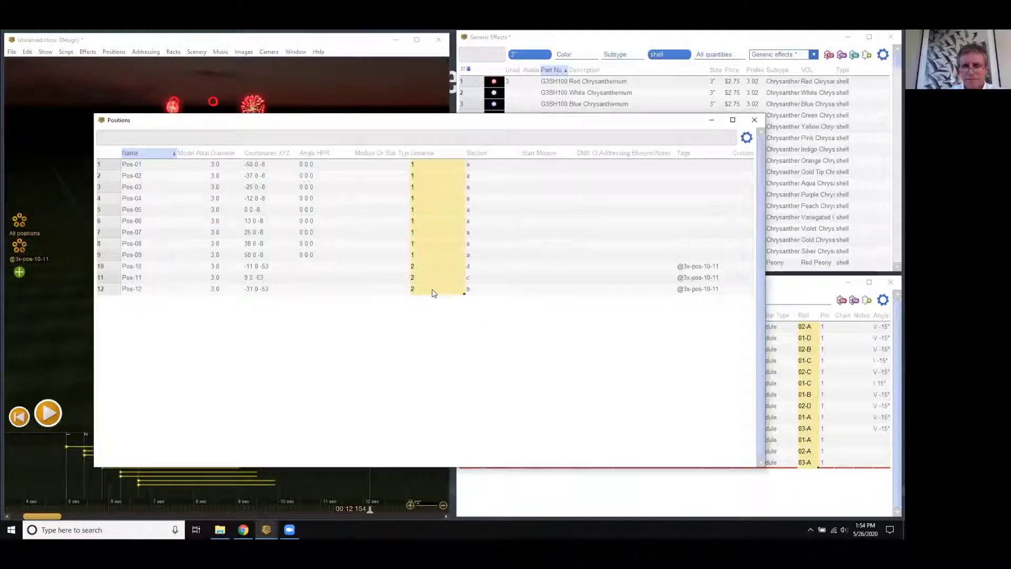
click(420, 343)
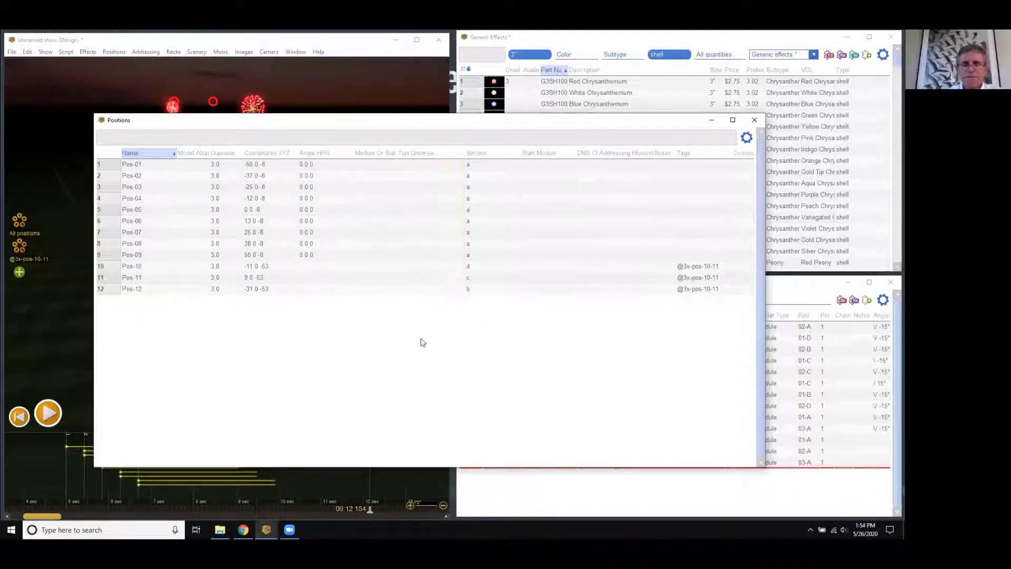
click(756, 123)
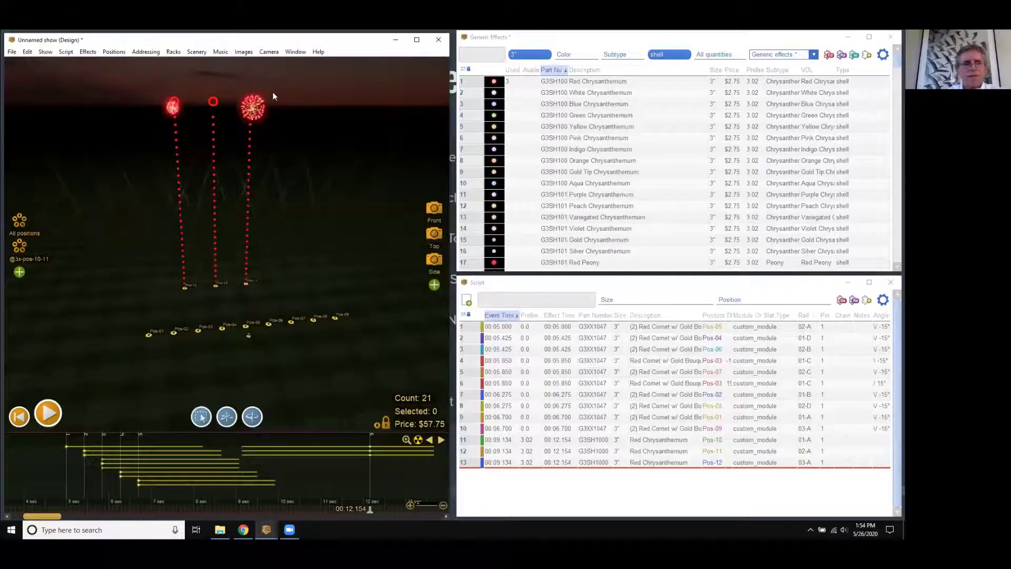
Step: Readdress the show with FireOne custom modules, sorted by Position and Event Time, with each slat restricted to a single Position
click(146, 52)
click(152, 64)
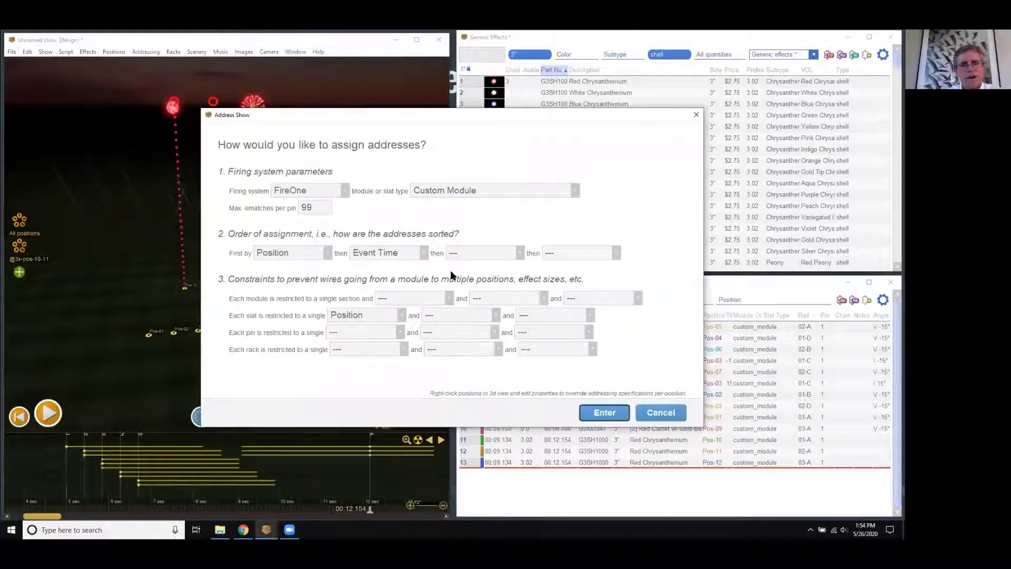
click(596, 413)
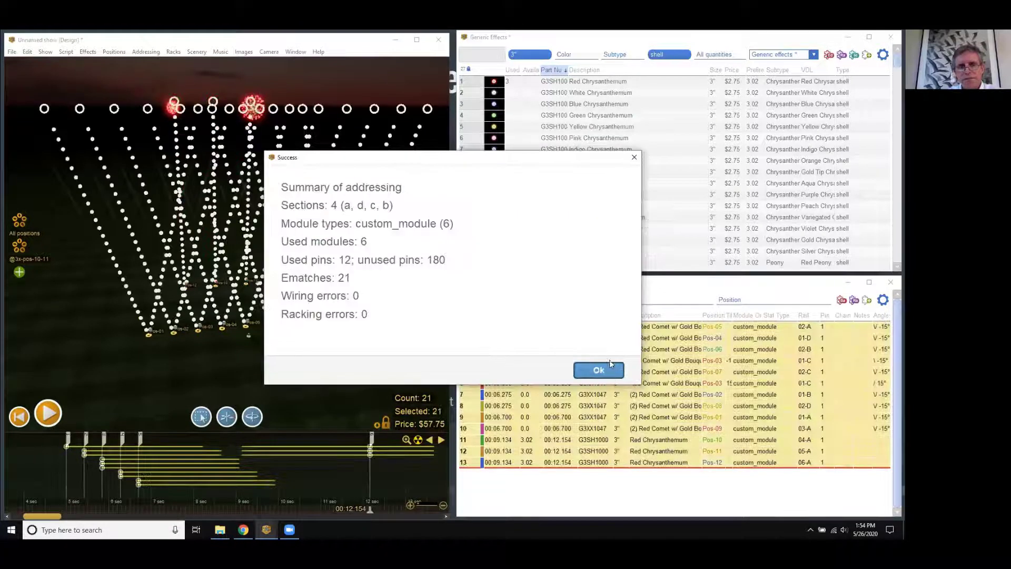
click(601, 370)
Step: Export the FireOne firing system script as fireone-fancy into the ptc folder
click(12, 52)
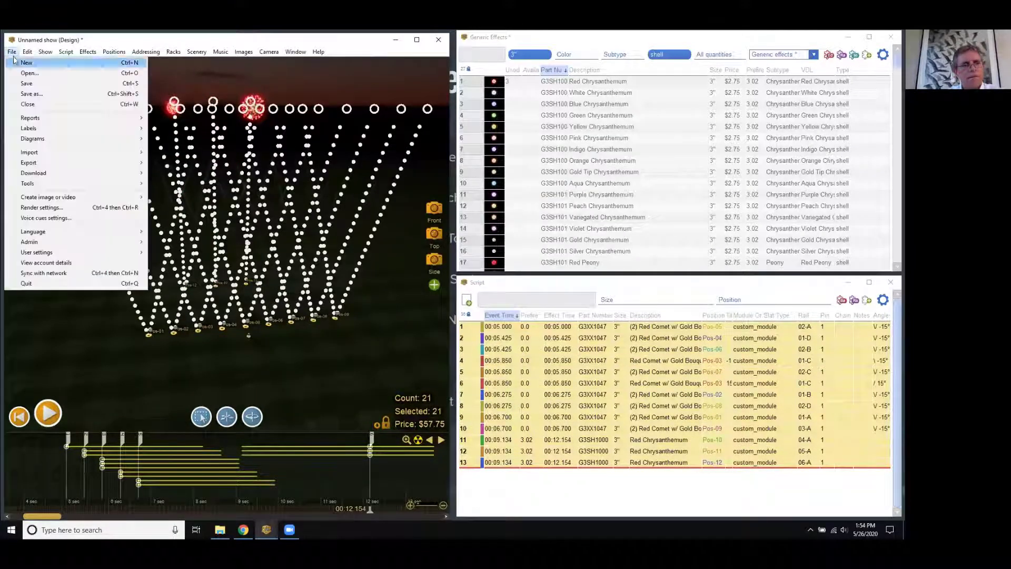
mouse_move(45, 158)
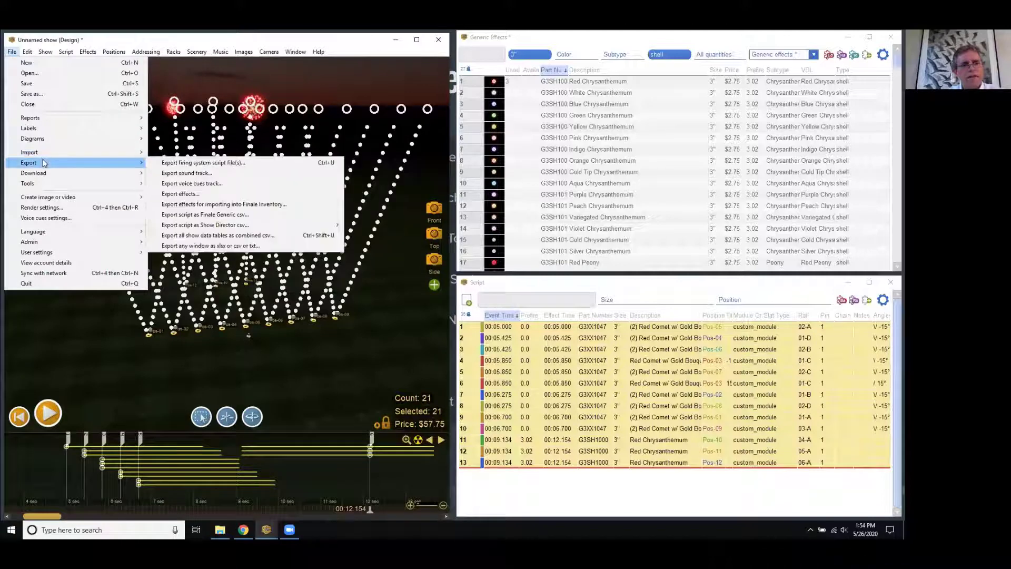
click(176, 164)
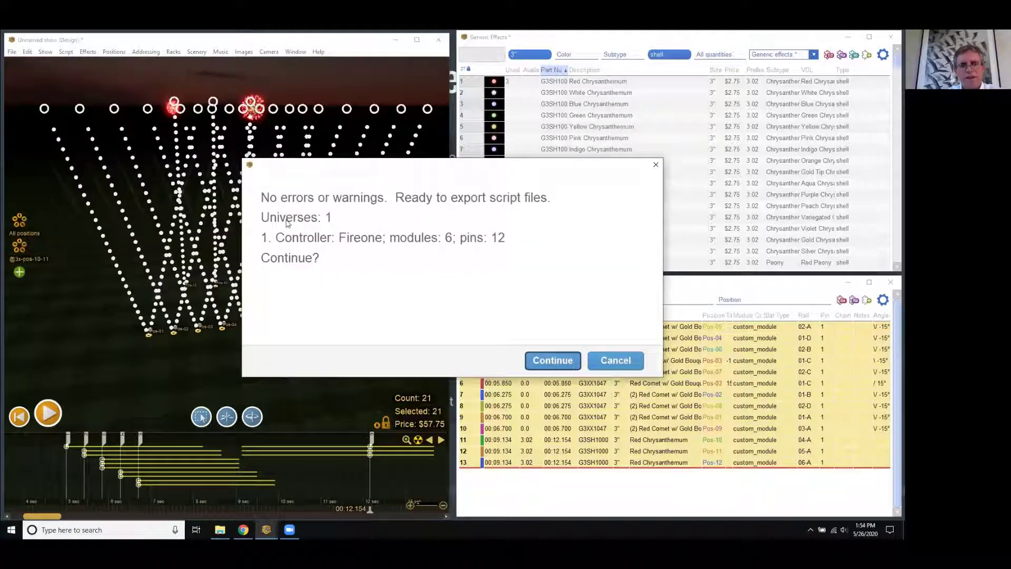
click(550, 359)
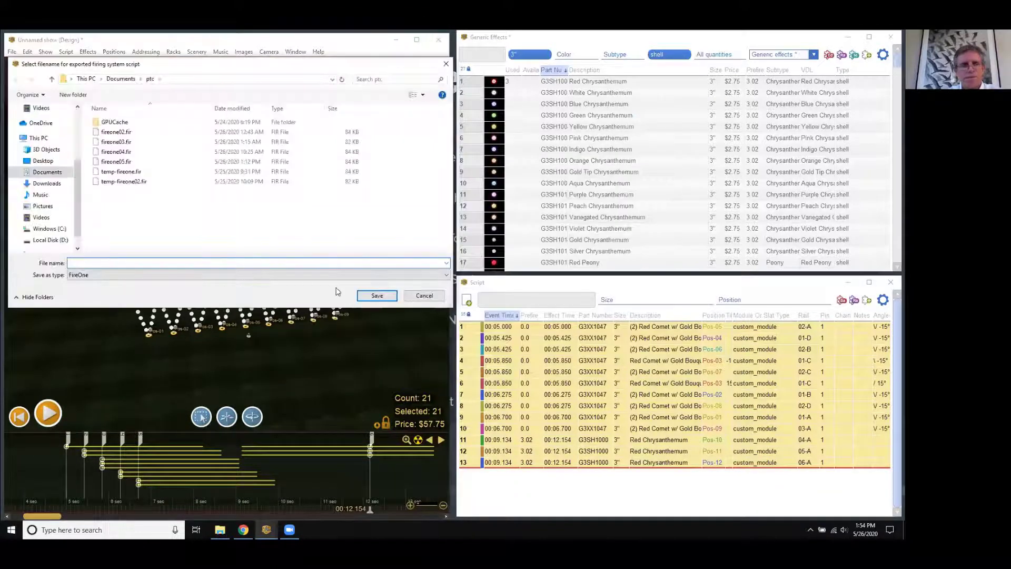
text(fireone)
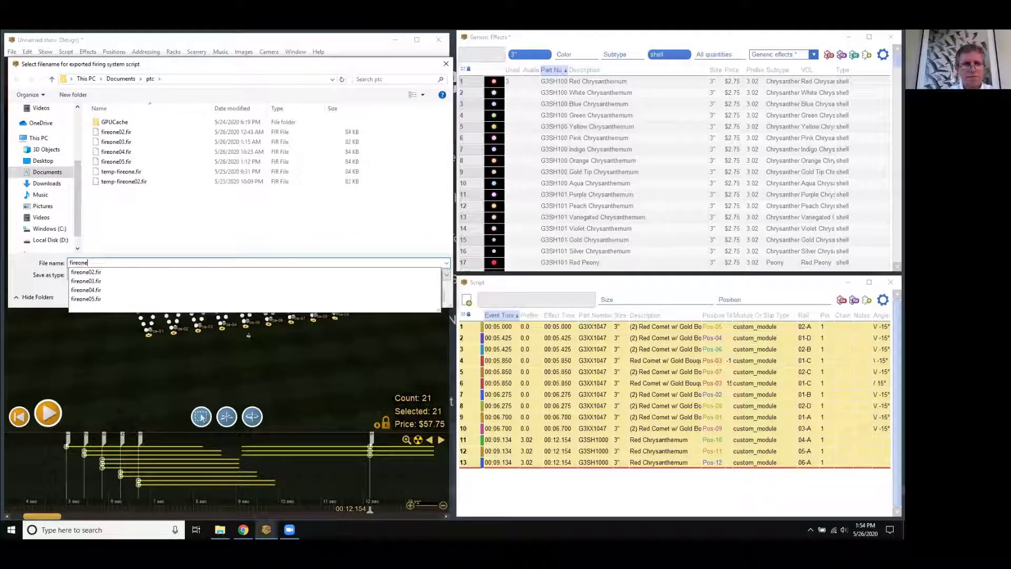
text(-fancy)
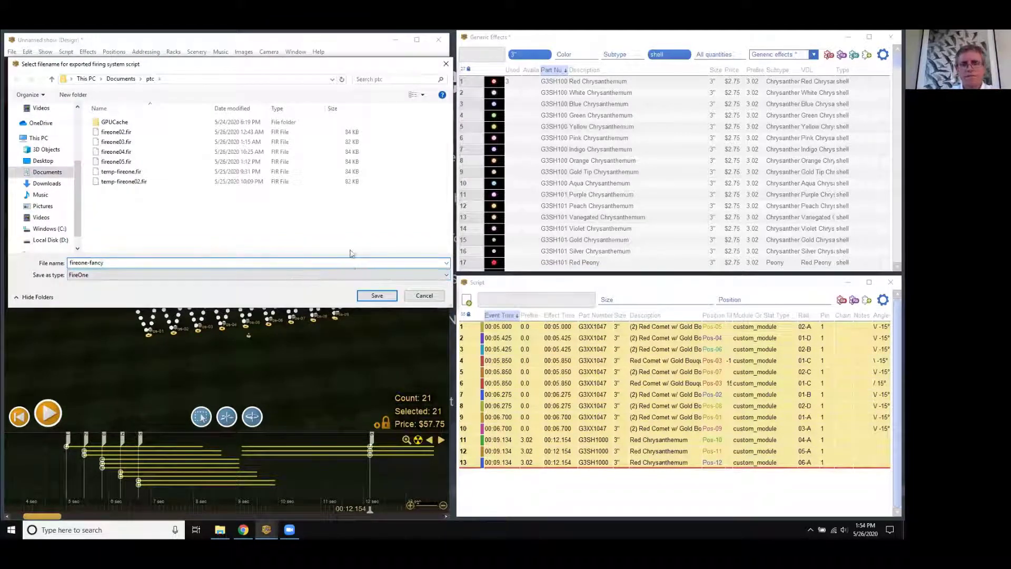
click(378, 297)
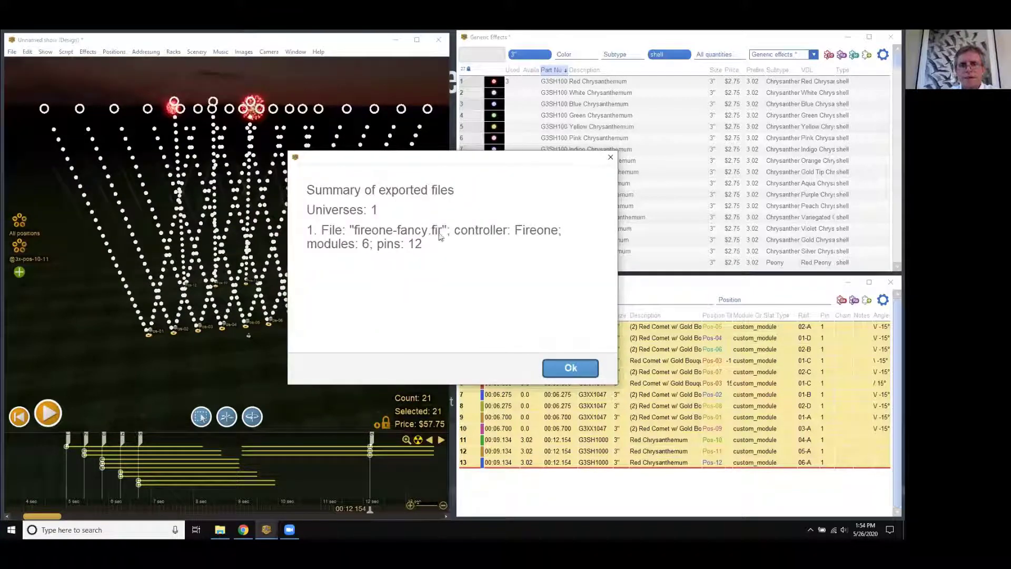
click(571, 367)
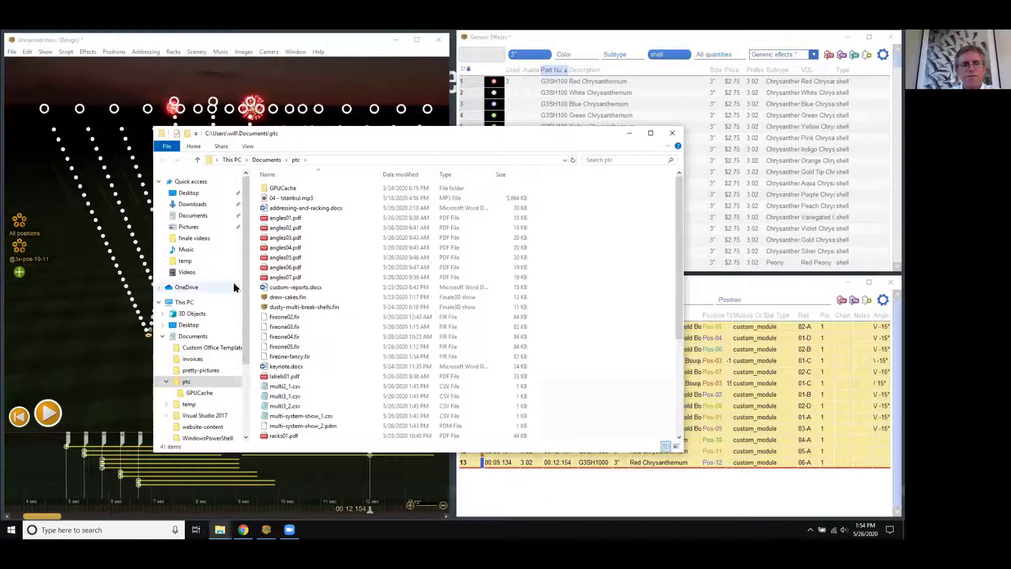
Step: Open the exported firing system script fireone-fancy.fir as a generic table
click(12, 53)
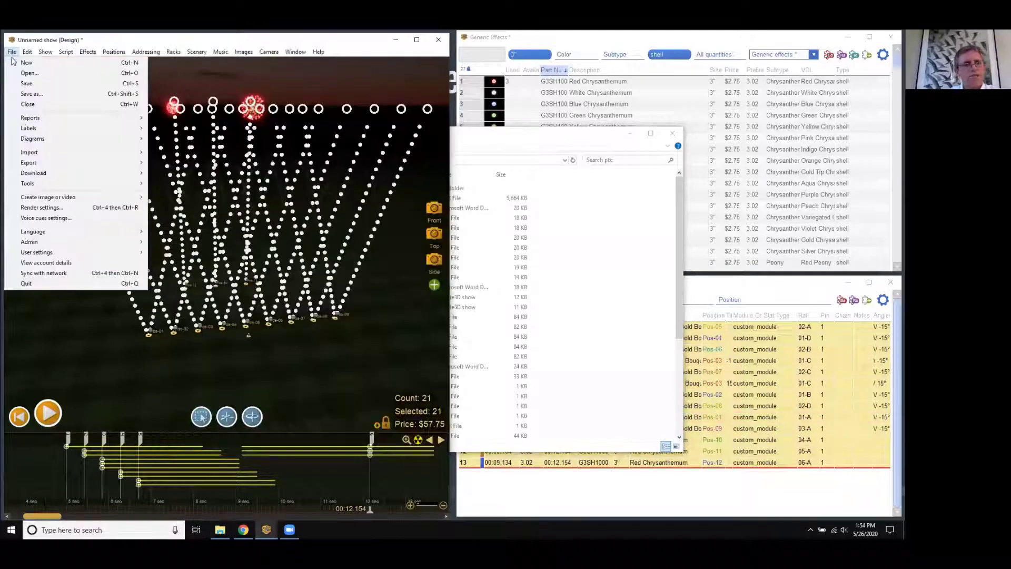
mouse_move(28, 185)
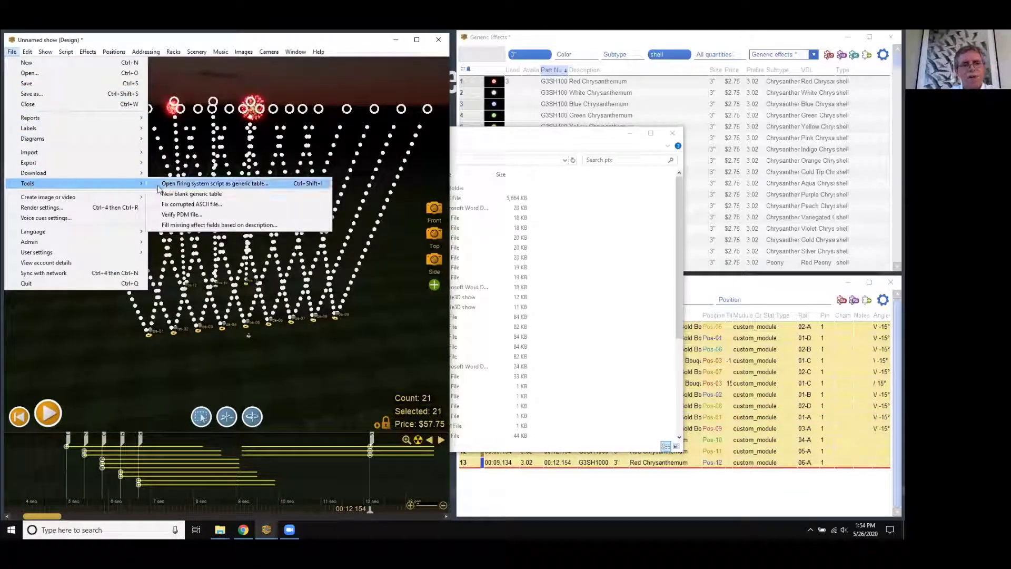
click(200, 184)
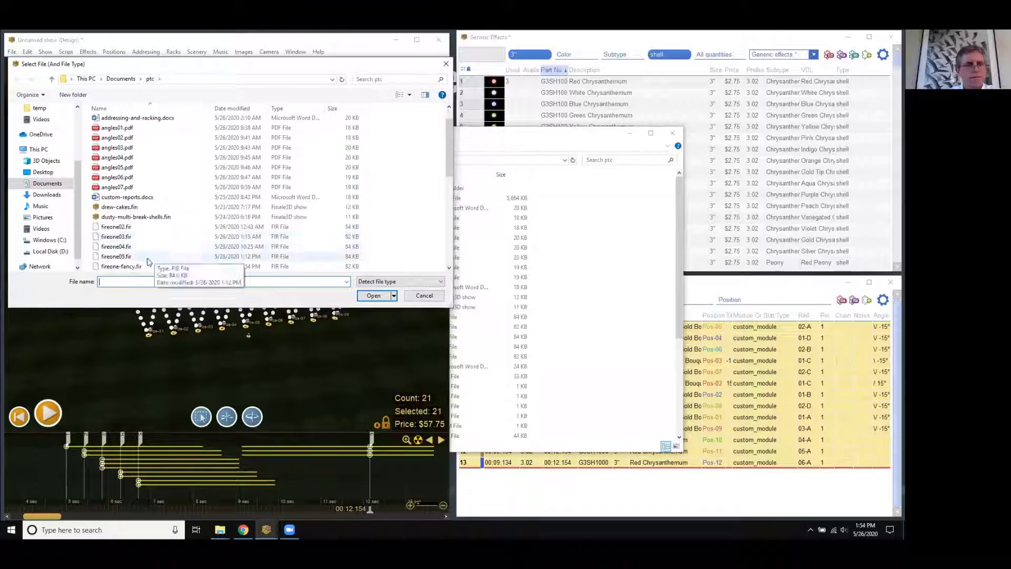
double_click(136, 269)
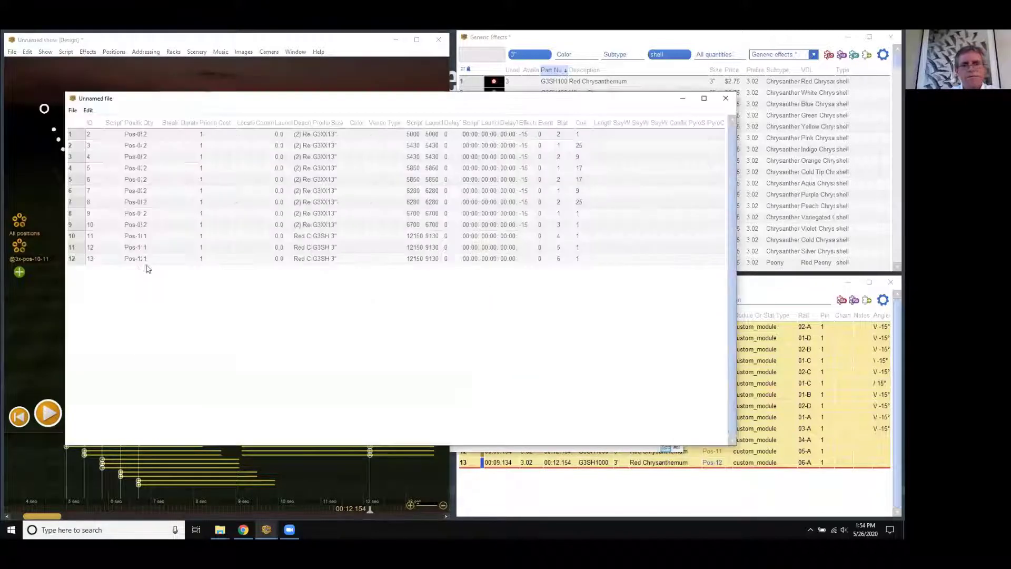
Step: Examine the Slat and Cue columns of all rows in the exported script table, and close the table
drag(559, 135, 580, 264)
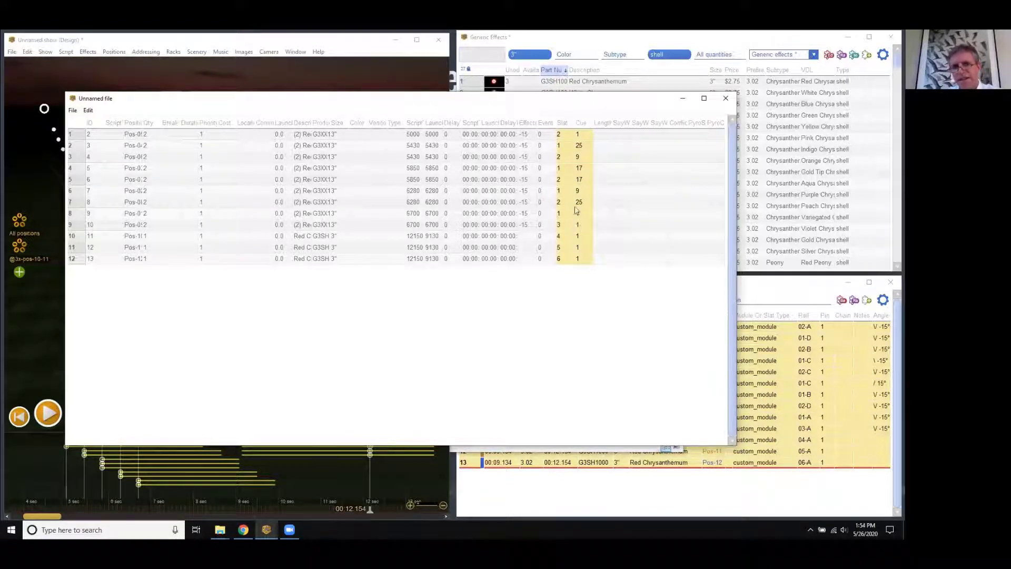
drag(580, 137, 585, 264)
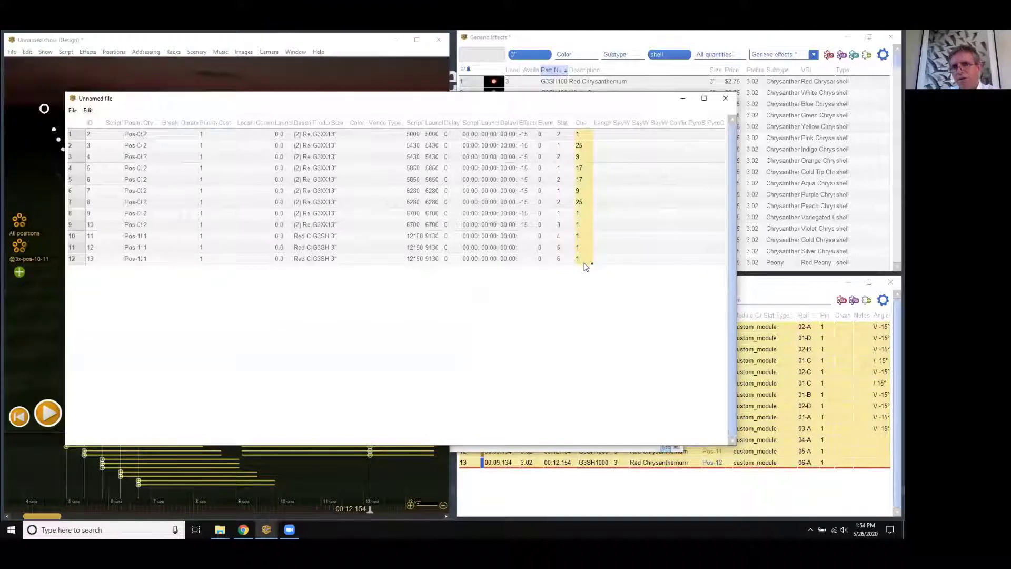
double_click(580, 157)
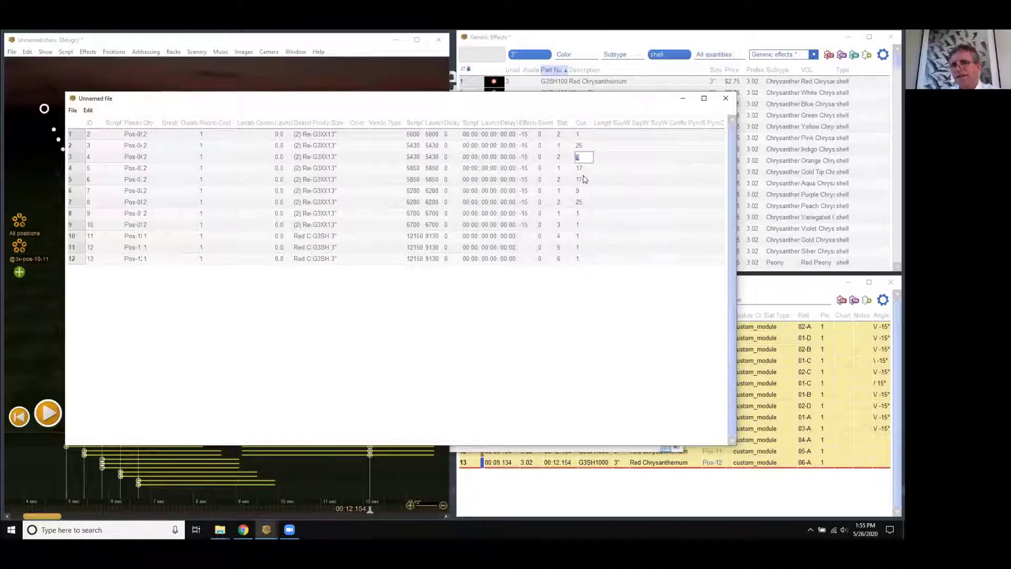
click(577, 316)
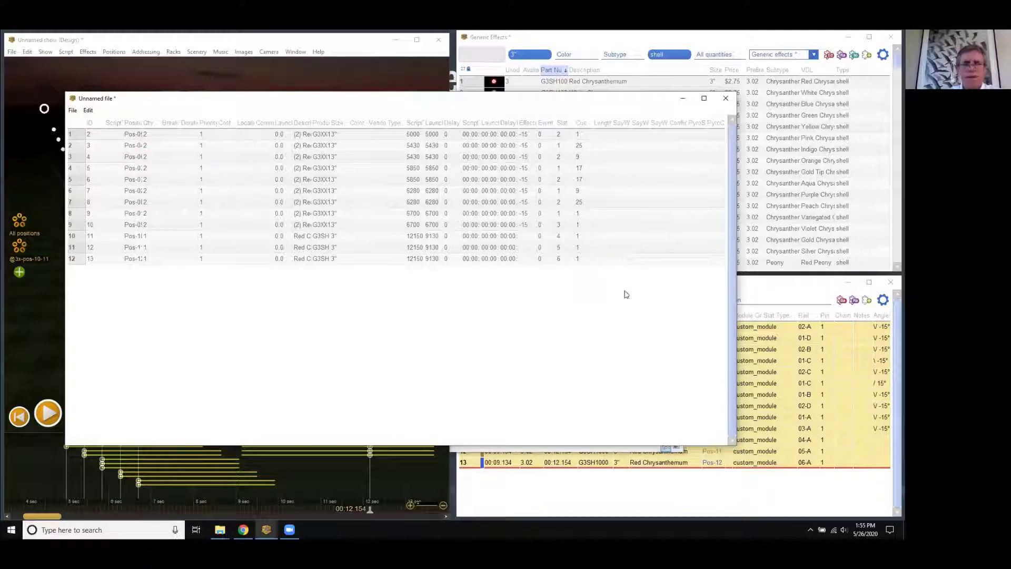
click(727, 101)
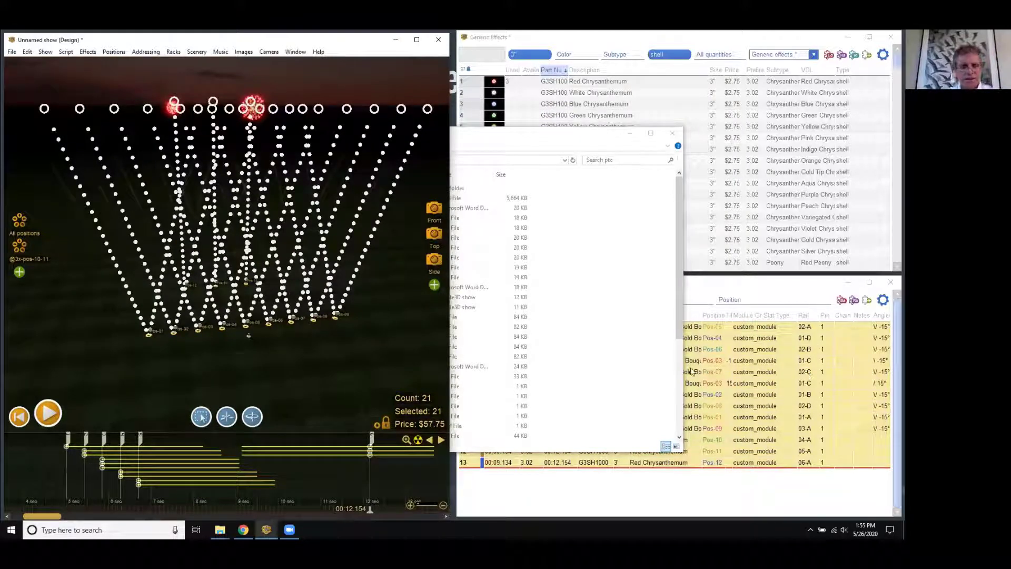
key(alt+Tab)
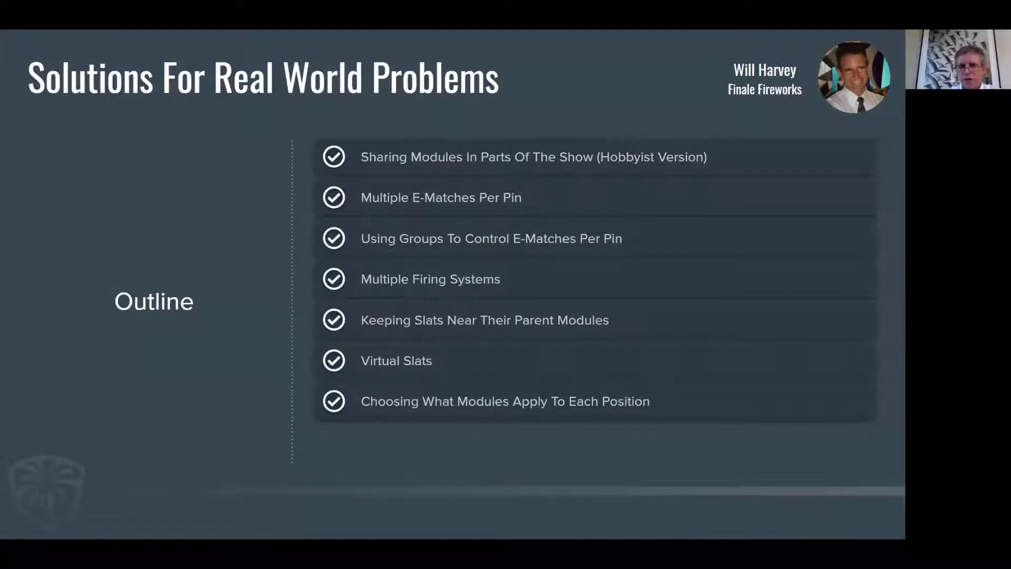
key(alt+Tab)
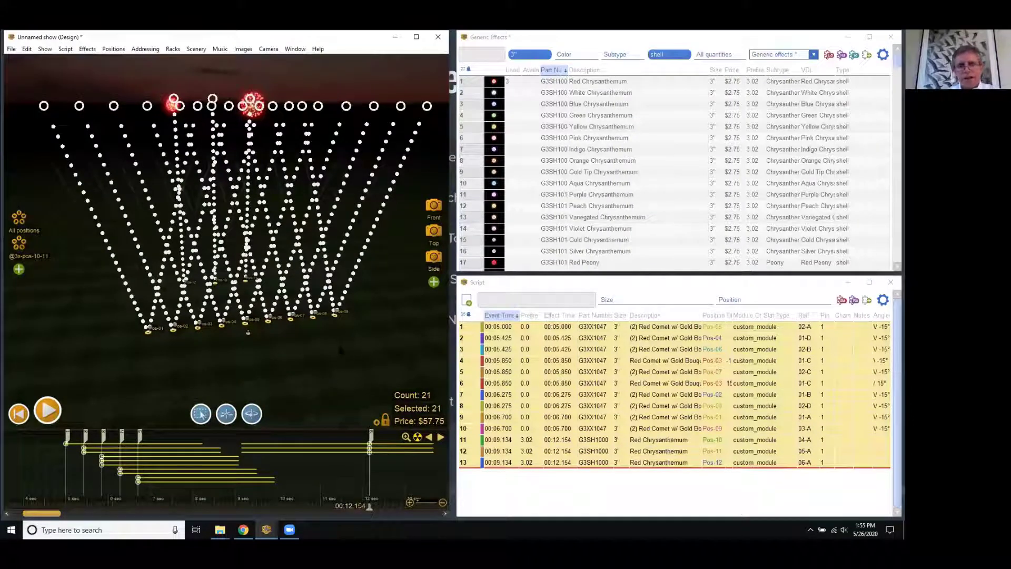
Step: Inspect the addressing fields, including Section and Start Module, in the properties of position Pos-01
right_click(156, 332)
click(183, 326)
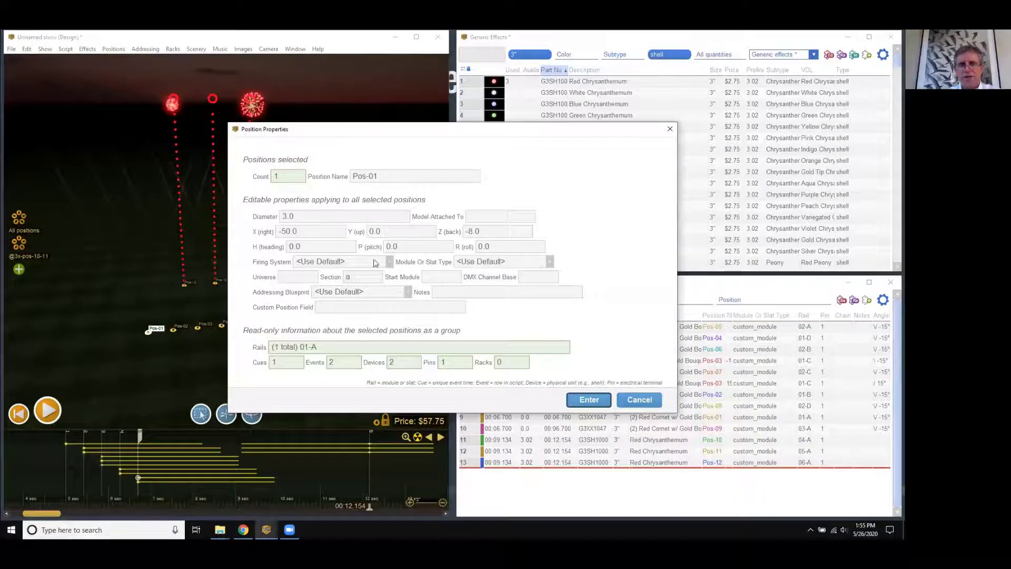
drag(399, 131, 473, 130)
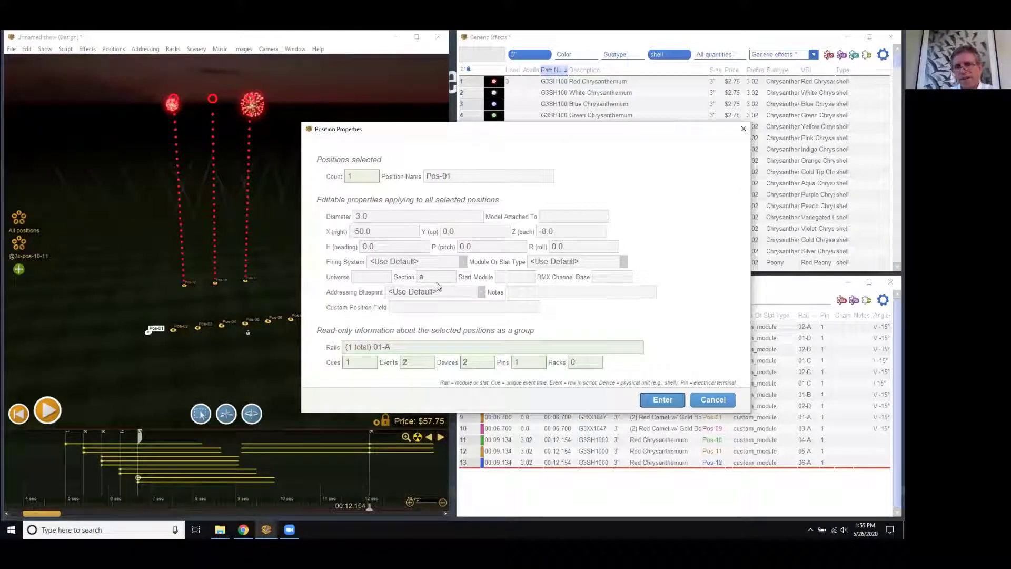
click(509, 278)
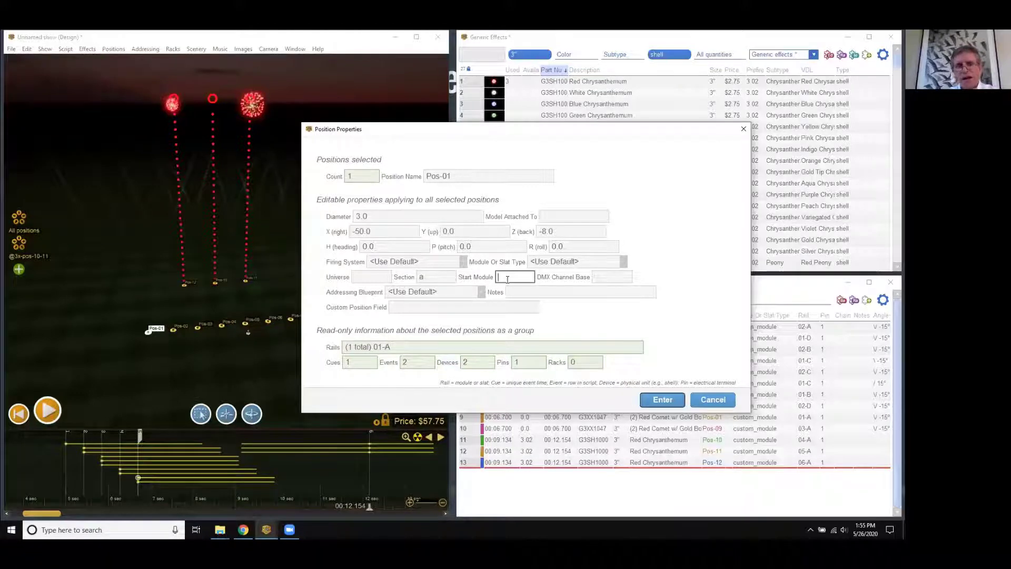
click(709, 406)
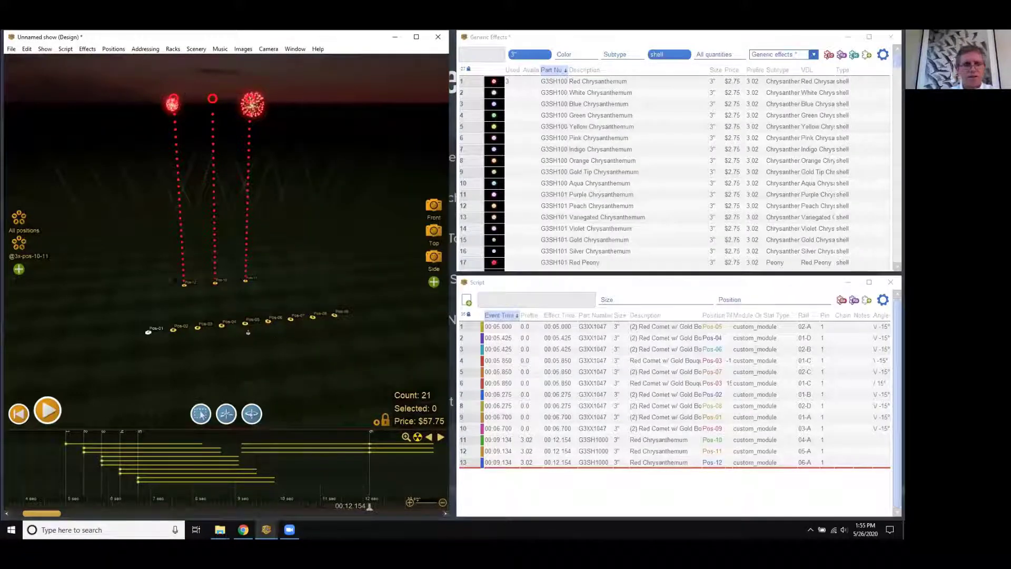
Step: Set the Start Module of position Pos-12 to 20 in its position properties
right_click(187, 284)
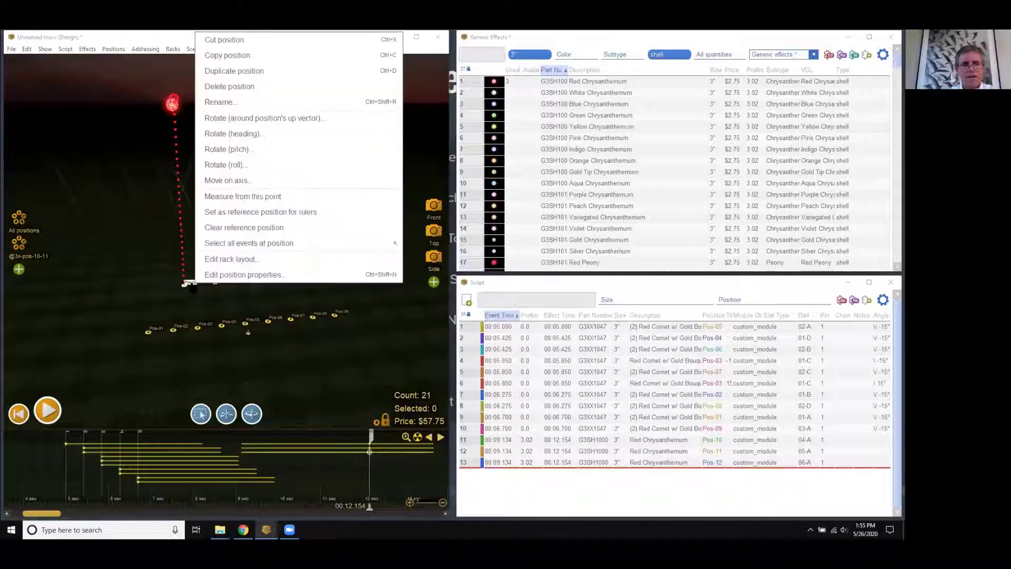
click(231, 275)
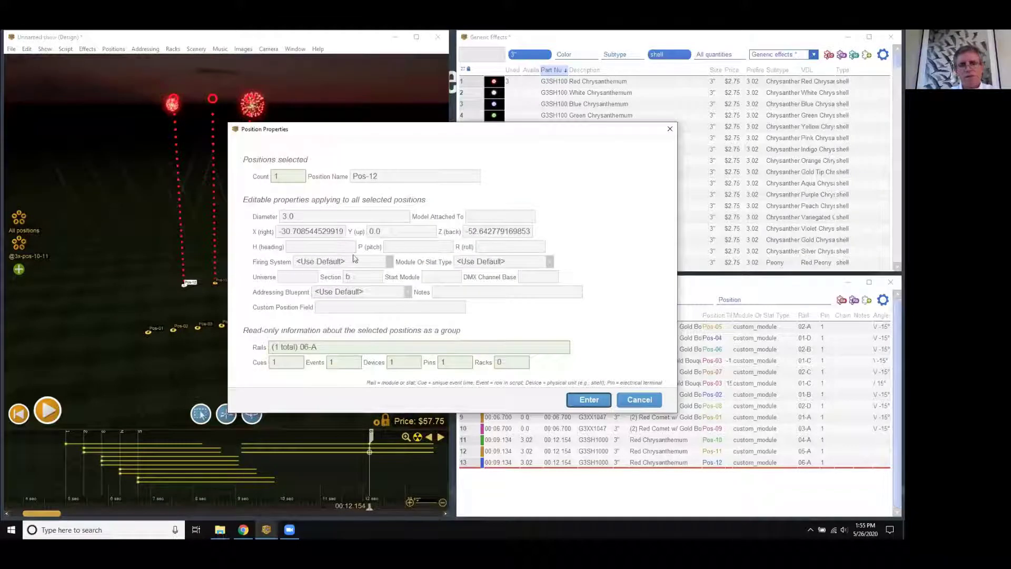
click(428, 279)
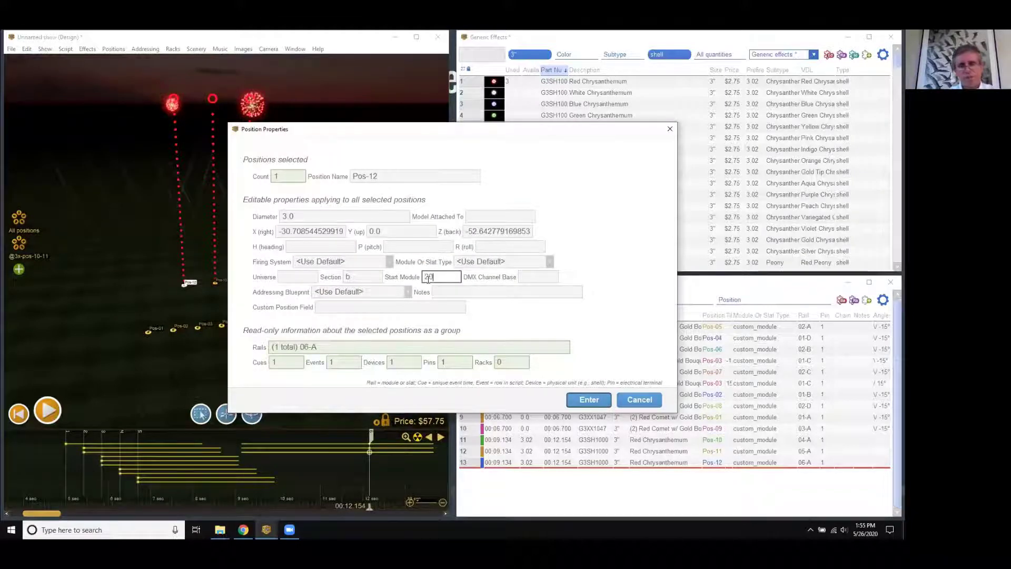
click(580, 399)
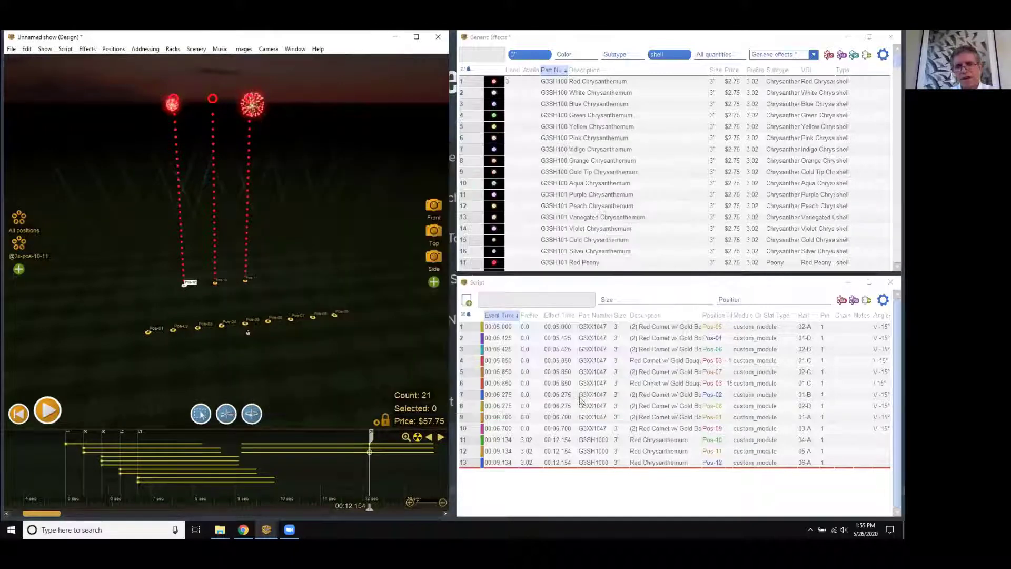
Step: In the positions table, set the Start Module of Pos-11 to 30 and of Pos-10 to 40
click(295, 48)
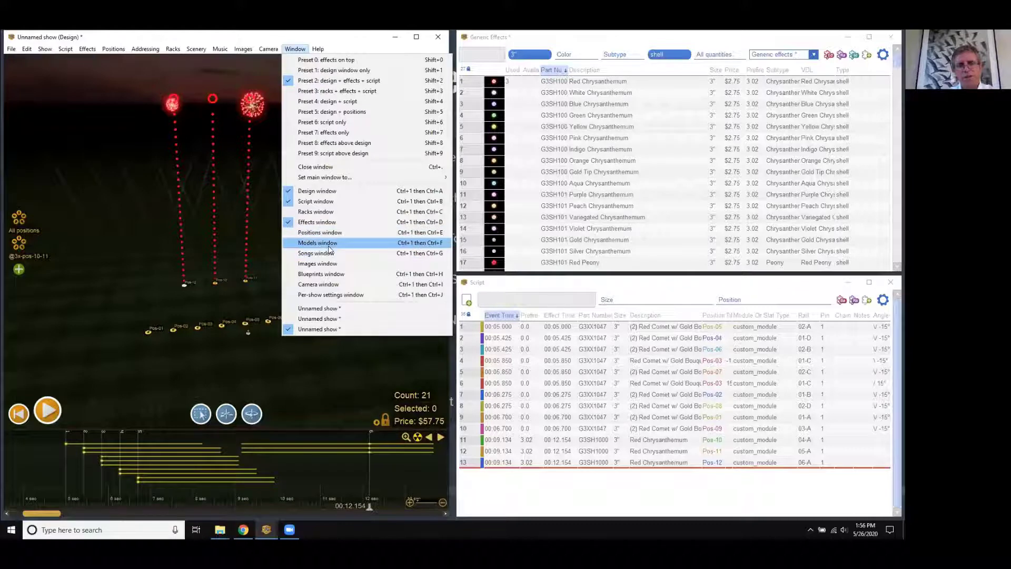
click(320, 232)
click(535, 282)
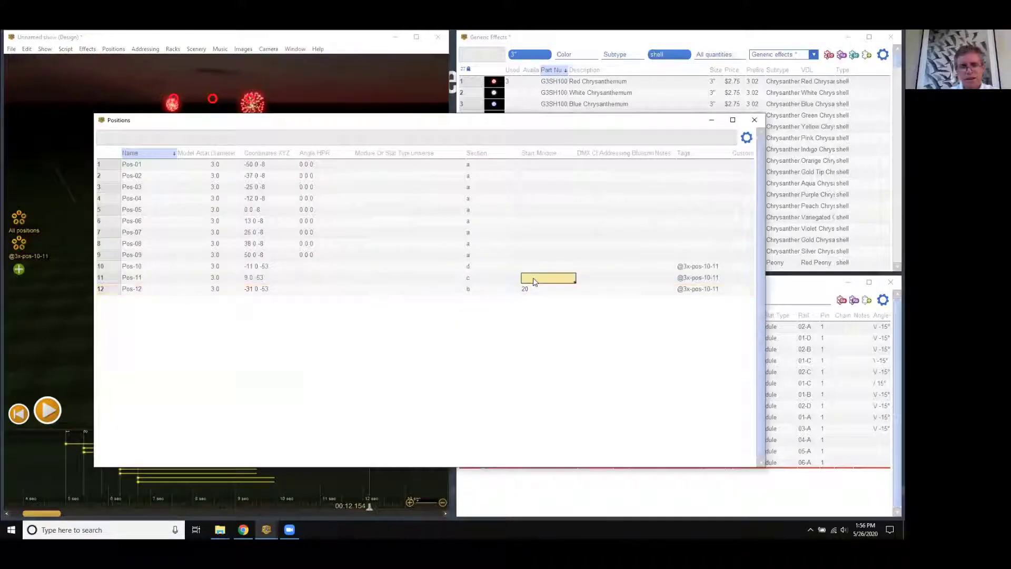
text(30)
key(Up)
text(4)
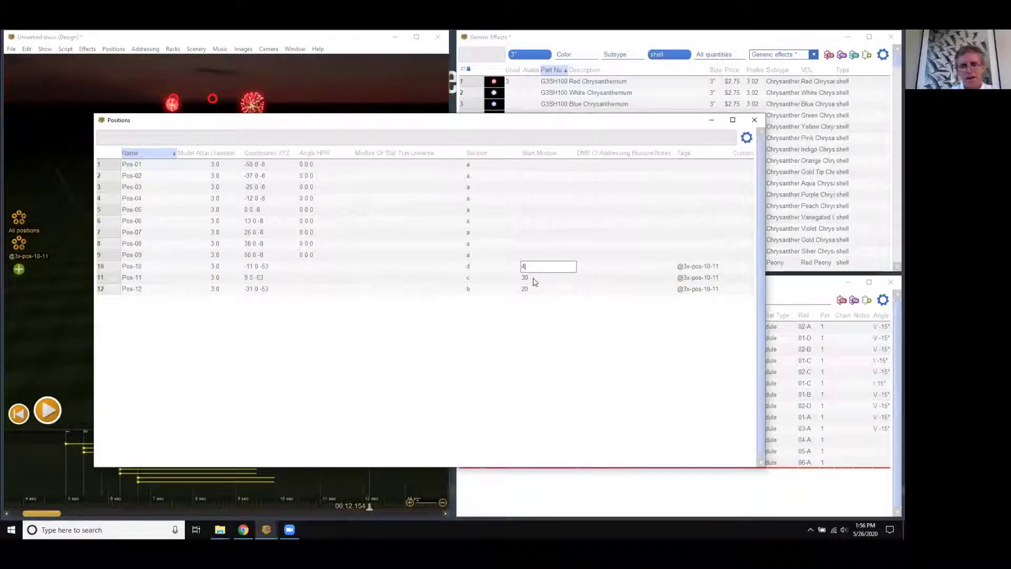
text(0)
key(Down)
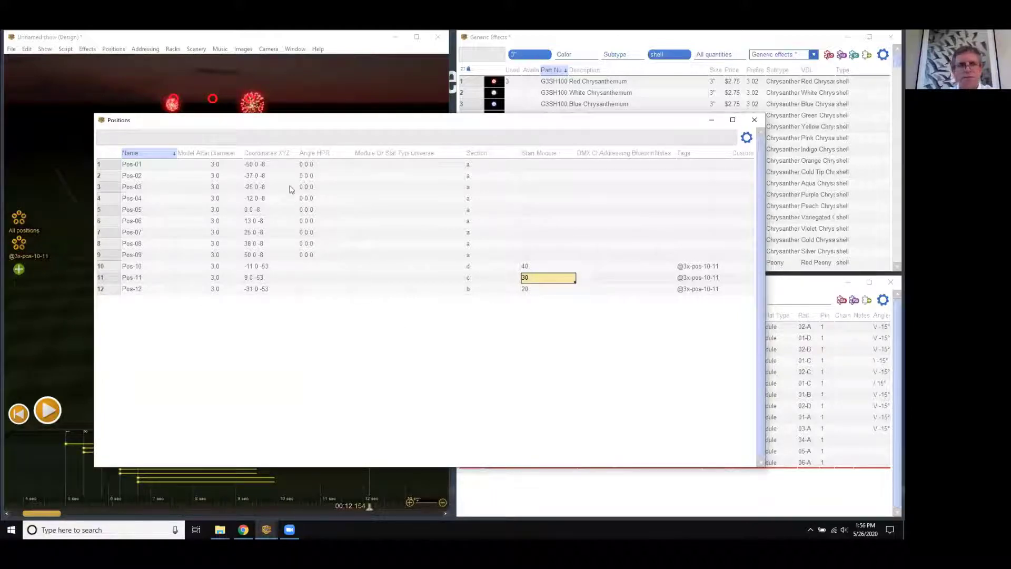
Step: Address the show again with the existing FireOne Custom Module settings, and select the script rows for Pos-10, Pos-11 and Pos-12
click(145, 49)
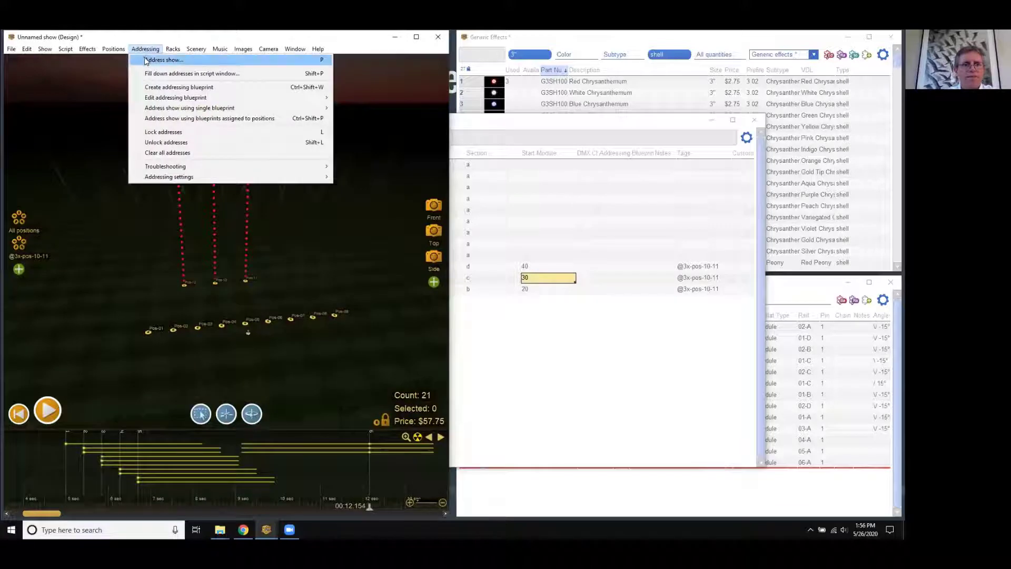
click(153, 60)
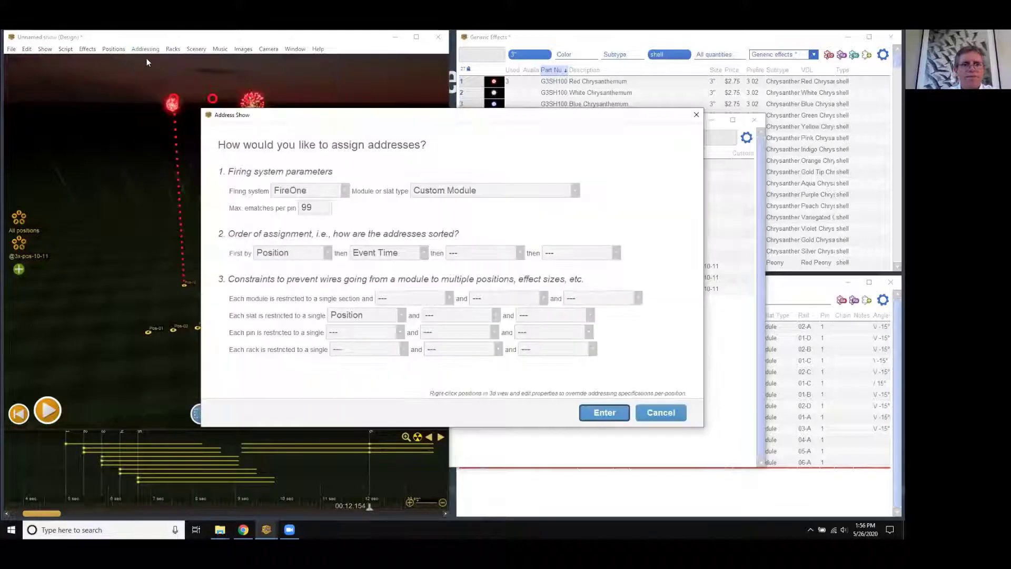
click(603, 412)
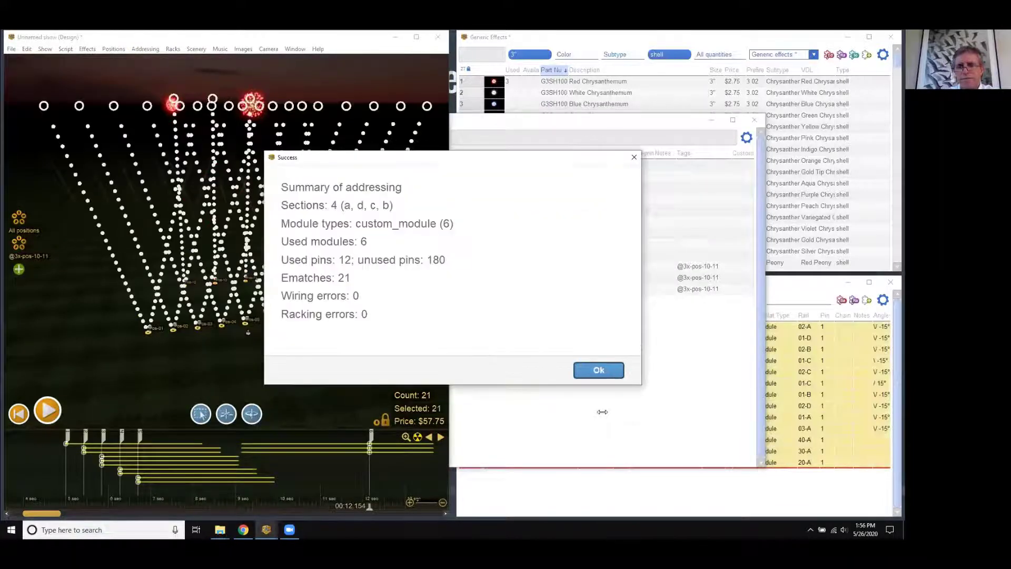
click(599, 372)
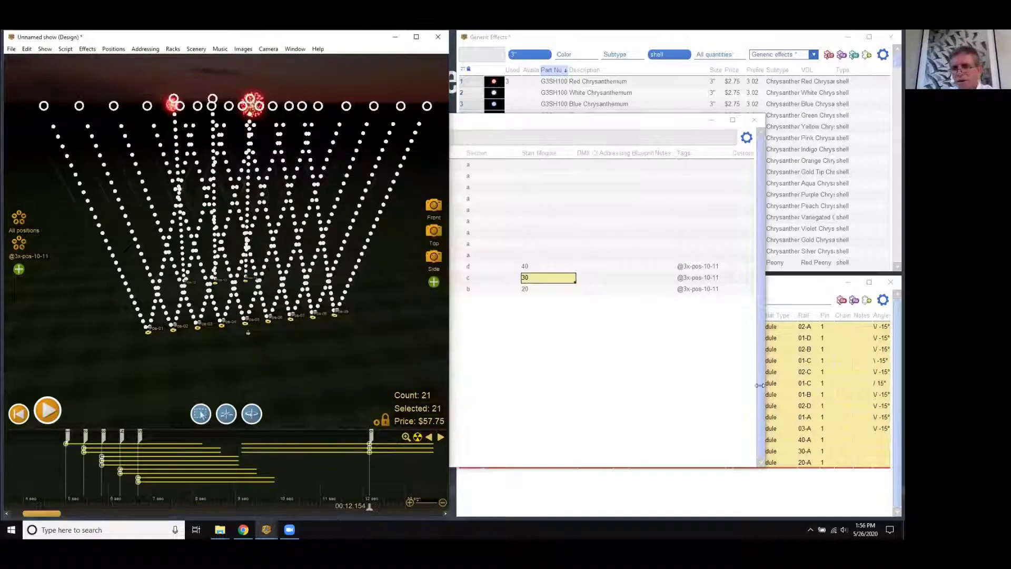
click(783, 473)
drag(474, 445, 474, 464)
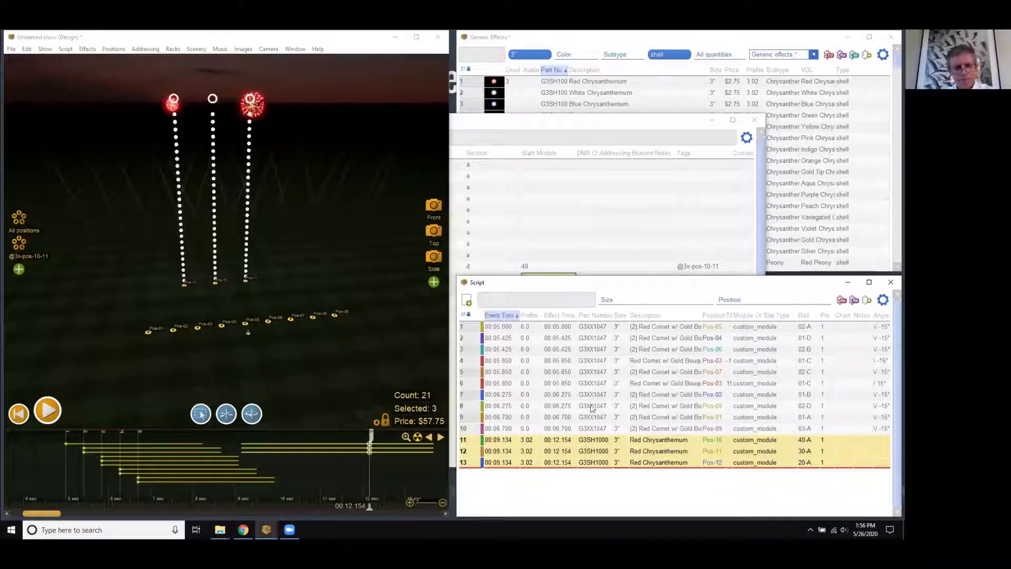
Step: Switch to the PTC 2020 Google Slides presentation in Google Chrome
key(alt+Tab)
key(alt+Tab)
key(alt+Tab)
key(alt+Tab)
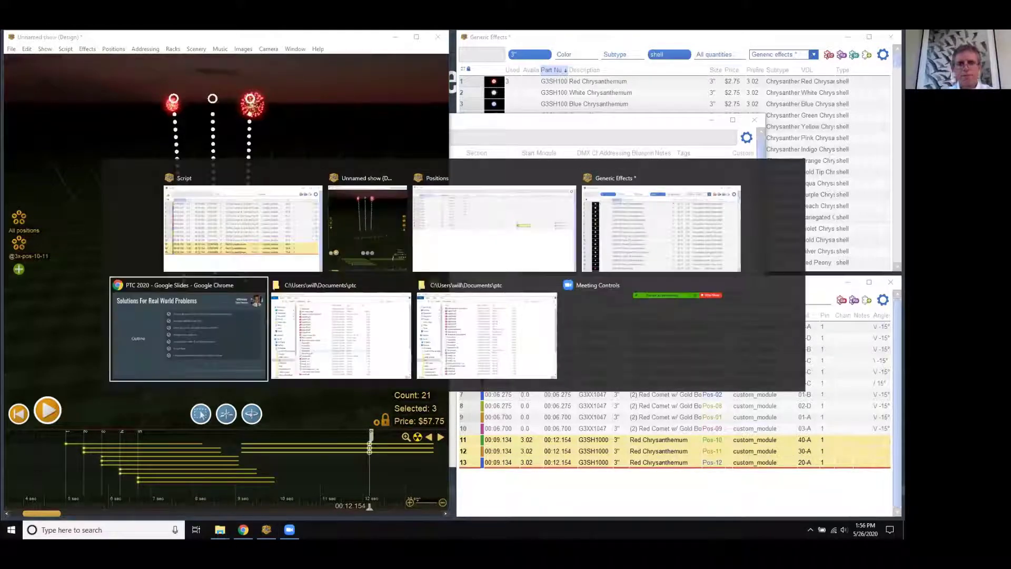